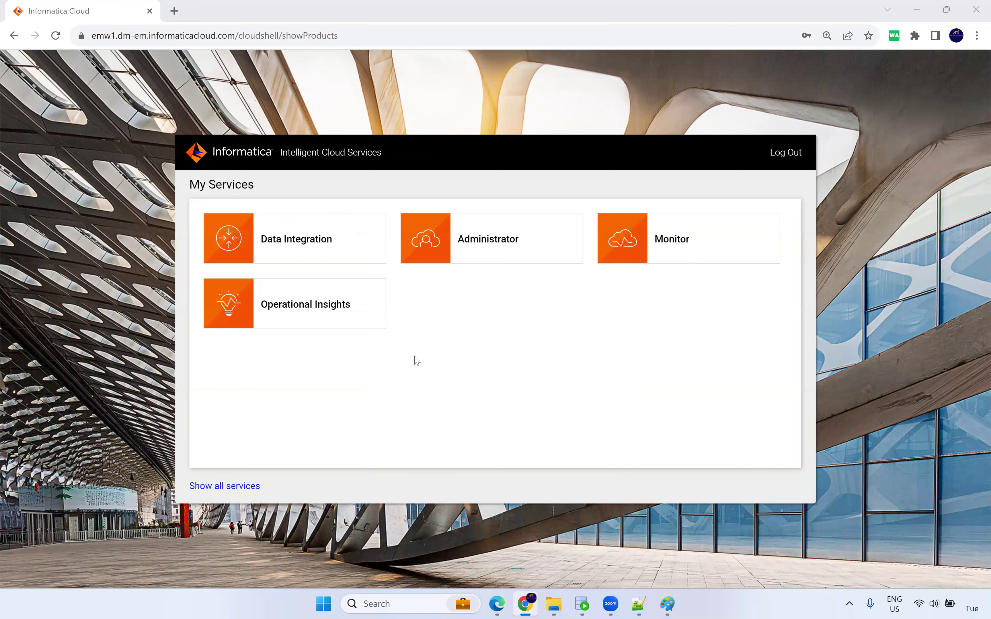
Create a new blank mapping in Data Integration and name it m_SCD_Type2_Dyn
{"action": "left_click", "coordinate": [303, 244]}
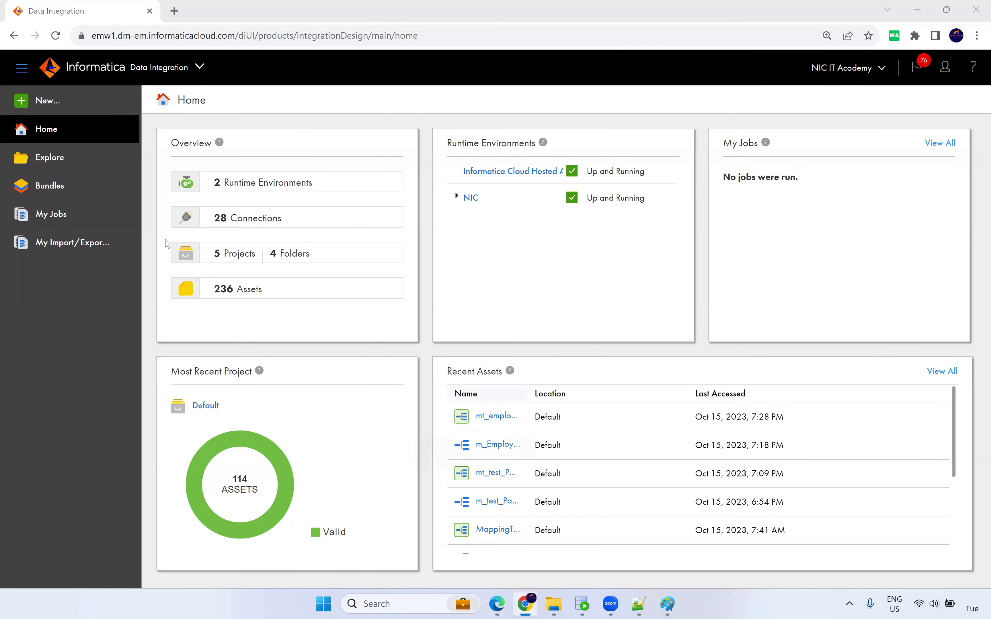
{"action": "left_click", "coordinate": [47, 101]}
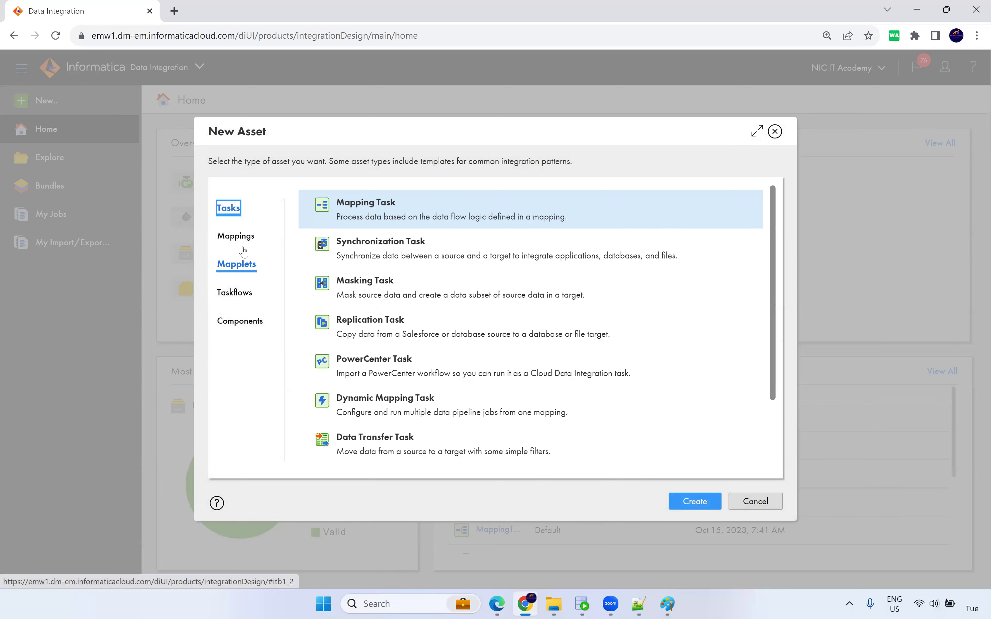
{"action": "left_click", "coordinate": [241, 236]}
{"action": "left_click", "coordinate": [691, 505]}
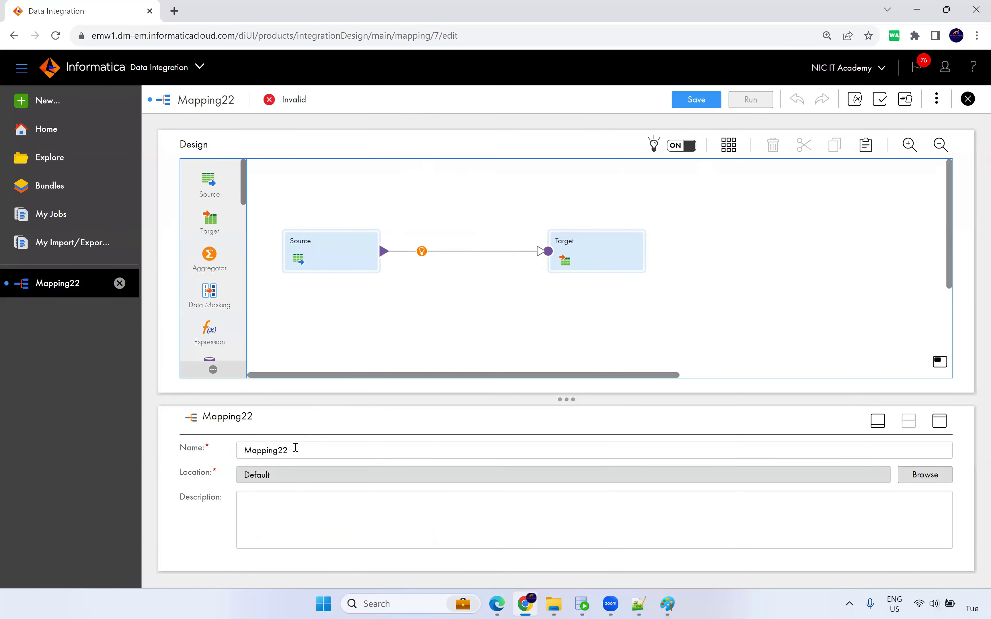
{"action": "type", "text": "m_SCD_Type2_Dyn"}
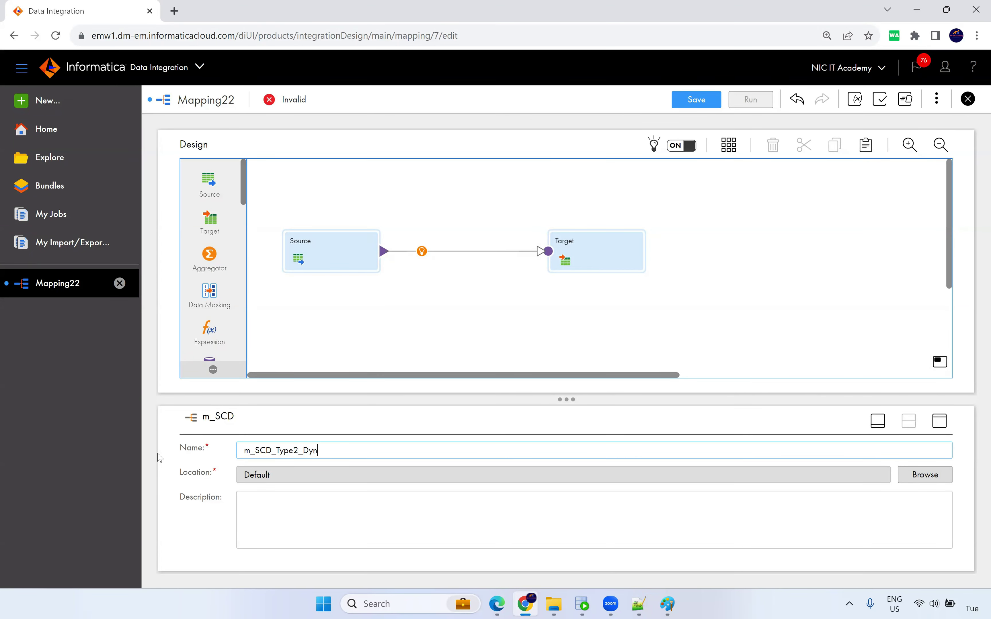
Point the Source at the Orcl_Src (Oracle) connection with an initial source table
{"action": "left_click", "coordinate": [312, 254]}
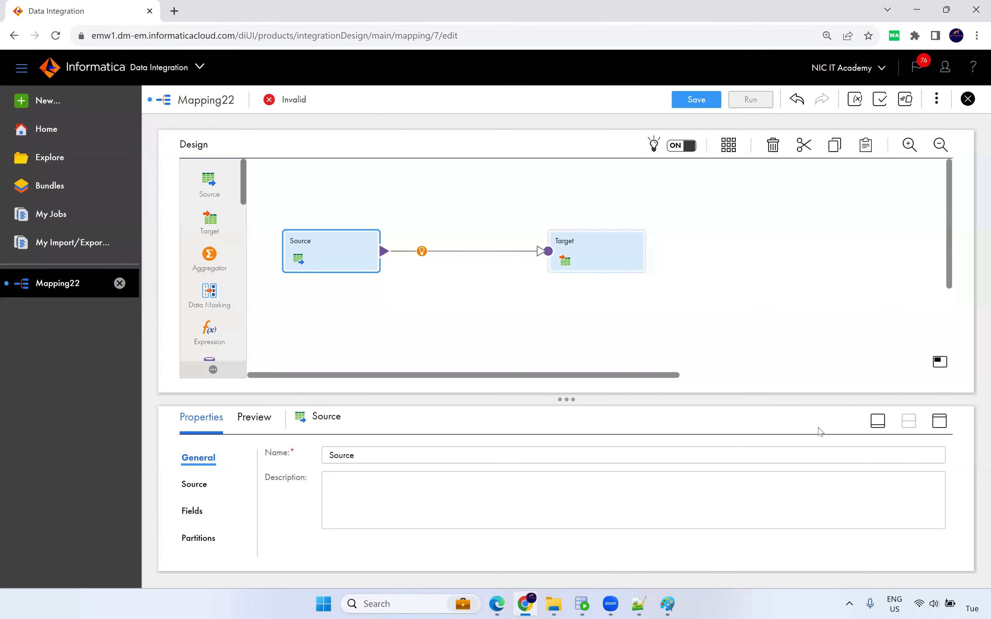
{"action": "left_click", "coordinate": [939, 421]}
{"action": "left_click", "coordinate": [196, 207]}
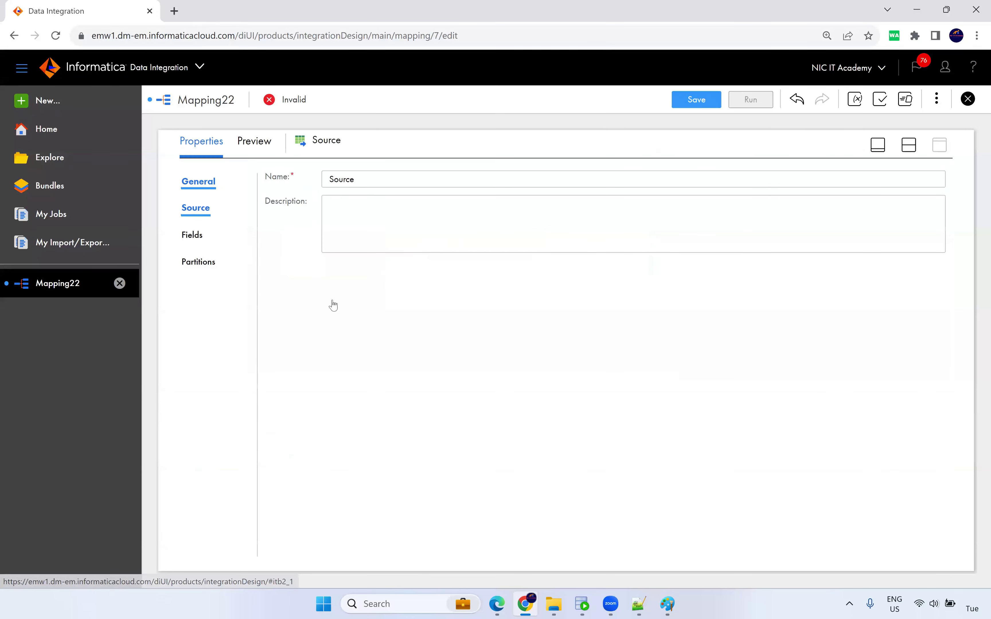
{"action": "left_click", "coordinate": [427, 214]}
{"action": "scroll", "coordinate": [422, 327], "scroll_direction": "down", "scroll_amount": 3}
{"action": "left_click", "coordinate": [413, 318]}
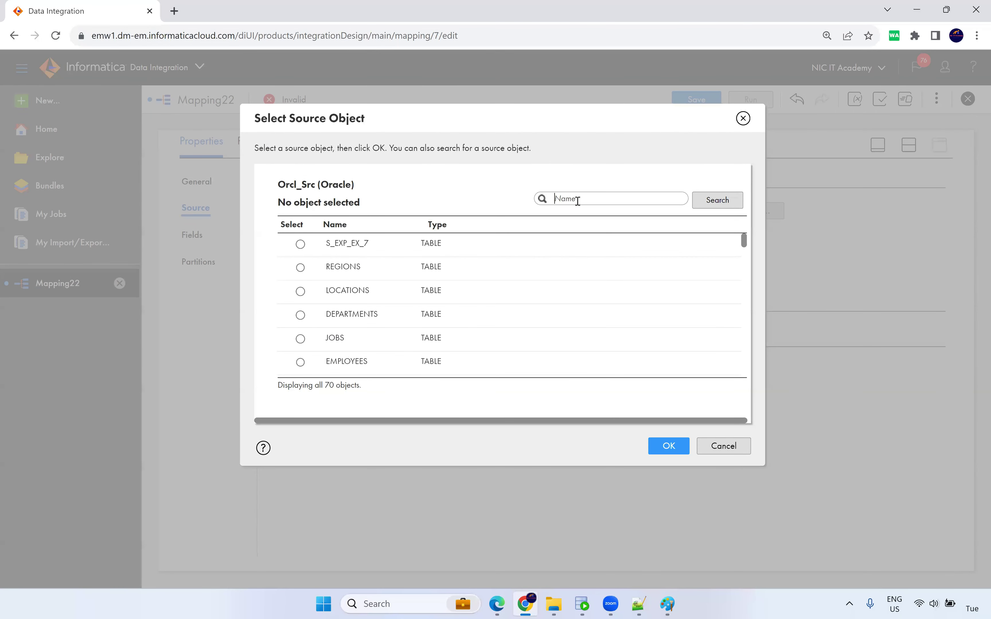
{"action": "left_click", "coordinate": [387, 362]}
{"action": "left_click", "coordinate": [666, 446]}
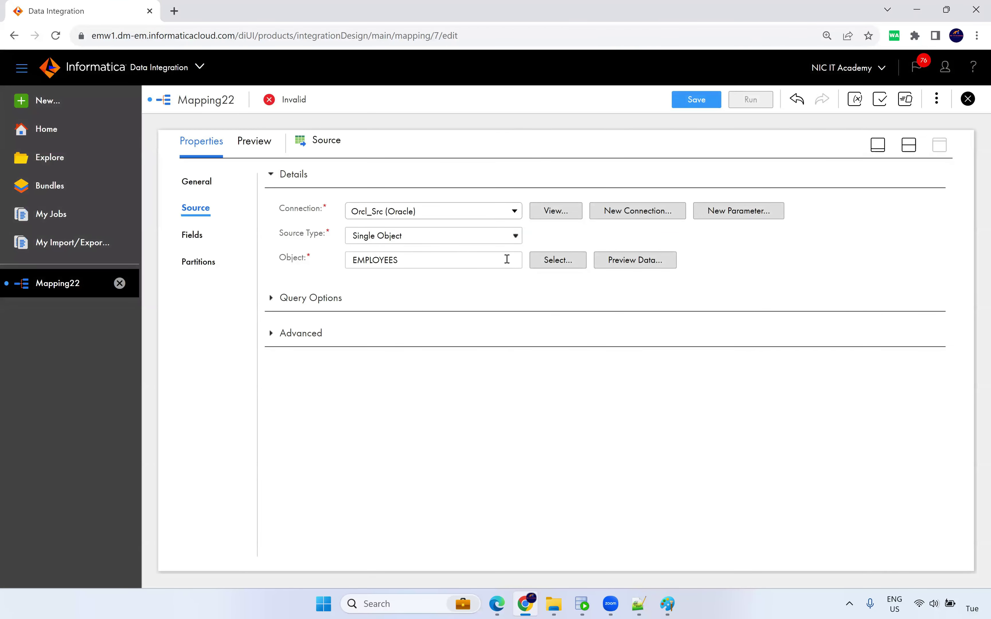
Replace the source object with the S_CUSTOMER_DYN table found by searching dyn
{"action": "left_click", "coordinate": [908, 145]}
{"action": "left_click_drag", "start_coordinate": [333, 267], "coordinate": [331, 266]}
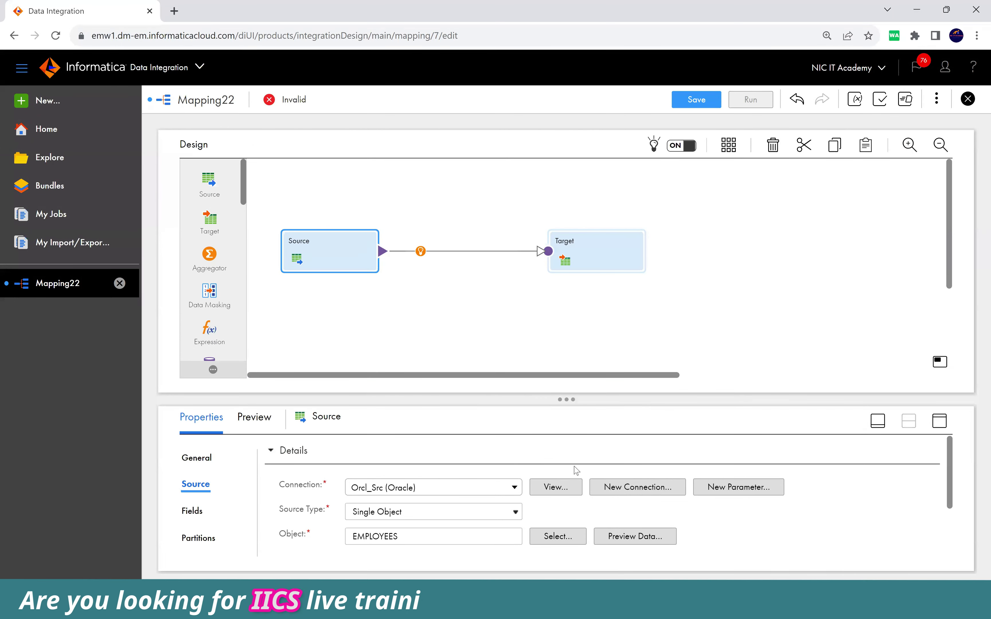
{"action": "left_click", "coordinate": [557, 536]}
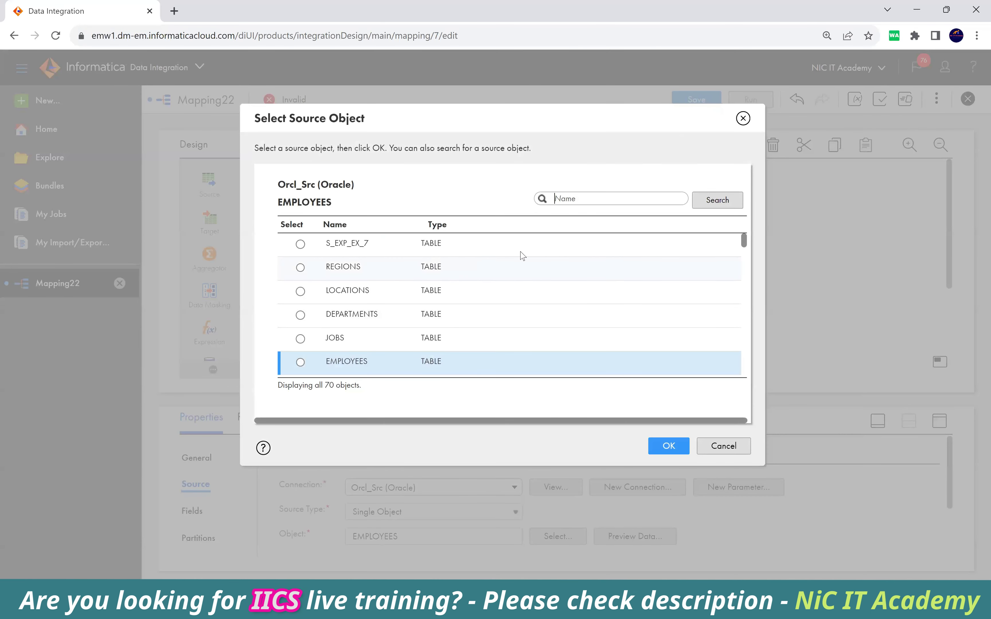
{"action": "type", "text": "dyn"}
{"action": "key", "text": "Return"}
{"action": "left_click", "coordinate": [470, 243]}
{"action": "left_click", "coordinate": [666, 445]}
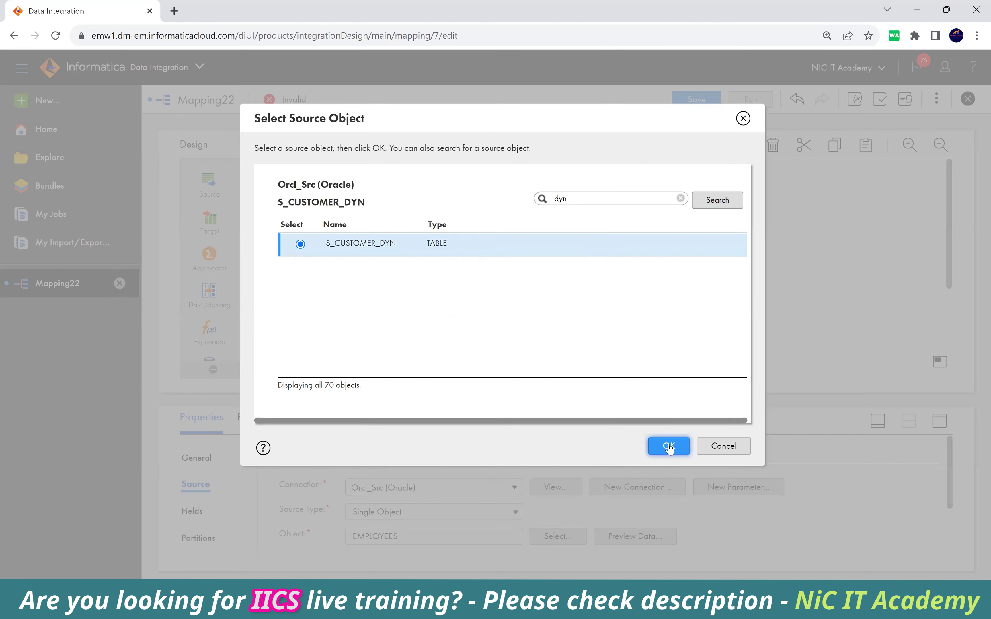
{"action": "left_click", "coordinate": [536, 409]}
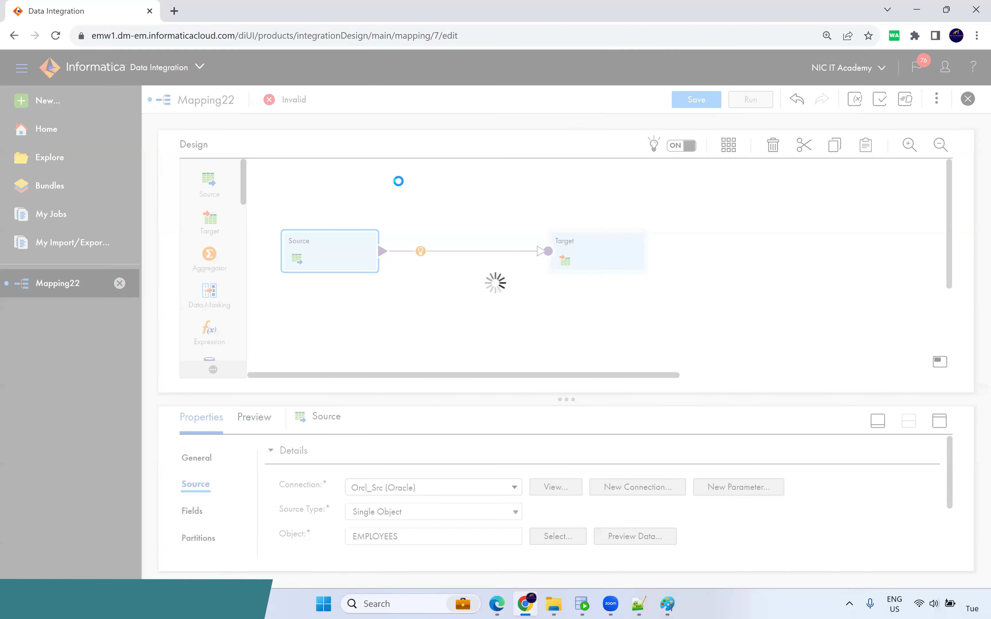
{"action": "left_click", "coordinate": [939, 421]}
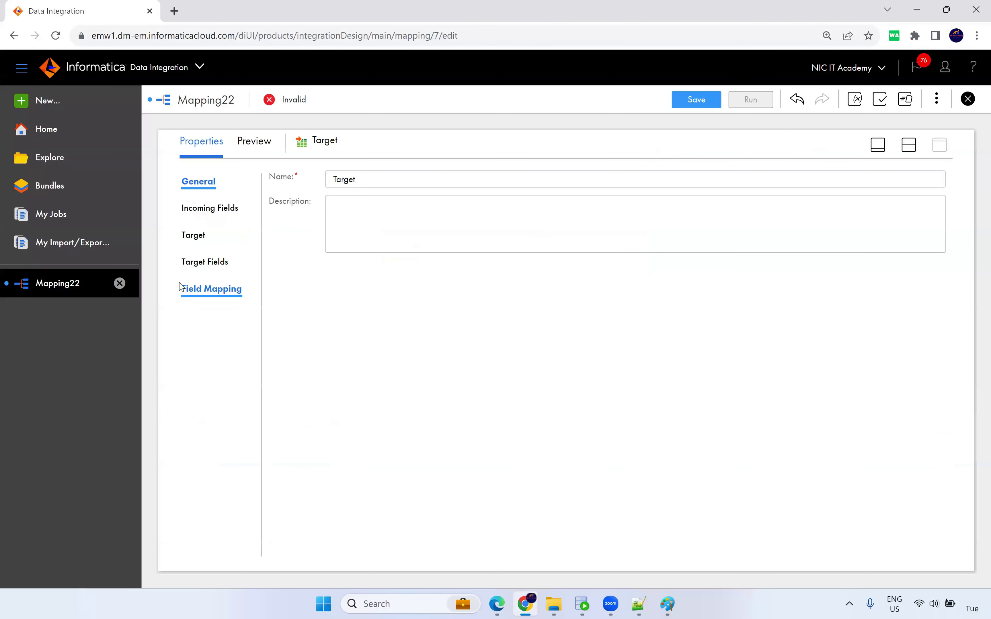
Make the Target write to the T_CUSTOMER_DYN table on the Orcl_Tgt (Oracle) connection
{"action": "left_click", "coordinate": [194, 233]}
{"action": "left_click", "coordinate": [425, 212]}
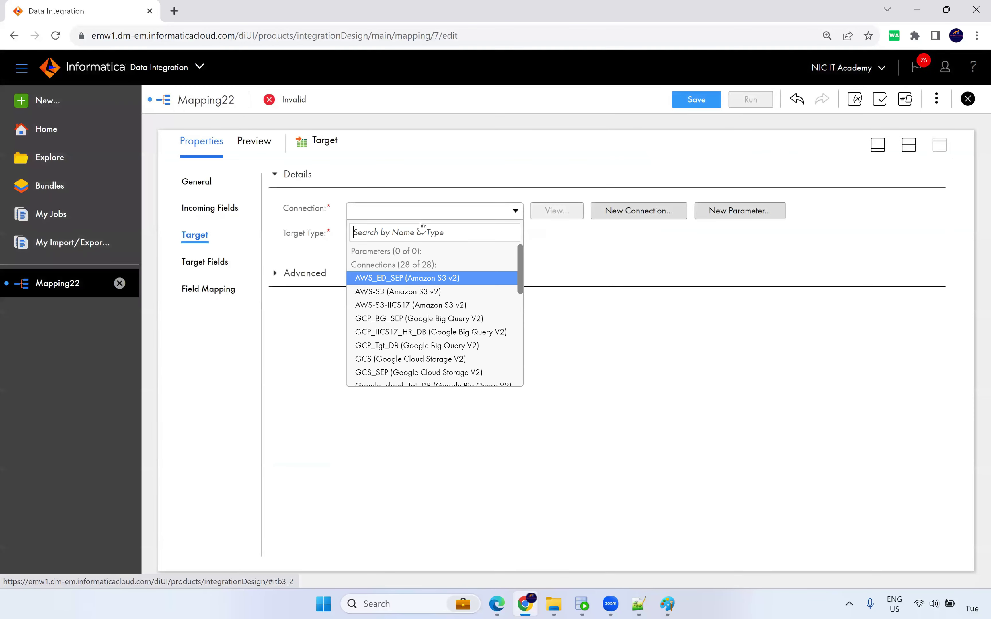
{"action": "scroll", "coordinate": [426, 319], "scroll_direction": "down", "scroll_amount": 4}
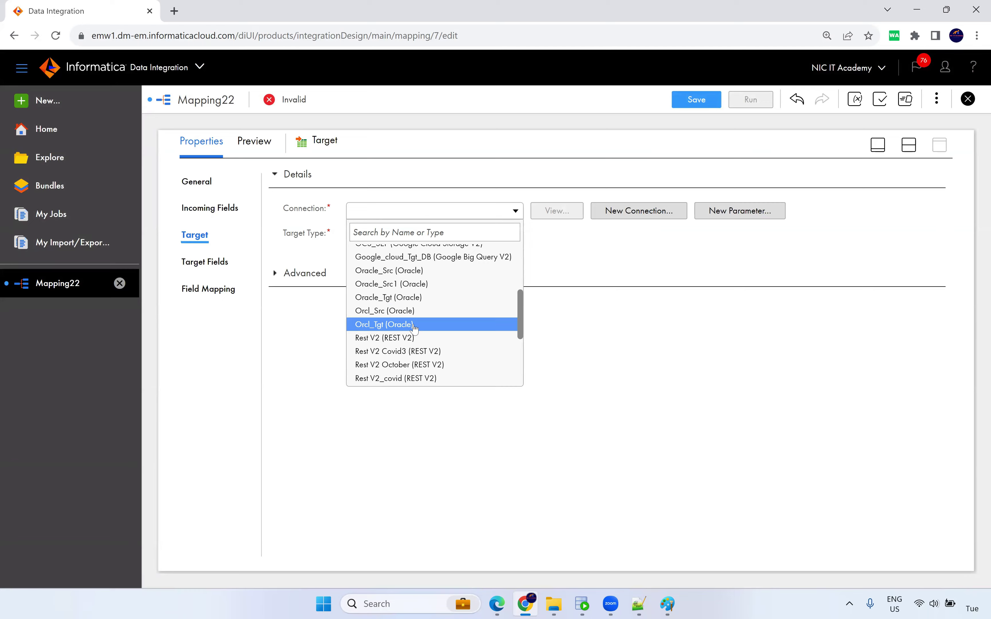
{"action": "left_click", "coordinate": [426, 330]}
{"action": "left_click", "coordinate": [547, 261]}
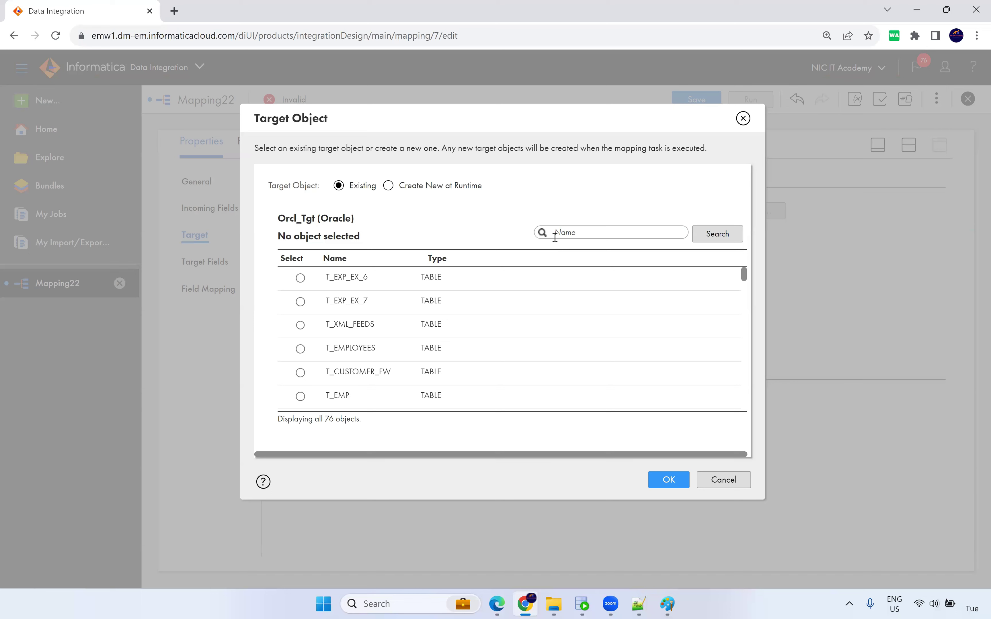
{"action": "left_click", "coordinate": [554, 237]}
{"action": "type", "text": "eyn"}
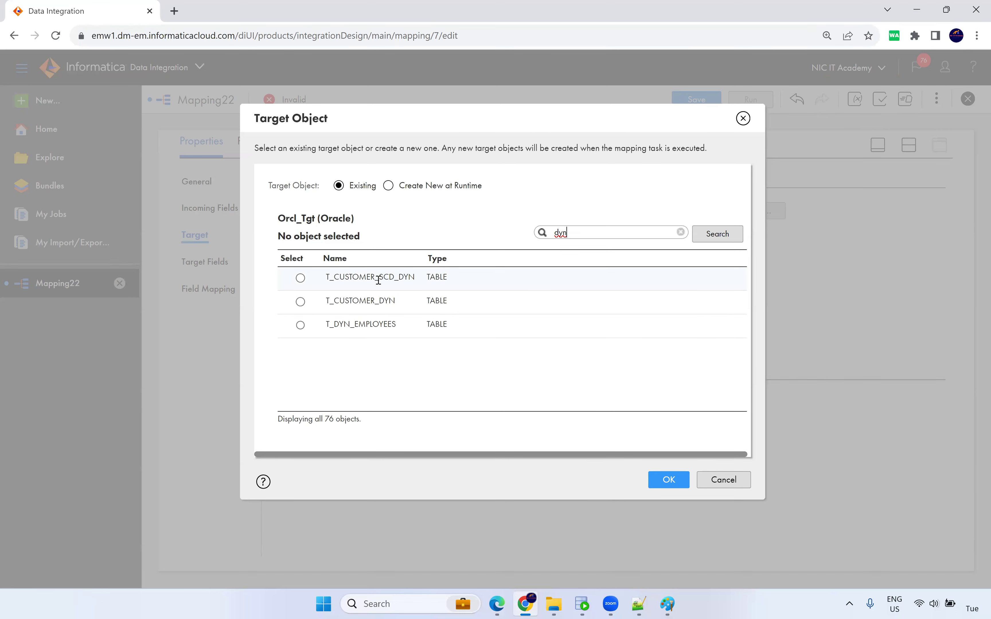
{"action": "left_click", "coordinate": [402, 310]}
{"action": "left_click", "coordinate": [667, 479]}
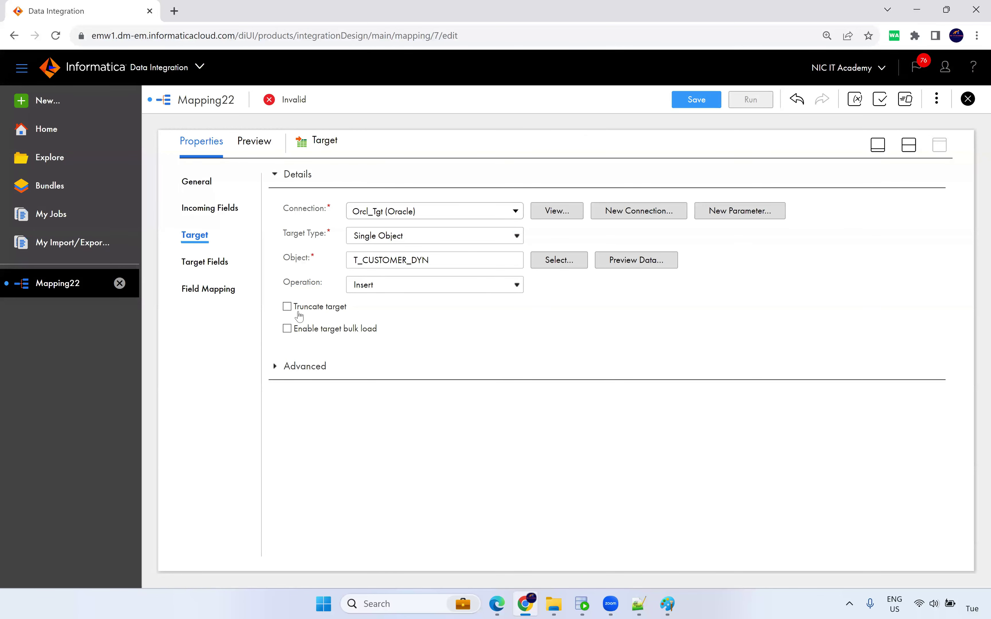
{"action": "left_click", "coordinate": [908, 144]}
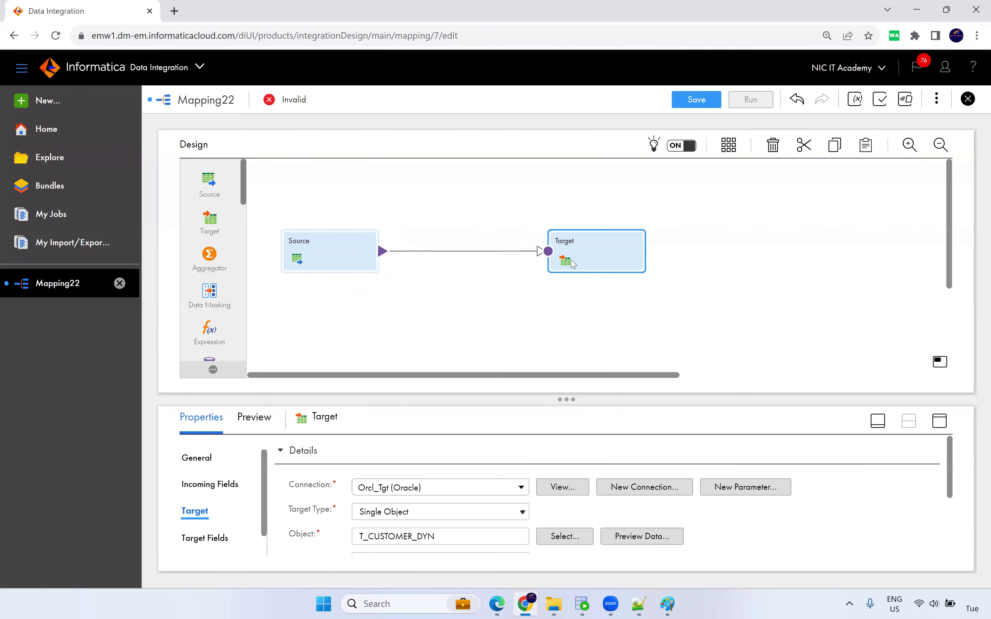
Insert an Expression transformation between the Source and Target
{"action": "left_click_drag", "start_coordinate": [572, 264], "coordinate": [705, 260]}
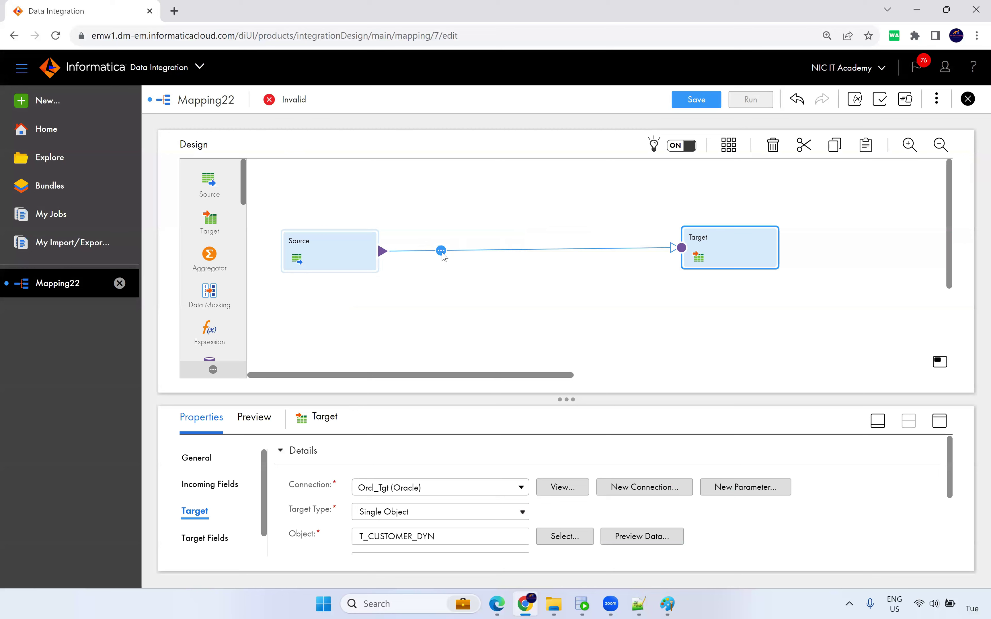
{"action": "left_click", "coordinate": [441, 250]}
{"action": "scroll", "coordinate": [487, 352], "scroll_direction": "down", "scroll_amount": 2}
{"action": "scroll", "coordinate": [492, 354], "scroll_direction": "down", "scroll_amount": 4}
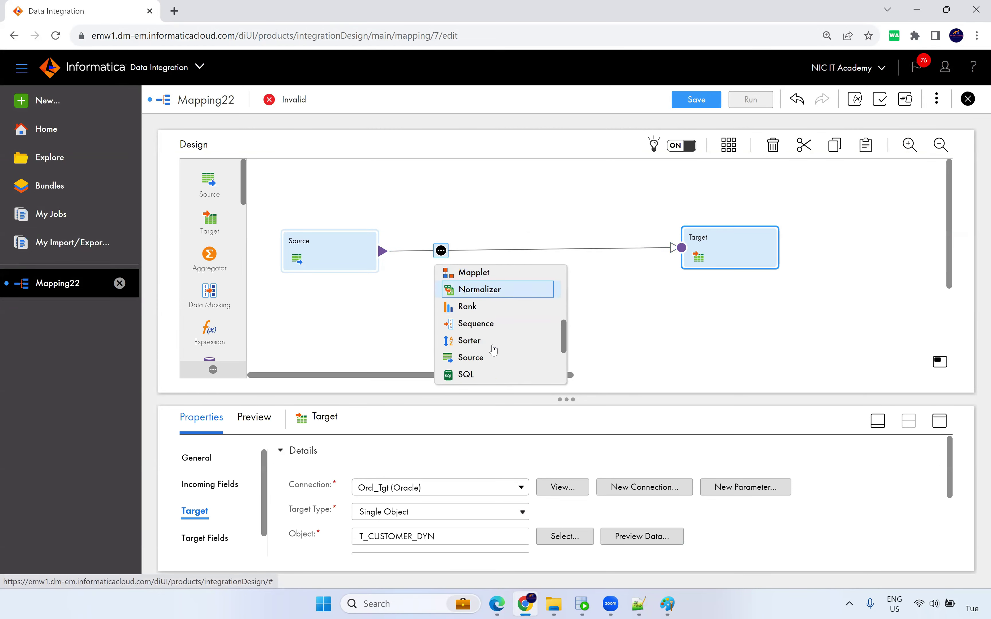
{"action": "scroll", "coordinate": [496, 339], "scroll_direction": "down", "scroll_amount": 1}
{"action": "scroll", "coordinate": [499, 336], "scroll_direction": "down", "scroll_amount": 2}
{"action": "scroll", "coordinate": [504, 333], "scroll_direction": "up", "scroll_amount": 8}
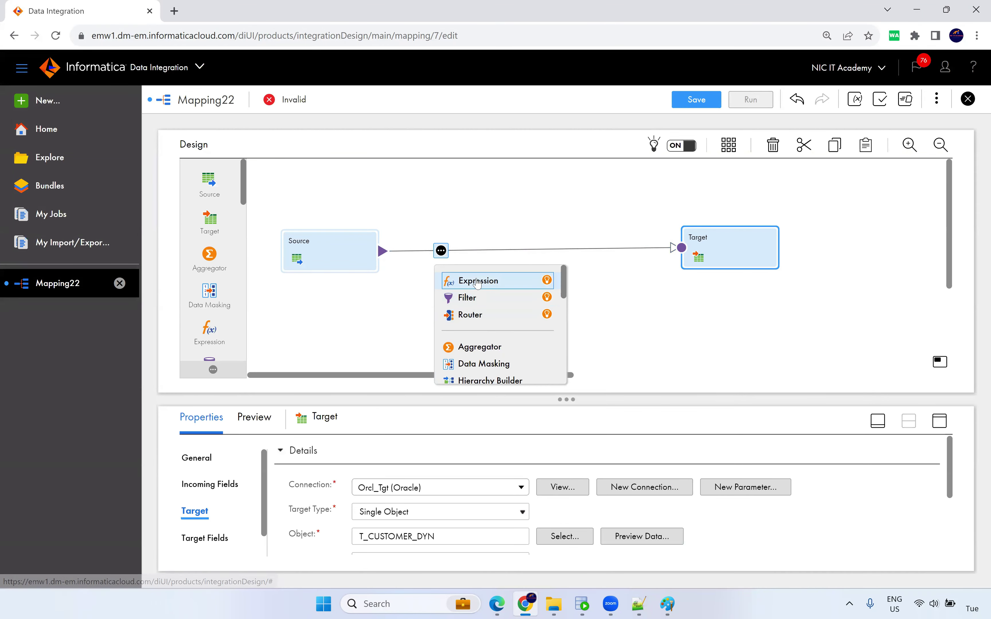
{"action": "left_click", "coordinate": [478, 282]}
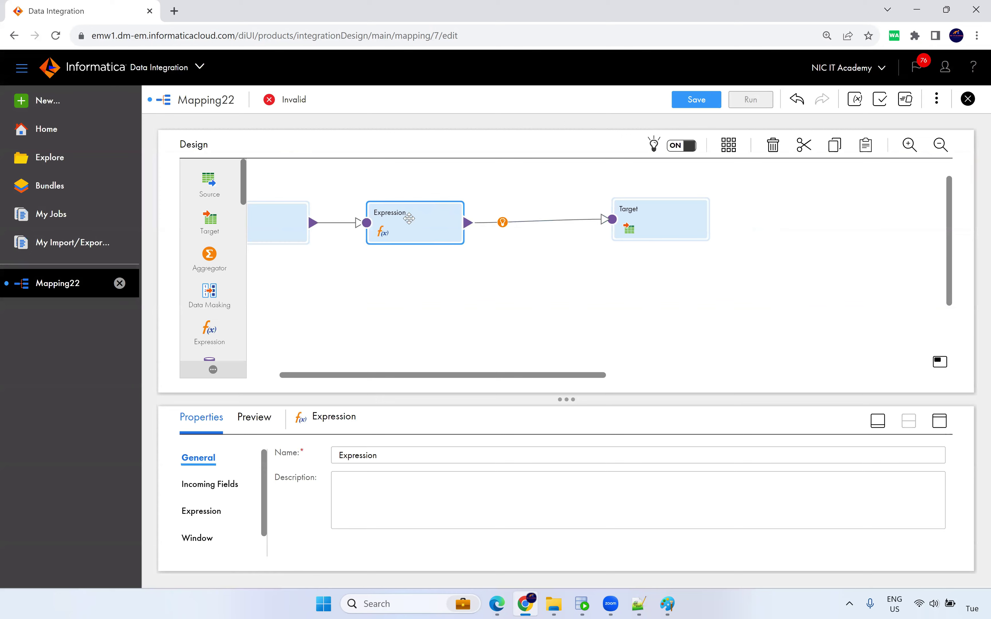
Add an output field in_MD5 of type string with precision 32
{"action": "left_click", "coordinate": [939, 421]}
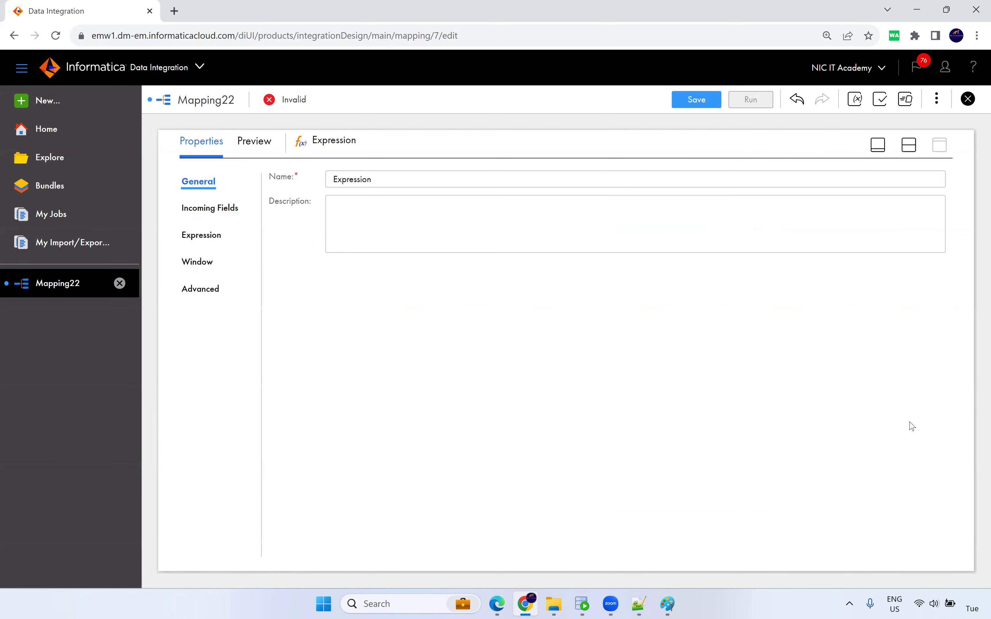
{"action": "left_click", "coordinate": [196, 234]}
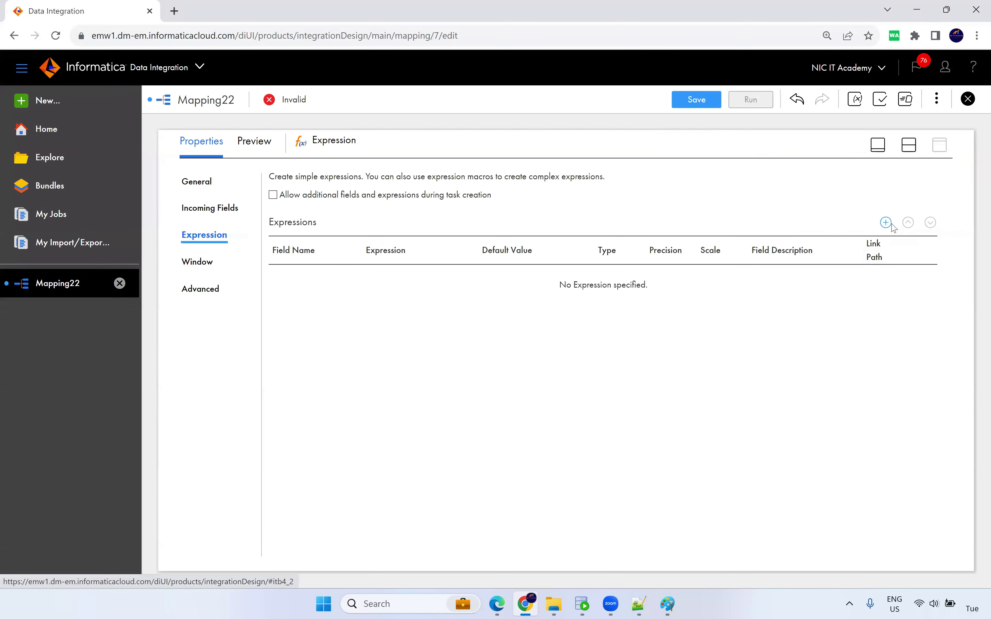
{"action": "left_click", "coordinate": [885, 222]}
{"action": "double_click", "coordinate": [396, 251]}
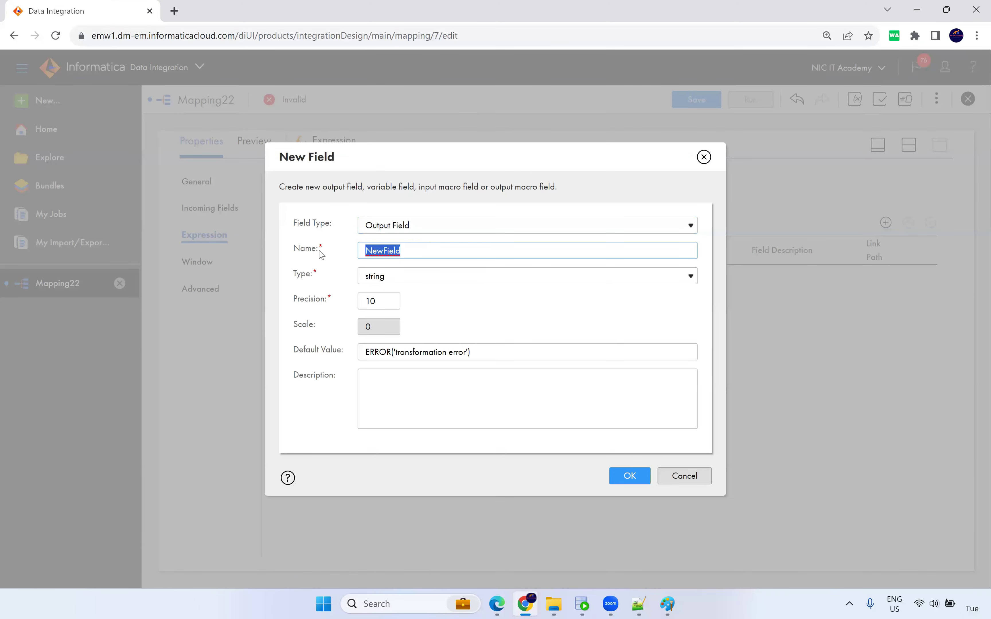
{"action": "type", "text": "in_MD5"}
{"action": "left_click", "coordinate": [392, 281]}
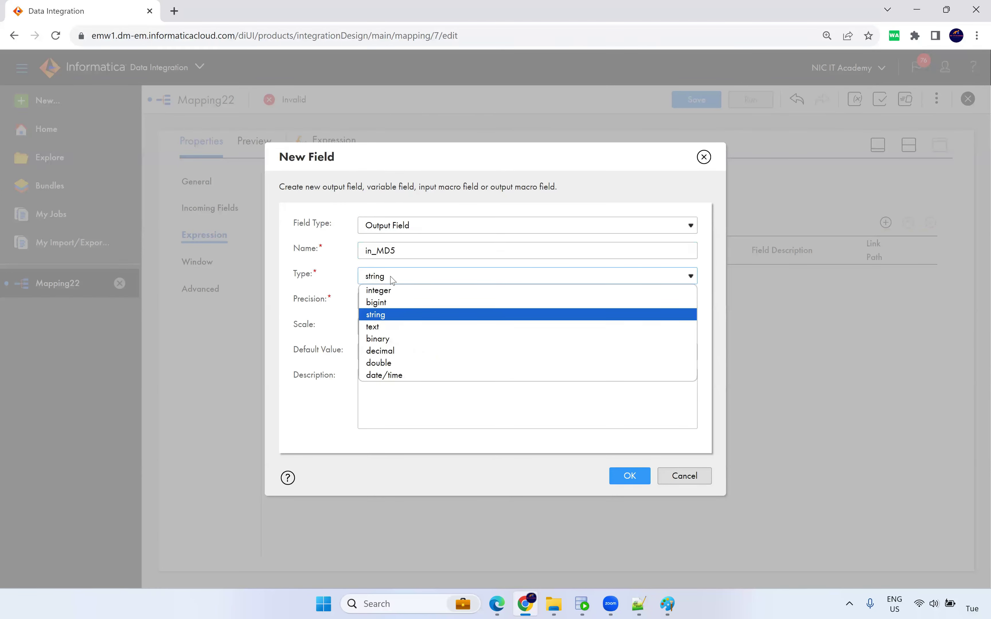
{"action": "left_click", "coordinate": [393, 280]}
{"action": "left_click_drag", "start_coordinate": [381, 303], "coordinate": [344, 302]}
{"action": "type", "text": "3"}
{"action": "left_click", "coordinate": [629, 475]}
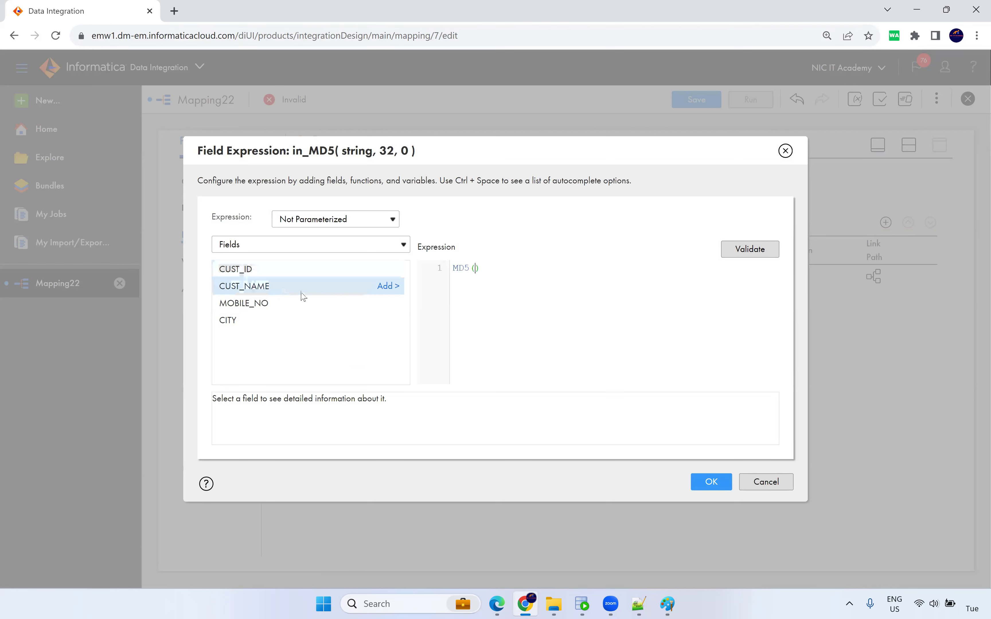
Set in_MD5 to the validated MD5(CUST_ID||CUST_NAME||MOBILE_NO||CITY) expression
{"action": "left_click", "coordinate": [385, 287]}
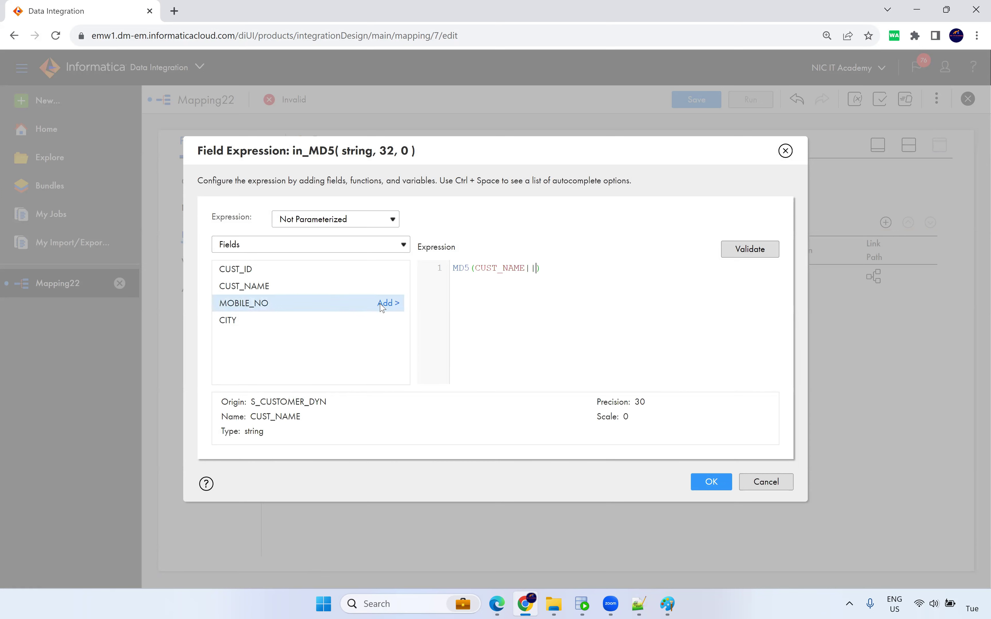
{"action": "left_click", "coordinate": [385, 304]}
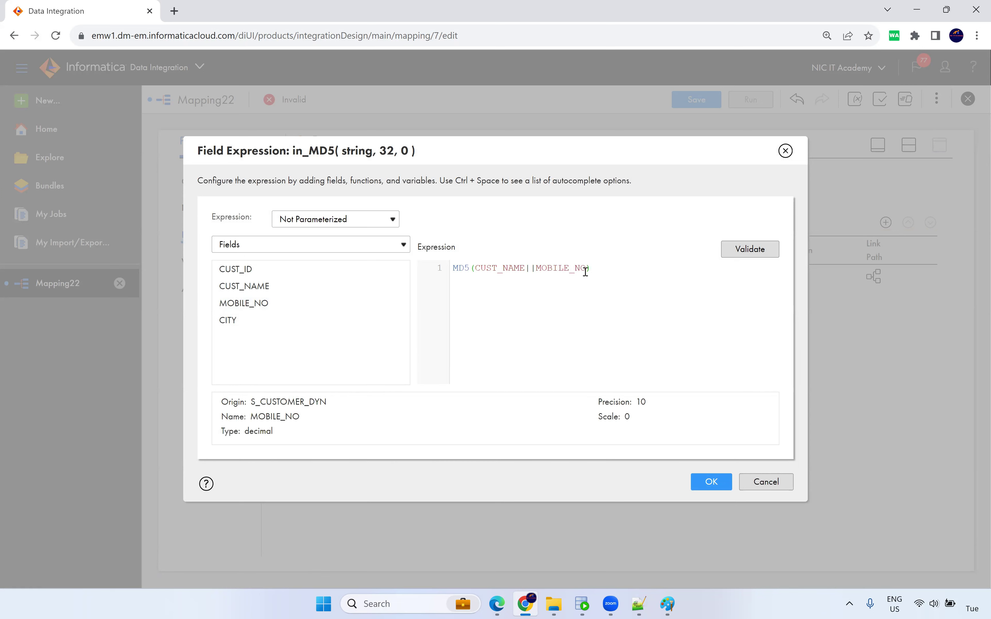
{"action": "left_click", "coordinate": [387, 320]}
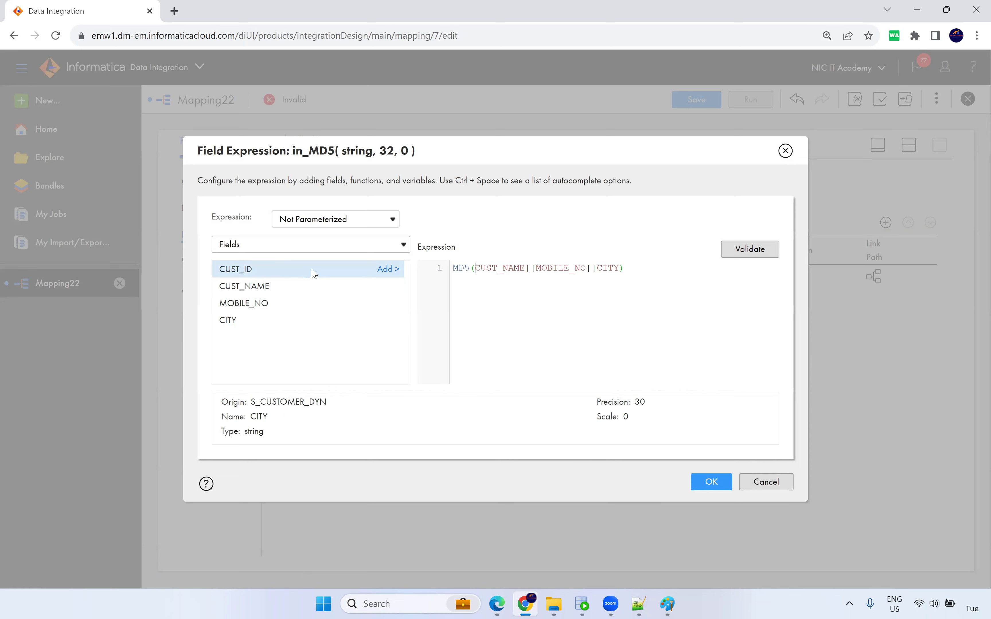
{"action": "left_click", "coordinate": [385, 270]}
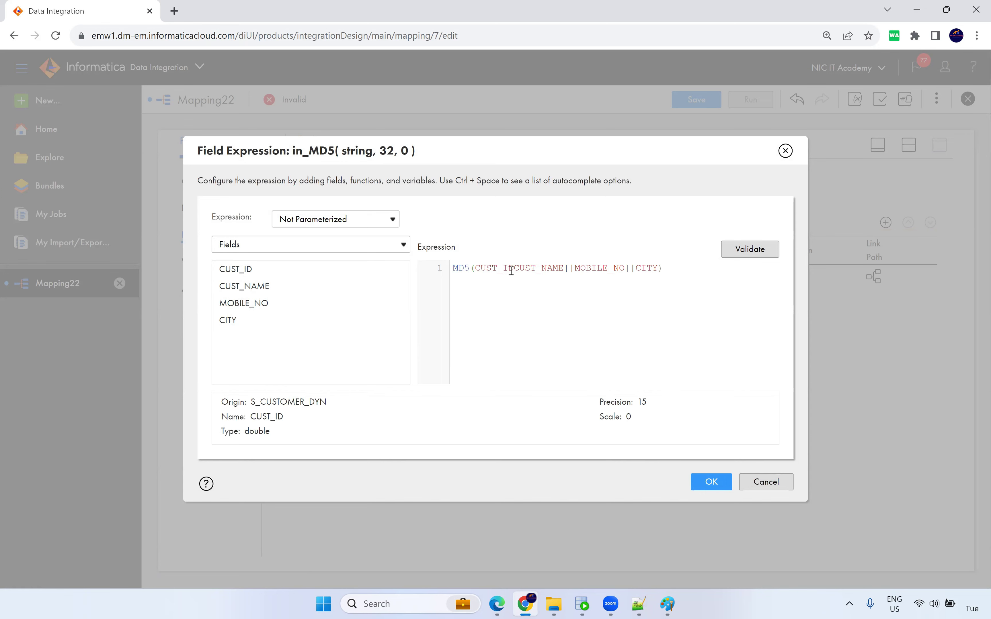
{"action": "type", "text": "||"}
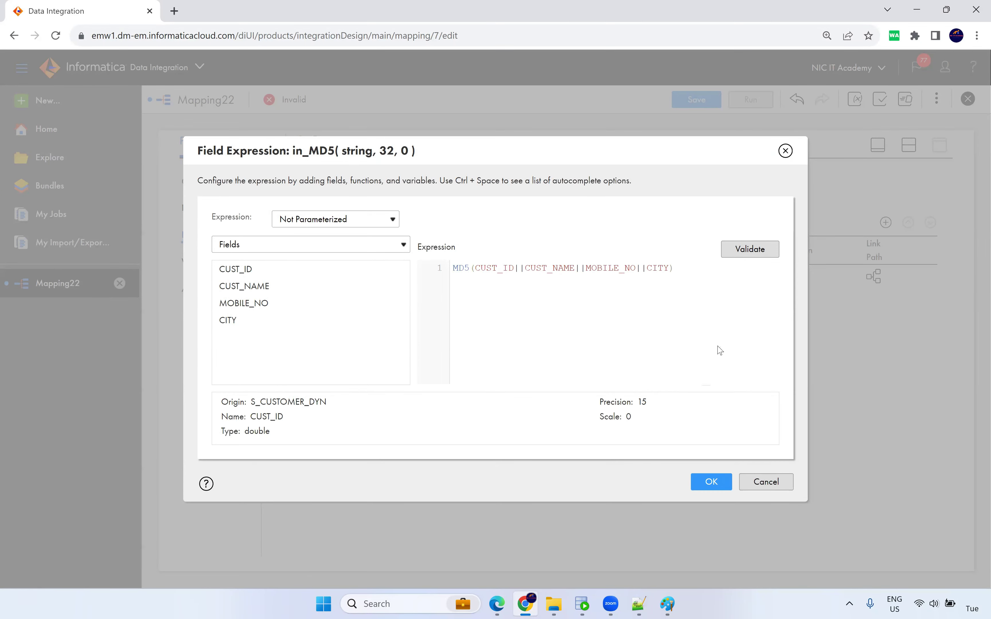
{"action": "left_click", "coordinate": [753, 251]}
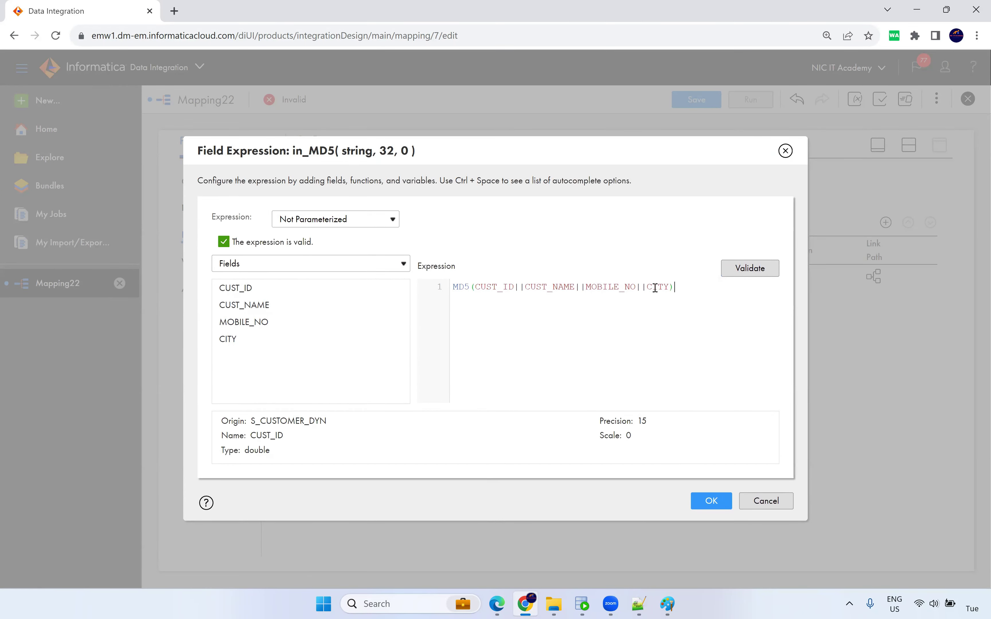
{"action": "left_click_drag", "start_coordinate": [674, 287], "coordinate": [441, 288]}
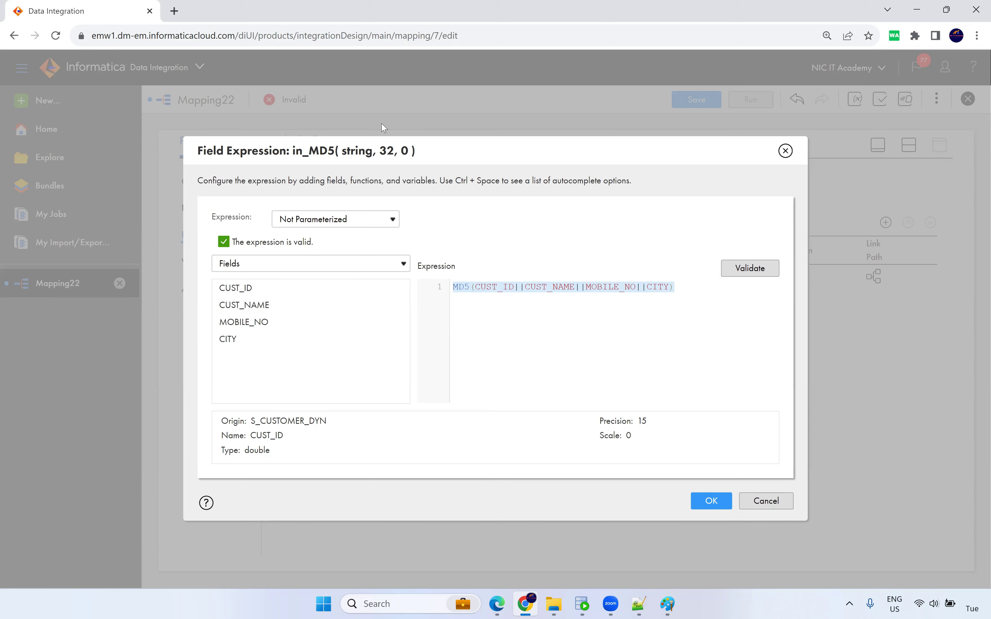
{"action": "left_click", "coordinate": [713, 508]}
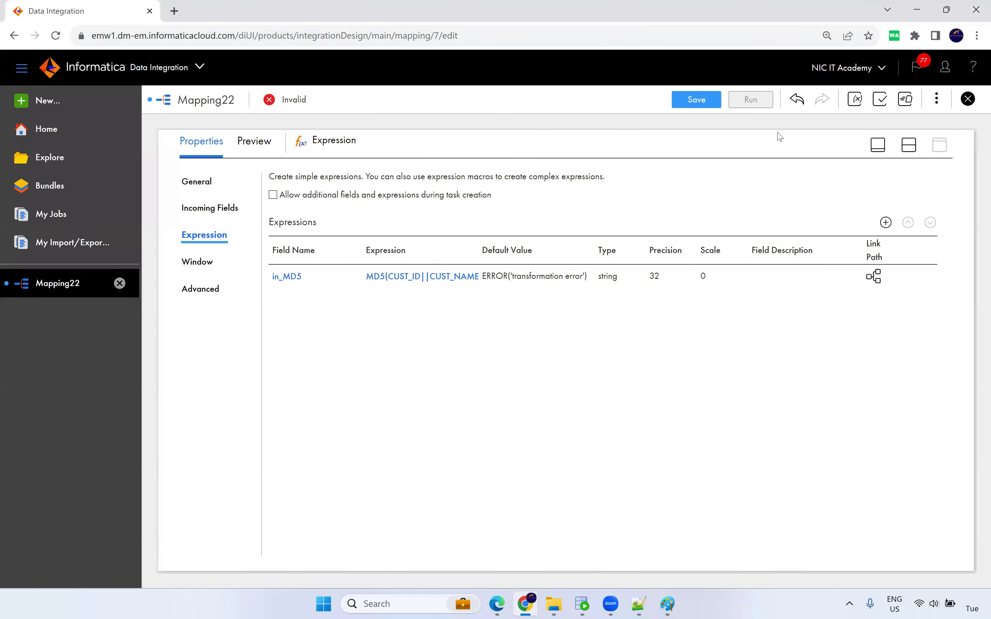
Add a date/time output field in_Eff_Date with the expression sysdate
{"action": "left_click", "coordinate": [885, 222]}
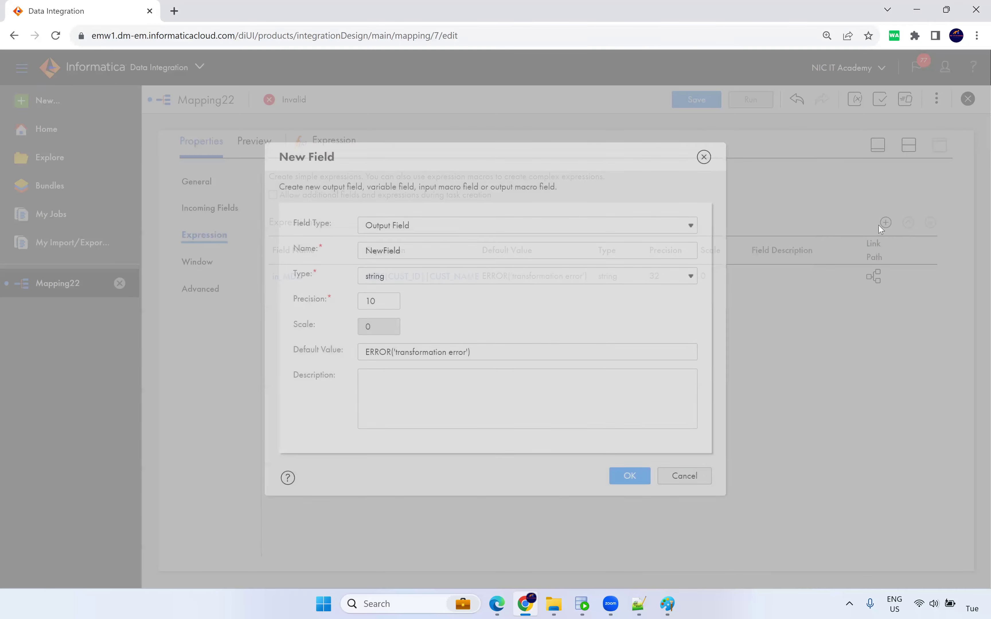
{"action": "type", "text": "in_E"}
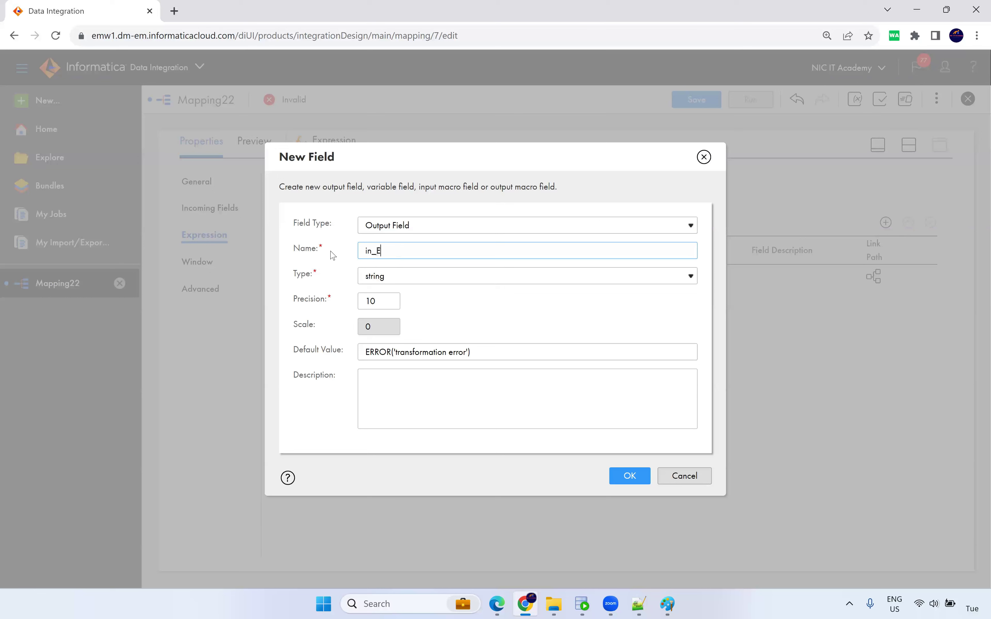
{"action": "type", "text": "ff_Date"}
{"action": "left_click", "coordinate": [411, 283]}
{"action": "left_click", "coordinate": [406, 376]}
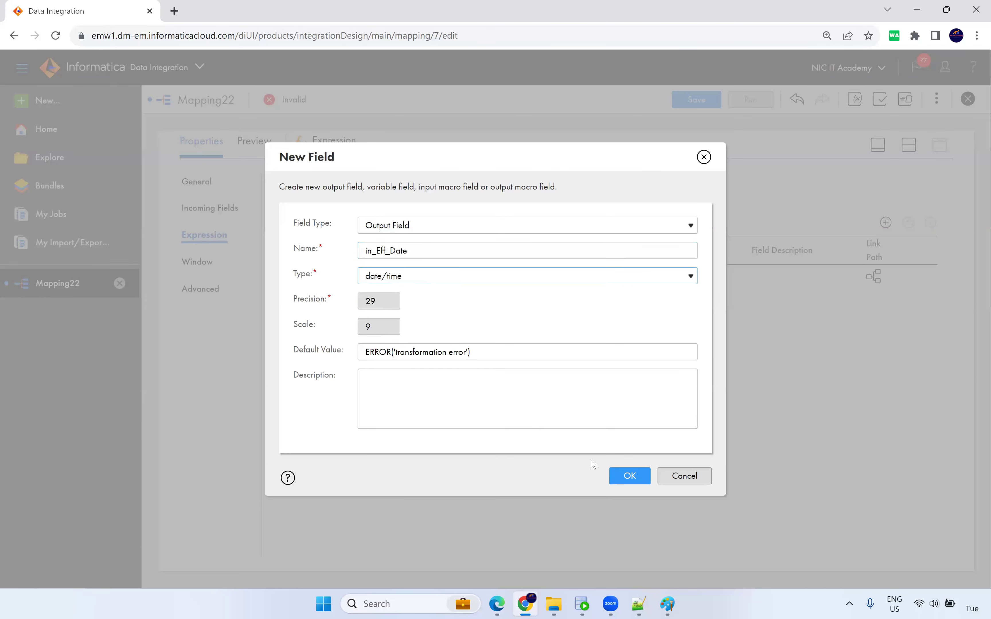
{"action": "left_click", "coordinate": [626, 474]}
{"action": "left_click", "coordinate": [387, 298]}
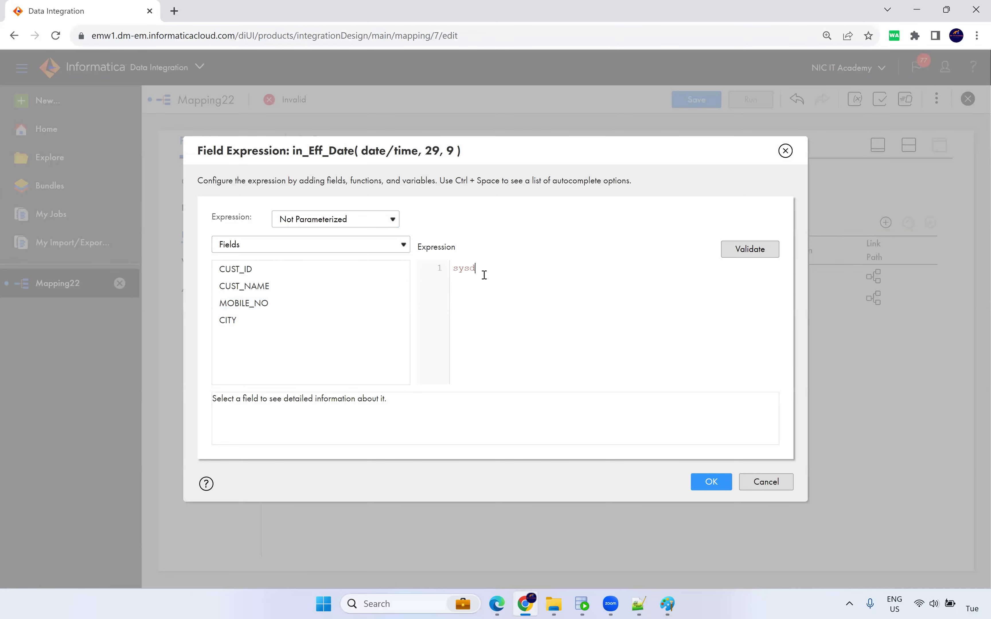
{"action": "left_click", "coordinate": [749, 252]}
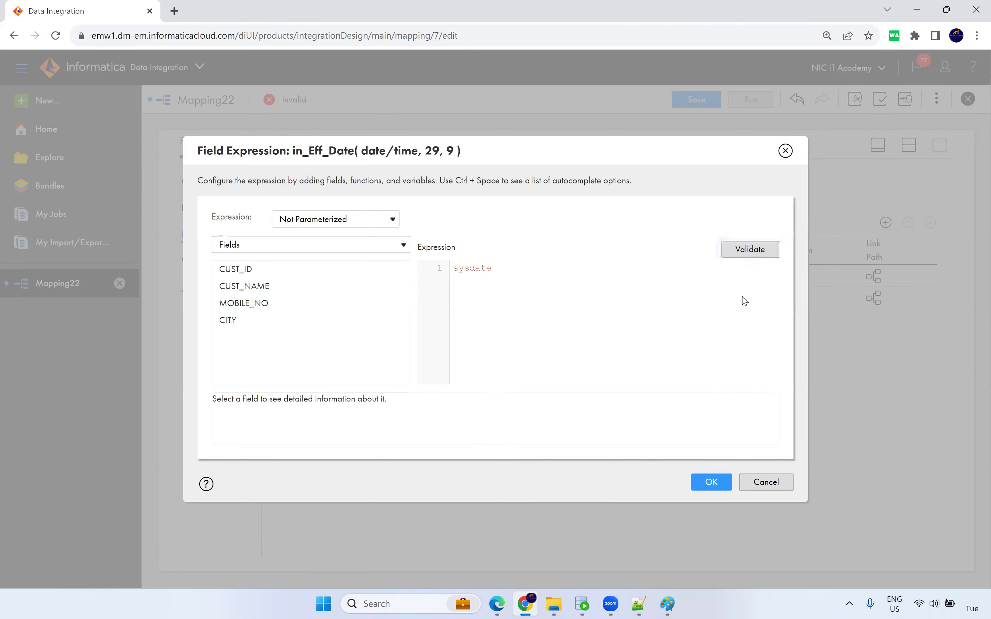
{"action": "left_click", "coordinate": [711, 483]}
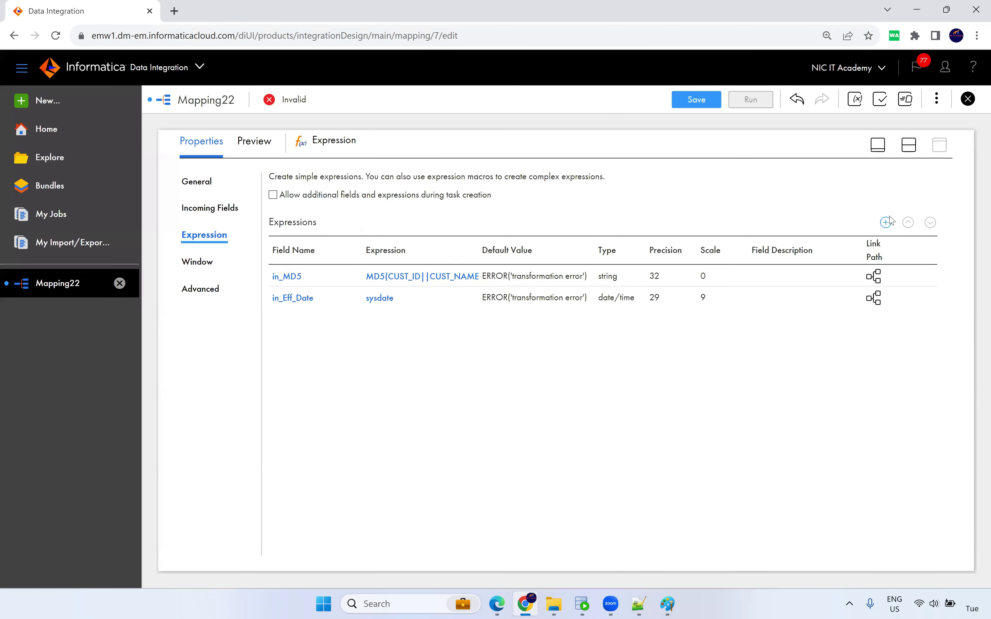
Add a date/time output field in_End_Date and open its expression editor
{"action": "left_click", "coordinate": [886, 223]}
{"action": "left_click_drag", "start_coordinate": [414, 252], "coordinate": [356, 253]}
{"action": "type", "text": "in_End_Dat"}
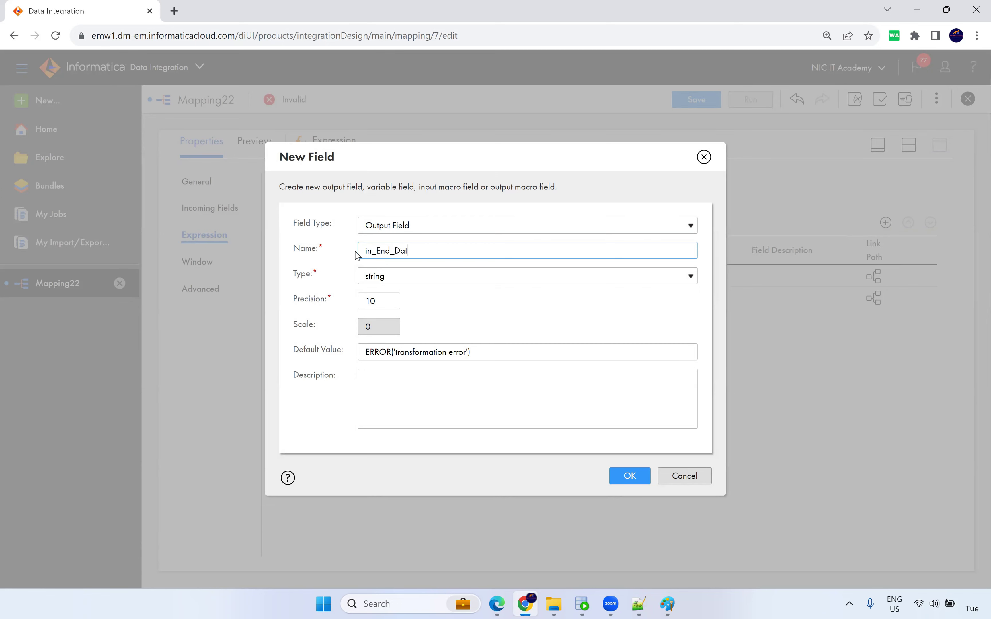
{"action": "left_click", "coordinate": [413, 276]}
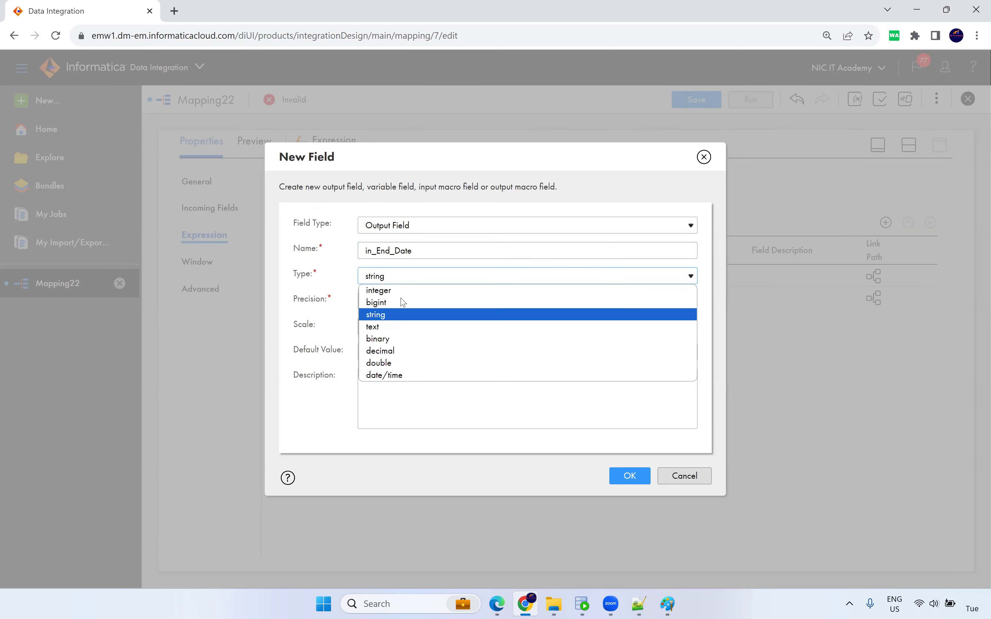
{"action": "left_click", "coordinate": [393, 377]}
{"action": "left_click", "coordinate": [609, 471]}
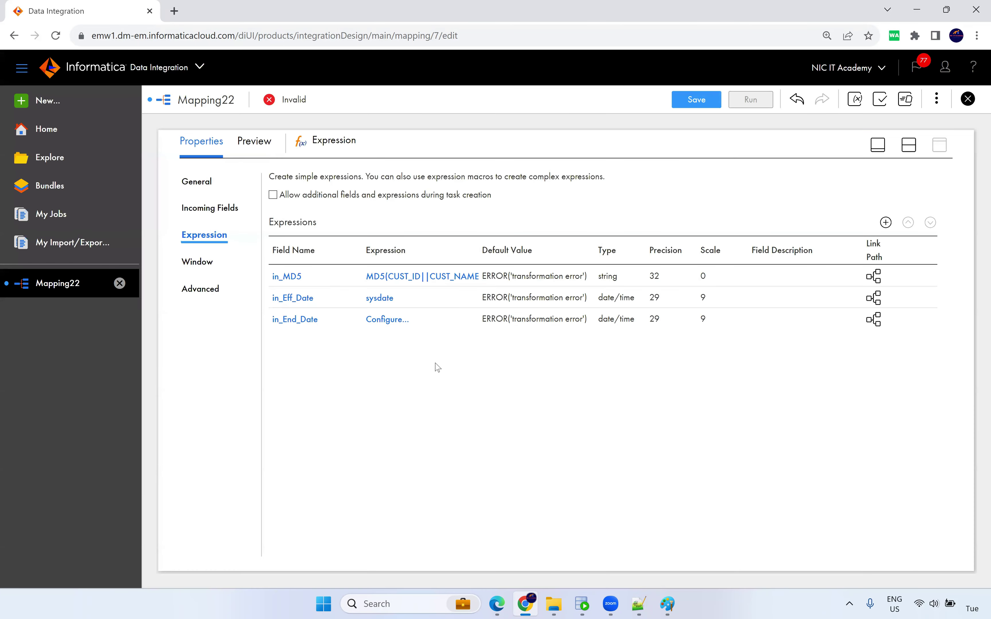
{"action": "left_click", "coordinate": [383, 319]}
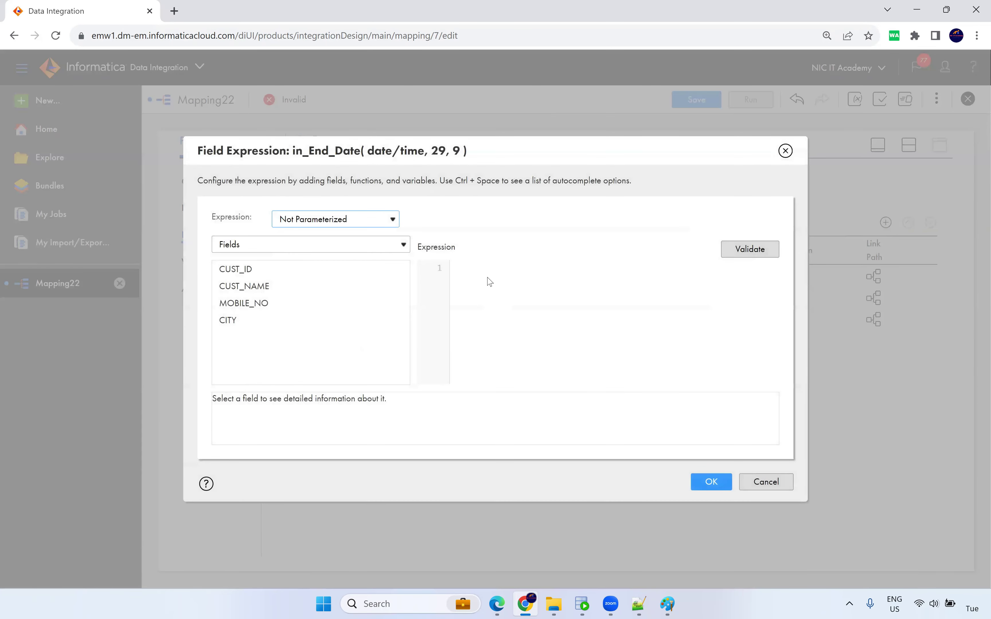
Paste to_date('12/31/9999','mm/dd/yyyy') from the Dynamic Lookup Cache DDL.txt notes into in_End_Date
{"action": "key", "text": "alt+Tab"}
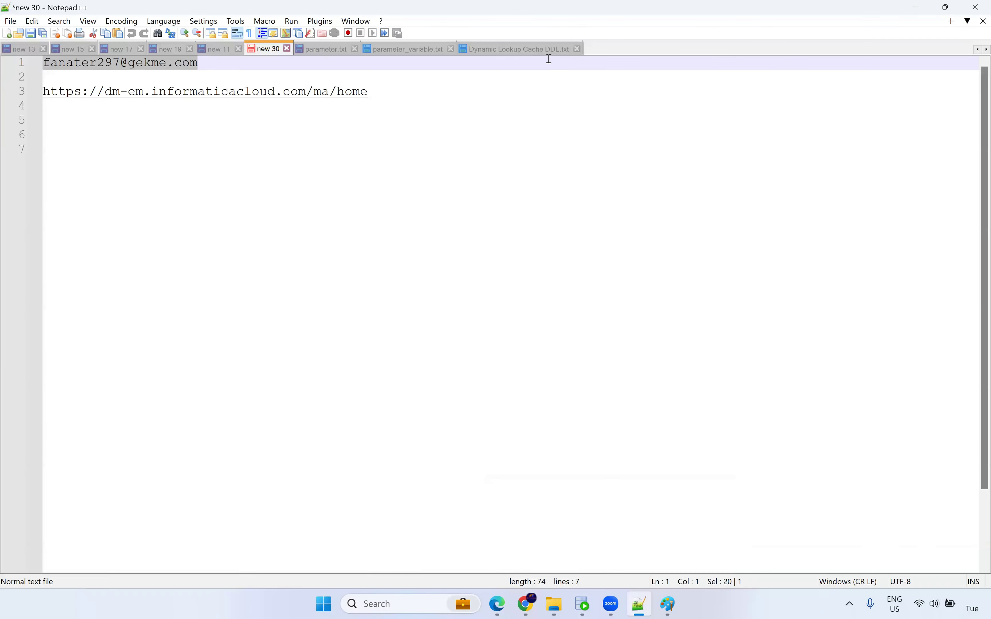
{"action": "left_click", "coordinate": [524, 59]}
{"action": "scroll", "coordinate": [252, 381], "scroll_direction": "down", "scroll_amount": 3}
{"action": "left_click_drag", "start_coordinate": [303, 312], "coordinate": [18, 307]}
{"action": "key", "text": "ctrl+c"}
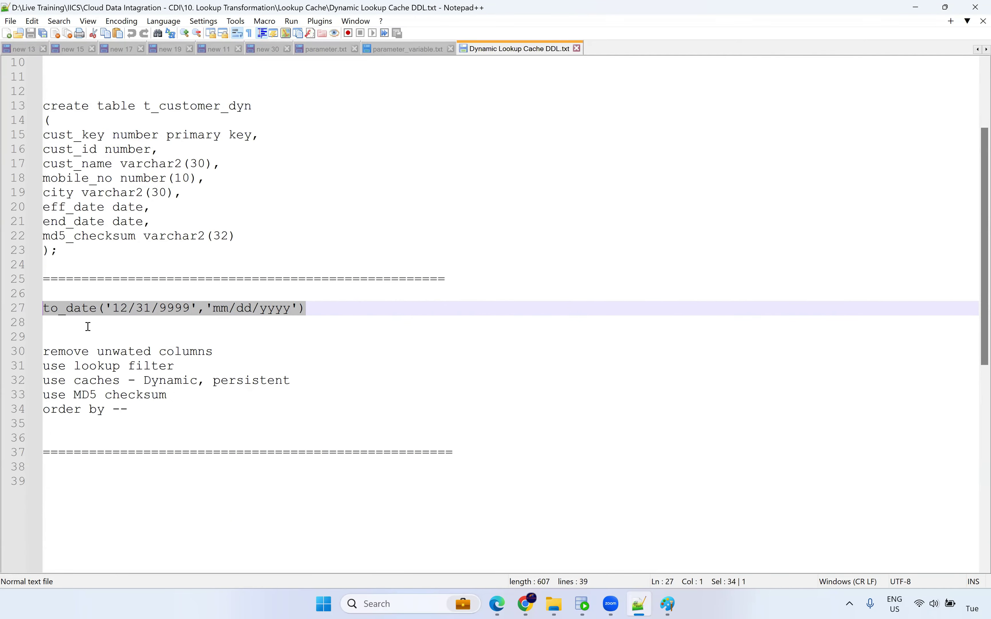
{"action": "left_click", "coordinate": [525, 603]}
{"action": "left_click", "coordinate": [457, 303]}
{"action": "key", "text": "ctrl+v"}
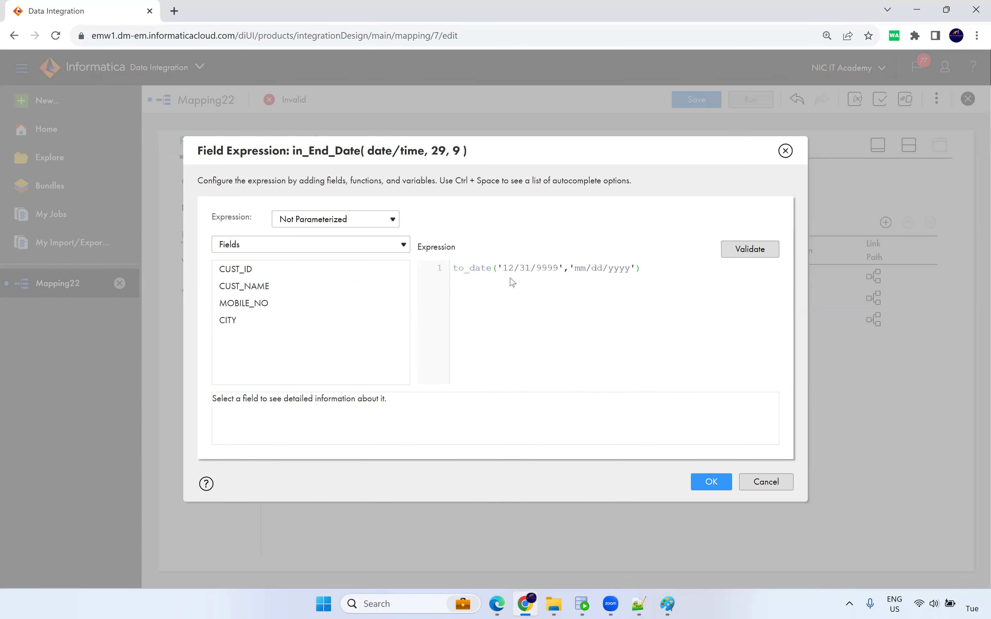
Validate and apply the to_date end-date expression for in_End_Date
{"action": "left_click", "coordinate": [746, 252]}
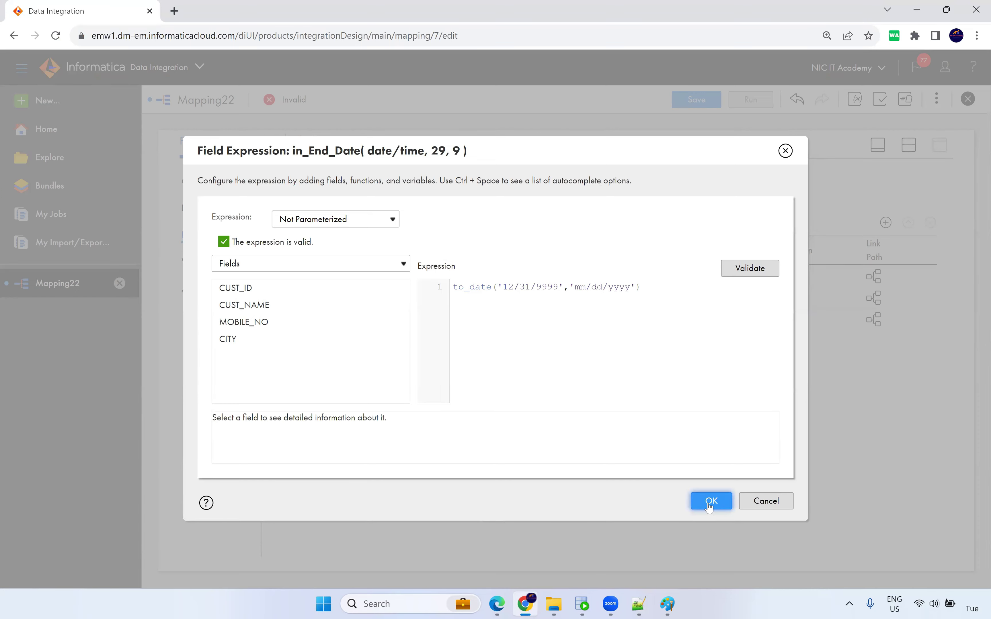
{"action": "left_click", "coordinate": [698, 498]}
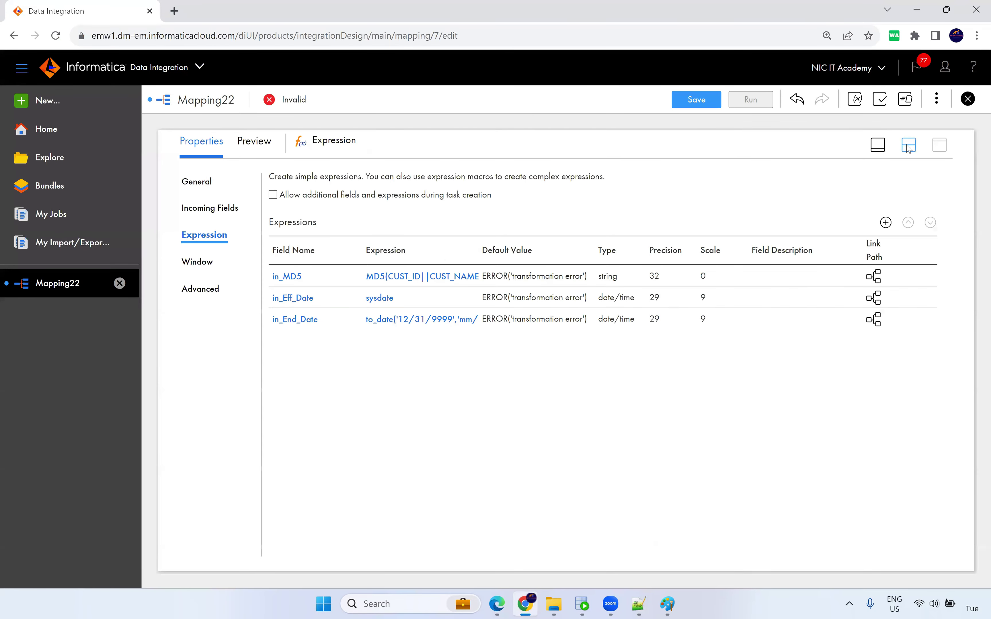
{"action": "left_click", "coordinate": [909, 144]}
Insert a Lookup transformation between the Expression and Target, spacing out the canvas
{"action": "left_click_drag", "start_coordinate": [639, 228], "coordinate": [687, 230]}
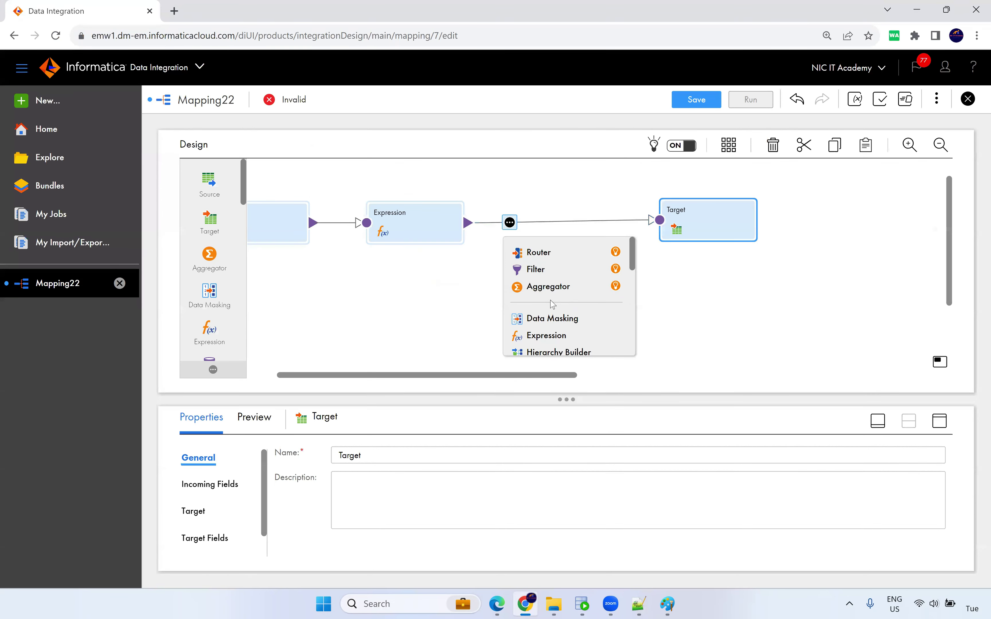
{"action": "scroll", "coordinate": [553, 303], "scroll_direction": "down", "scroll_amount": 3}
{"action": "left_click", "coordinate": [554, 293]}
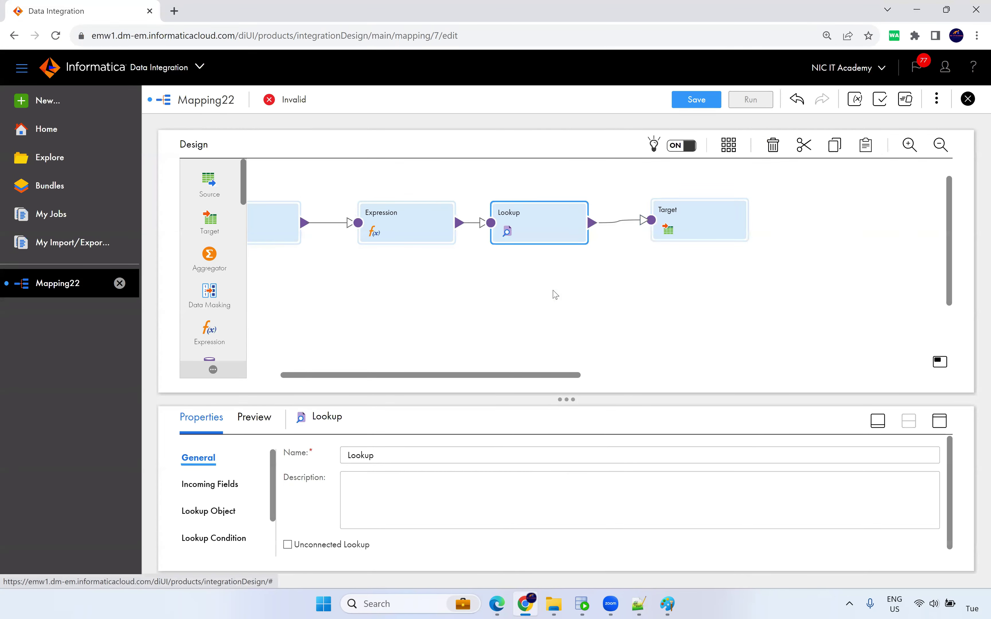
{"action": "left_click", "coordinate": [537, 227]}
{"action": "left_click_drag", "start_coordinate": [536, 228], "coordinate": [647, 231]}
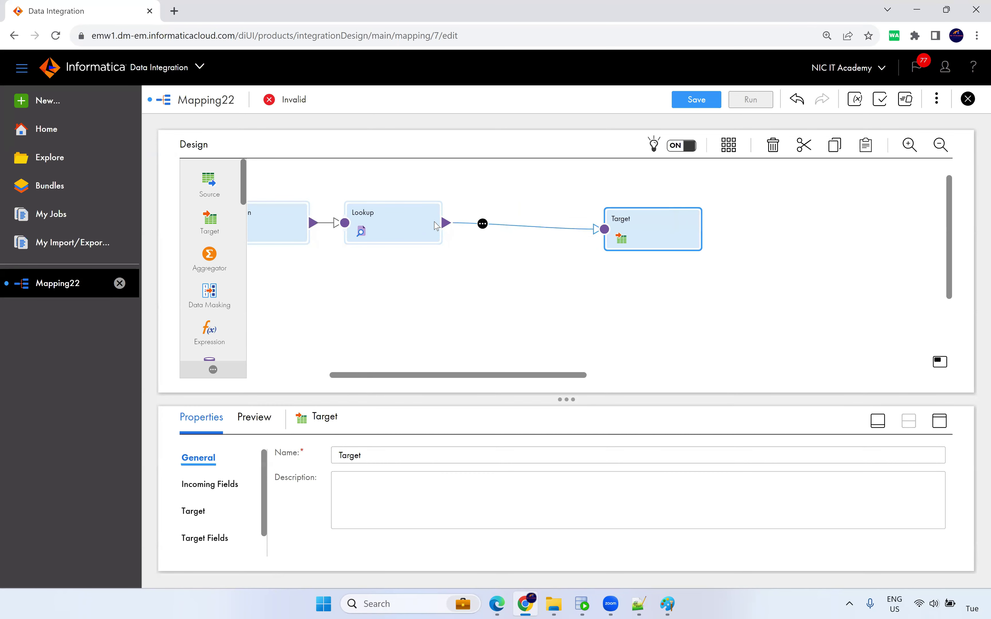
{"action": "left_click", "coordinate": [395, 223]}
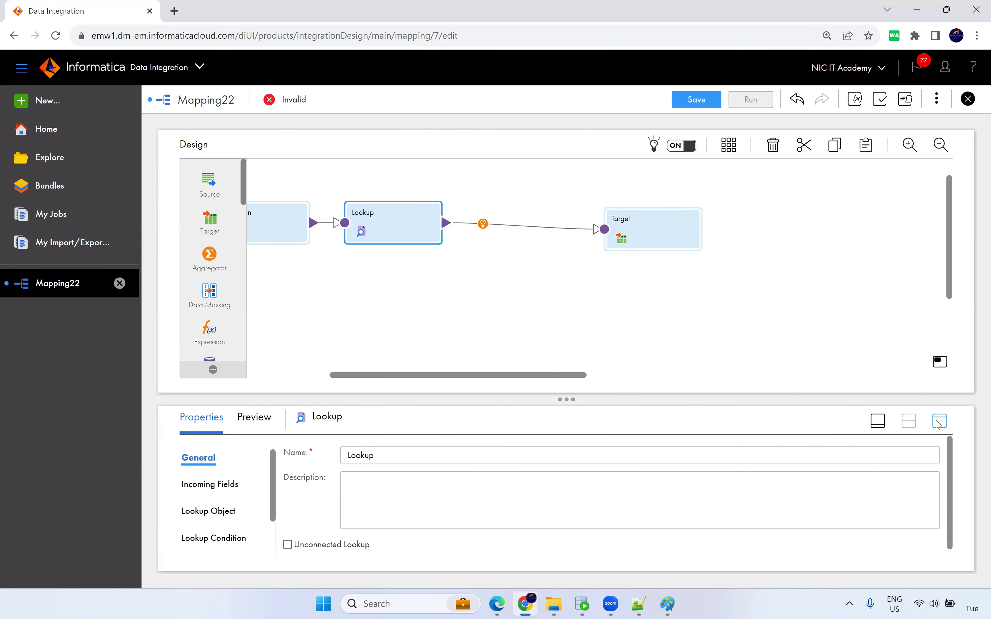
{"action": "left_click", "coordinate": [938, 423]}
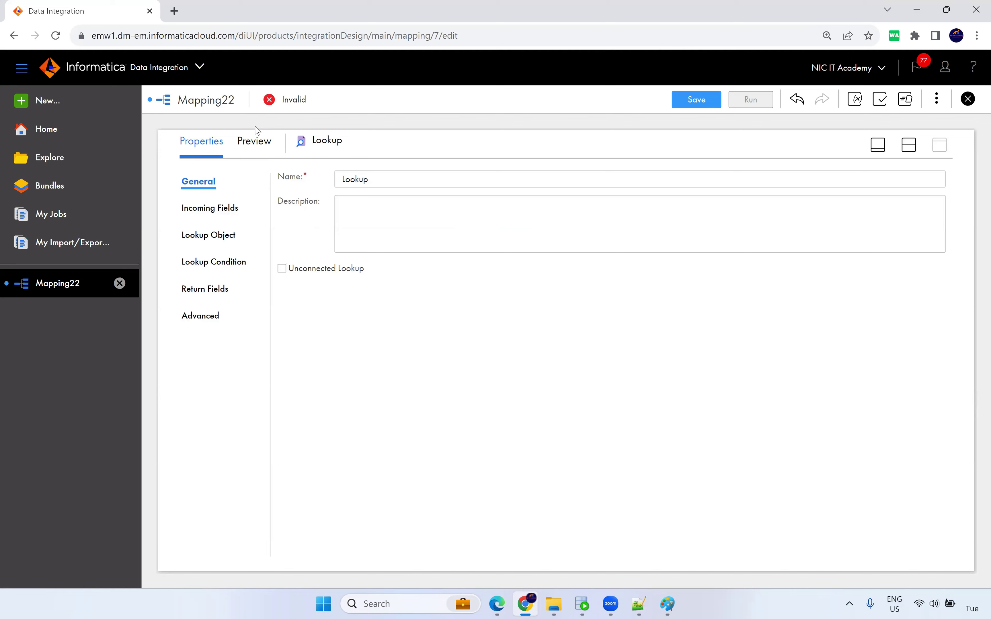
Set the Lookup object to the T_CUSTOMER_DYN table on the Orcl_Tgt (Oracle) connection
{"action": "left_click", "coordinate": [213, 237]}
{"action": "left_click", "coordinate": [423, 212]}
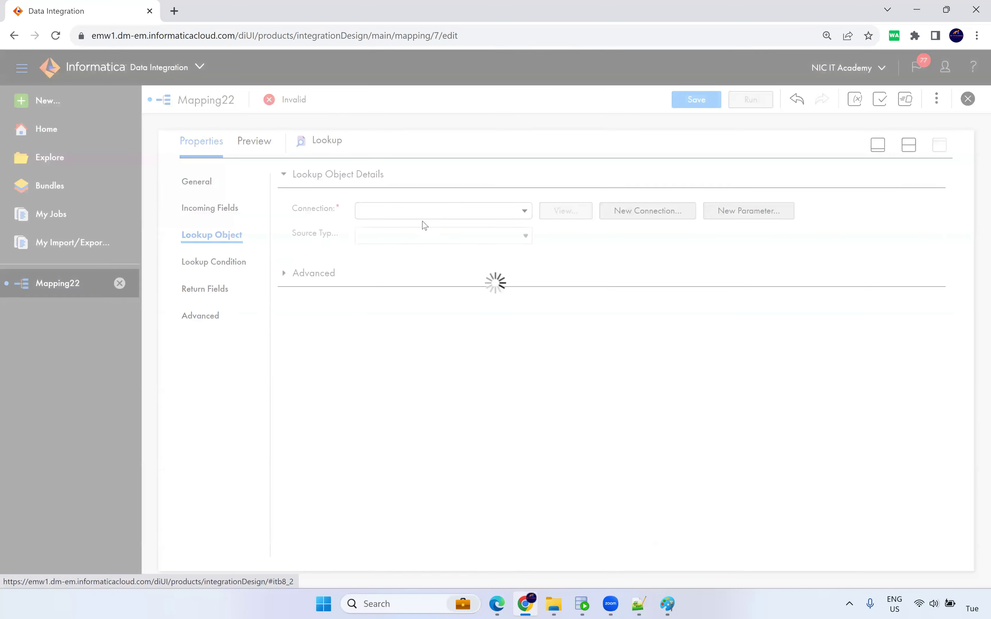
{"action": "scroll", "coordinate": [429, 335], "scroll_direction": "down", "scroll_amount": 3}
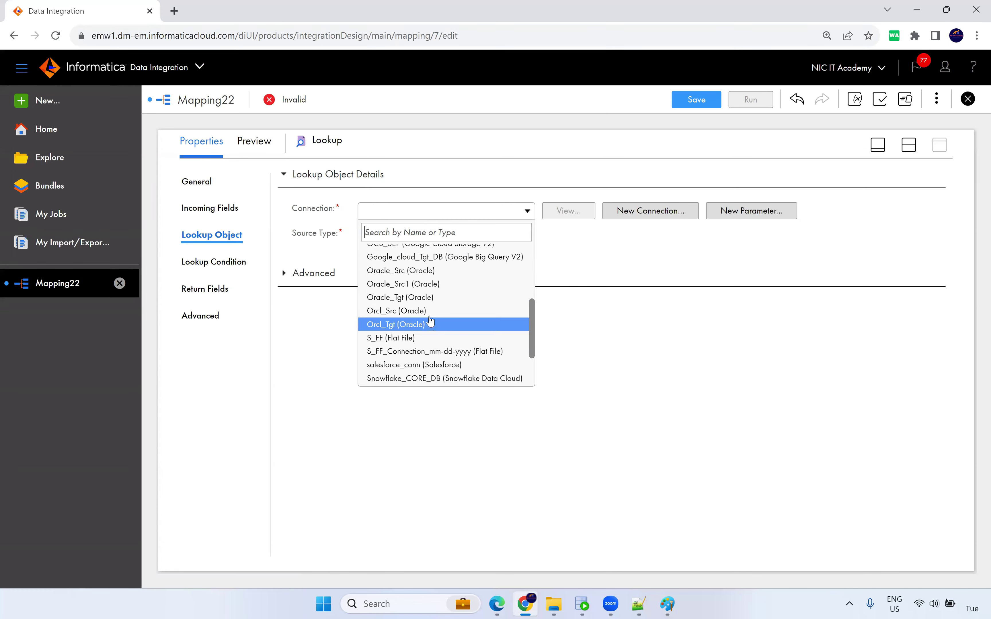
{"action": "left_click", "coordinate": [417, 320]}
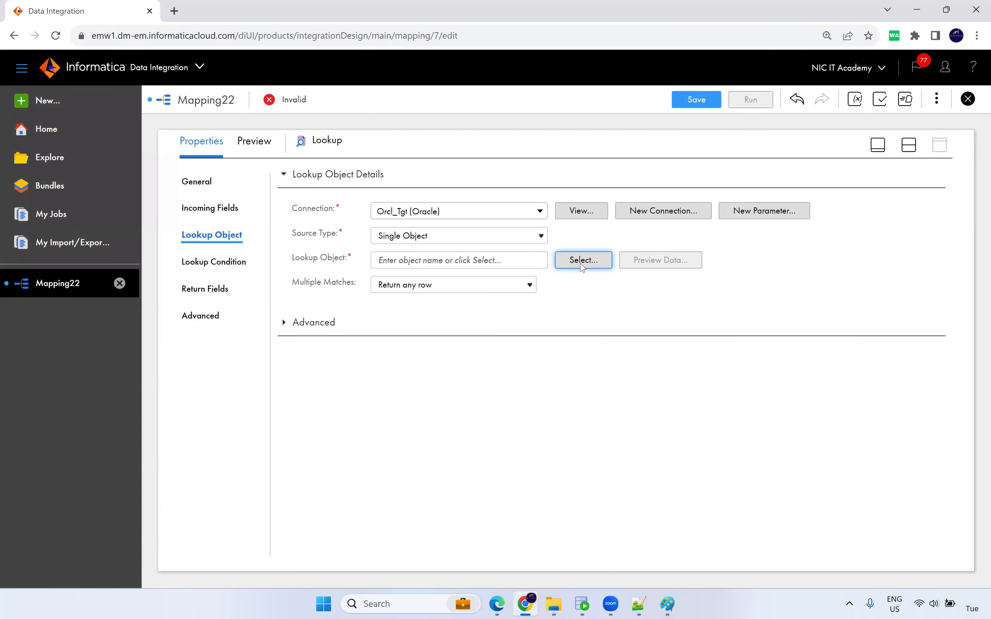
{"action": "left_click", "coordinate": [582, 260]}
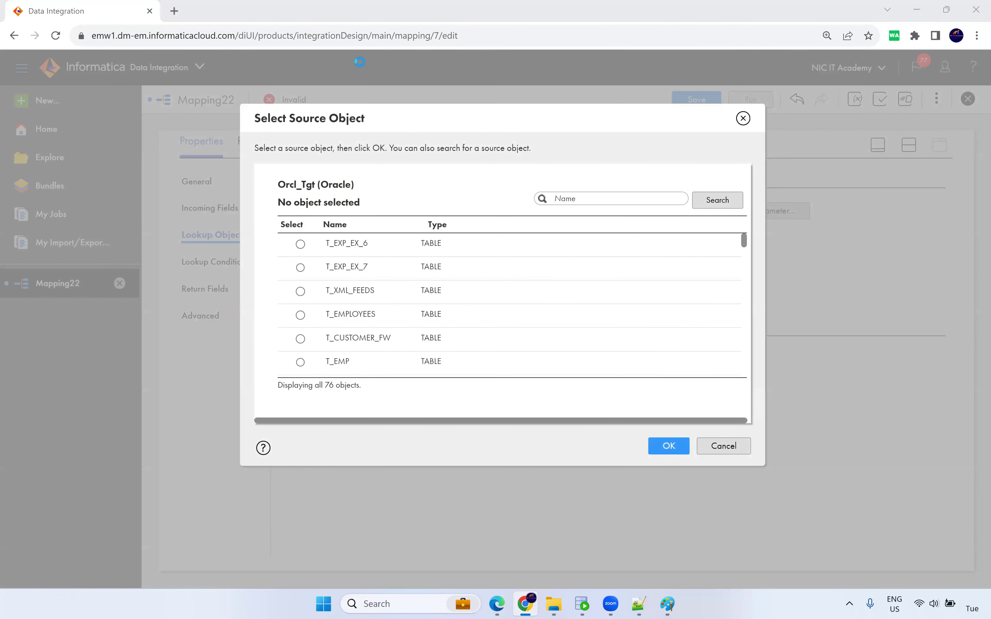
{"action": "type", "text": "t"}
{"action": "key", "text": "BackSpace"}
{"action": "type", "text": "dyn"}
{"action": "key", "text": "Return"}
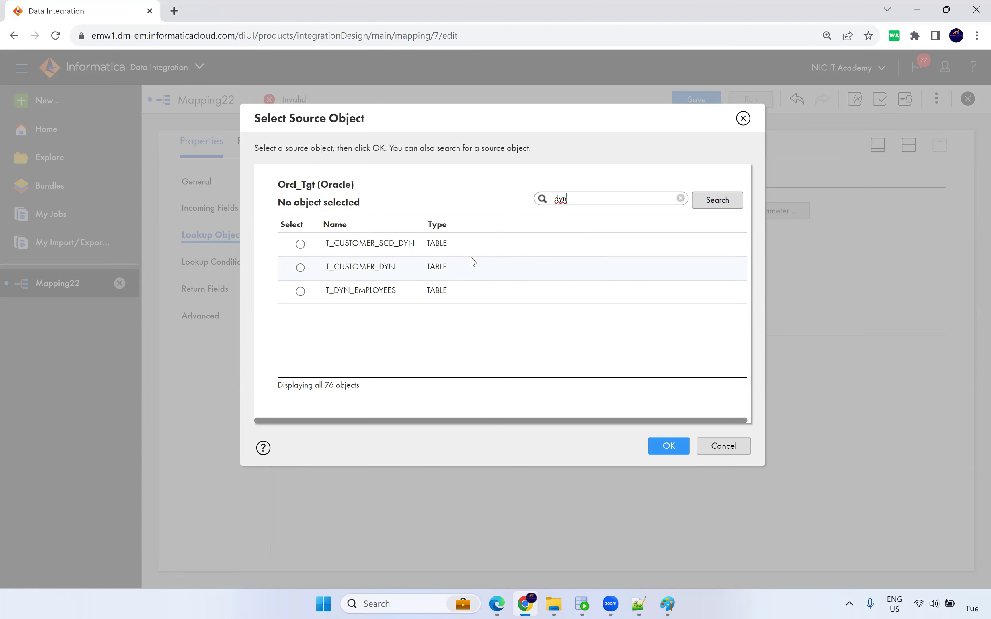
{"action": "left_click", "coordinate": [461, 266]}
{"action": "left_click", "coordinate": [668, 446]}
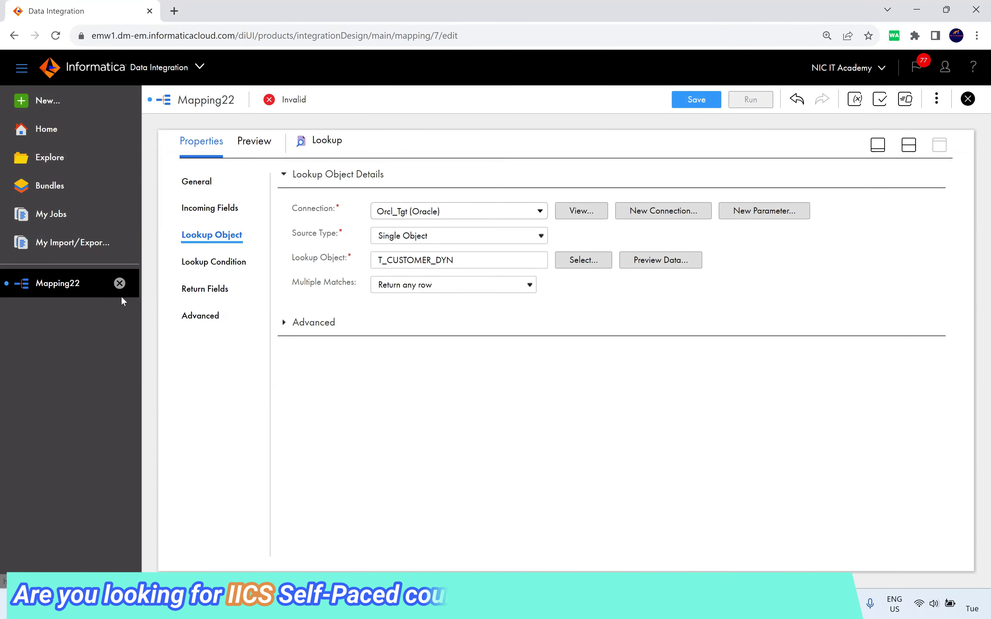
Resolve field name conflicts by prefixing the incoming Expression fields with src_
{"action": "left_click", "coordinate": [208, 267]}
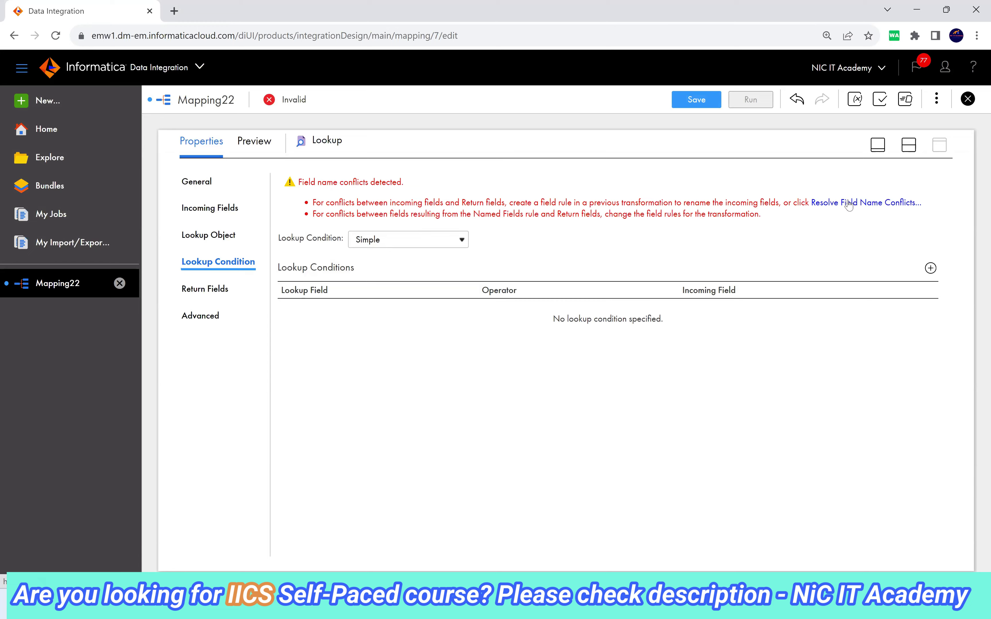
{"action": "left_click", "coordinate": [849, 204]}
{"action": "left_click", "coordinate": [454, 306]}
{"action": "left_click", "coordinate": [454, 333]}
{"action": "left_click", "coordinate": [589, 305]}
{"action": "type", "text": "src"}
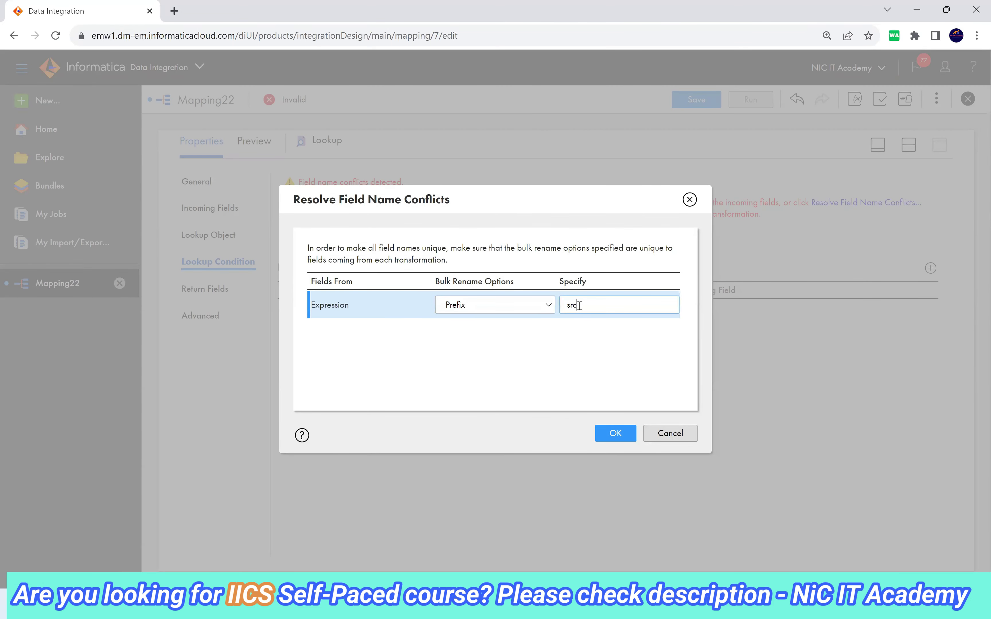
{"action": "type", "text": "_"}
{"action": "left_click", "coordinate": [614, 432]}
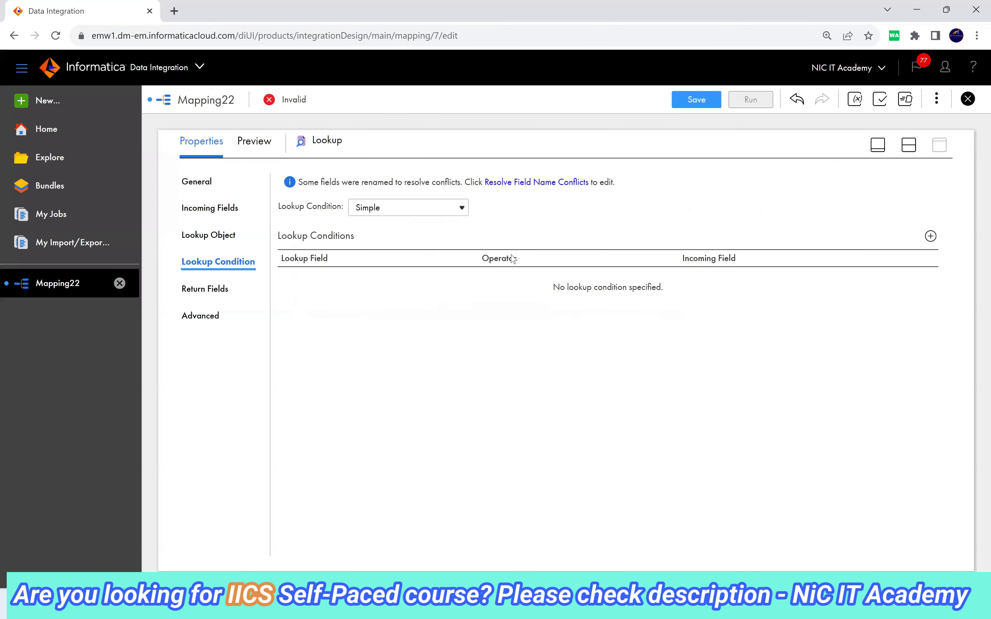
Add the lookup condition CUST_ID = src_CUST_ID
{"action": "left_click", "coordinate": [930, 236]}
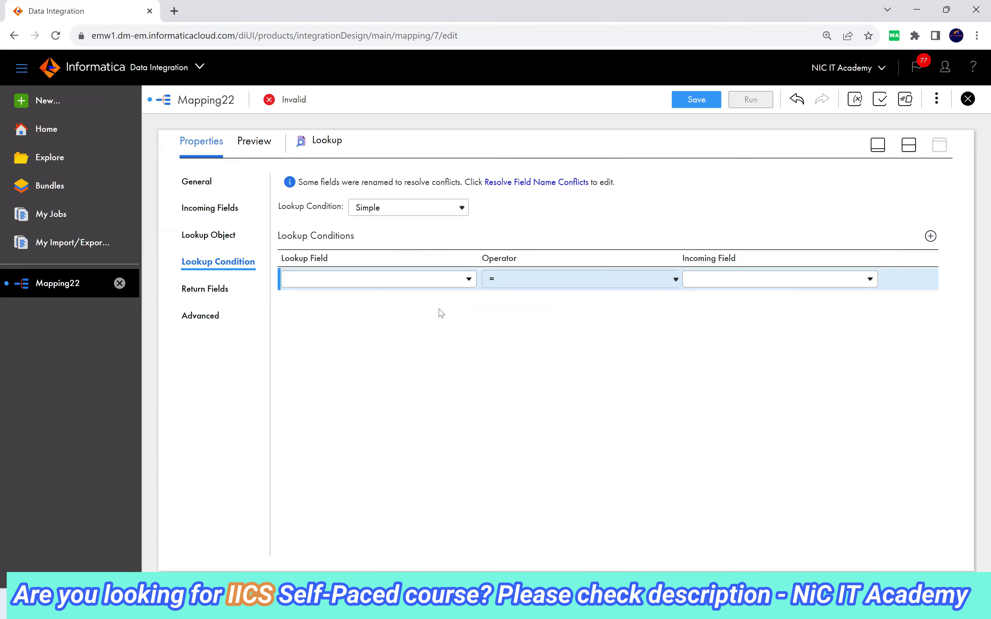
{"action": "left_click", "coordinate": [391, 284]}
{"action": "left_click", "coordinate": [360, 373]}
{"action": "left_click", "coordinate": [720, 282]}
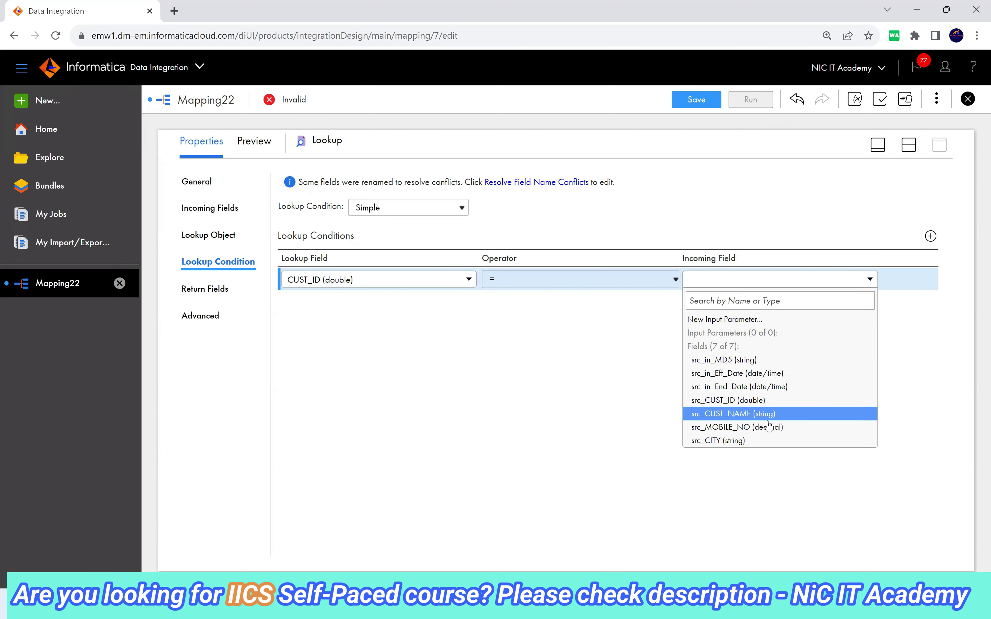
{"action": "left_click", "coordinate": [755, 401]}
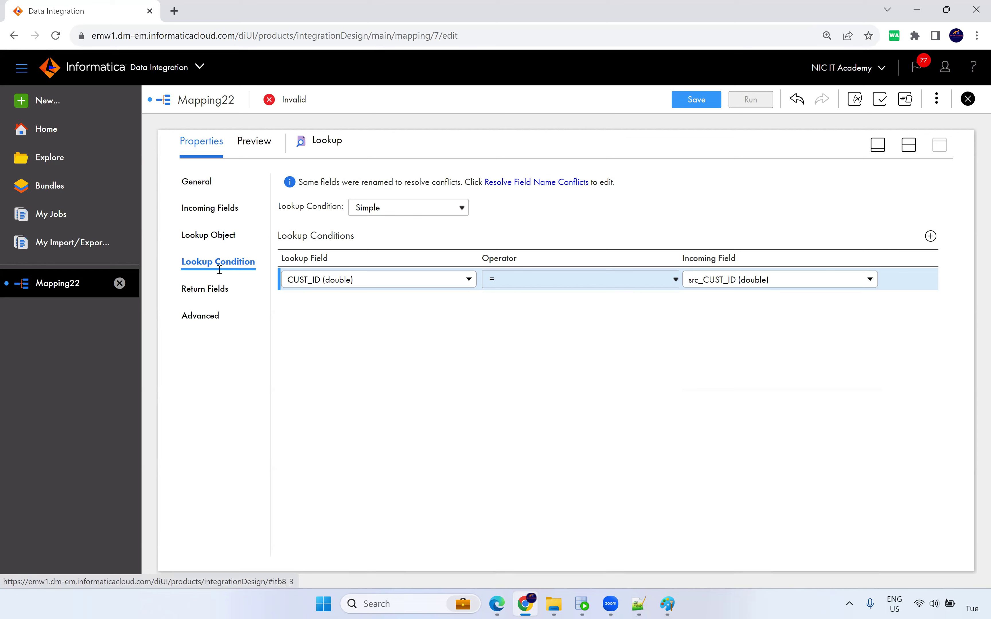
{"action": "left_click", "coordinate": [208, 289]}
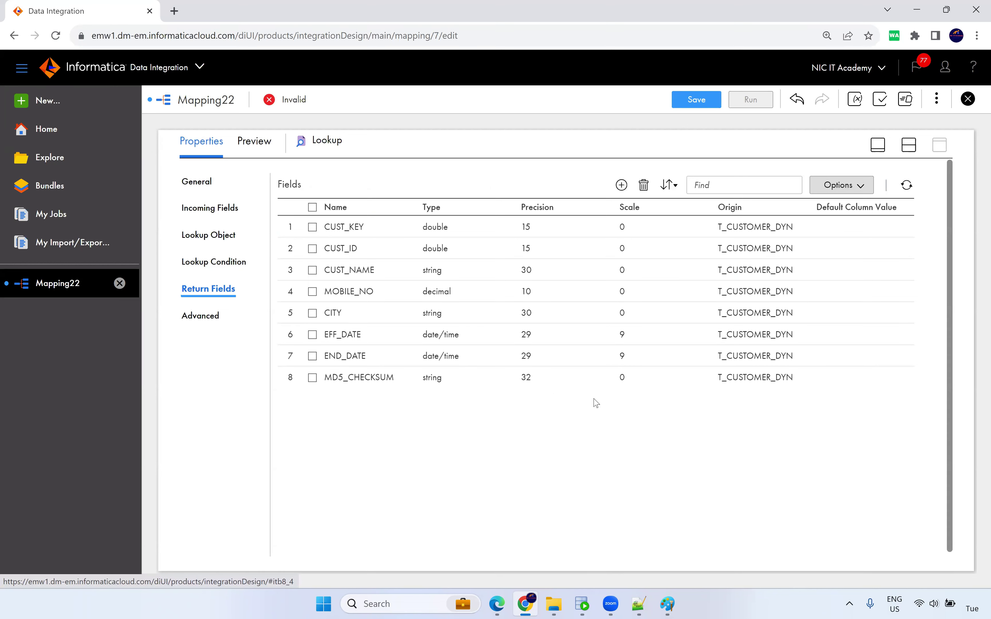
Delete CUST_NAME, MOBILE_NO, CITY, EFF_DATE and END_DATE from the Lookup's return fields
{"action": "left_click", "coordinate": [312, 355]}
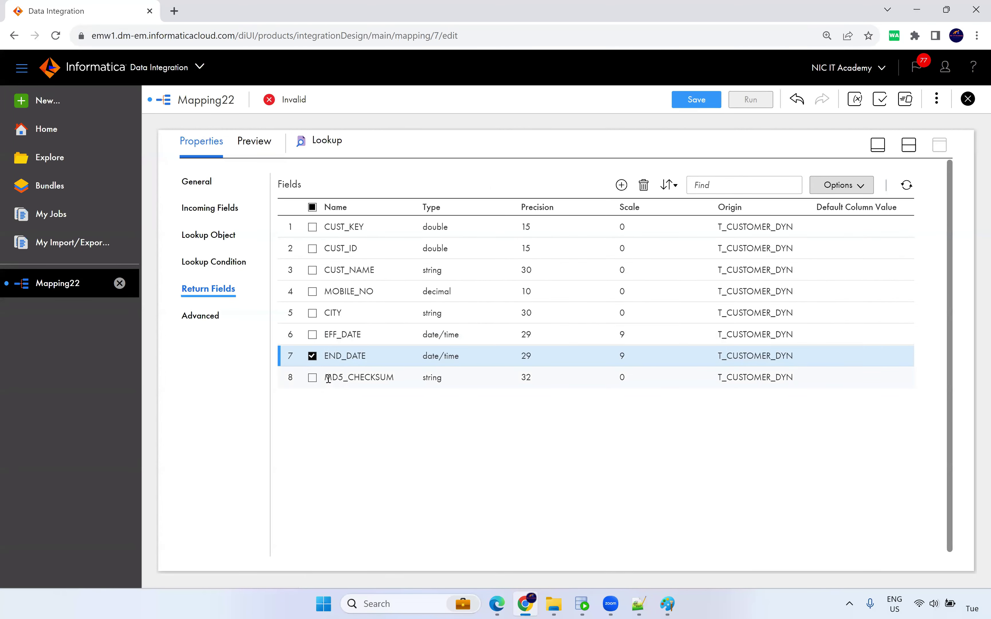
{"action": "left_click", "coordinate": [313, 334]}
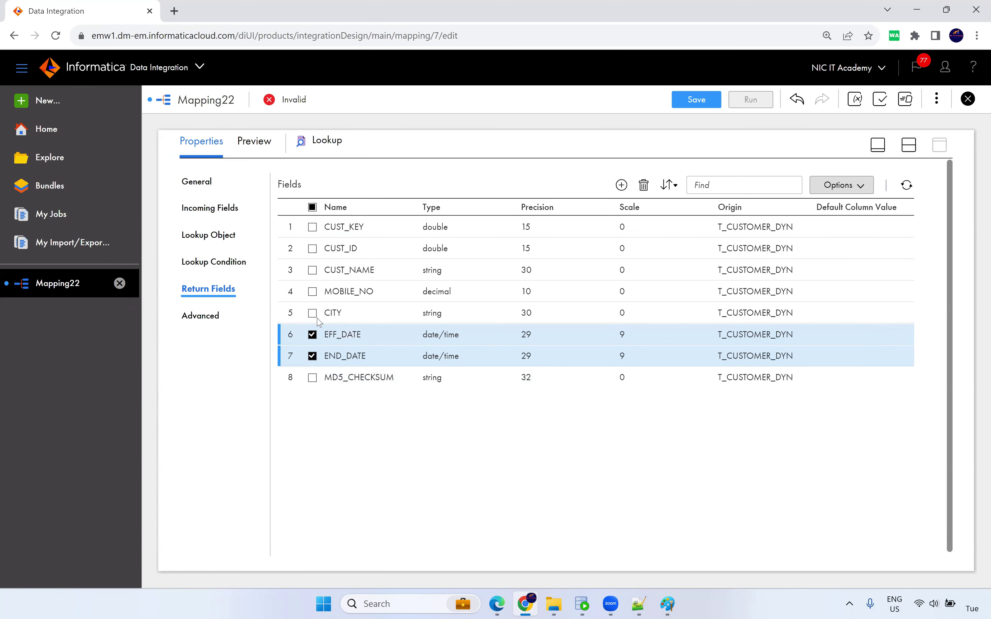
{"action": "left_click", "coordinate": [312, 312]}
{"action": "left_click", "coordinate": [312, 292]}
{"action": "left_click", "coordinate": [312, 269]}
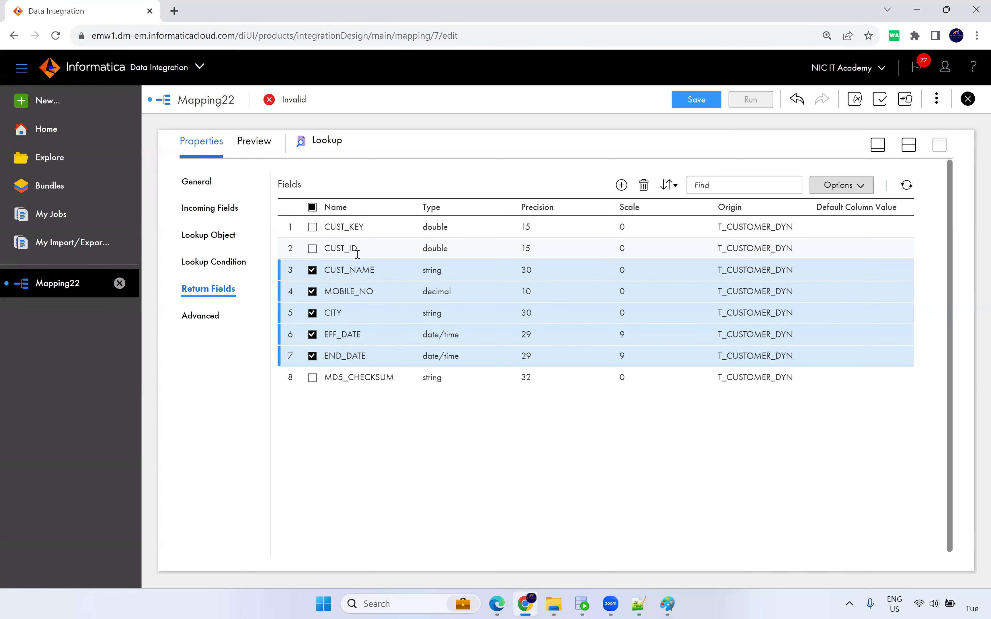
{"action": "left_click", "coordinate": [643, 187]}
{"action": "left_click", "coordinate": [517, 387]}
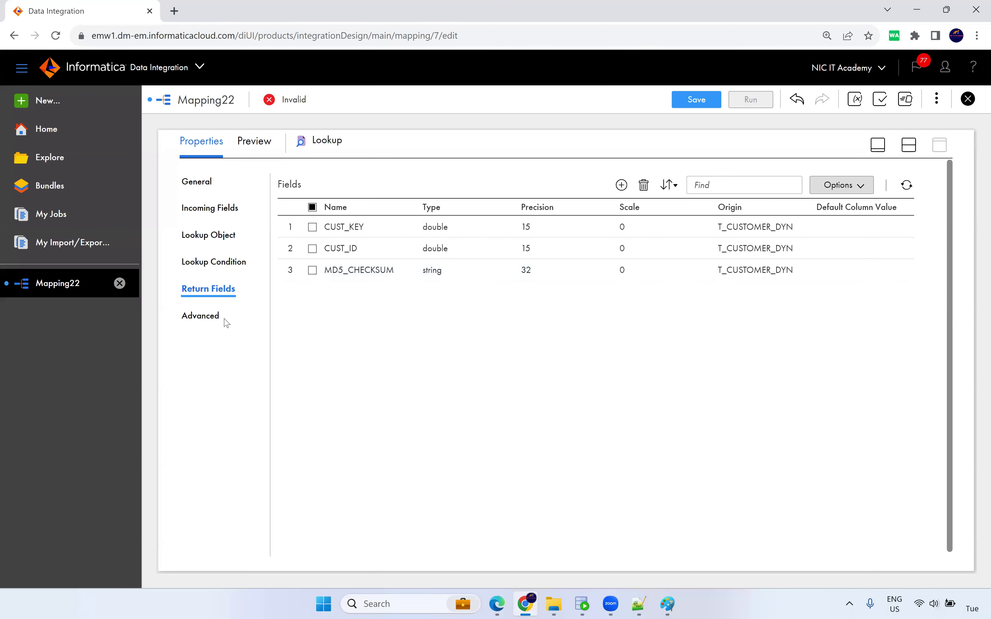
{"action": "left_click", "coordinate": [213, 324]}
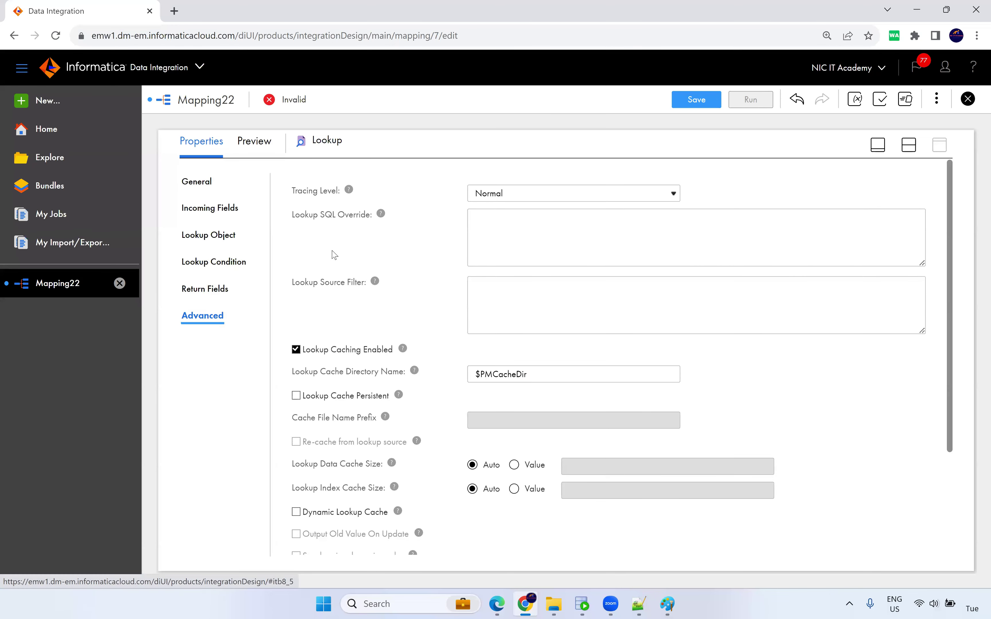
Scroll down the Lookup's Advanced settings and enable Dynamic Lookup Cache
{"action": "scroll", "coordinate": [378, 275], "scroll_direction": "down", "scroll_amount": 3}
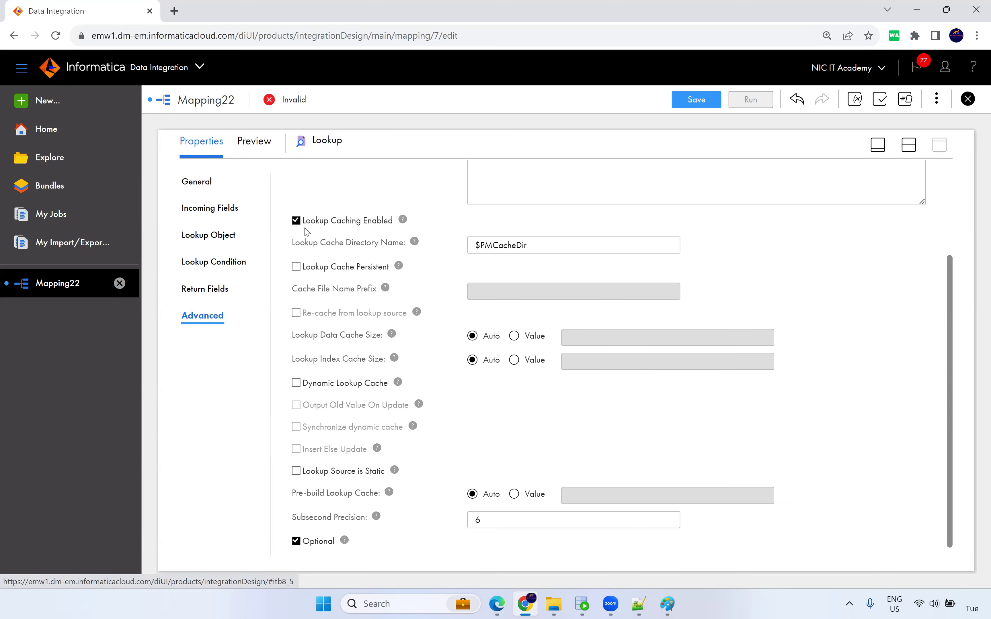
{"action": "mouse_move", "coordinate": [403, 222]}
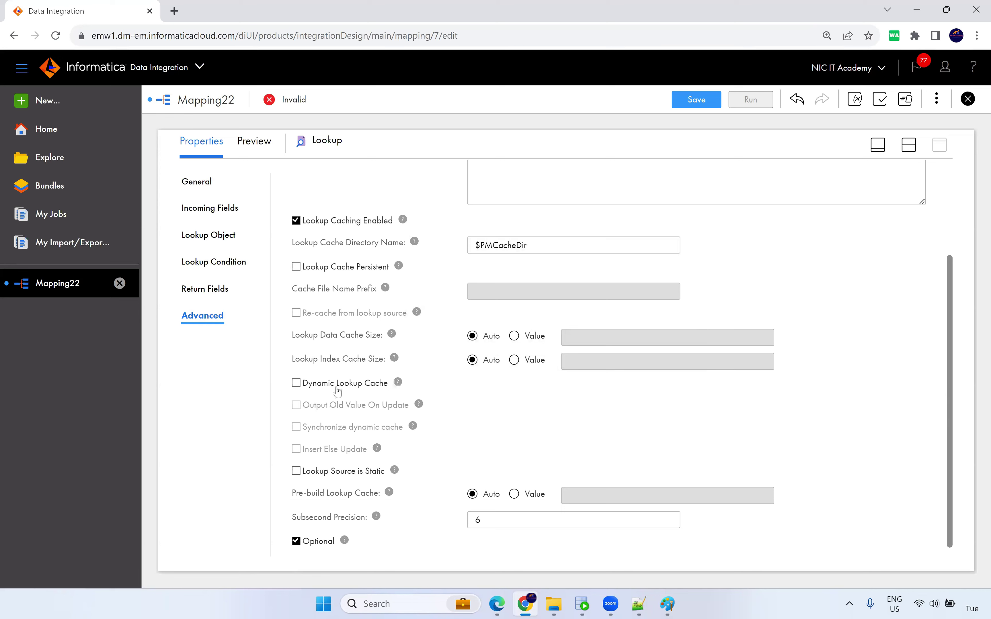
{"action": "mouse_move", "coordinate": [399, 384]}
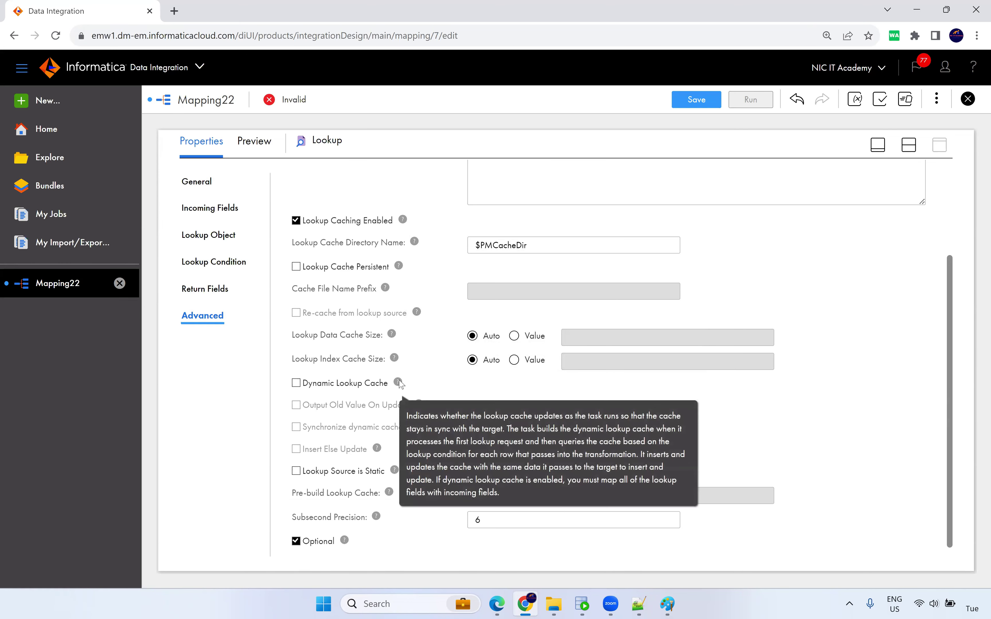
{"action": "left_click", "coordinate": [295, 383]}
{"action": "mouse_move", "coordinate": [397, 385]}
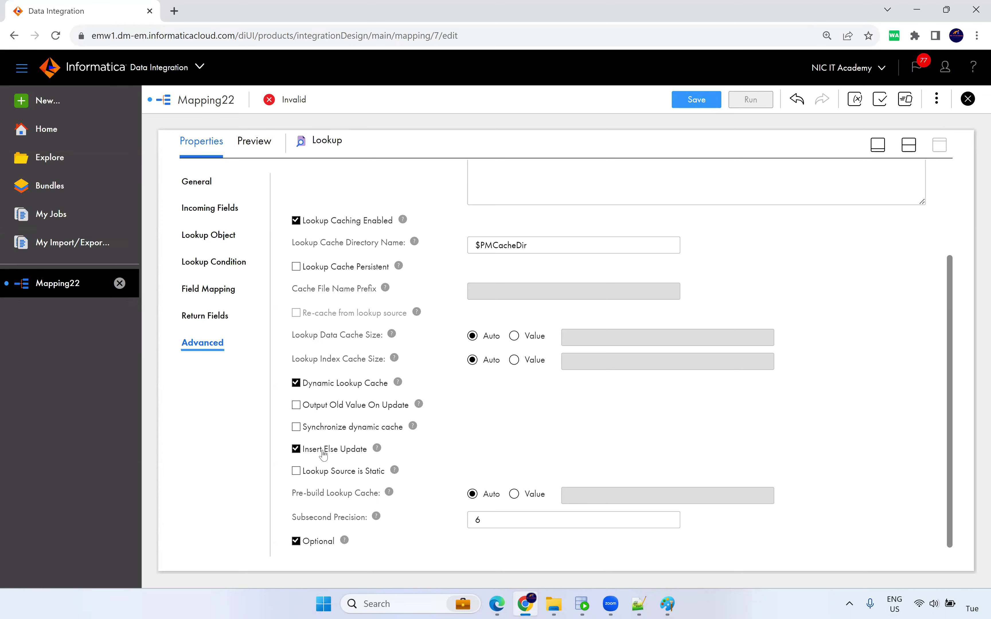
{"action": "mouse_move", "coordinate": [377, 449]}
Enable Output Old Value On Update, re-toggle Dynamic Lookup Cache on, and recheck Output Old Value On Update
{"action": "left_click", "coordinate": [295, 407]}
{"action": "mouse_move", "coordinate": [422, 406]}
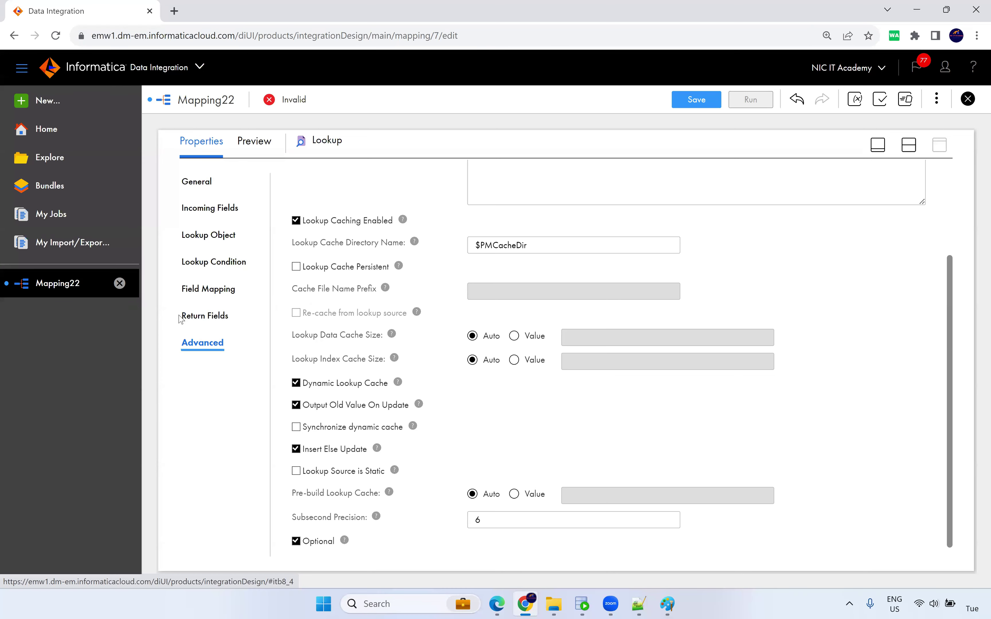
{"action": "mouse_move", "coordinate": [184, 294]}
{"action": "left_mouse_down"}
{"action": "mouse_move", "coordinate": [236, 289]}
{"action": "mouse_move", "coordinate": [261, 305]}
{"action": "mouse_move", "coordinate": [249, 293]}
{"action": "mouse_move", "coordinate": [182, 291]}
{"action": "left_mouse_up"}
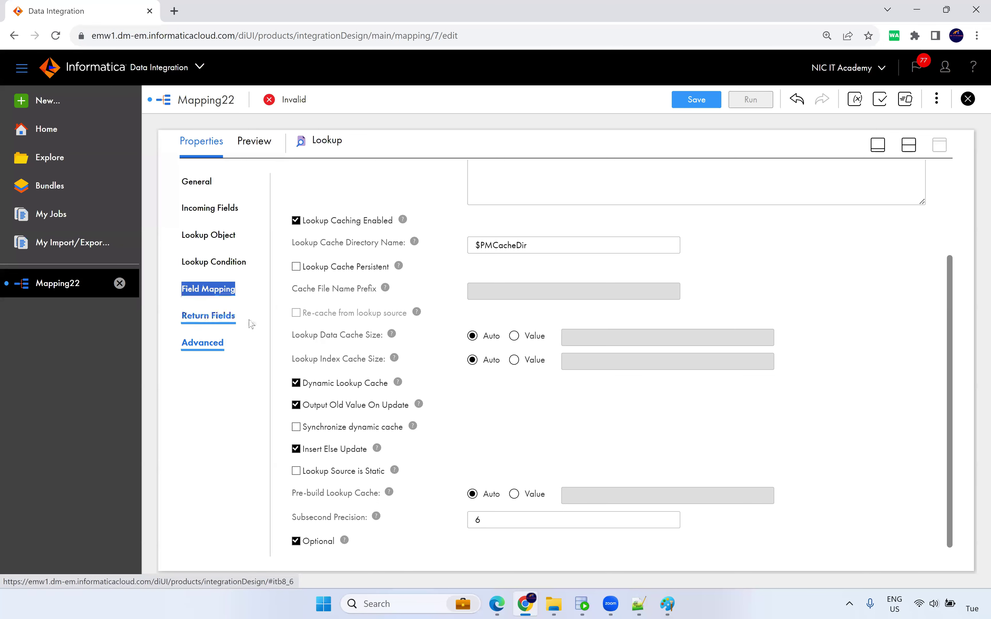
{"action": "left_click", "coordinate": [296, 385]}
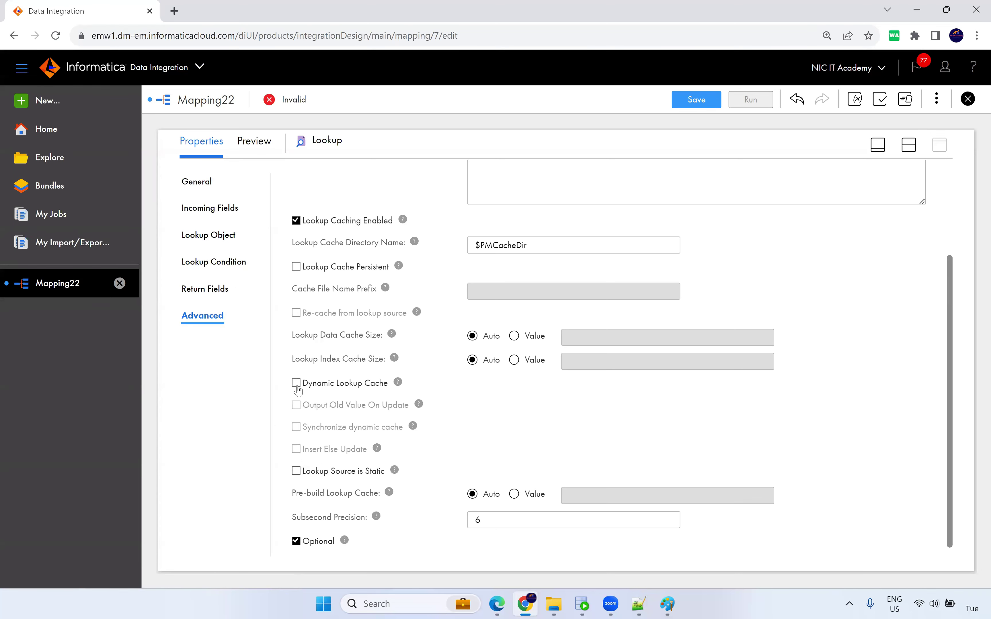
{"action": "left_click", "coordinate": [296, 384]}
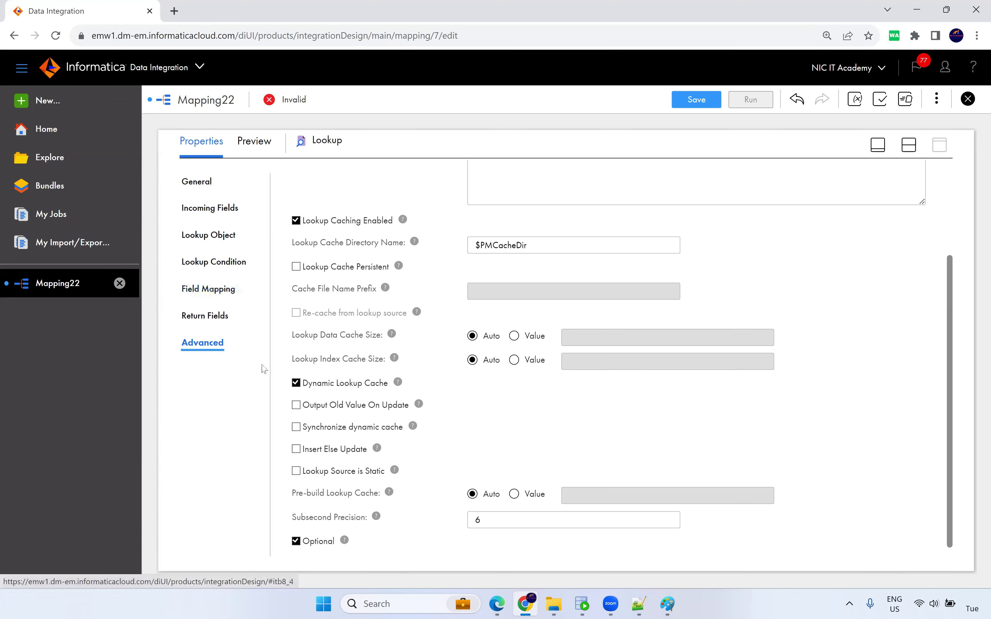
{"action": "left_click", "coordinate": [296, 385]}
{"action": "left_click", "coordinate": [296, 385]}
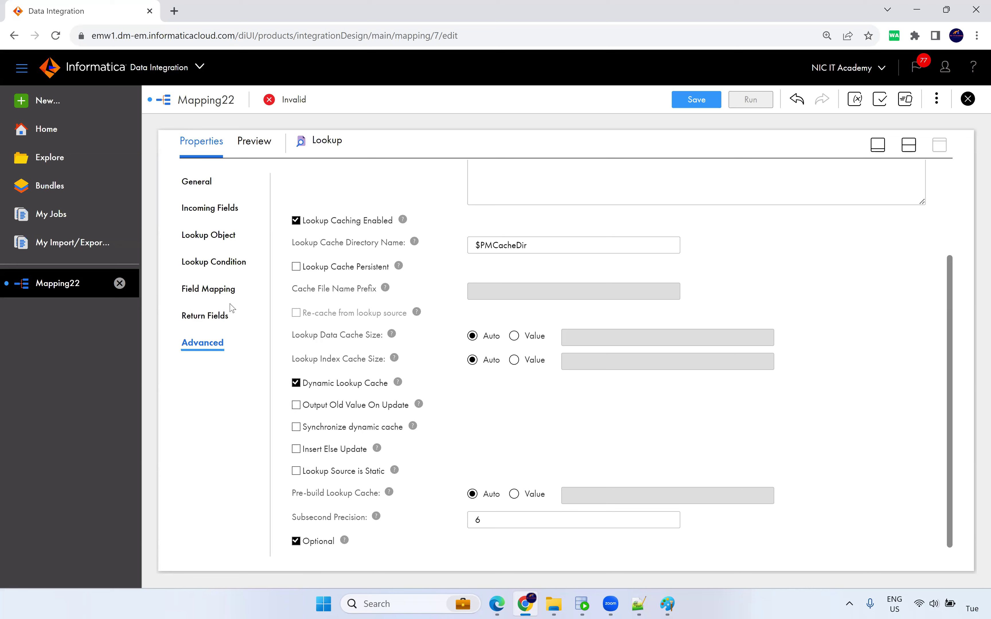
{"action": "left_click", "coordinate": [297, 408]}
Review the Lookup's field mapping and return fields, noting the new NewLookupRow integer field
{"action": "left_click", "coordinate": [205, 290]}
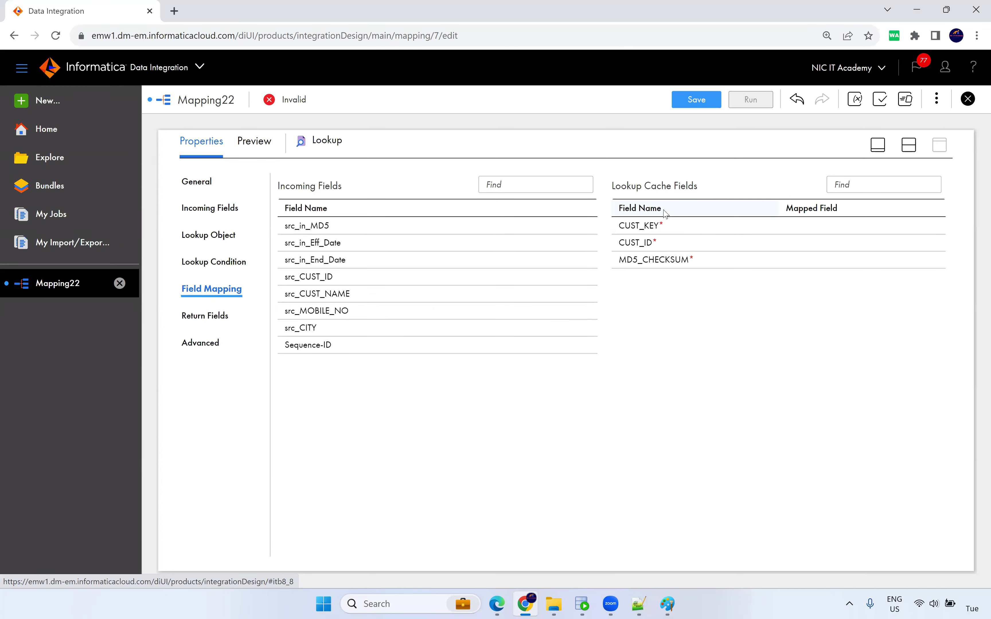
{"action": "left_click", "coordinate": [219, 321]}
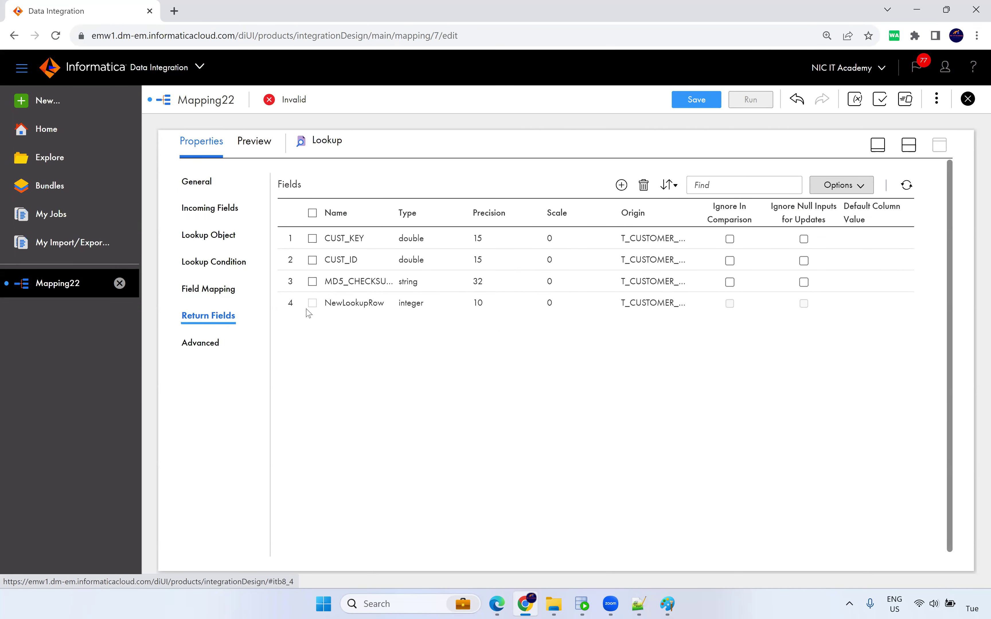
{"action": "left_click_drag", "start_coordinate": [326, 302], "coordinate": [389, 306]}
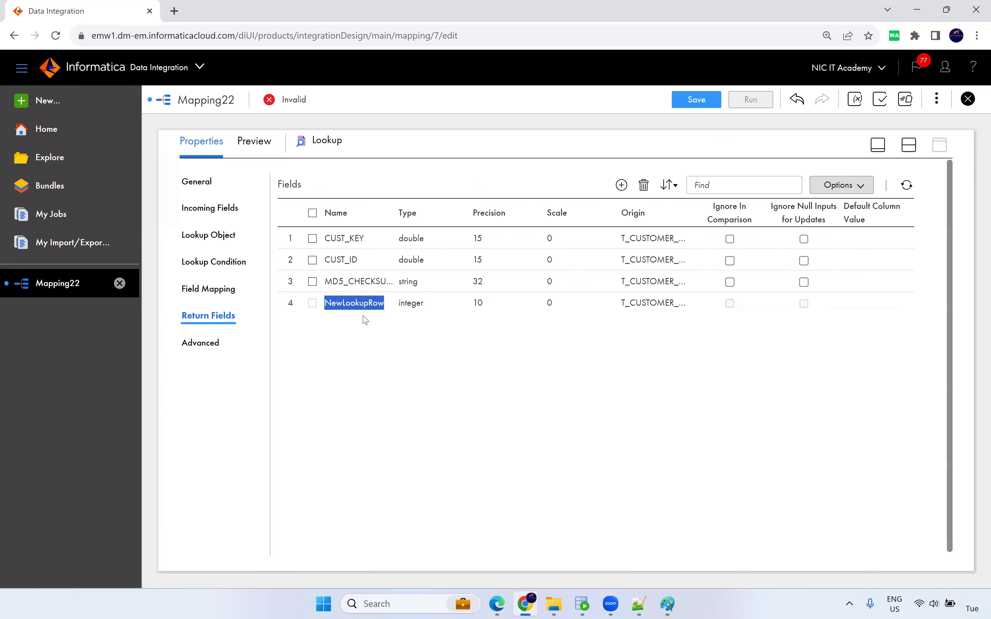
{"action": "double_click", "coordinate": [407, 302]}
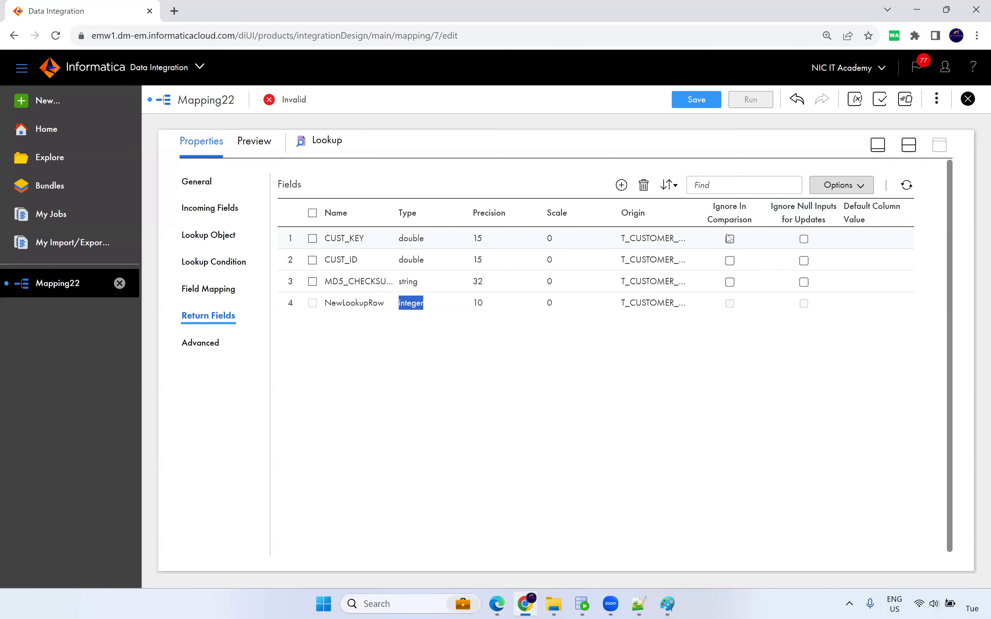
Mark CUST_ID and CUST_KEY as Ignore In Comparison, leaving MD5_CHECKSUM as the compared field
{"action": "left_click", "coordinate": [704, 350]}
{"action": "left_click_drag", "start_coordinate": [335, 304], "coordinate": [390, 282]}
{"action": "left_click", "coordinate": [730, 260]}
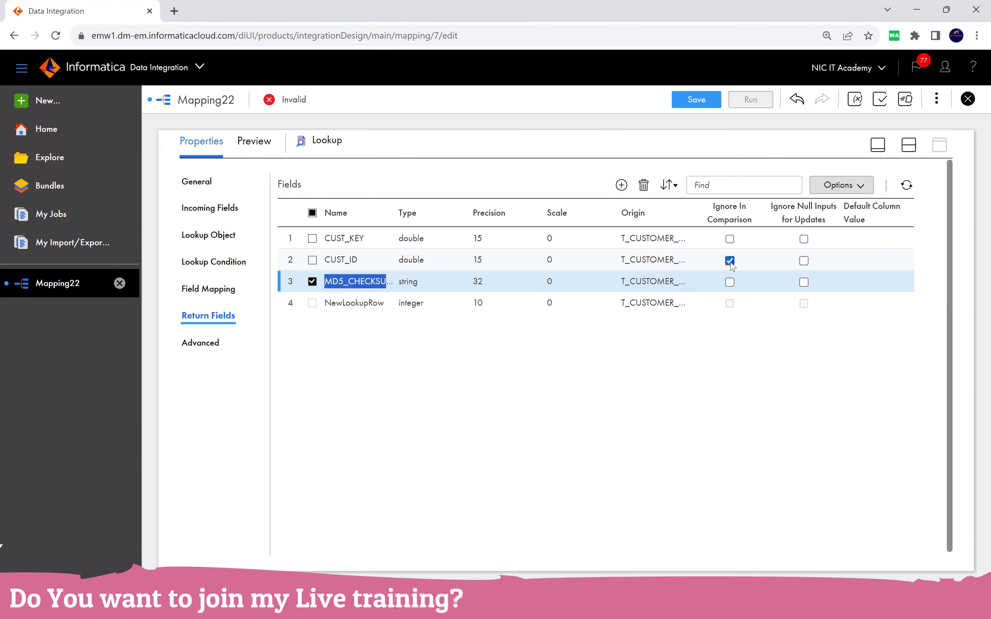
{"action": "left_click", "coordinate": [729, 239]}
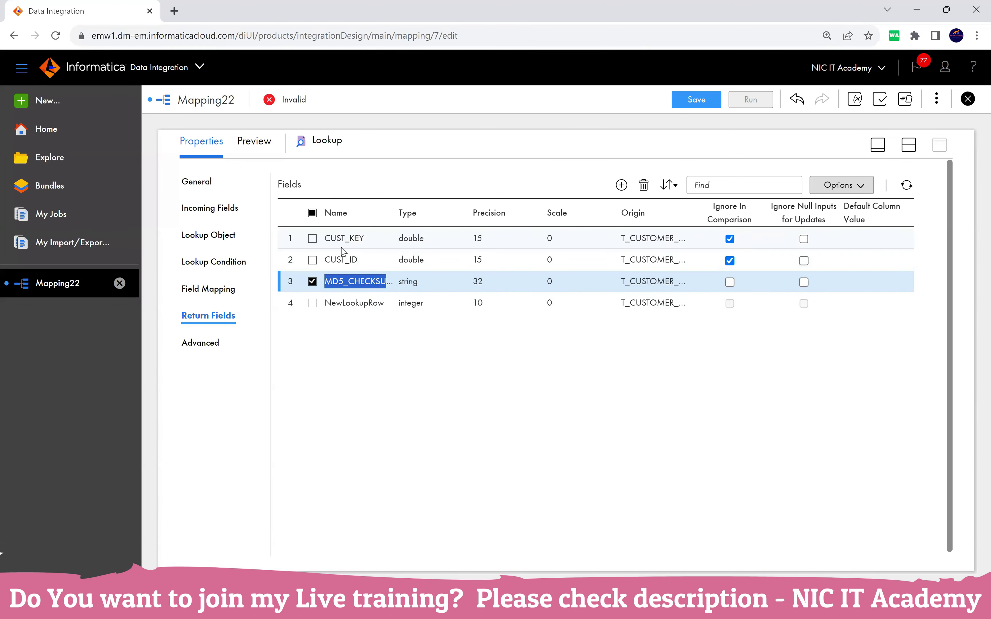
{"action": "left_click", "coordinate": [427, 353]}
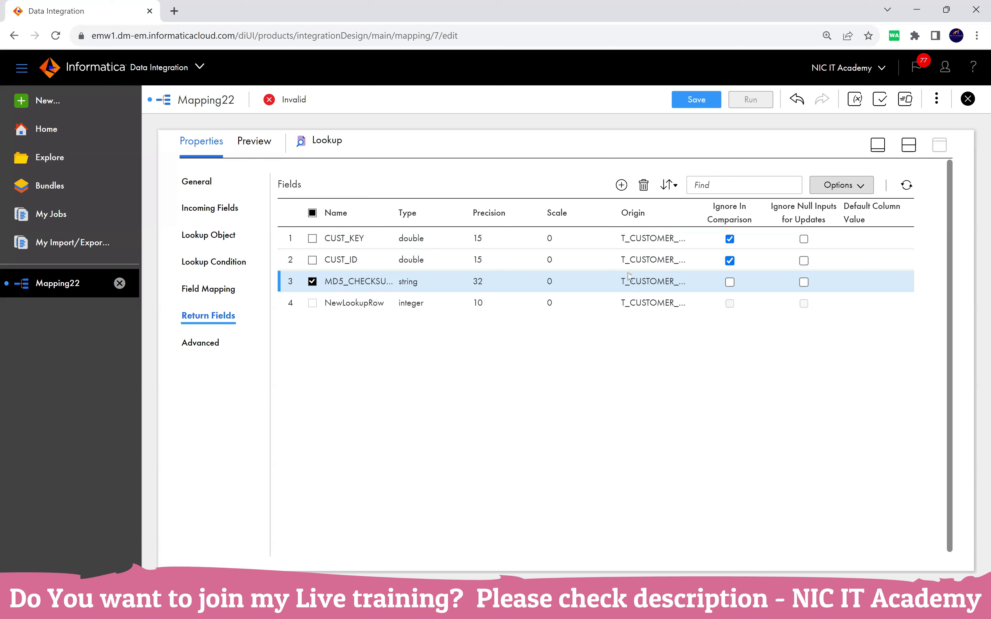
{"action": "left_click", "coordinate": [313, 282]}
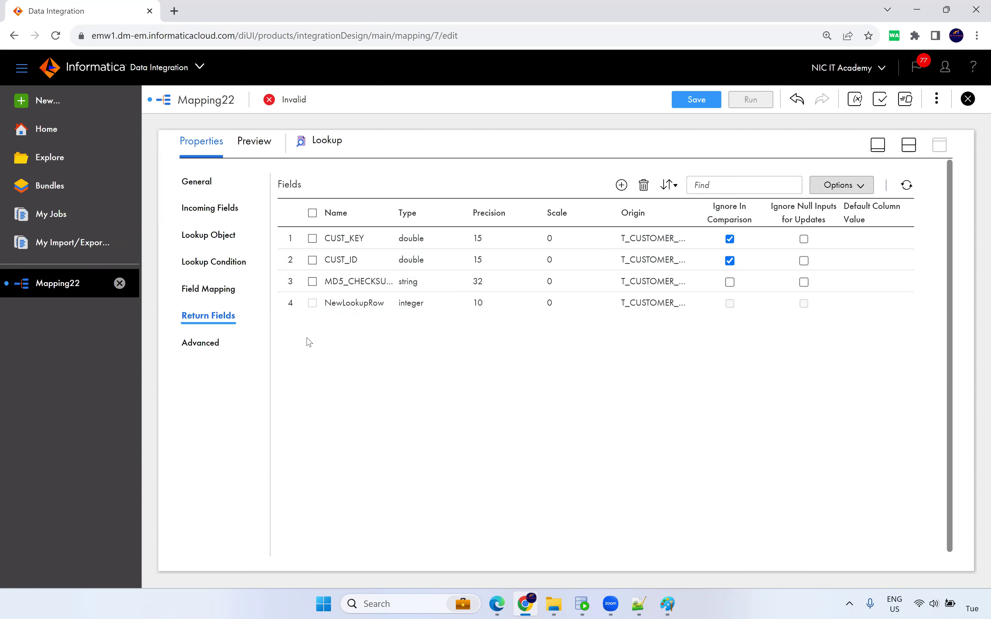
Map src_in_MD5 to MD5_CHECKSUM and src_CUST_ID to both CUST_ID and CUST_KEY
{"action": "left_click", "coordinate": [229, 289]}
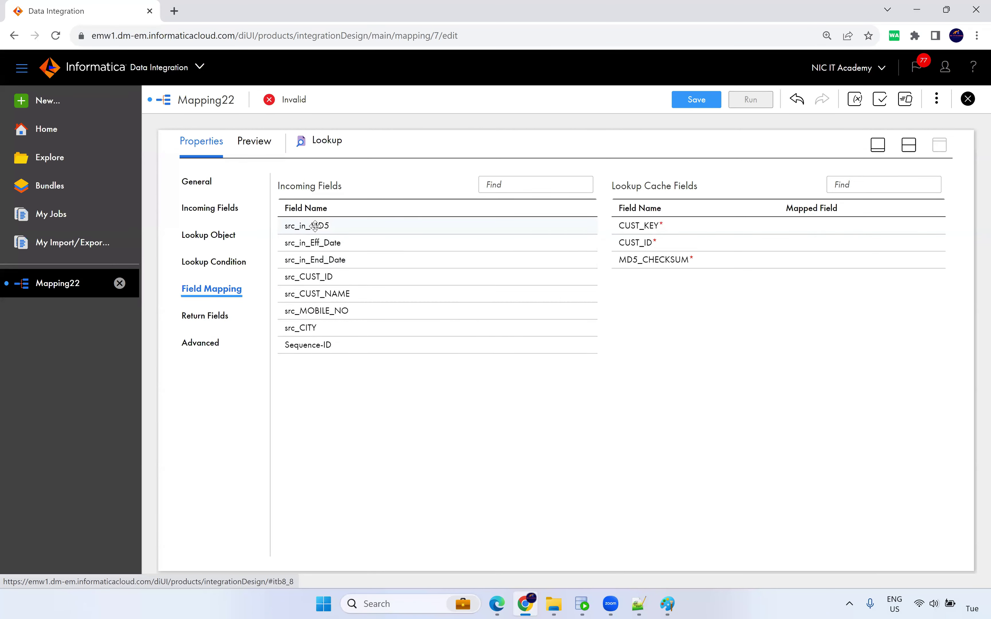
{"action": "left_click_drag", "start_coordinate": [304, 226], "coordinate": [657, 261]}
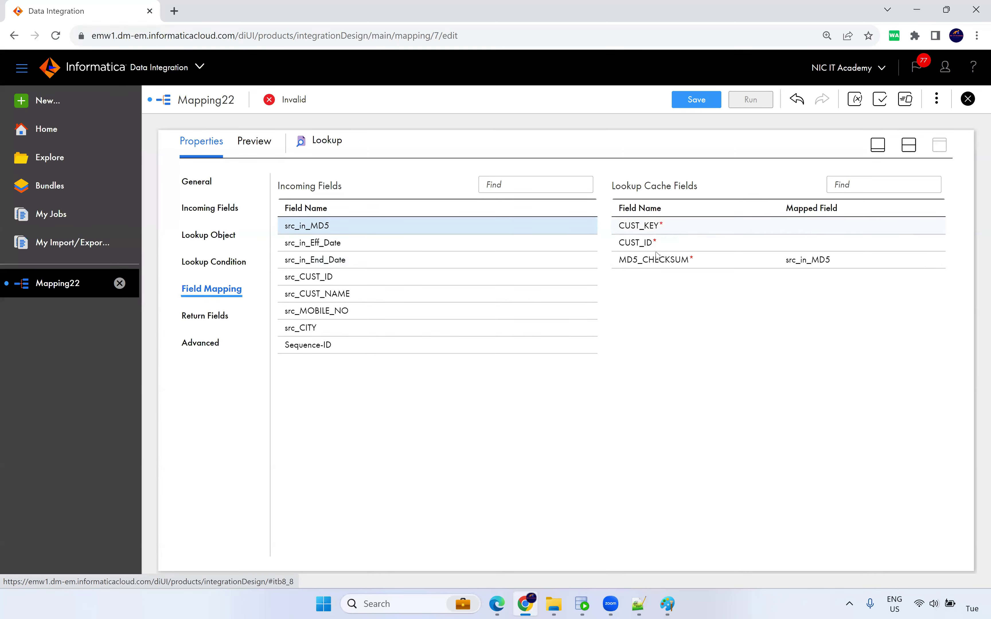
{"action": "left_click_drag", "start_coordinate": [316, 278], "coordinate": [655, 245]}
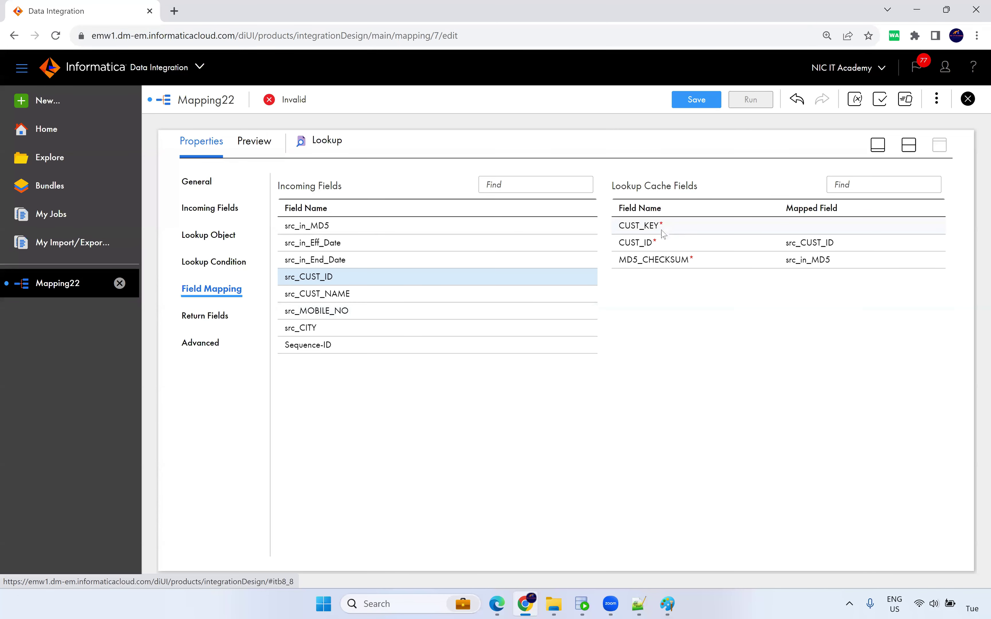
{"action": "left_click_drag", "start_coordinate": [417, 280], "coordinate": [649, 224]}
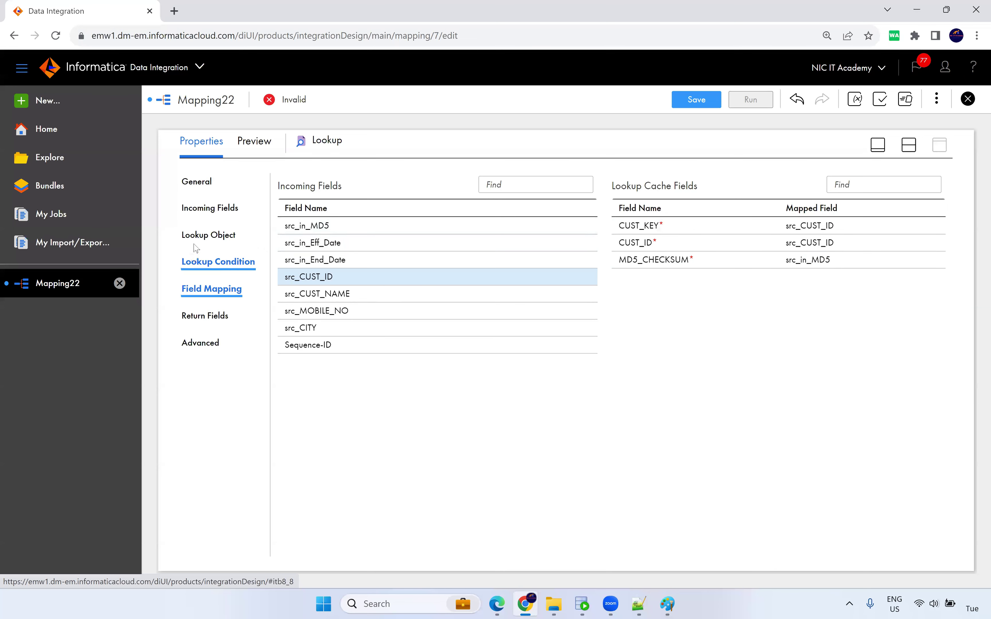
Review the Lookup Object and Advanced settings of the Lookup
{"action": "left_click", "coordinate": [208, 238]}
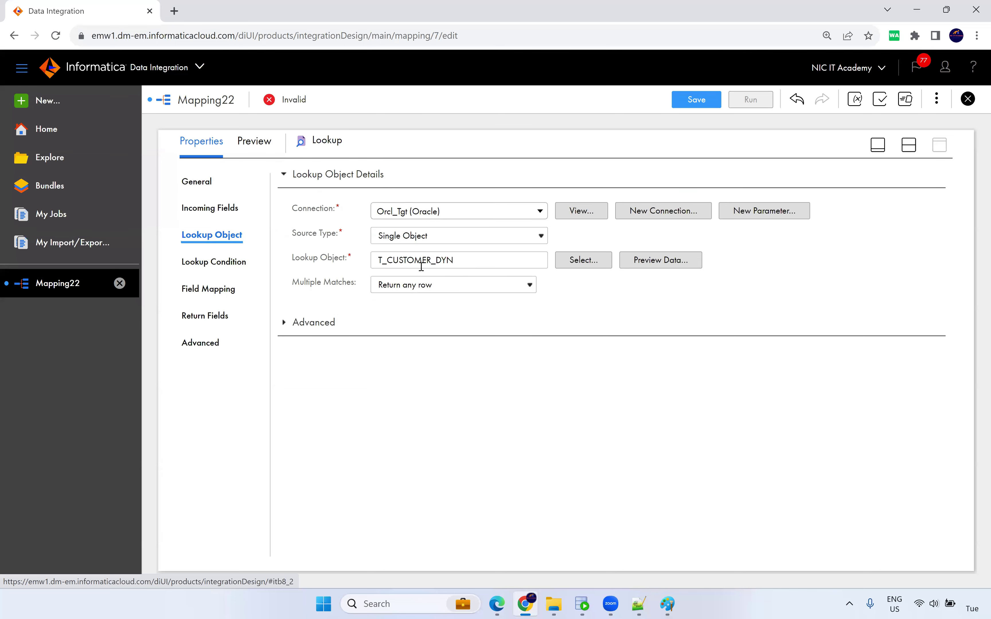
{"action": "left_click", "coordinate": [284, 322]}
{"action": "scroll", "coordinate": [338, 428], "scroll_direction": "down", "scroll_amount": 8}
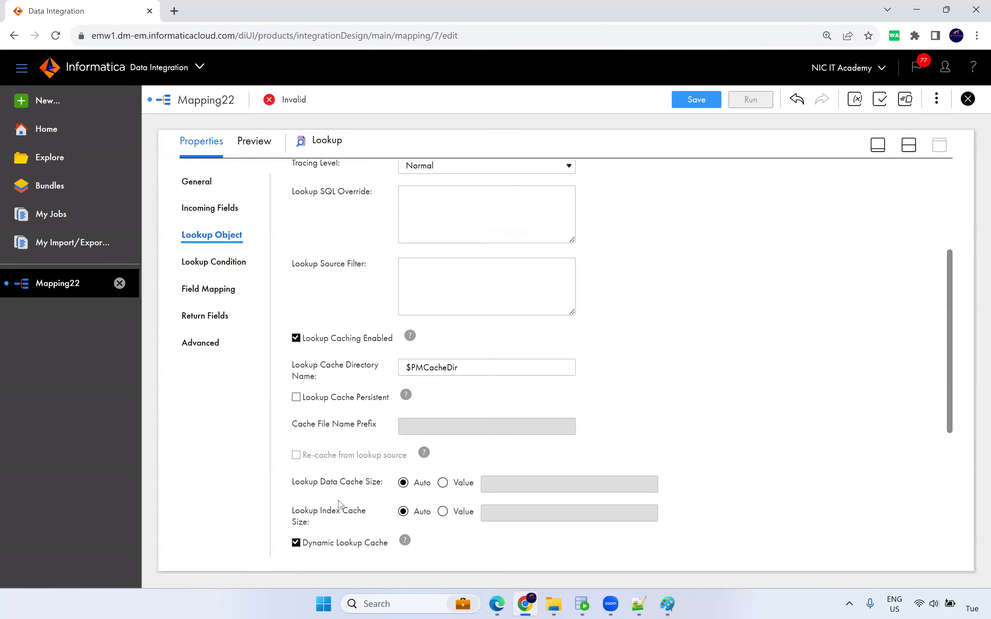
{"action": "scroll", "coordinate": [283, 384], "scroll_direction": "up", "scroll_amount": 7}
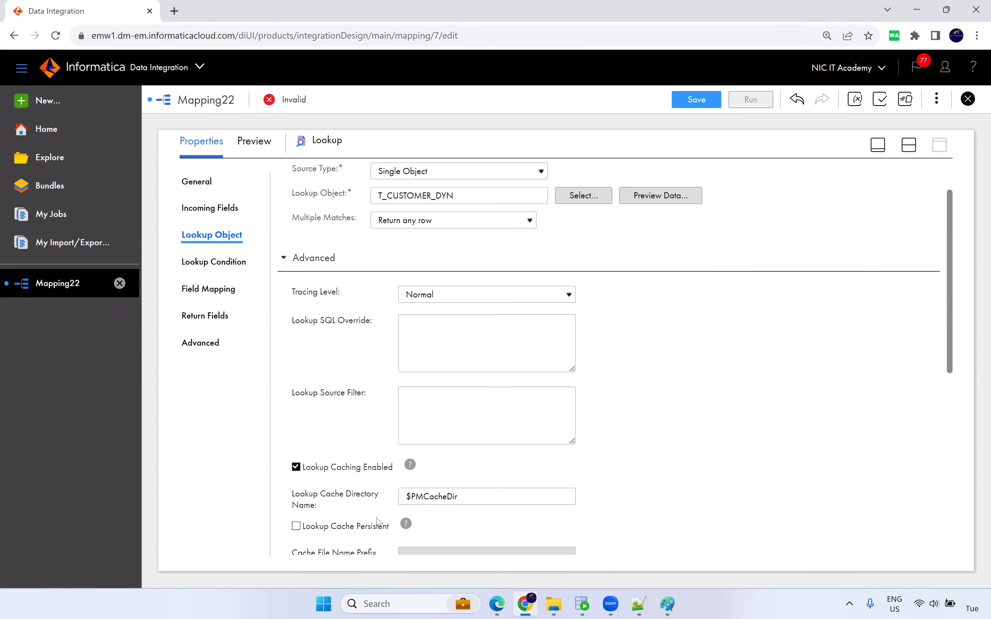
{"action": "scroll", "coordinate": [366, 431], "scroll_direction": "down", "scroll_amount": 3}
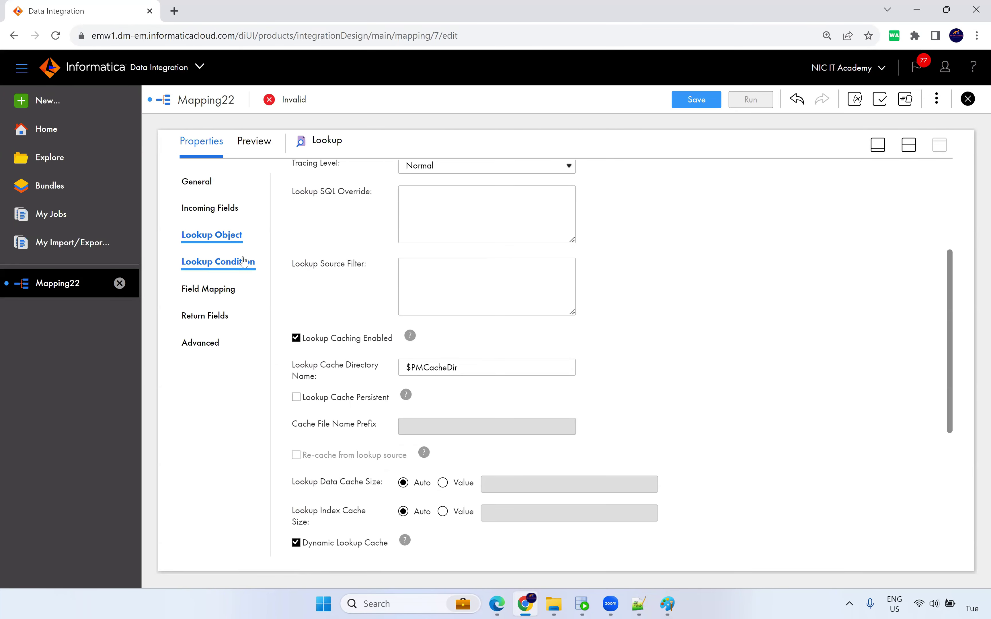
{"action": "scroll", "coordinate": [290, 262], "scroll_direction": "up", "scroll_amount": 5}
{"action": "left_click", "coordinate": [287, 322]}
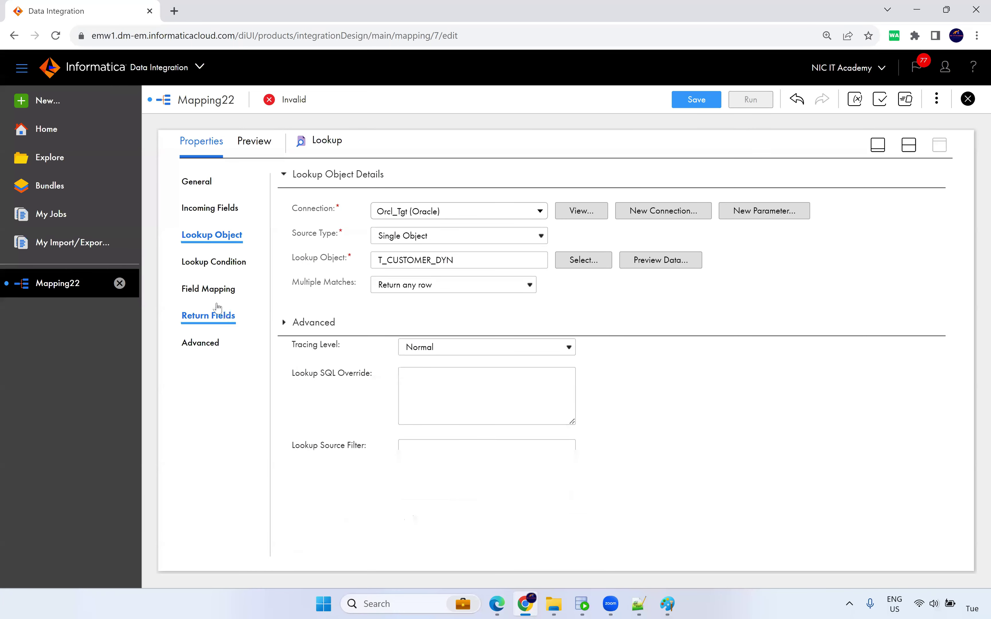
Review Lookup Condition, Field Mapping and Return Fields, then restore the canvas above the properties
{"action": "left_click", "coordinate": [201, 343]}
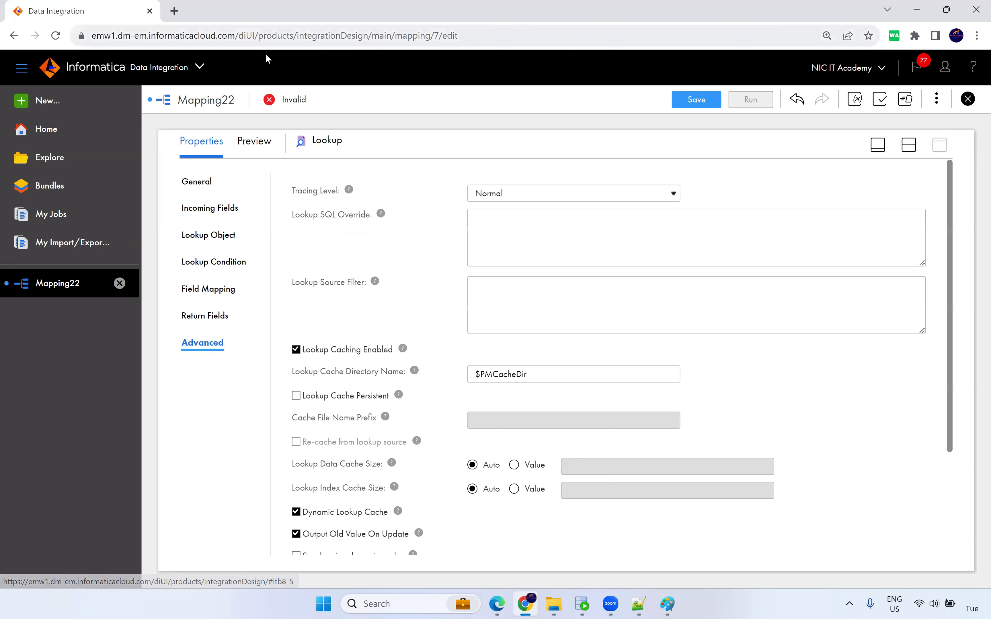
{"action": "left_click", "coordinate": [228, 265]}
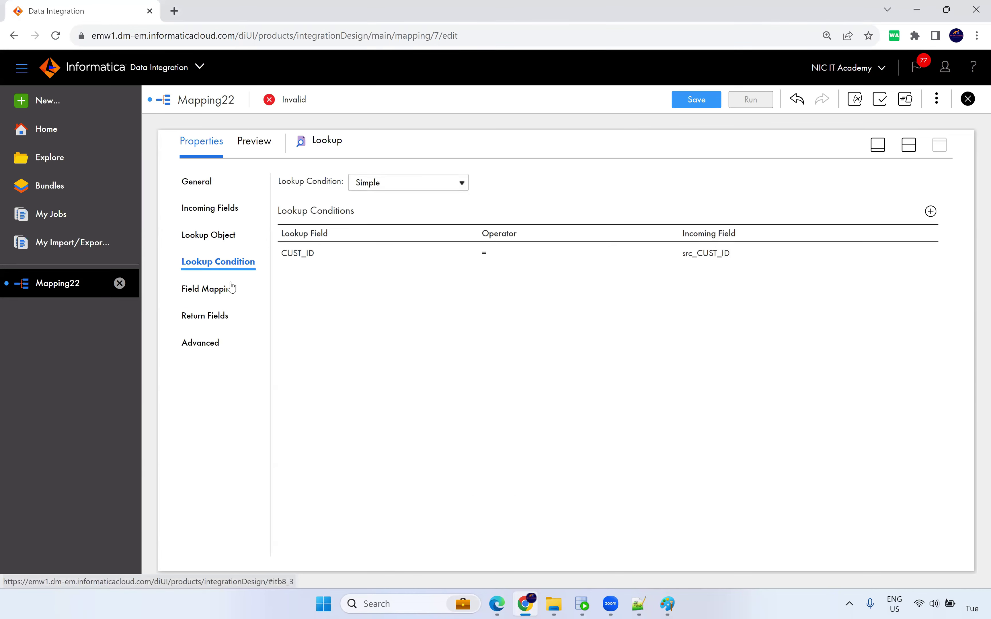
{"action": "left_click", "coordinate": [230, 288]}
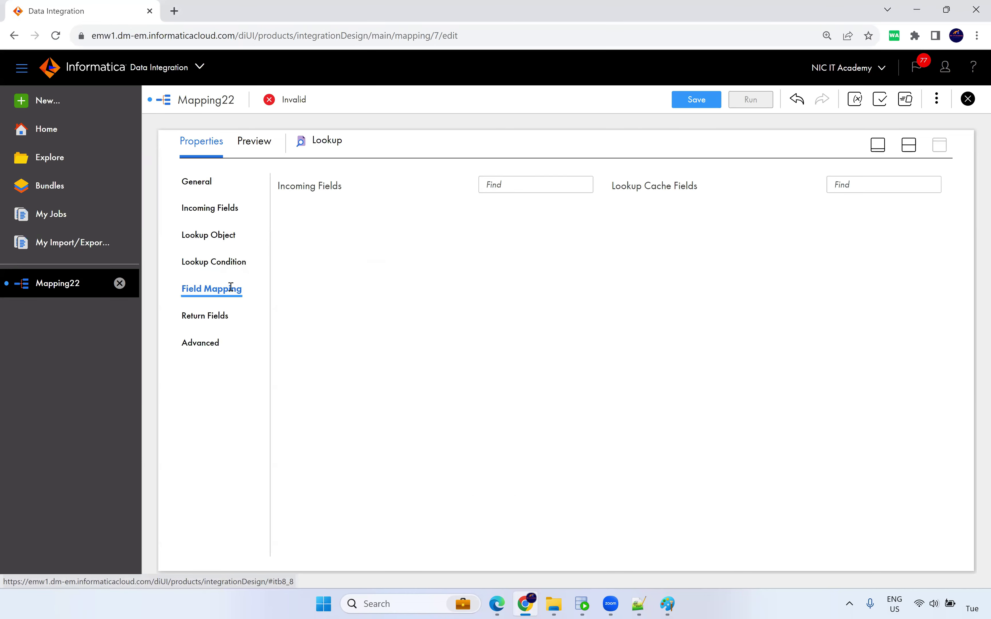
{"action": "left_click", "coordinate": [226, 317]}
{"action": "left_click", "coordinate": [203, 343]}
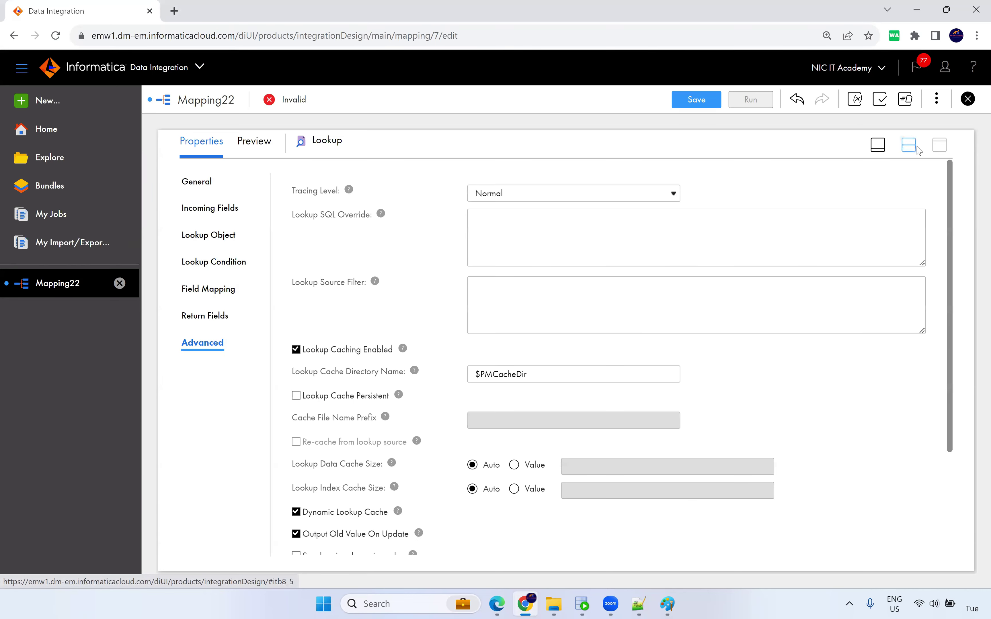
{"action": "left_click", "coordinate": [909, 145]}
{"action": "left_click", "coordinate": [483, 224]}
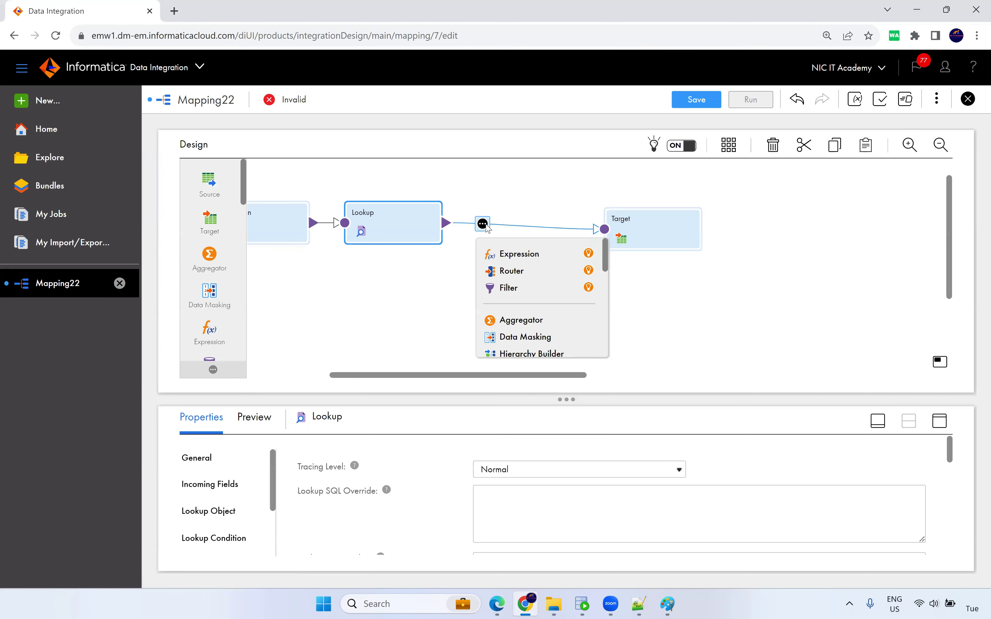
Insert a Router between the Lookup and Target and add two output groups
{"action": "left_click", "coordinate": [517, 271]}
{"action": "left_click_drag", "start_coordinate": [518, 227], "coordinate": [649, 210]}
{"action": "left_click", "coordinate": [398, 216]}
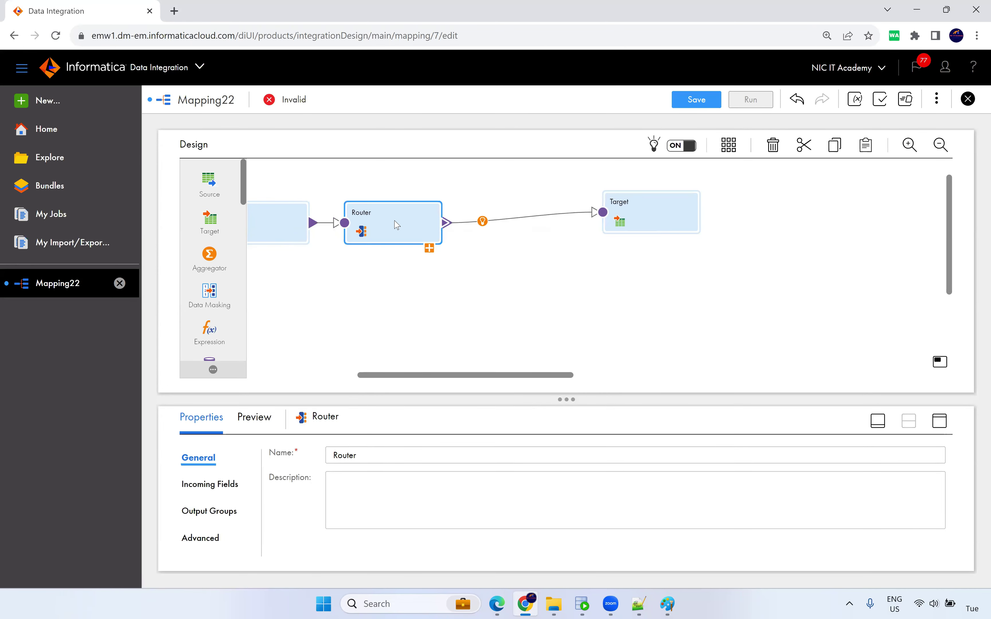
{"action": "left_click", "coordinate": [939, 420]}
{"action": "left_click", "coordinate": [193, 233]}
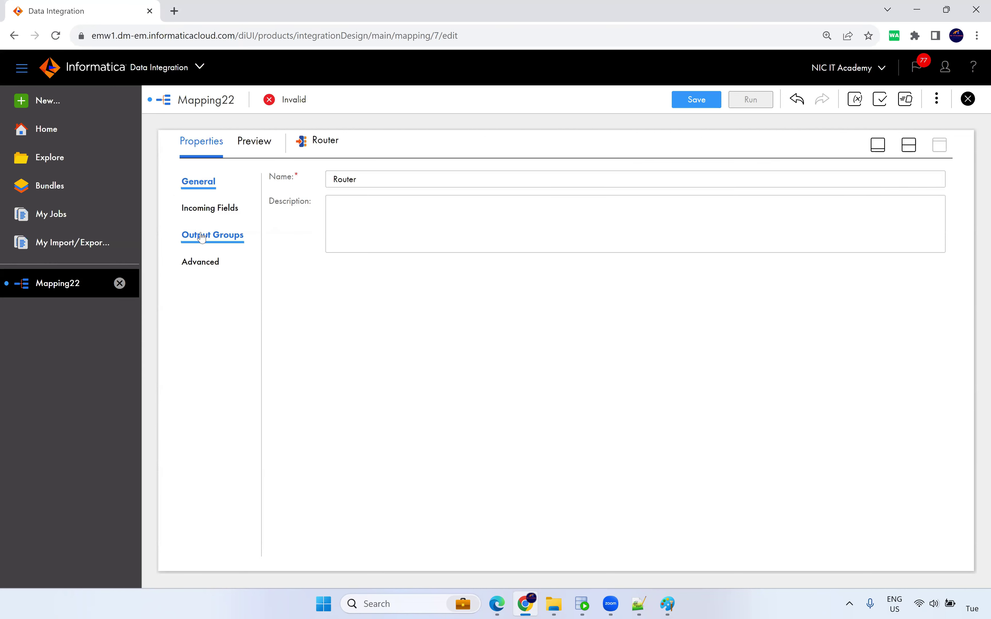
{"action": "left_click", "coordinate": [844, 186]}
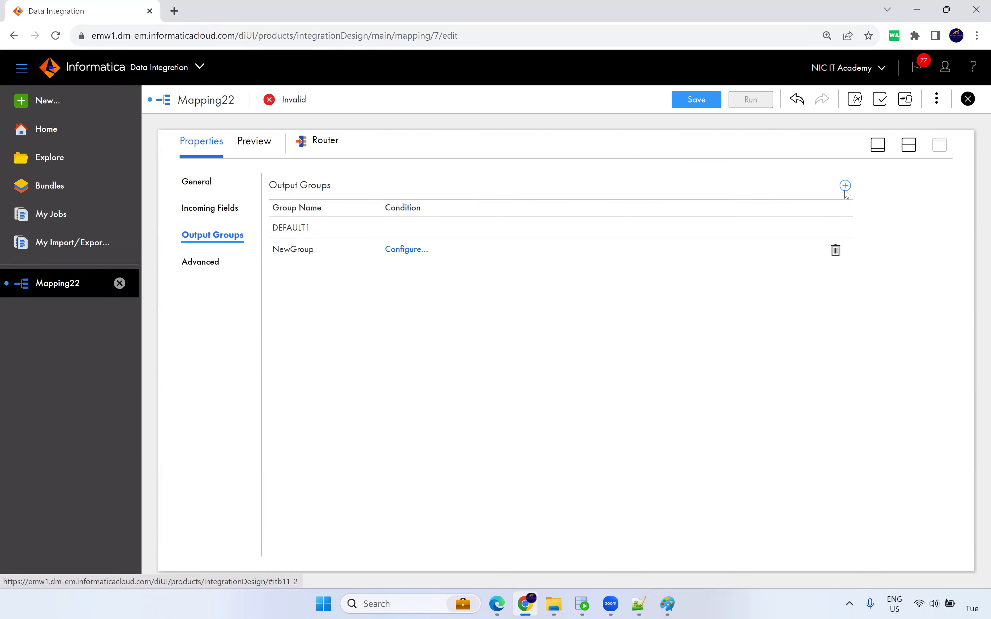
{"action": "left_click", "coordinate": [844, 185]}
Rename the two new output groups INSERT and UPDATE
{"action": "left_click", "coordinate": [302, 253]}
{"action": "left_click_drag", "start_coordinate": [321, 250], "coordinate": [266, 256]}
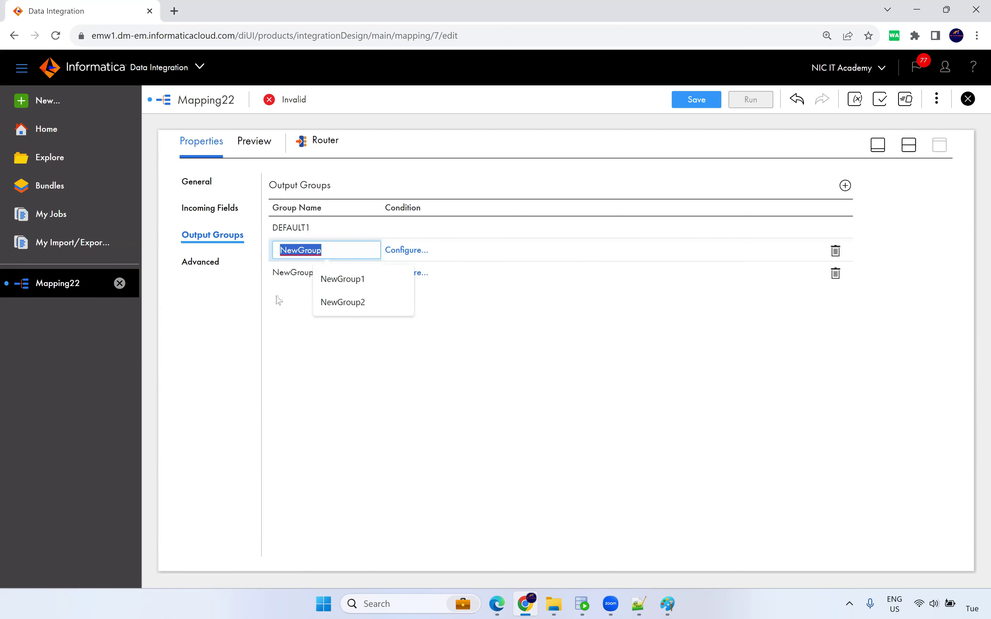
{"action": "type", "text": "INSERT"}
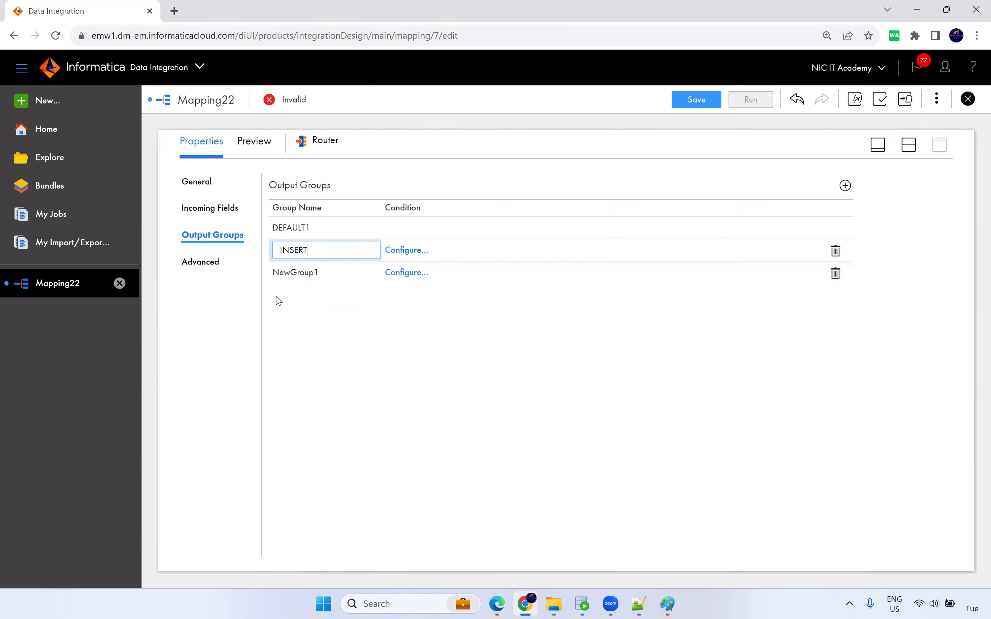
{"action": "left_click", "coordinate": [290, 309]}
{"action": "left_click", "coordinate": [317, 272]}
{"action": "left_click_drag", "start_coordinate": [323, 272], "coordinate": [243, 290]}
{"action": "type", "text": "UPDATE"}
{"action": "left_click", "coordinate": [244, 289]}
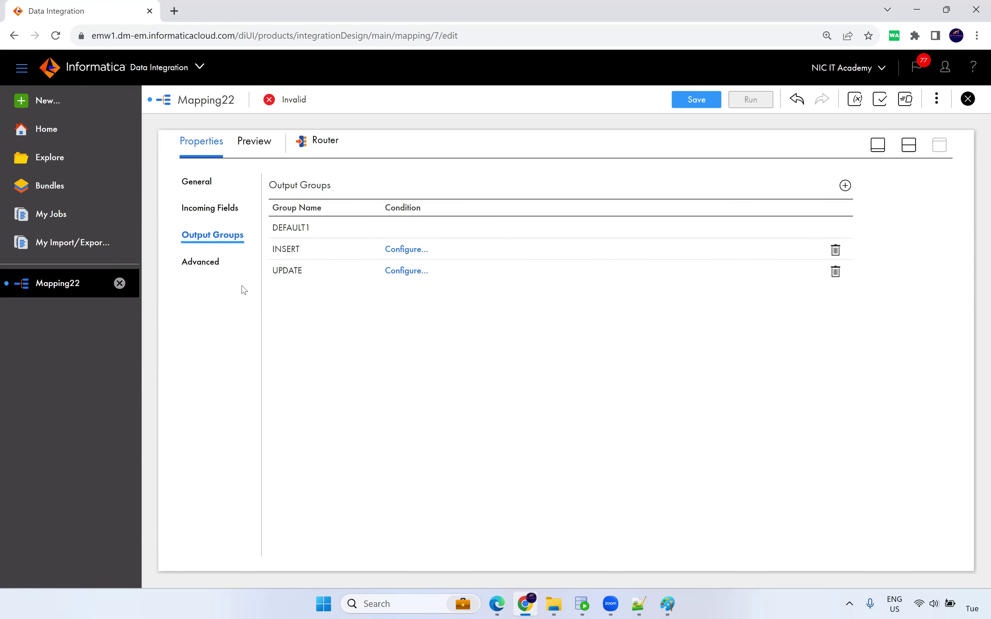
Give the INSERT group an advanced filter condition NewLookupRow=1
{"action": "left_click", "coordinate": [405, 249]}
{"action": "left_click", "coordinate": [422, 321]}
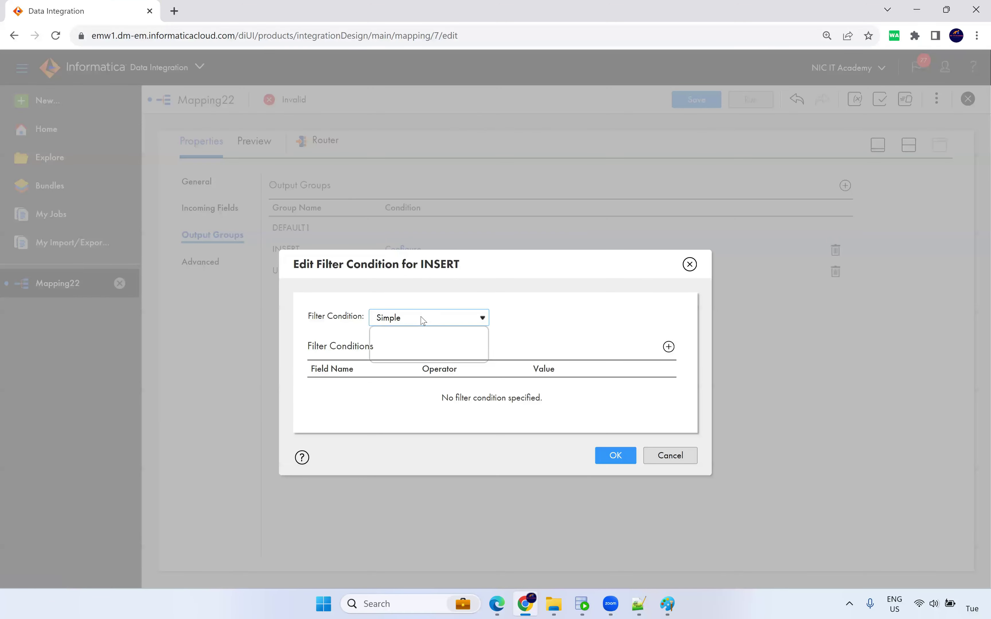
{"action": "left_click", "coordinate": [420, 349]}
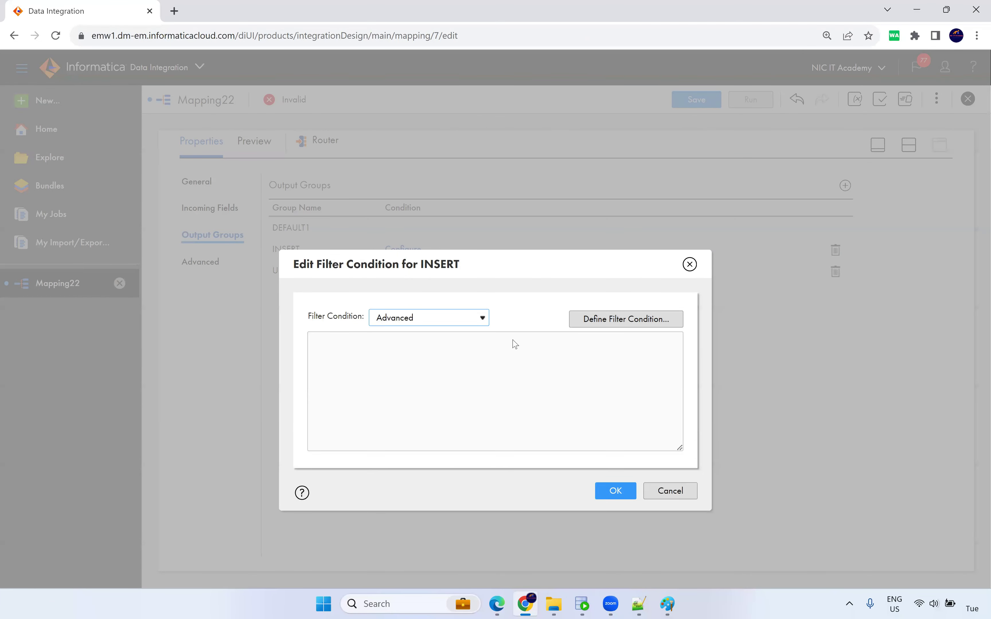
{"action": "left_click", "coordinate": [605, 322]}
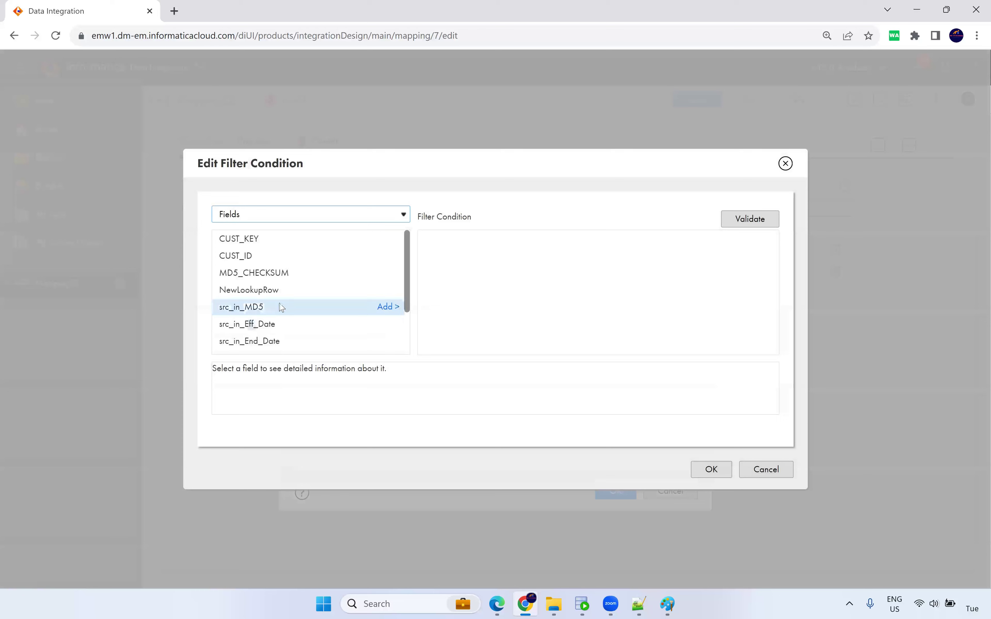
{"action": "left_click", "coordinate": [387, 290]}
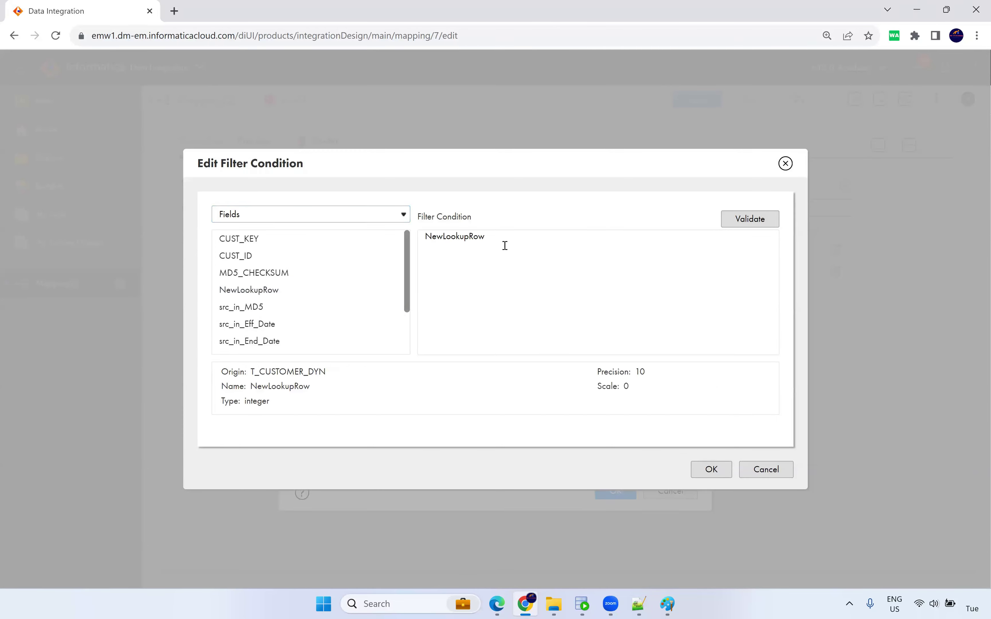
{"action": "type", "text": "=1"}
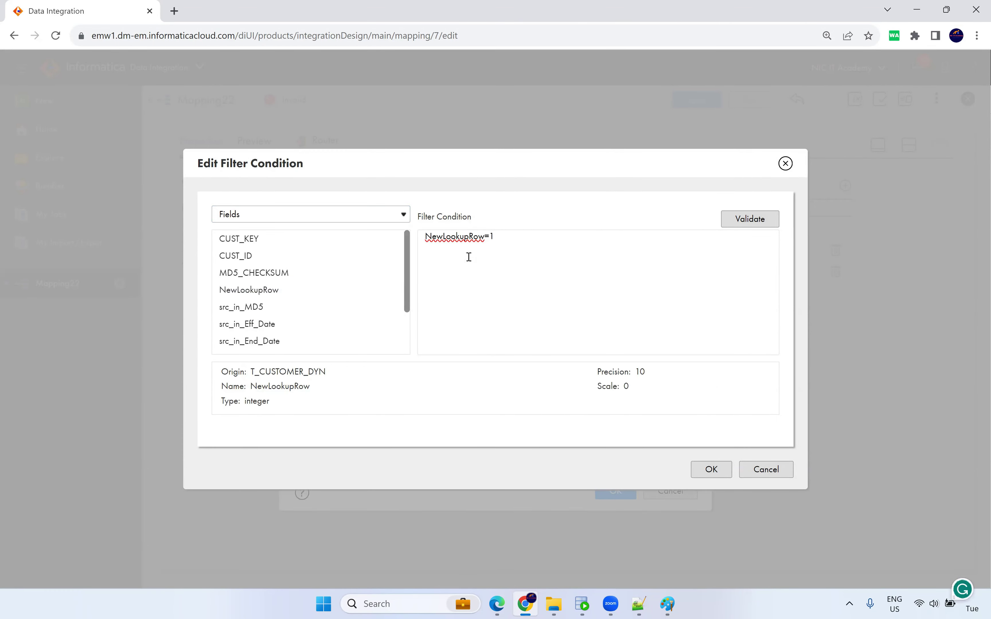
{"action": "left_click", "coordinate": [748, 219]}
{"action": "key", "text": "ctrl+a"}
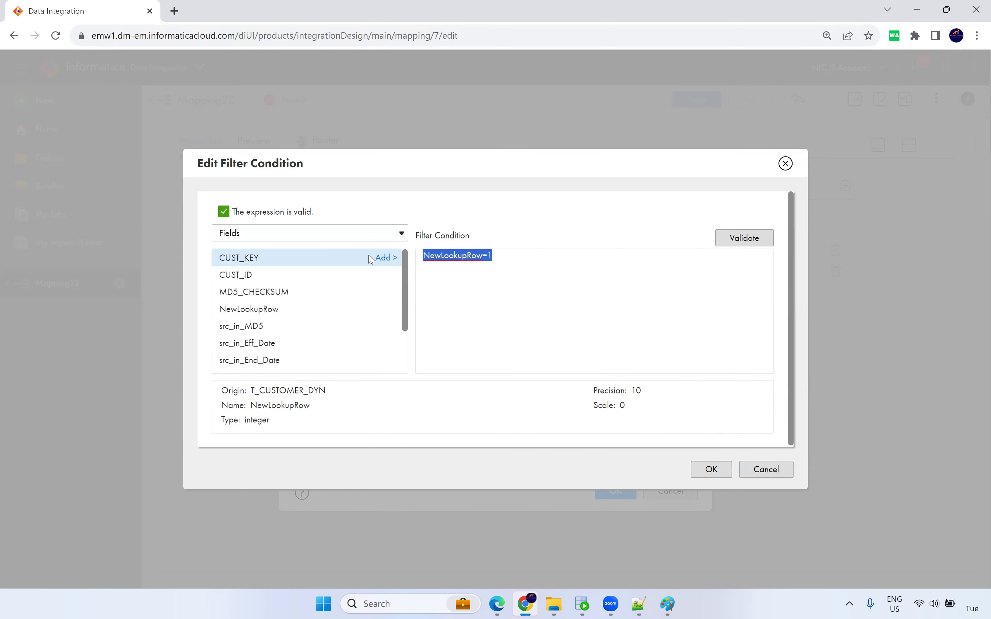
{"action": "left_click", "coordinate": [711, 469]}
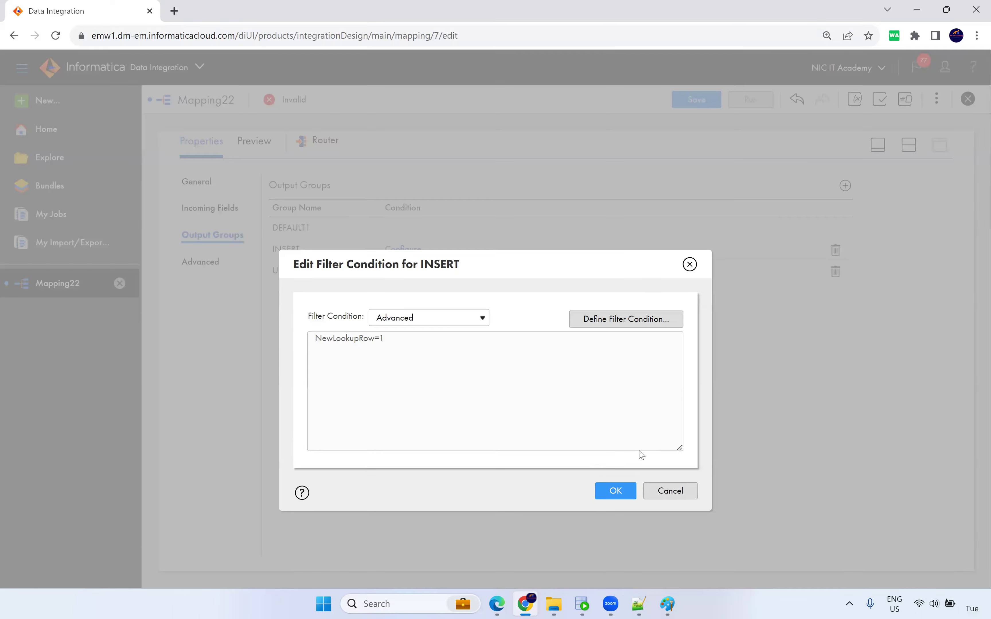
{"action": "left_click", "coordinate": [617, 491]}
Give the UPDATE group an advanced filter condition NewLookupRow=2
{"action": "left_click", "coordinate": [412, 272]}
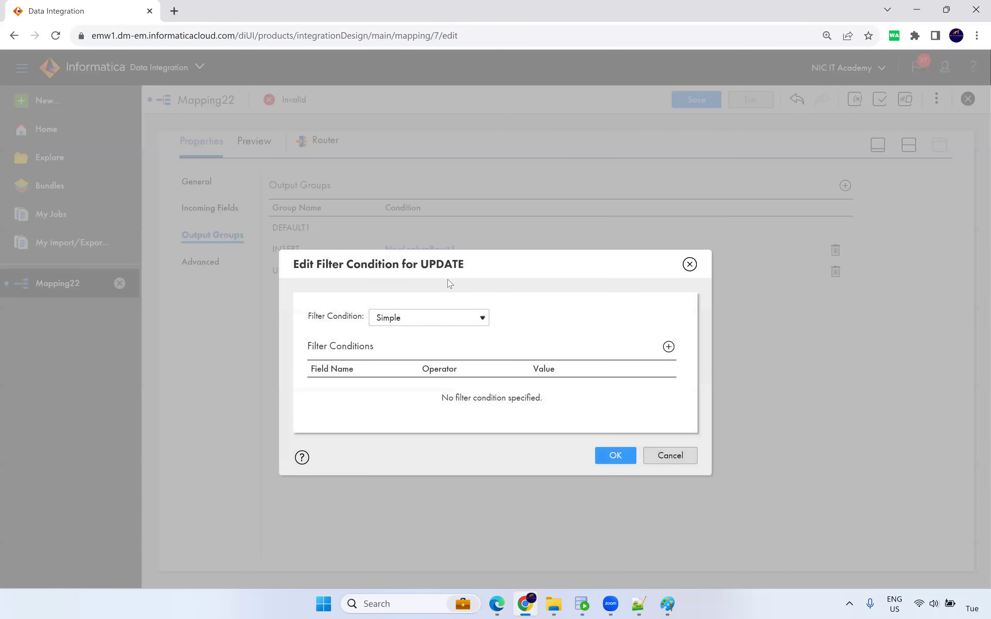
{"action": "left_click", "coordinate": [431, 322]}
{"action": "left_click", "coordinate": [431, 345]}
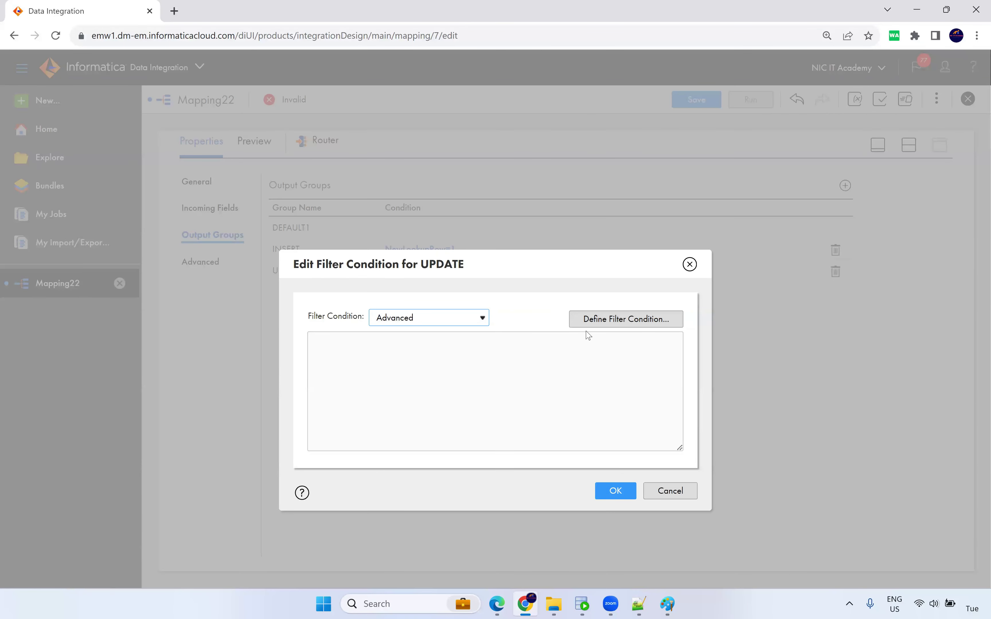
{"action": "left_click", "coordinate": [607, 322]}
{"action": "type", "text": "NewLookupRow=2"}
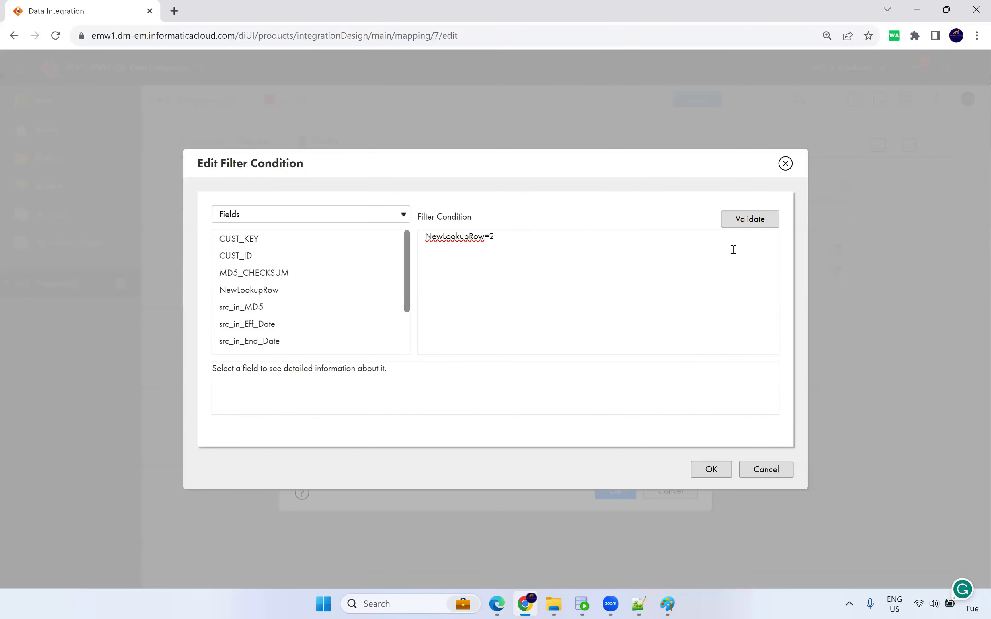
{"action": "left_click", "coordinate": [743, 220]}
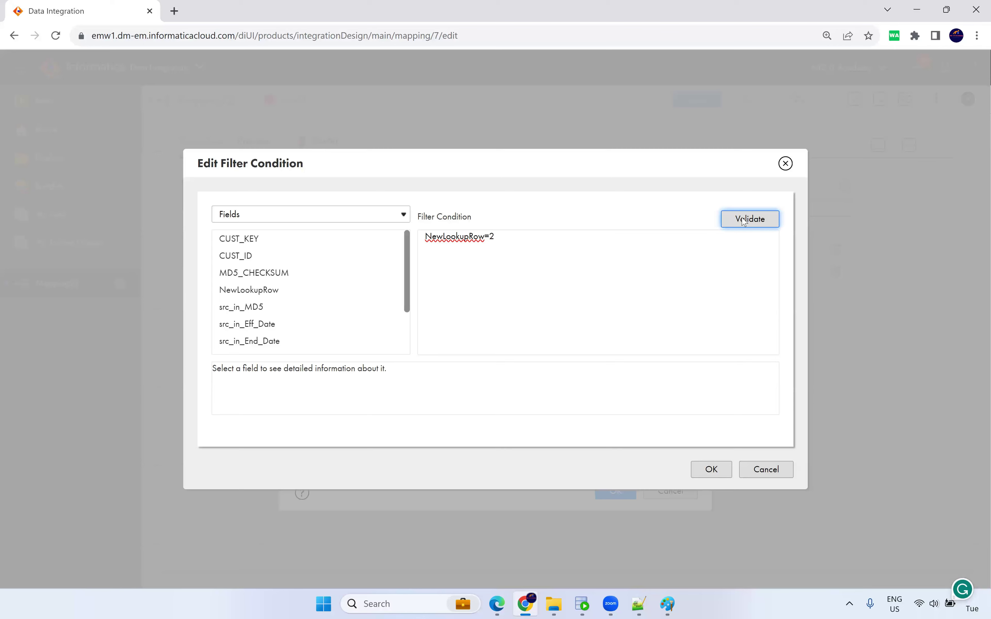
{"action": "left_click", "coordinate": [711, 469]}
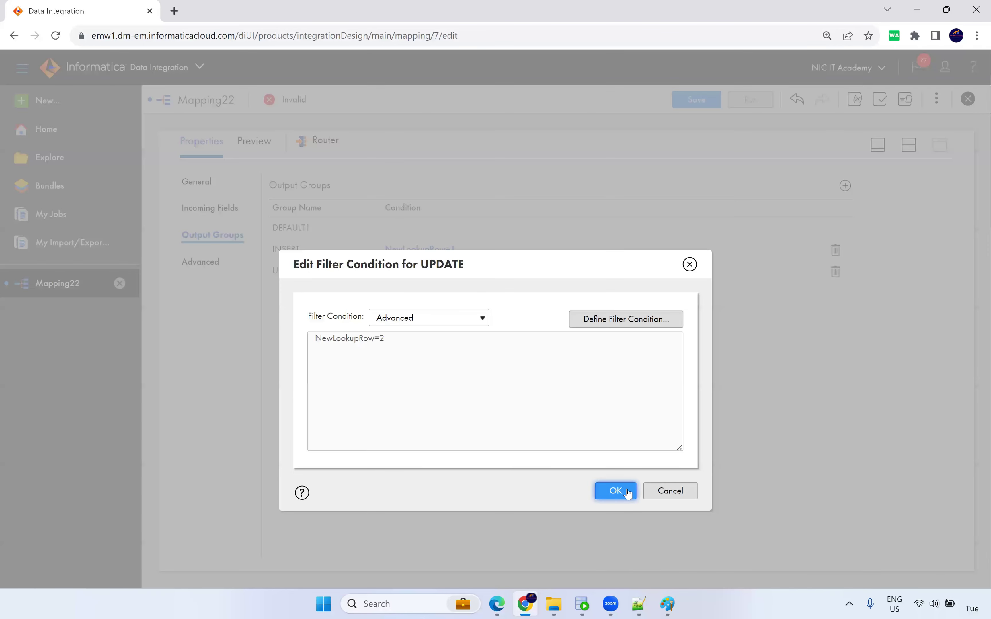
{"action": "left_click", "coordinate": [627, 493]}
{"action": "left_click", "coordinate": [908, 144]}
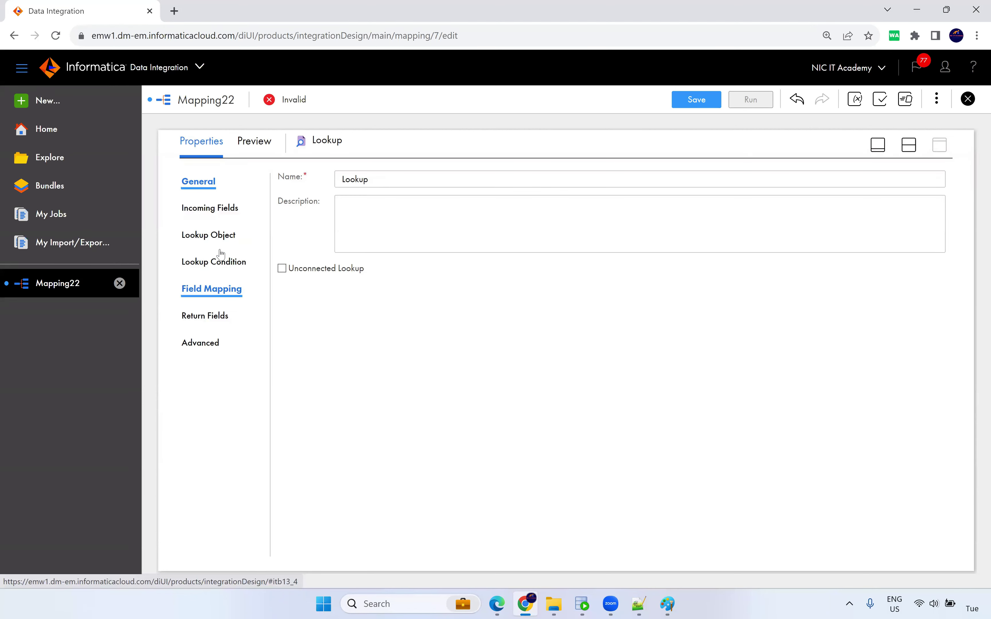
Set the Lookup Source Filter to end_date=to_date('12/31/9999','mm/dd/yyyy') and save the mapping
{"action": "left_click", "coordinate": [221, 237]}
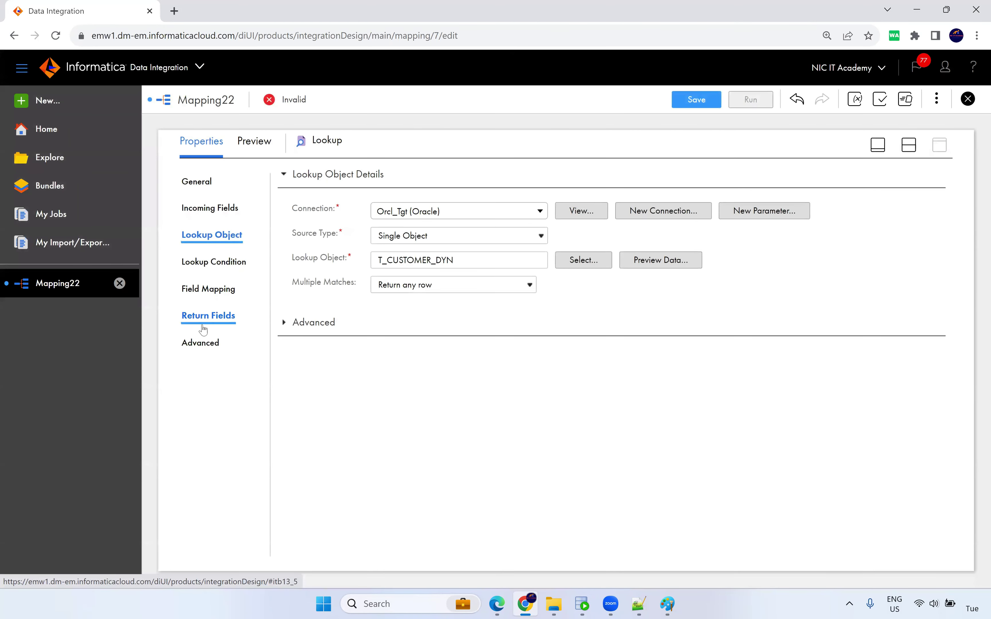
{"action": "left_click", "coordinate": [202, 342]}
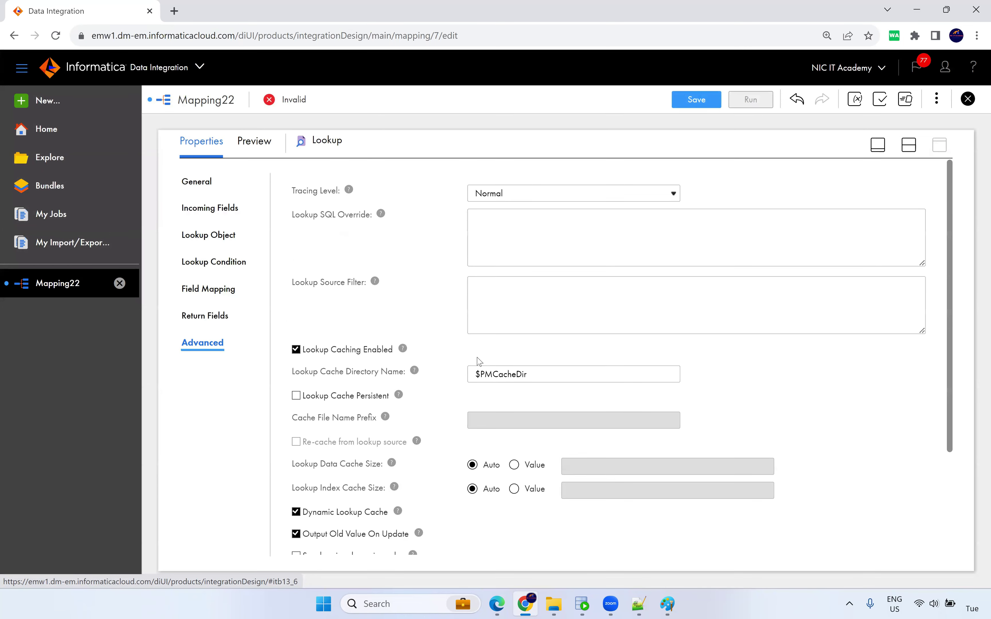
{"action": "left_click", "coordinate": [508, 299]}
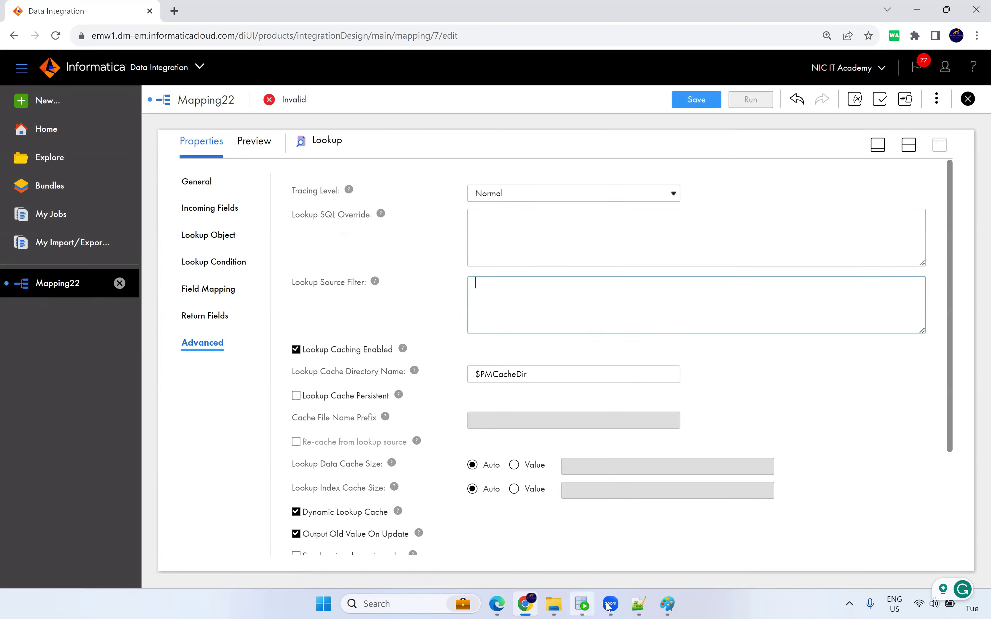
{"action": "left_click", "coordinate": [634, 605]}
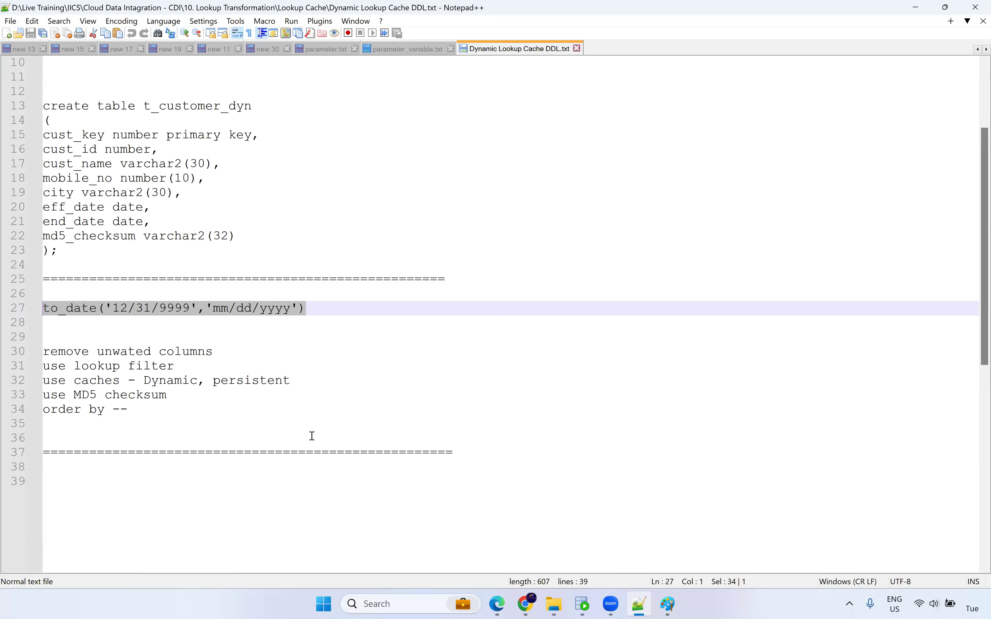
{"action": "left_click", "coordinate": [526, 604]}
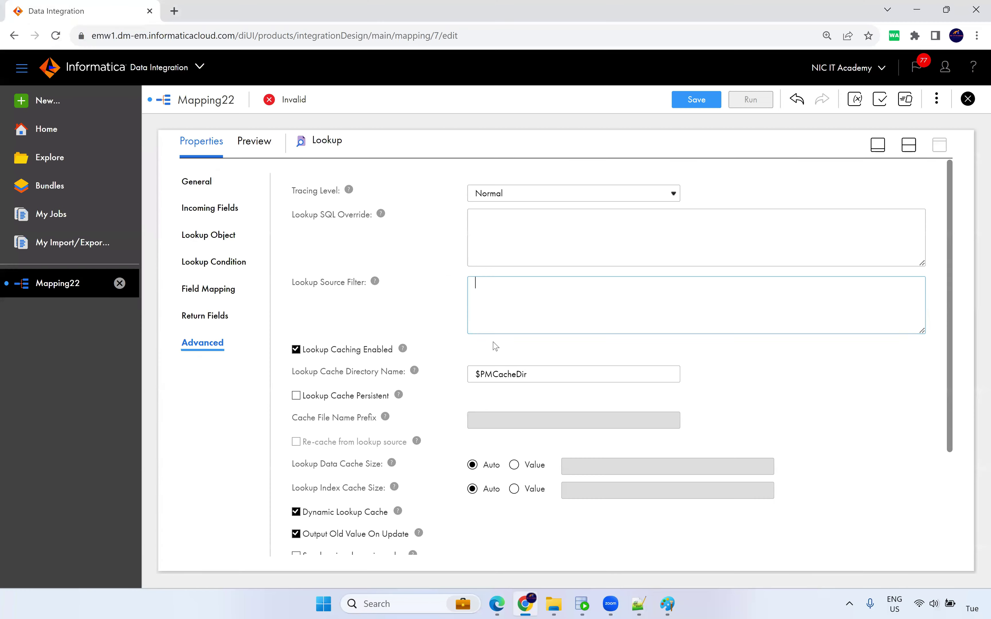
{"action": "left_click", "coordinate": [493, 318]}
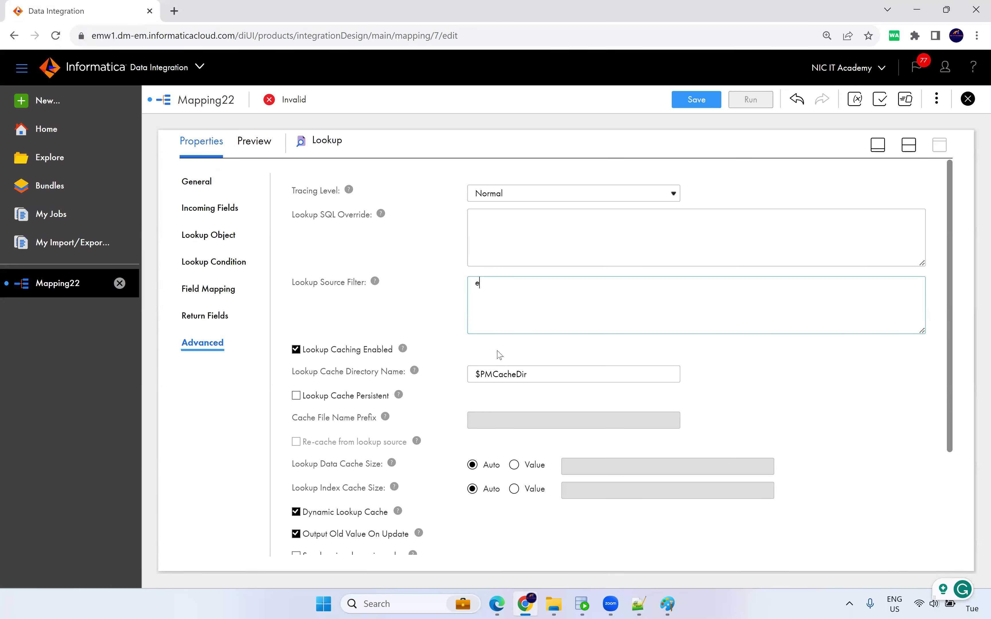
{"action": "type", "text": "end_date="}
{"action": "type", "text": "to_date('12/31/9999','mm/dd/yyyy')"}
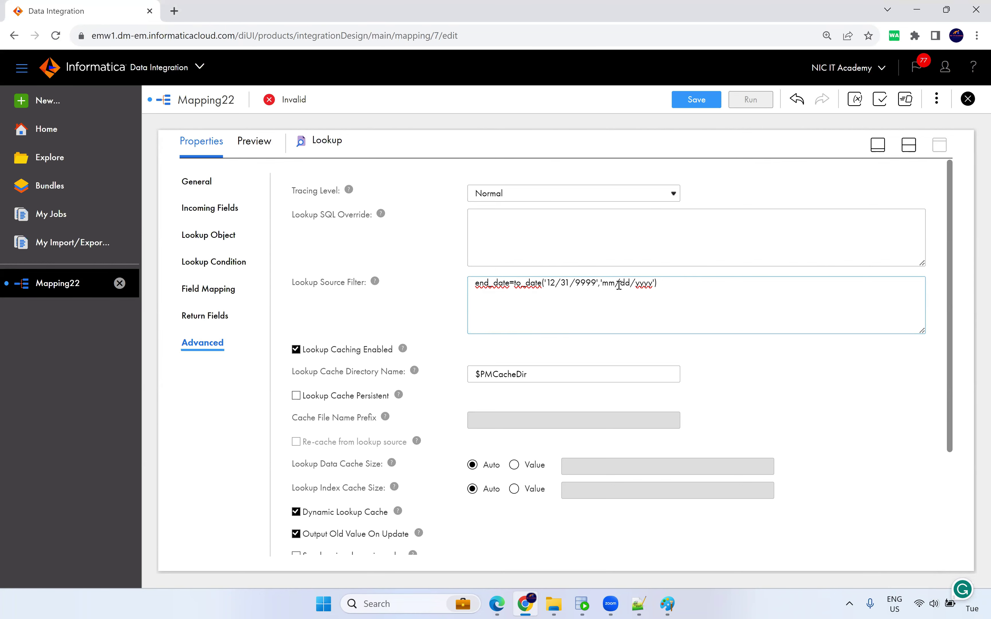
{"action": "left_click", "coordinate": [704, 102]}
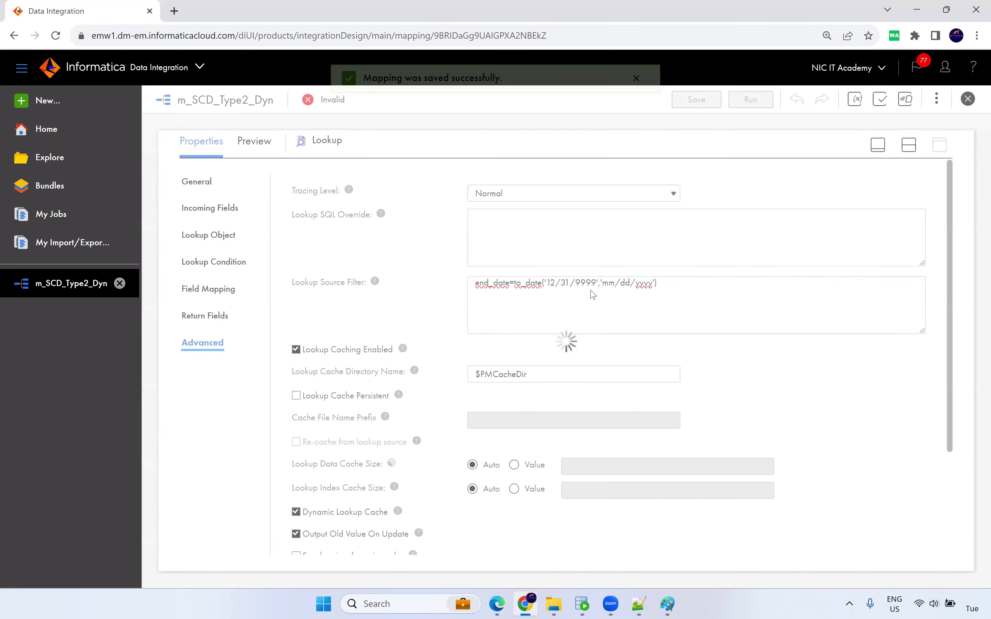
Check the target table in SQL Developer, then expand the Router's output groups on the canvas
{"action": "left_click", "coordinate": [582, 604]}
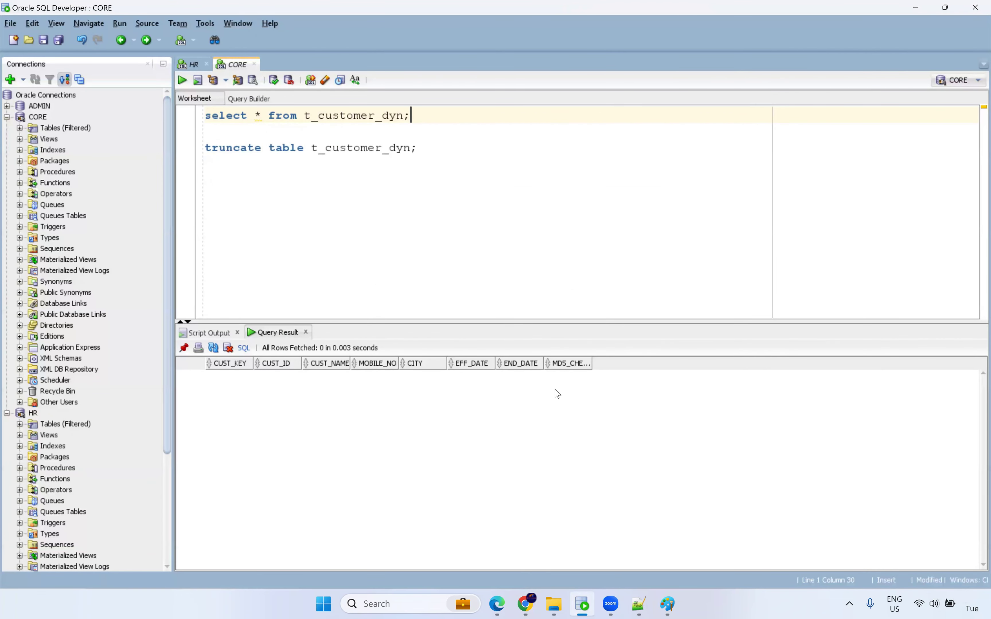
{"action": "left_click", "coordinate": [526, 603]}
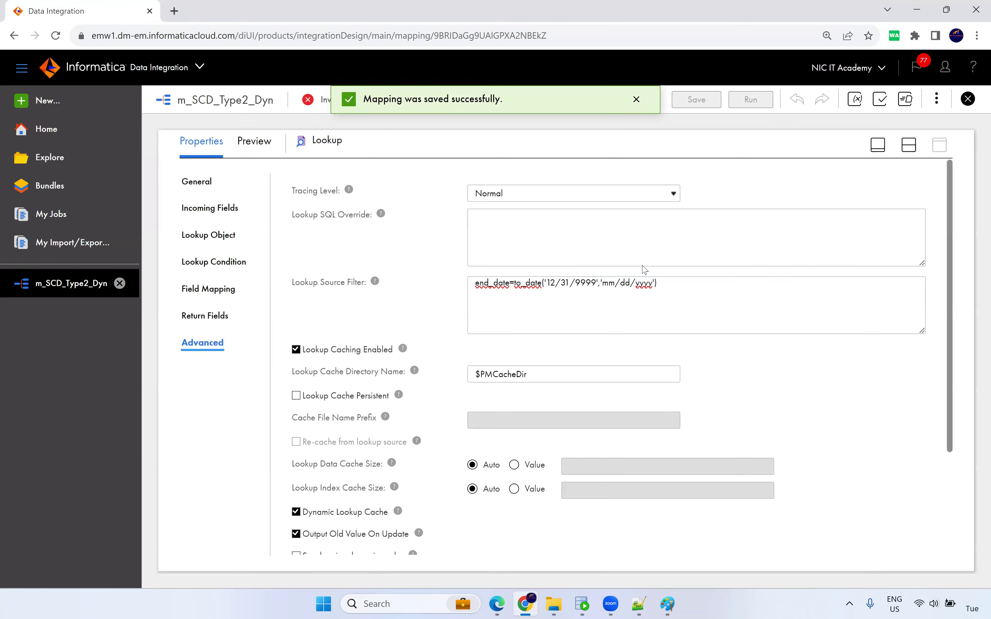
{"action": "left_click", "coordinate": [905, 148]}
{"action": "left_click", "coordinate": [532, 221]}
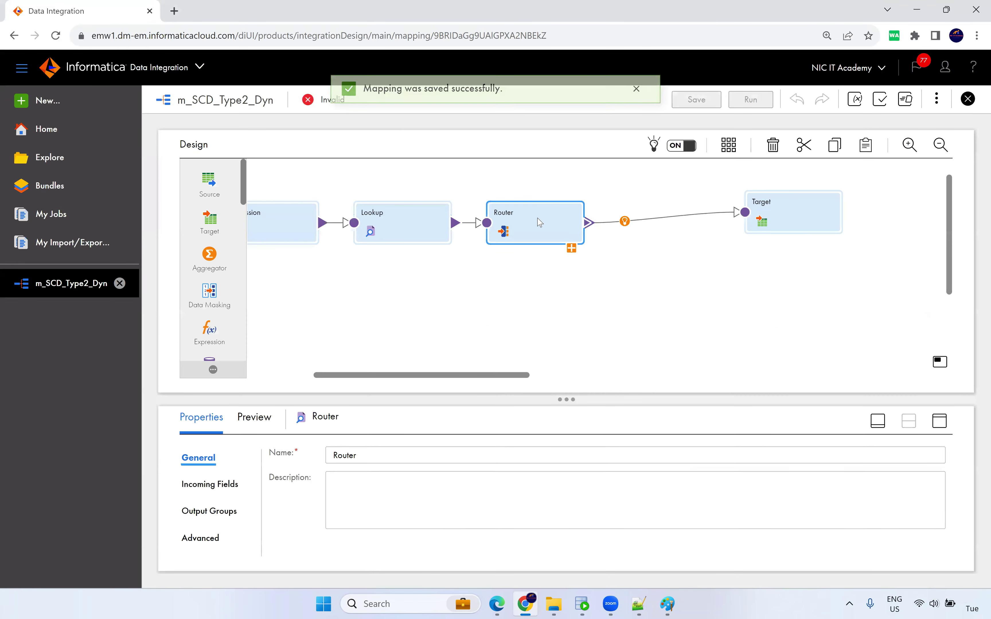
{"action": "left_click", "coordinate": [571, 248]}
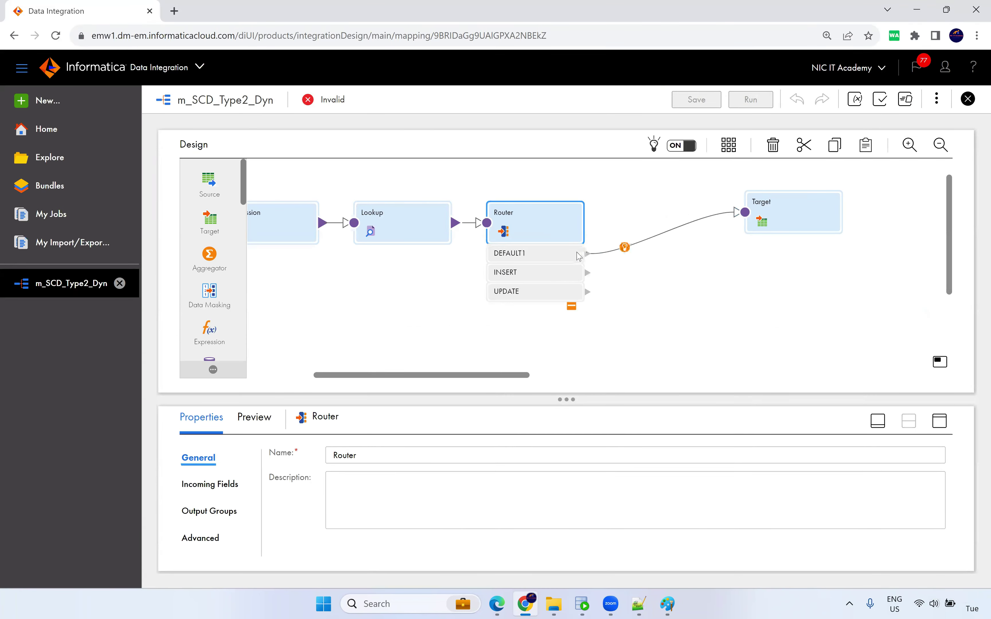
Replace the DEFAULT1→Target link with a link from the INSERT group to the Target
{"action": "left_click", "coordinate": [648, 242]}
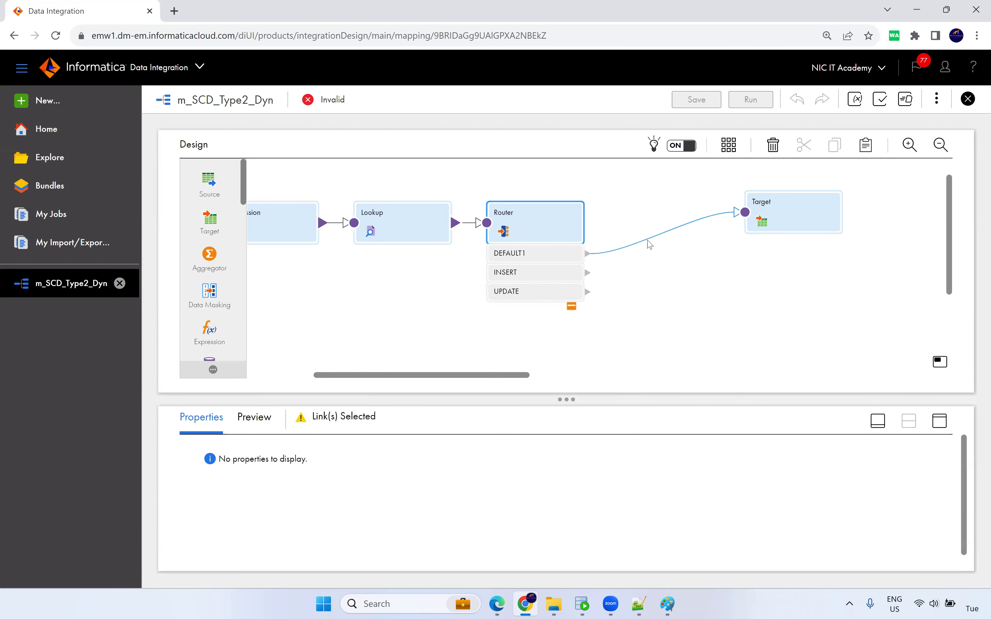
{"action": "key", "text": "Delete"}
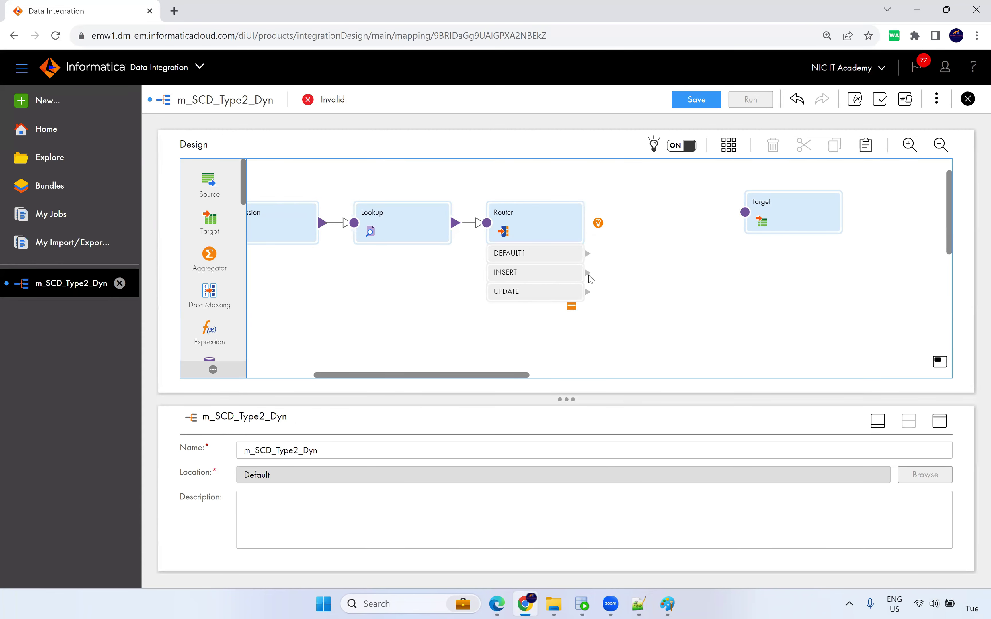
{"action": "left_click_drag", "start_coordinate": [587, 272], "coordinate": [744, 225]}
{"action": "left_click_drag", "start_coordinate": [587, 272], "coordinate": [744, 212]}
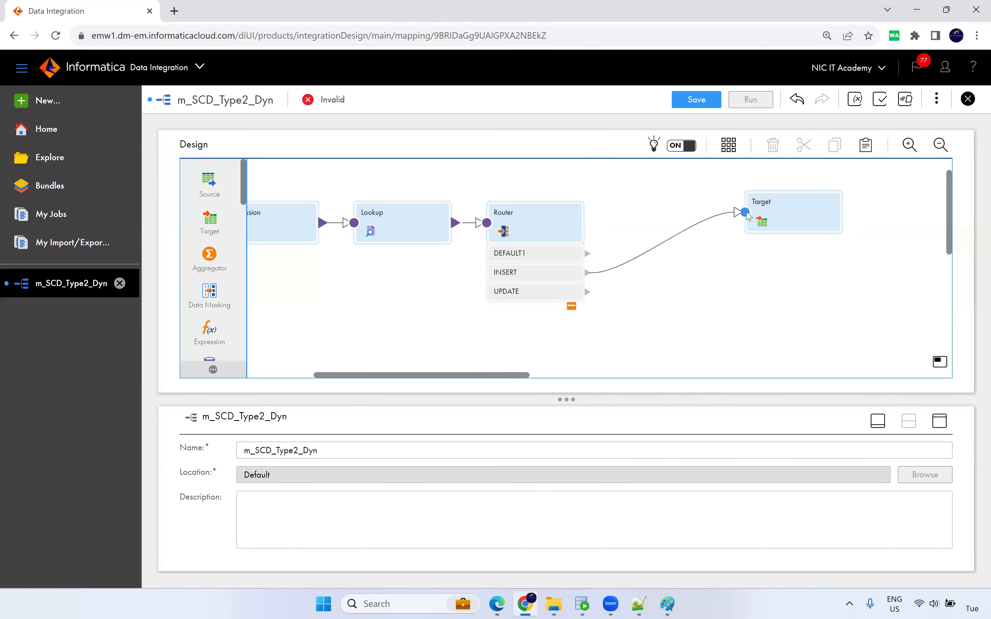
{"action": "left_click", "coordinate": [806, 221]}
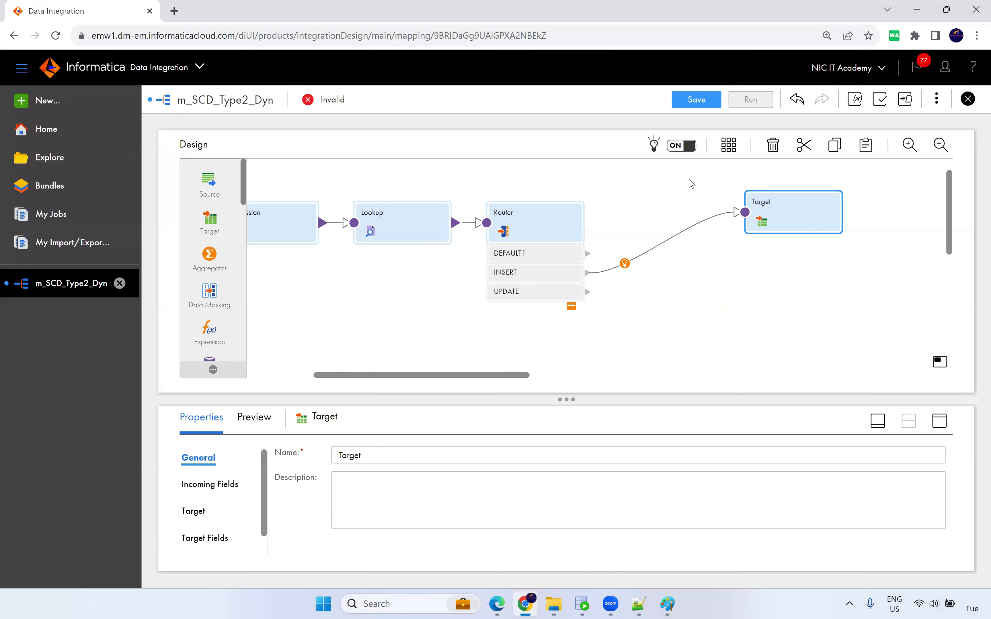
Add a Sequence transformation and check Disable incoming fields in its Advanced settings
{"action": "scroll", "coordinate": [221, 283], "scroll_direction": "down", "scroll_amount": 5}
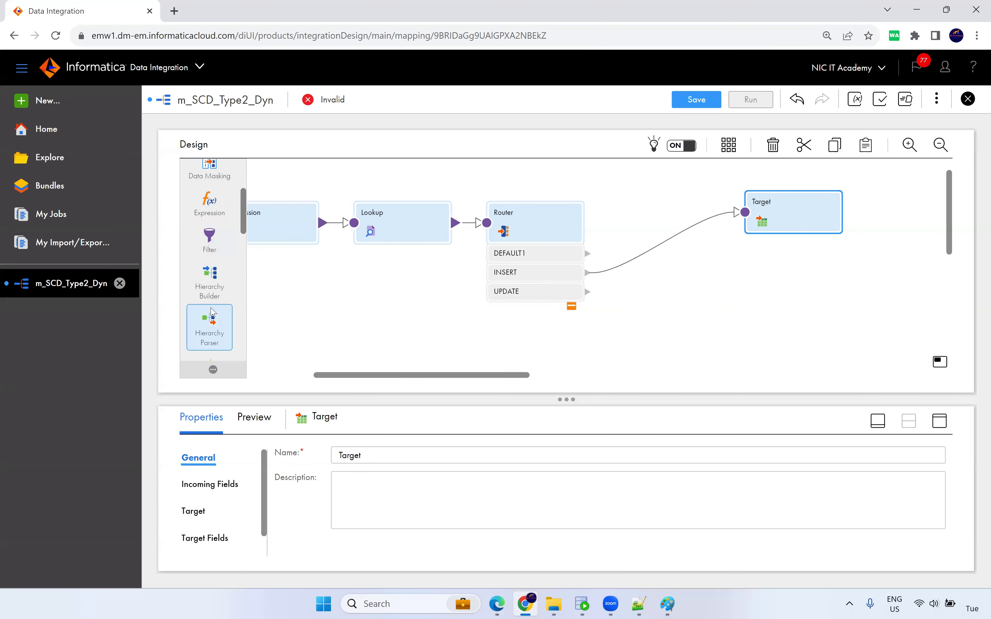
{"action": "scroll", "coordinate": [215, 300], "scroll_direction": "down", "scroll_amount": 6}
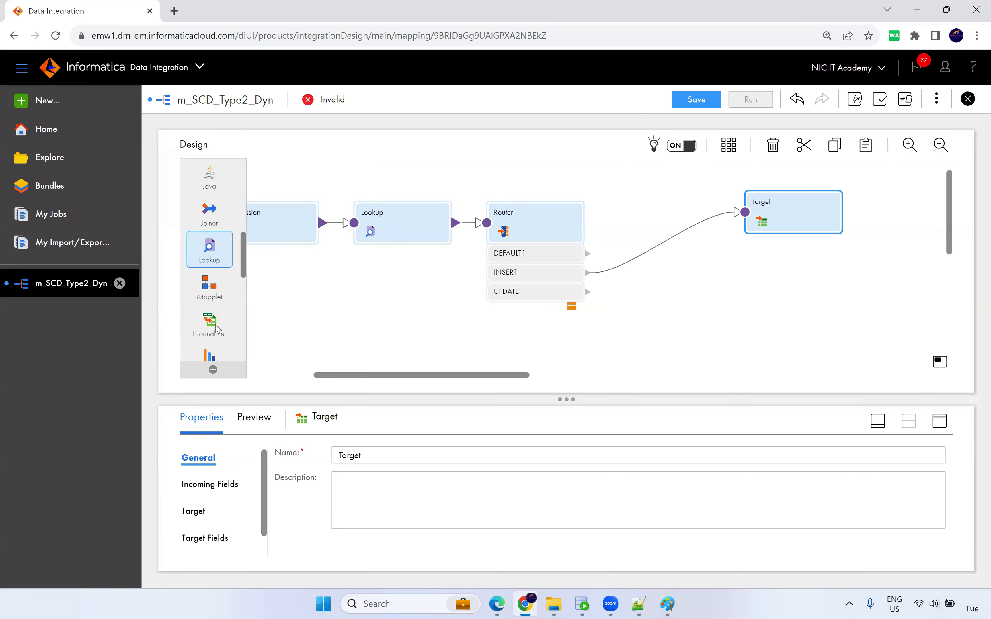
{"action": "left_click_drag", "start_coordinate": [209, 305], "coordinate": [651, 191]}
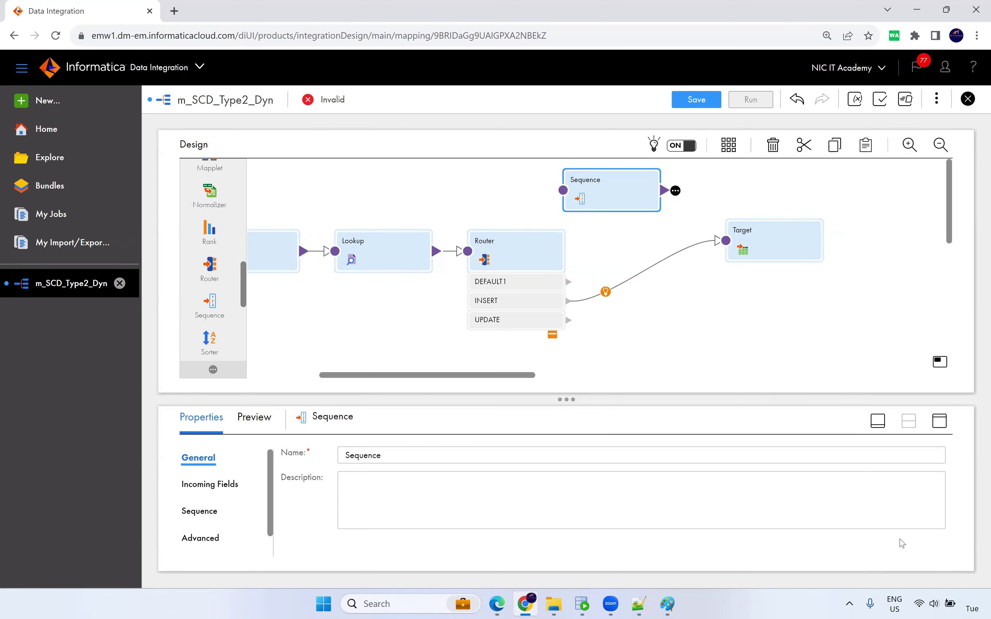
{"action": "left_click", "coordinate": [939, 421]}
{"action": "left_click", "coordinate": [213, 237]}
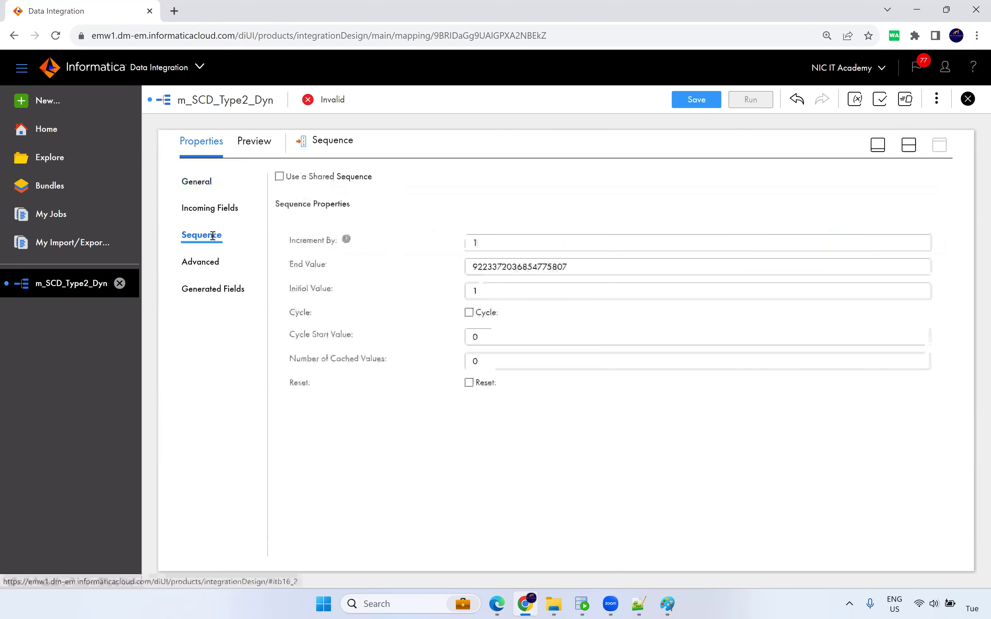
{"action": "left_click", "coordinate": [202, 262]}
{"action": "left_click", "coordinate": [286, 223]}
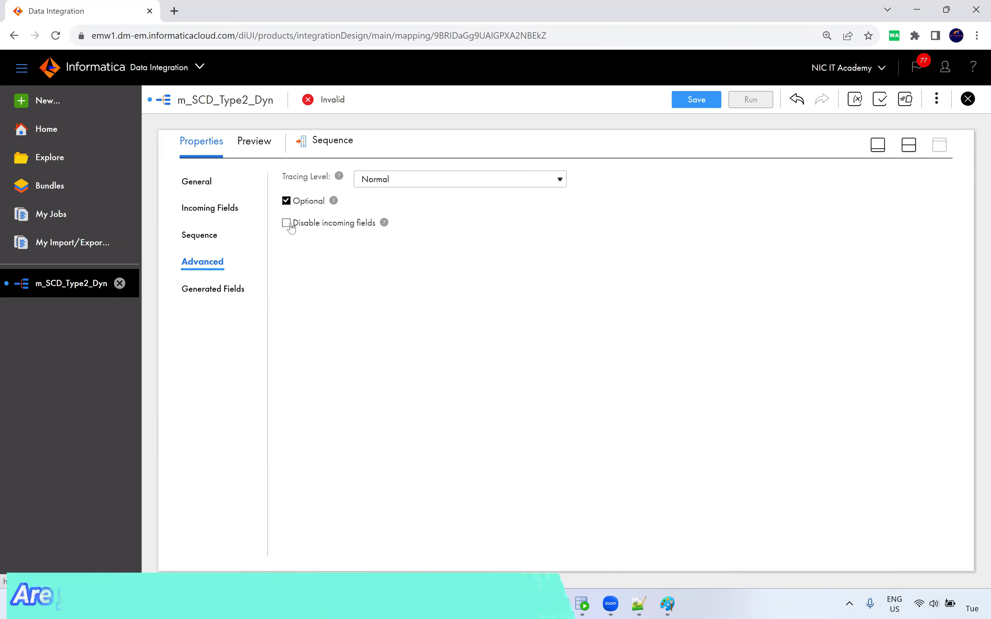
Link the Sequence output to the Target transformation
{"action": "left_click", "coordinate": [909, 146]}
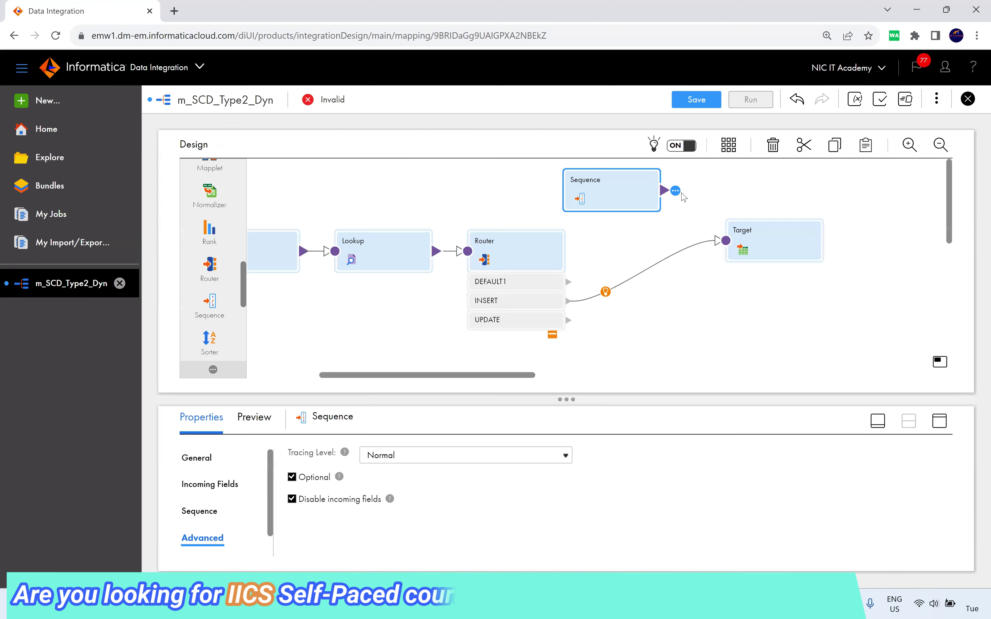
{"action": "left_click_drag", "start_coordinate": [721, 245], "coordinate": [725, 241]}
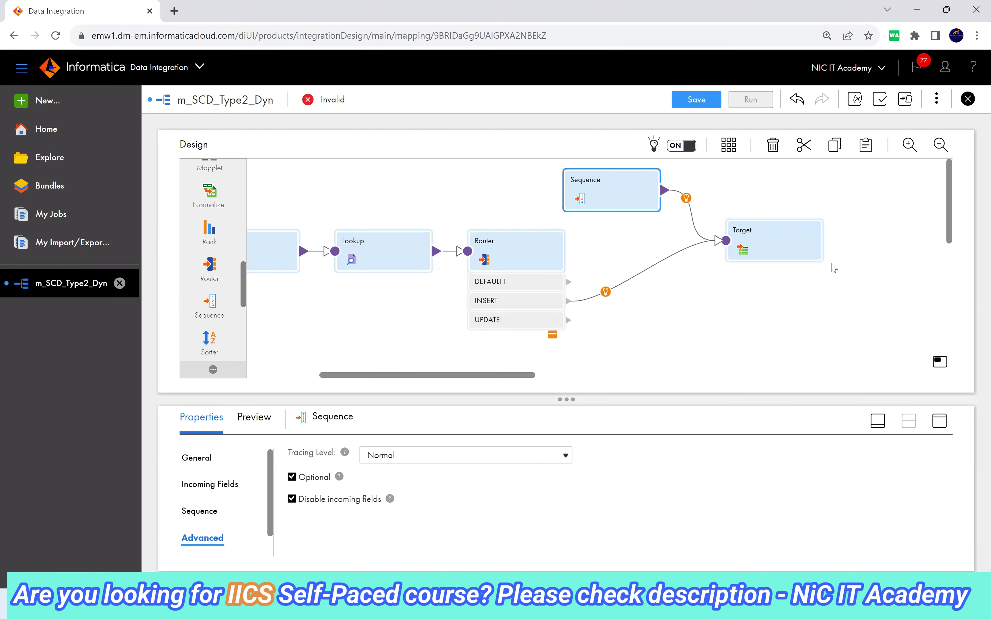
{"action": "left_click", "coordinate": [817, 254]}
In Target field mapping, map NEXTVAL to CUST_KEY and src_CUST_ID, NAME, MOBILE_NO, CITY, in_Eff_Date, in_MD5 to their fields
{"action": "left_click", "coordinate": [939, 420]}
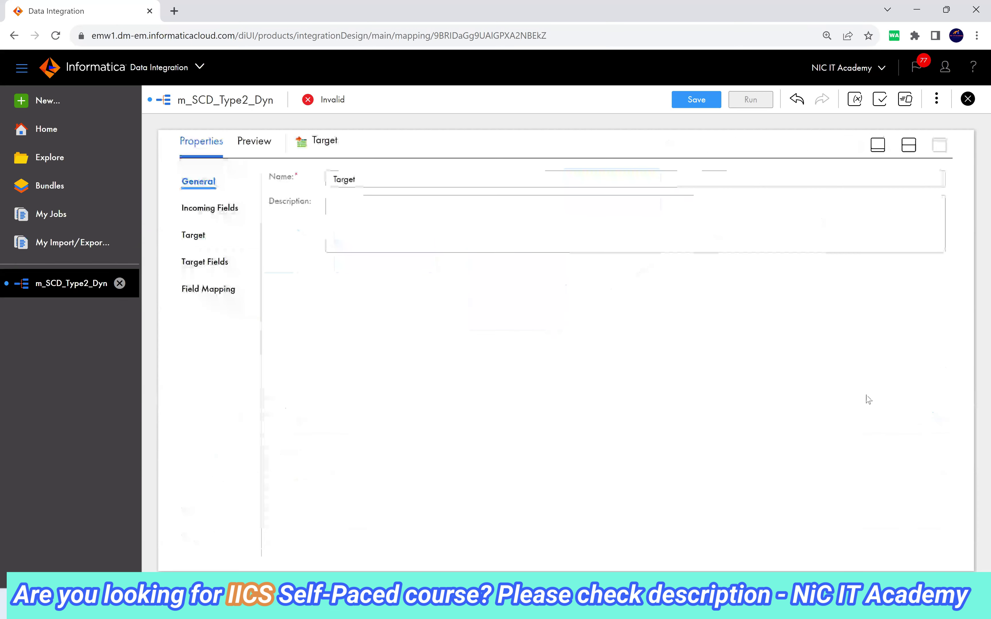
{"action": "left_click", "coordinate": [194, 234]}
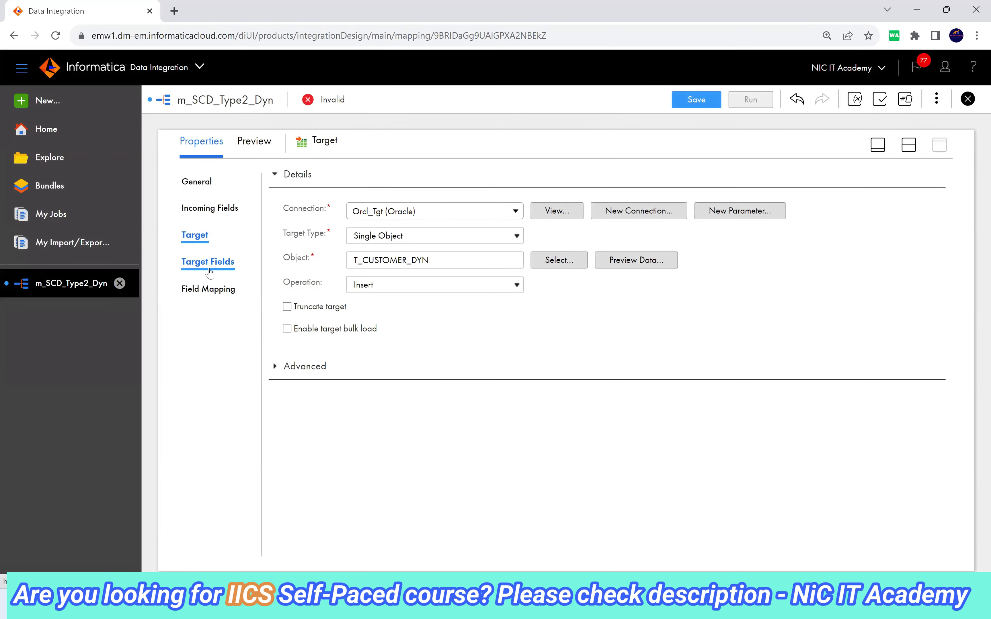
{"action": "left_click", "coordinate": [216, 291]}
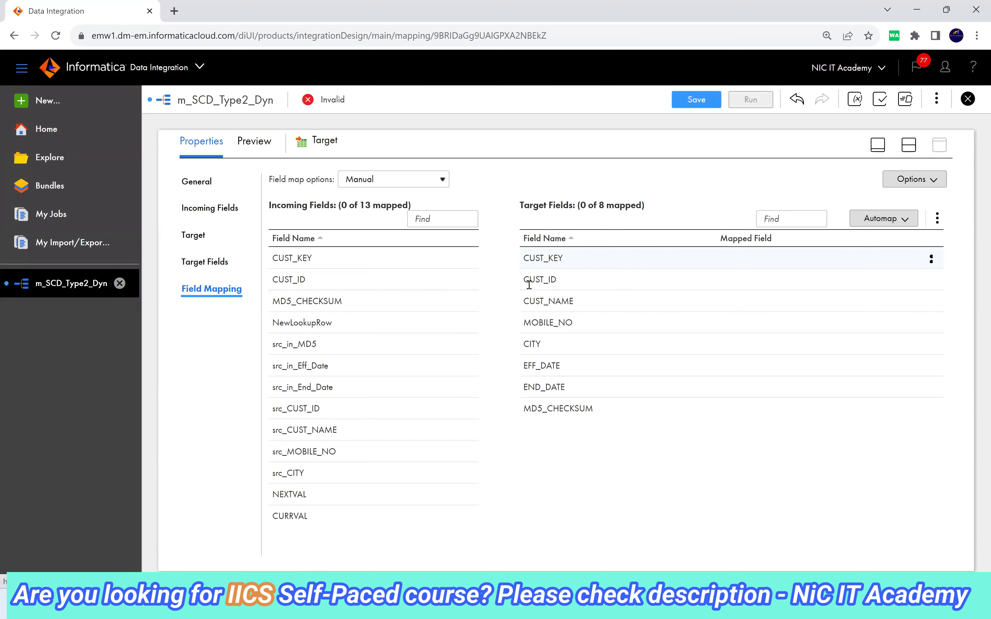
{"action": "left_click_drag", "start_coordinate": [298, 495], "coordinate": [550, 257]}
{"action": "left_click_drag", "start_coordinate": [307, 407], "coordinate": [583, 280]}
{"action": "left_click_drag", "start_coordinate": [308, 432], "coordinate": [551, 302]}
{"action": "left_click_drag", "start_coordinate": [327, 453], "coordinate": [552, 323]}
{"action": "left_click_drag", "start_coordinate": [295, 473], "coordinate": [552, 371]}
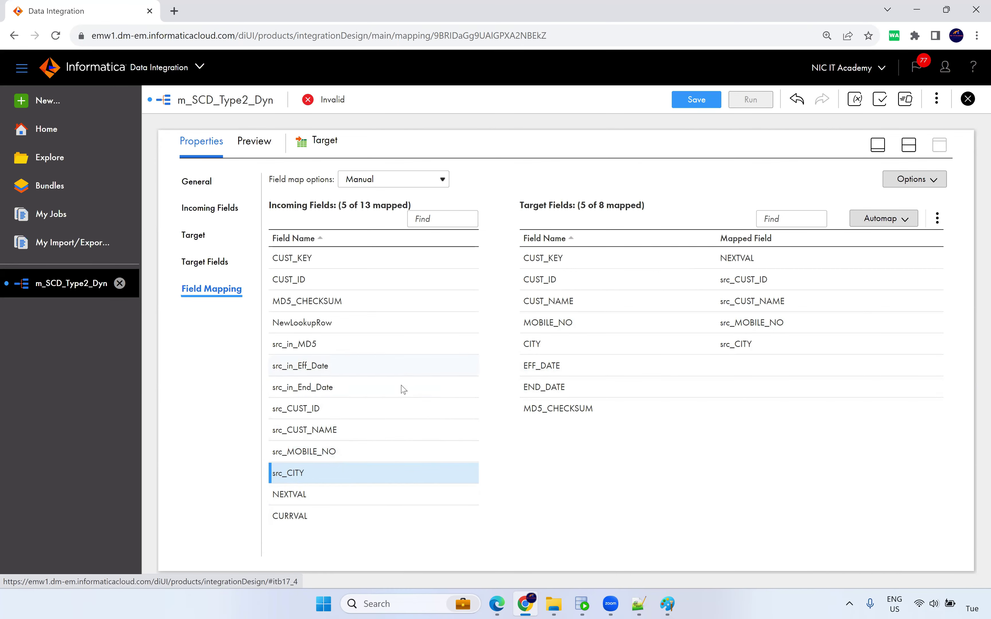
{"action": "left_click_drag", "start_coordinate": [320, 374], "coordinate": [530, 389]}
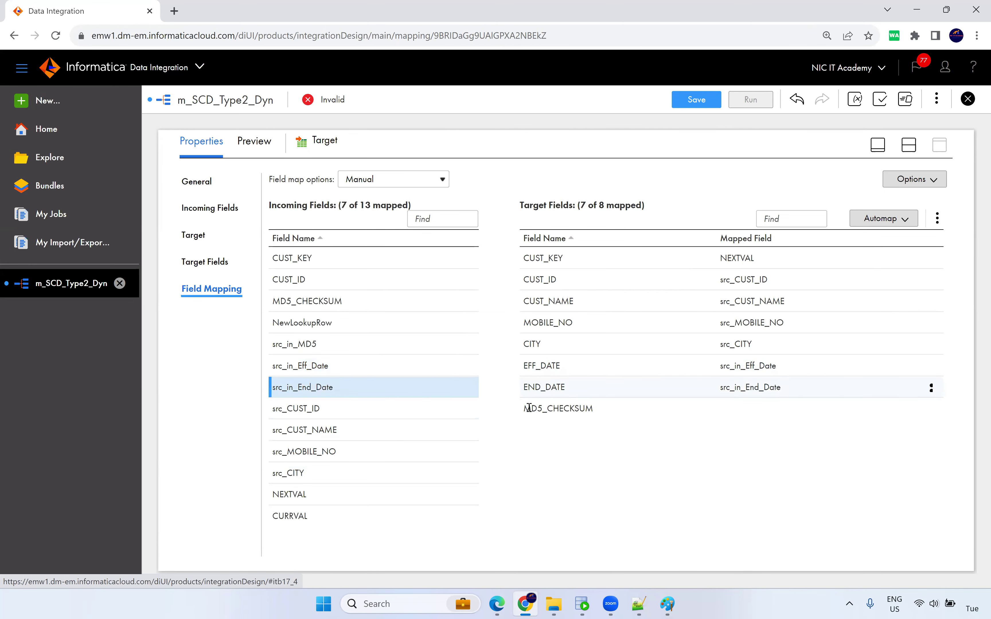
{"action": "left_click_drag", "start_coordinate": [297, 346], "coordinate": [602, 409]}
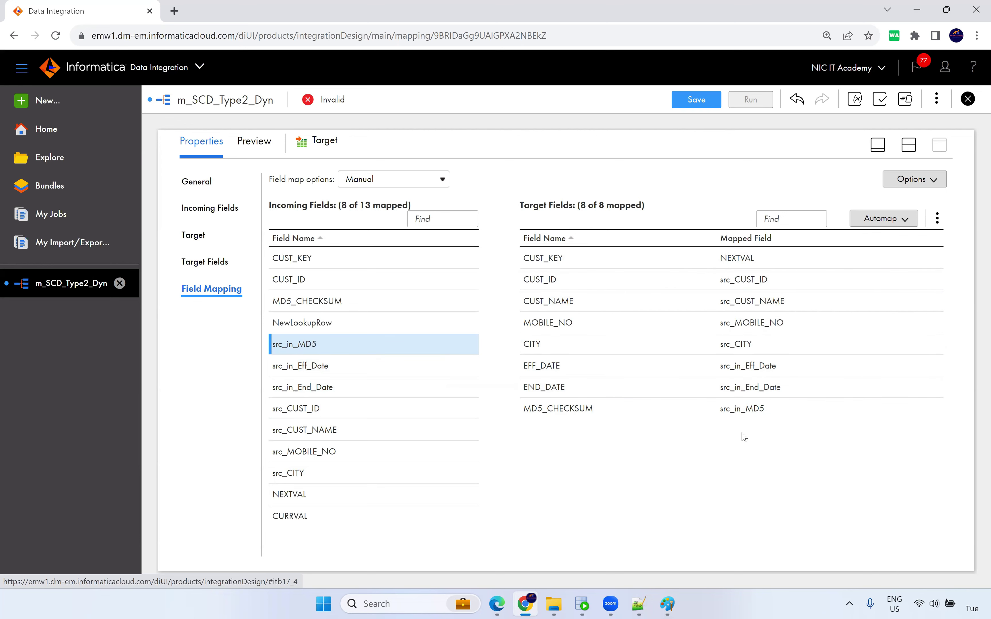
{"action": "left_click", "coordinate": [908, 145]}
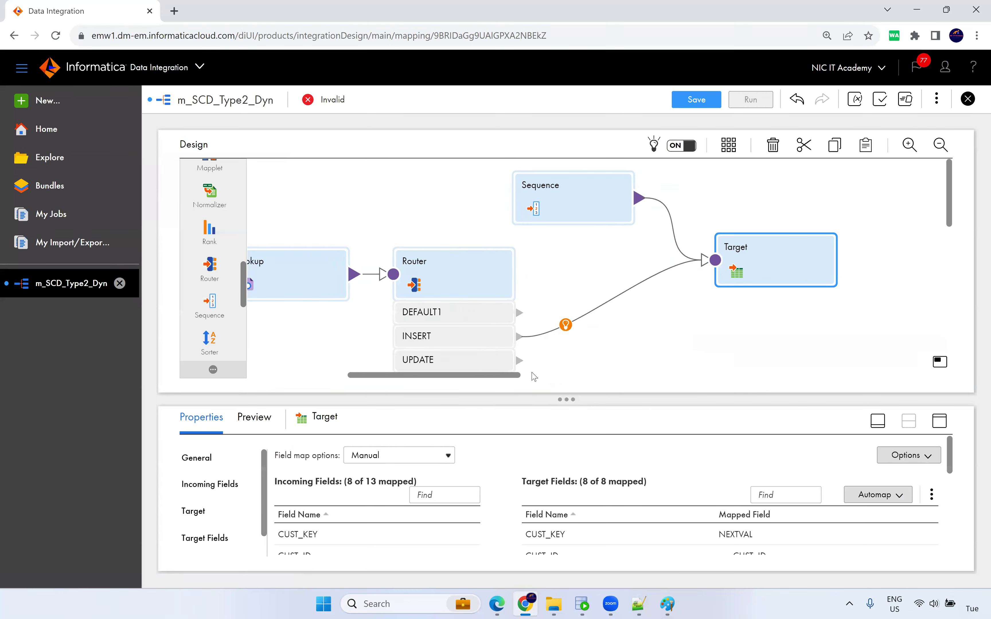
Reset the page zoom and move the Target node higher on the canvas
{"action": "left_click", "coordinate": [717, 335]}
{"action": "key", "text": "ctrl+minus"}
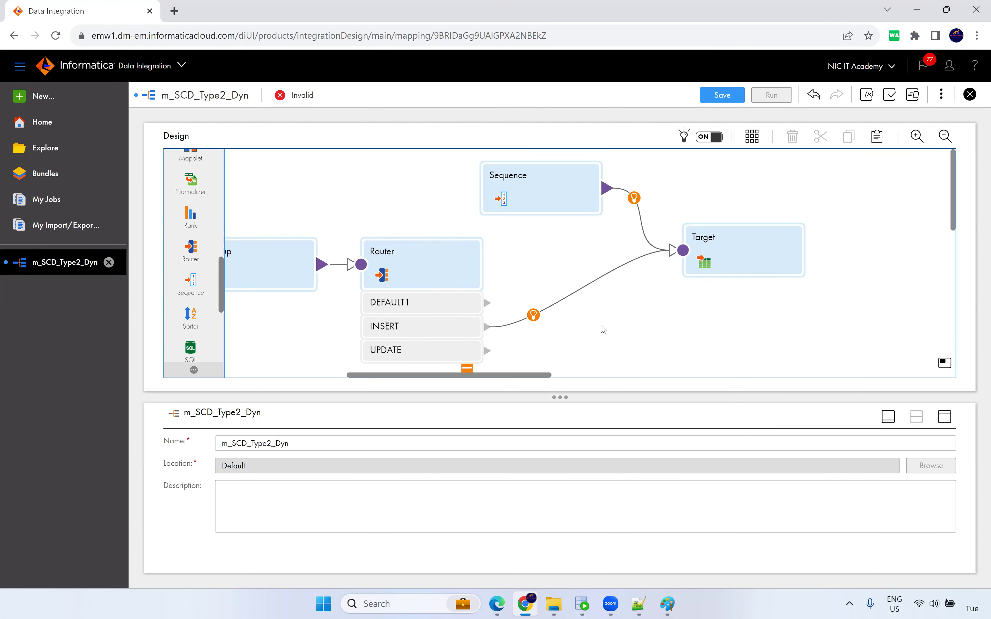
{"action": "left_click", "coordinate": [719, 240]}
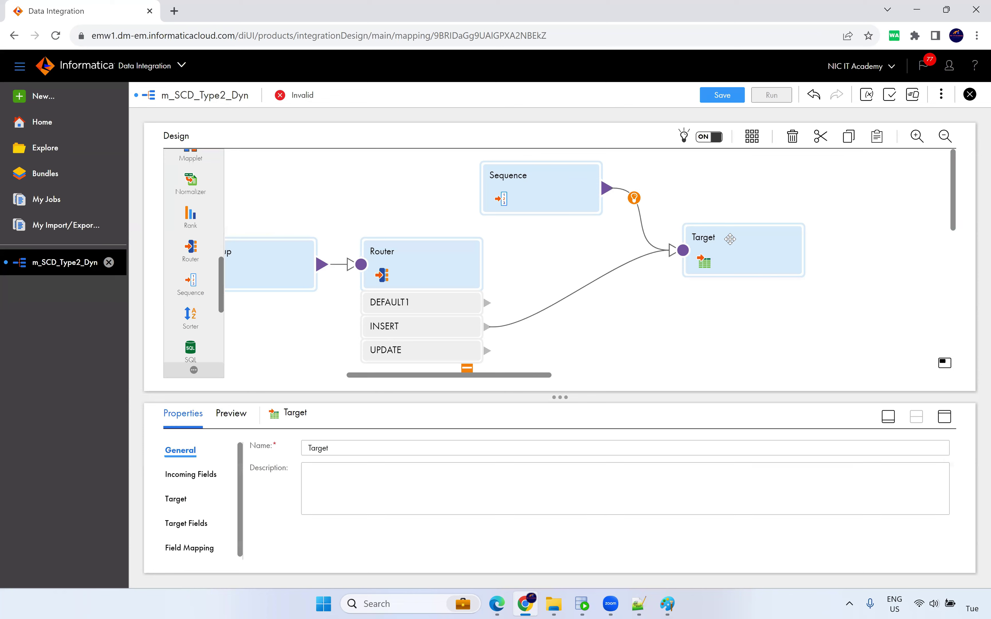
{"action": "left_click_drag", "start_coordinate": [725, 244], "coordinate": [749, 234]}
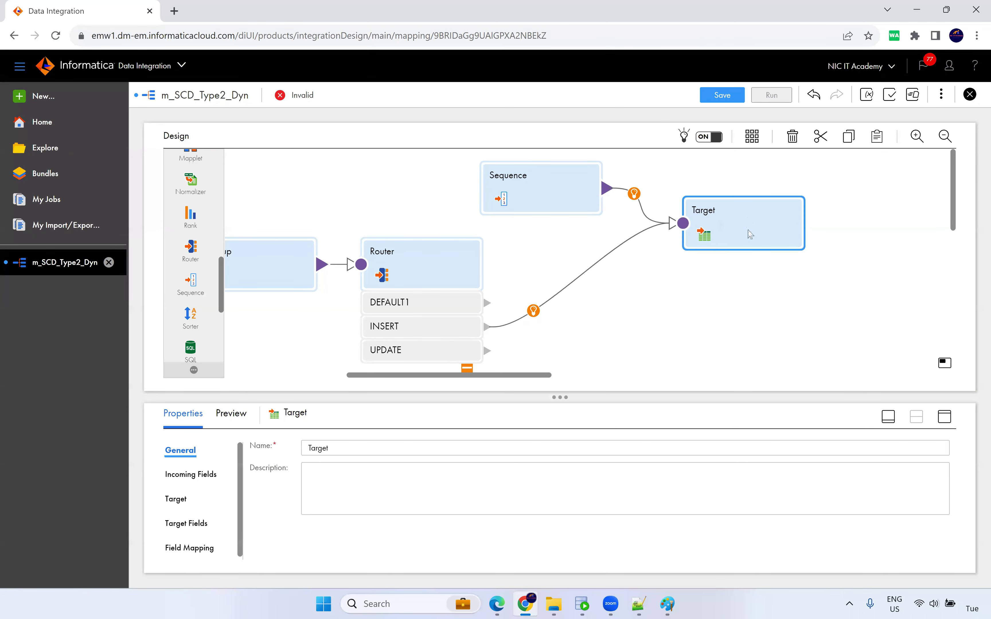
{"action": "left_click", "coordinate": [725, 229]}
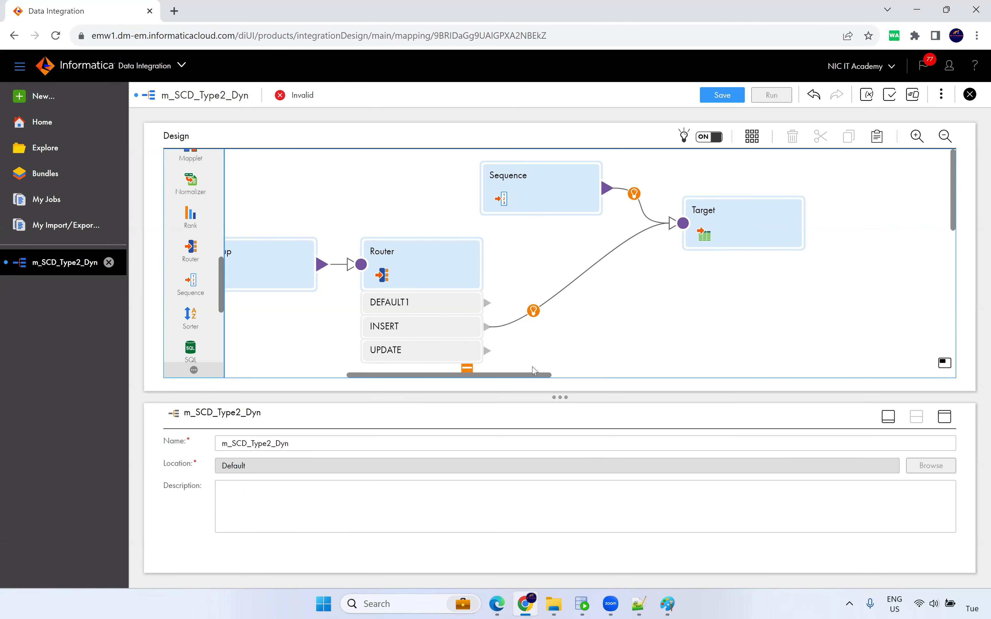
At 90% zoom, move Target2 and Target1 off Source and stack them below Target beside the Router
{"action": "left_click_drag", "start_coordinate": [502, 378], "coordinate": [404, 369]}
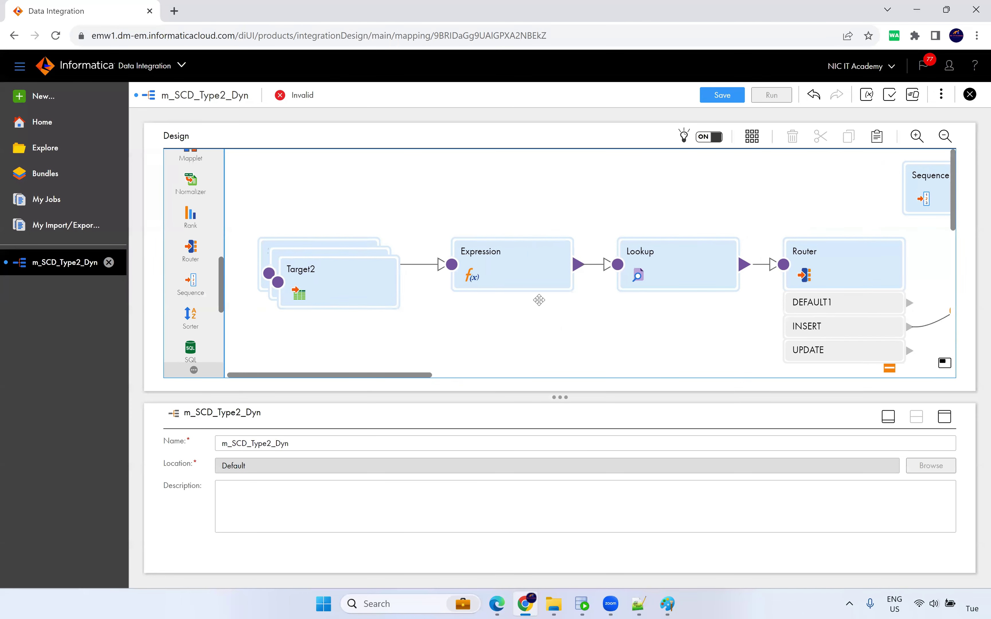
{"action": "left_click", "coordinate": [365, 295]}
{"action": "left_click_drag", "start_coordinate": [497, 314], "coordinate": [881, 336]}
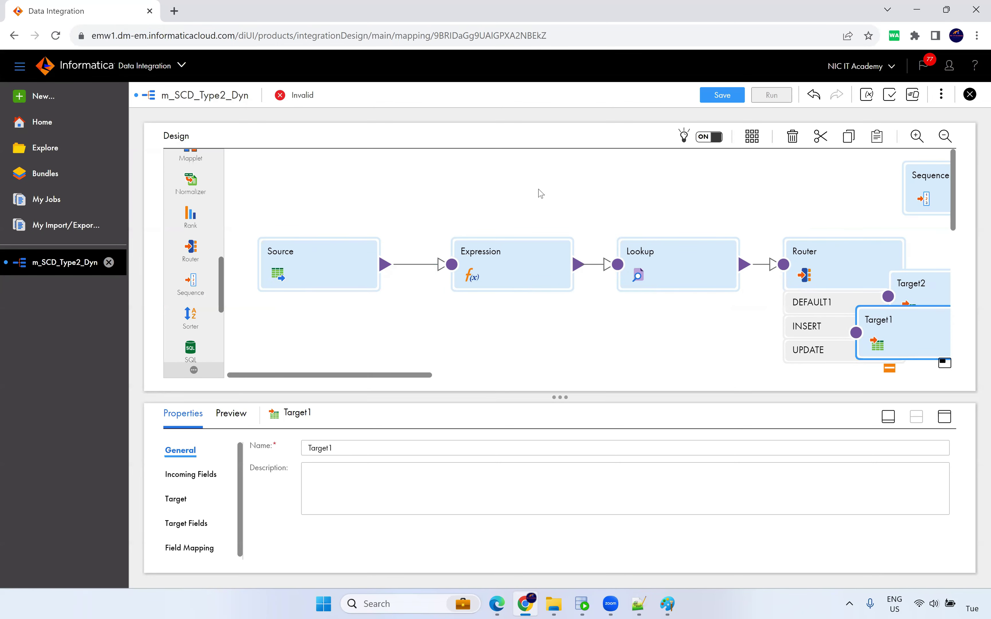
{"action": "key", "text": "ctrl+minus"}
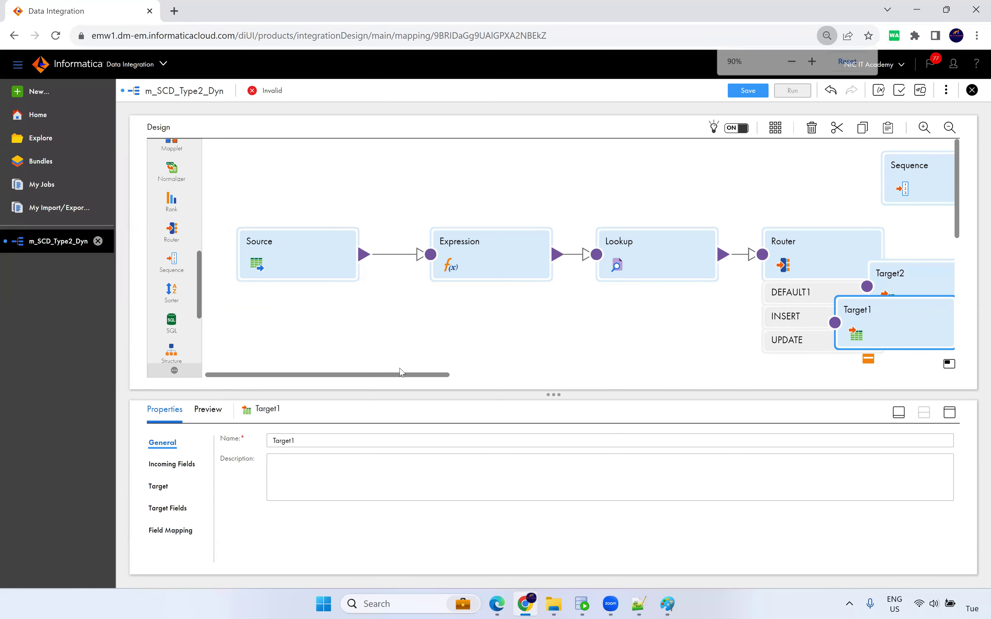
{"action": "left_click_drag", "start_coordinate": [413, 375], "coordinate": [536, 375]}
{"action": "left_click_drag", "start_coordinate": [731, 296], "coordinate": [802, 279]}
{"action": "left_click_drag", "start_coordinate": [774, 217], "coordinate": [772, 200]}
{"action": "left_click_drag", "start_coordinate": [569, 329], "coordinate": [789, 345]}
Rename Target to New_Insert, Target2 to Upd_record_Insert and Target1 to update_Update
{"action": "left_click", "coordinate": [755, 198]}
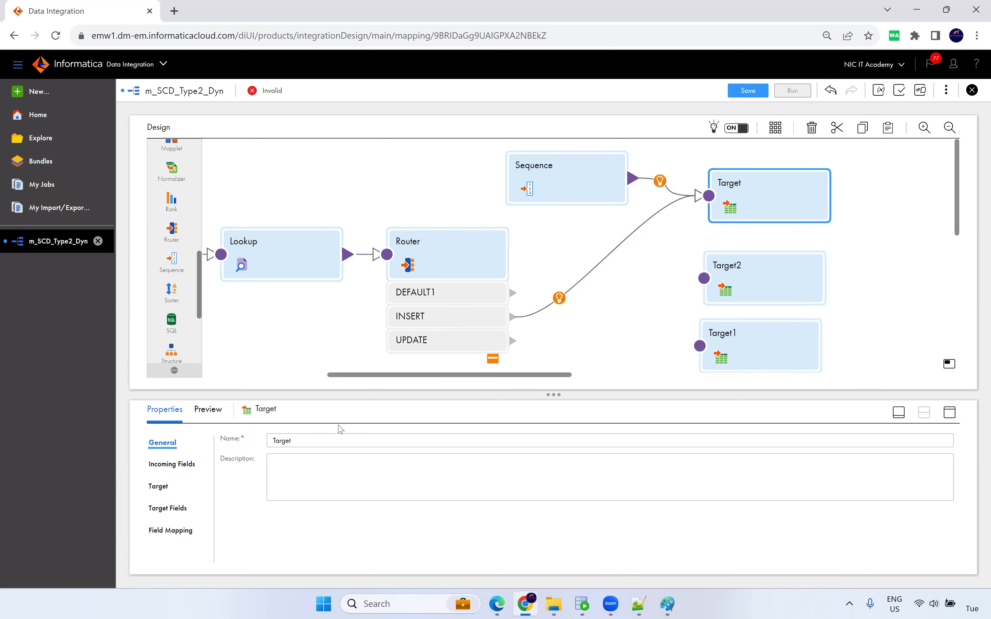
{"action": "double_click", "coordinate": [304, 440]}
{"action": "type", "text": "Insert"}
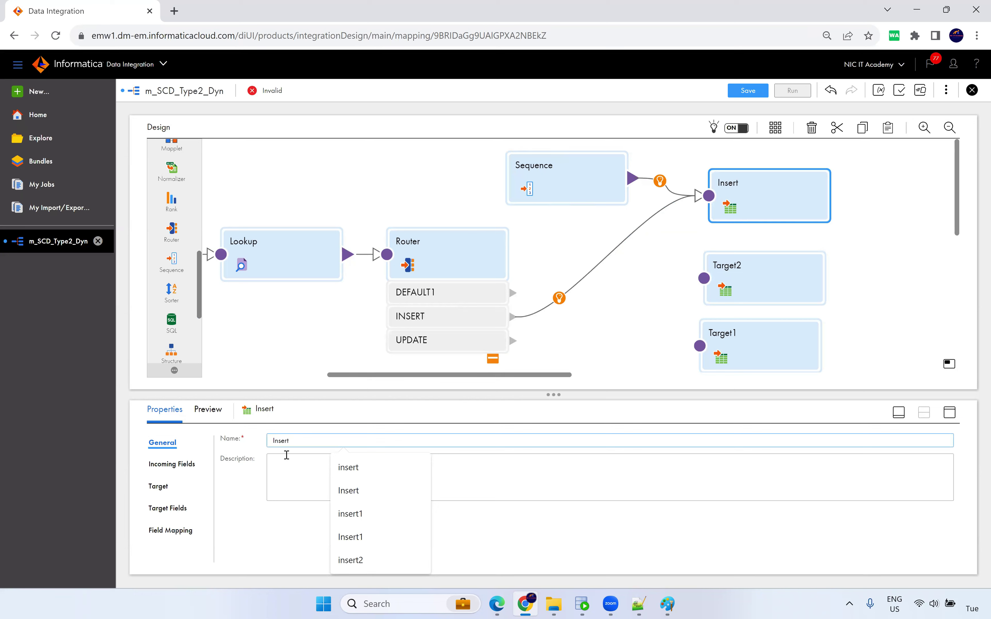
{"action": "type", "text": "New_"}
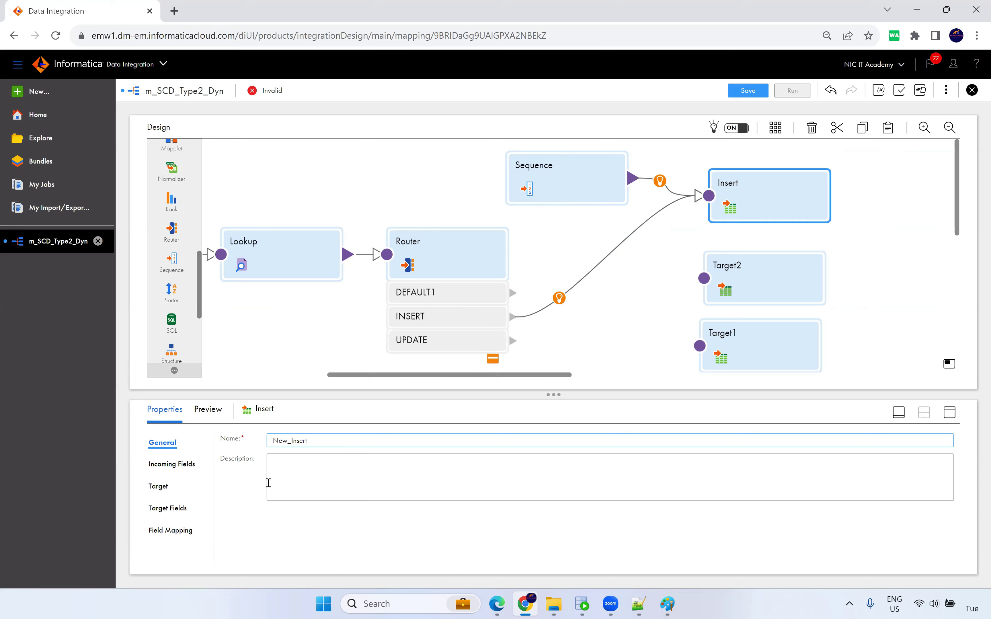
{"action": "left_click", "coordinate": [787, 278]}
{"action": "double_click", "coordinate": [273, 439]}
{"action": "type", "text": "Upd_record"}
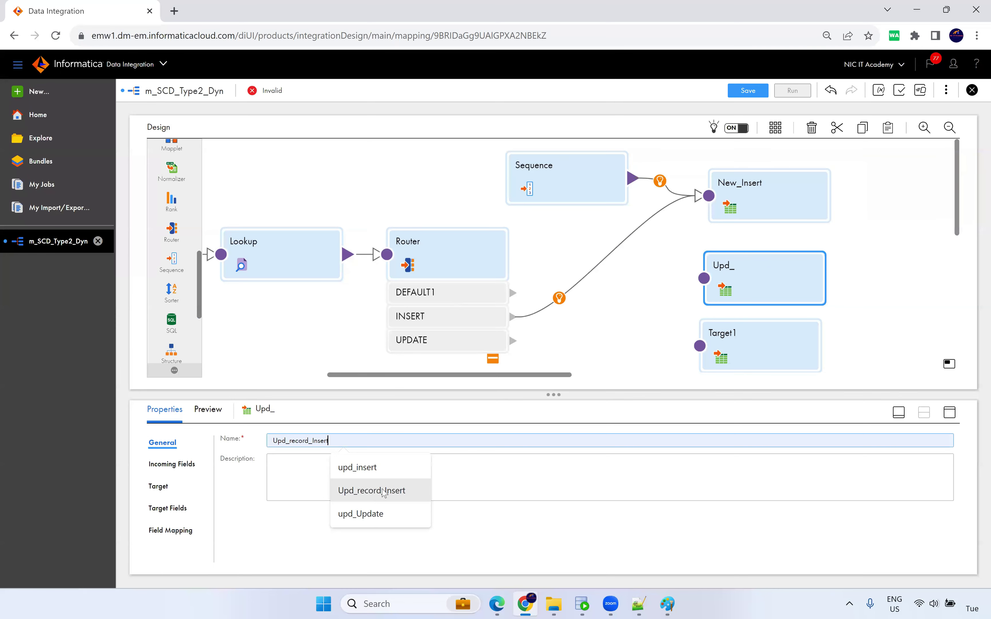
{"action": "left_click", "coordinate": [371, 490]}
{"action": "left_click", "coordinate": [788, 347]}
{"action": "double_click", "coordinate": [309, 442]}
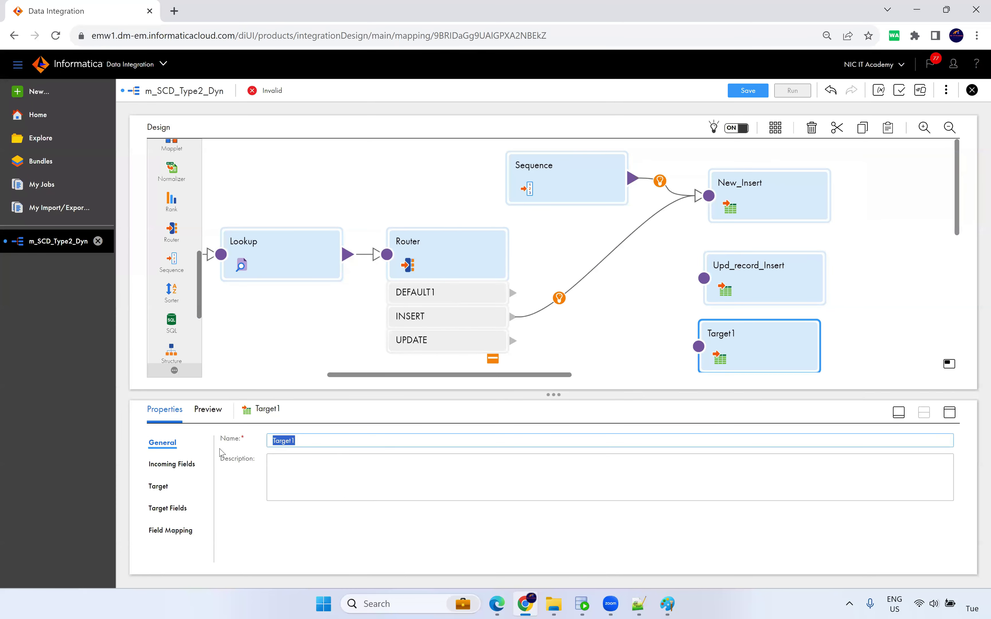
{"action": "type", "text": "Upda"}
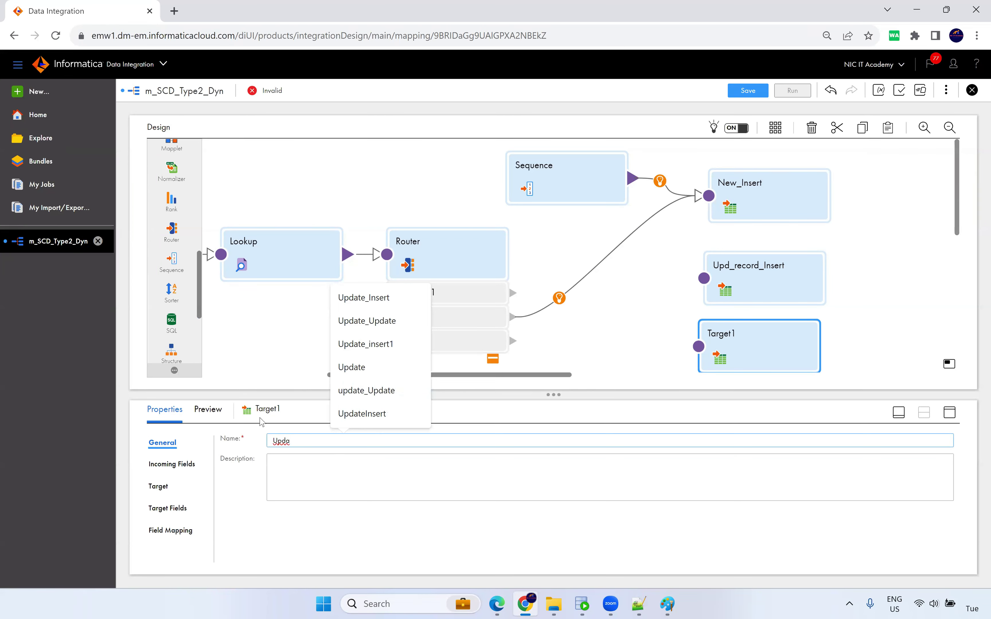
{"action": "left_click", "coordinate": [366, 390]}
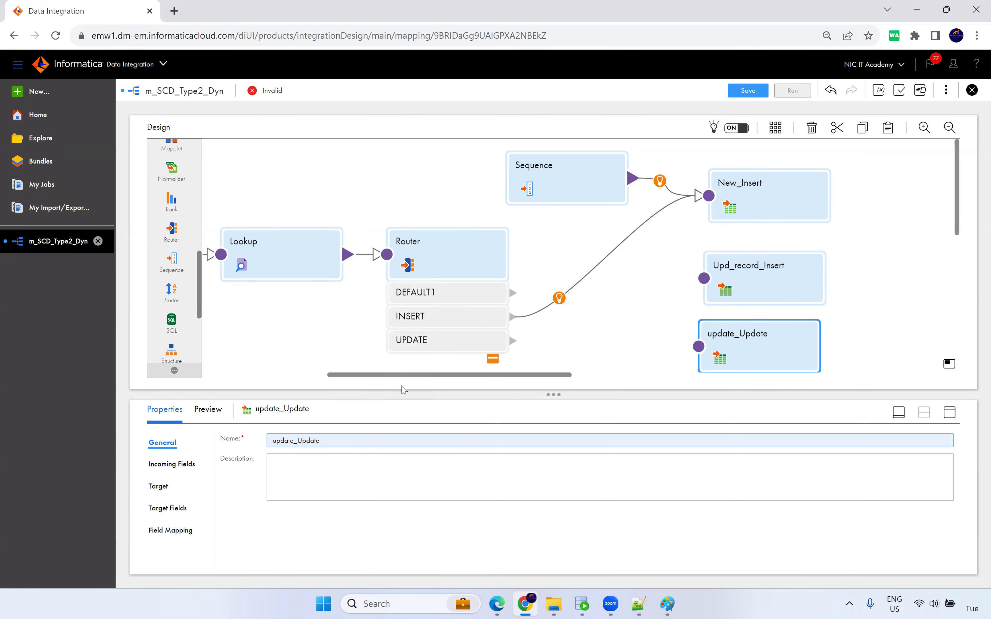
Link the Router's UPDATE group and the Sequence output to Upd_record_Insert
{"action": "left_click_drag", "start_coordinate": [513, 340], "coordinate": [707, 282]}
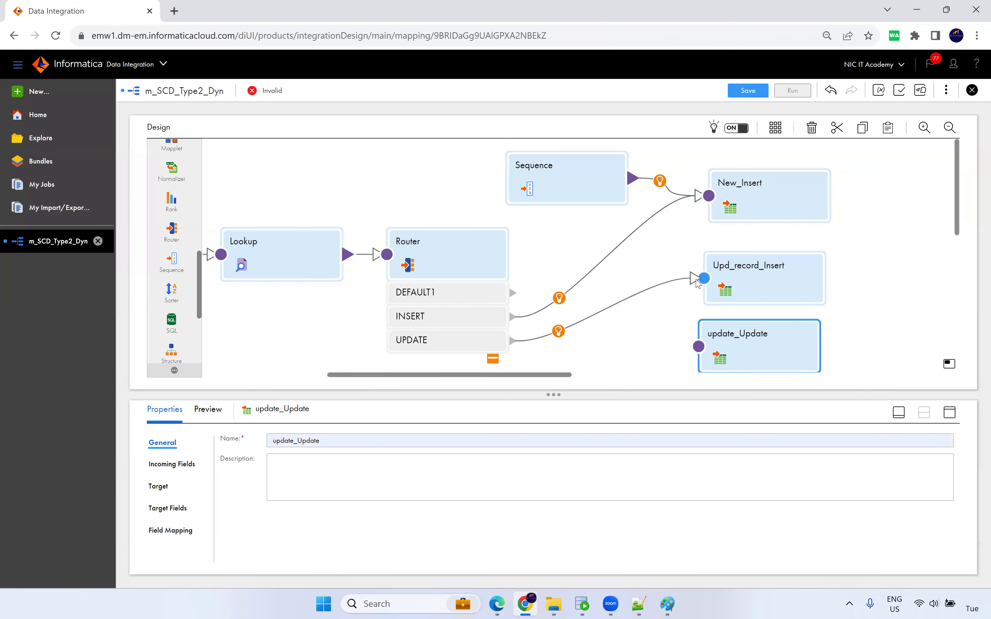
{"action": "left_click", "coordinate": [655, 225]}
{"action": "left_click_drag", "start_coordinate": [633, 181], "coordinate": [704, 278]}
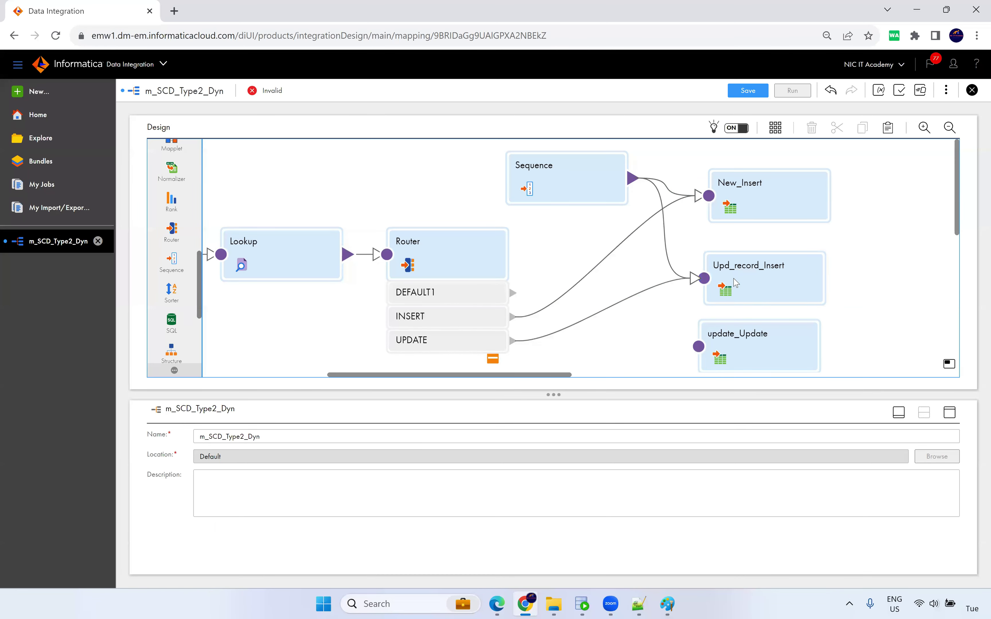
Review Upd_record_Insert's Target settings and field mappings at 110% page zoom
{"action": "left_click", "coordinate": [735, 283]}
{"action": "left_click", "coordinate": [949, 412]}
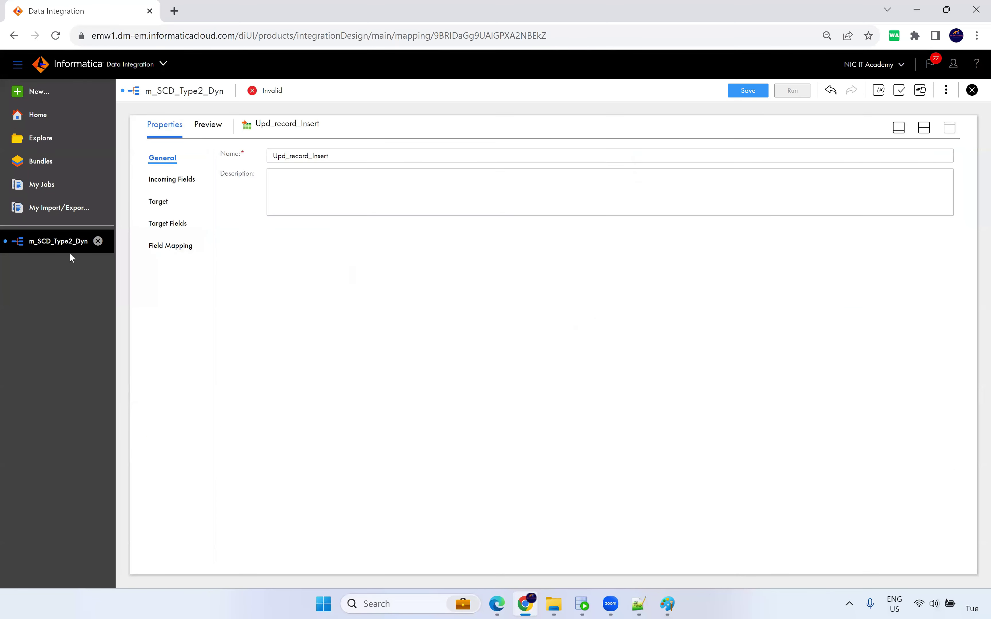
{"action": "left_click", "coordinate": [159, 202]}
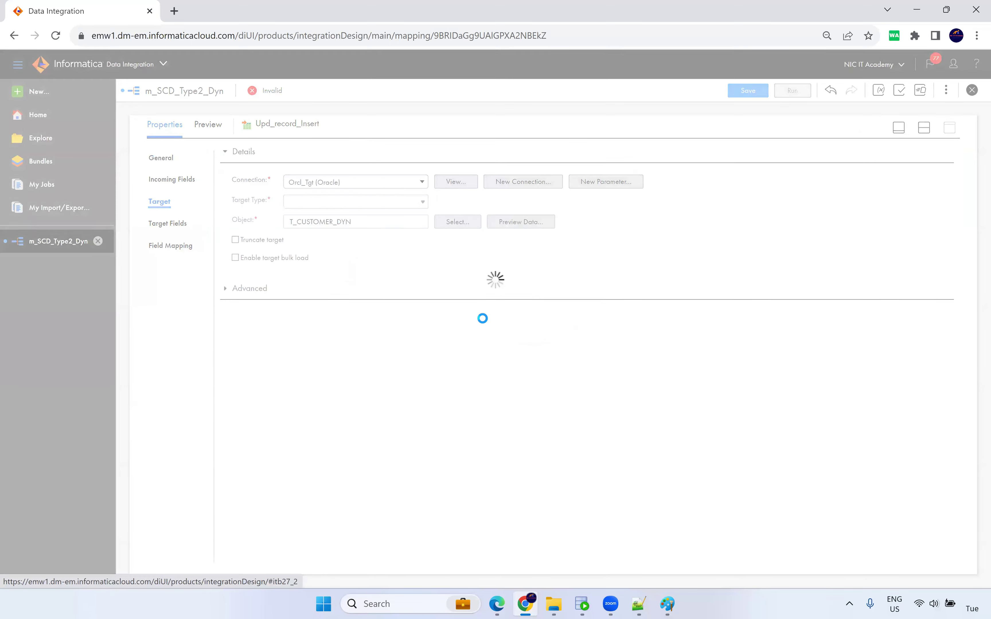
{"action": "key", "text": "ctrl+plus"}
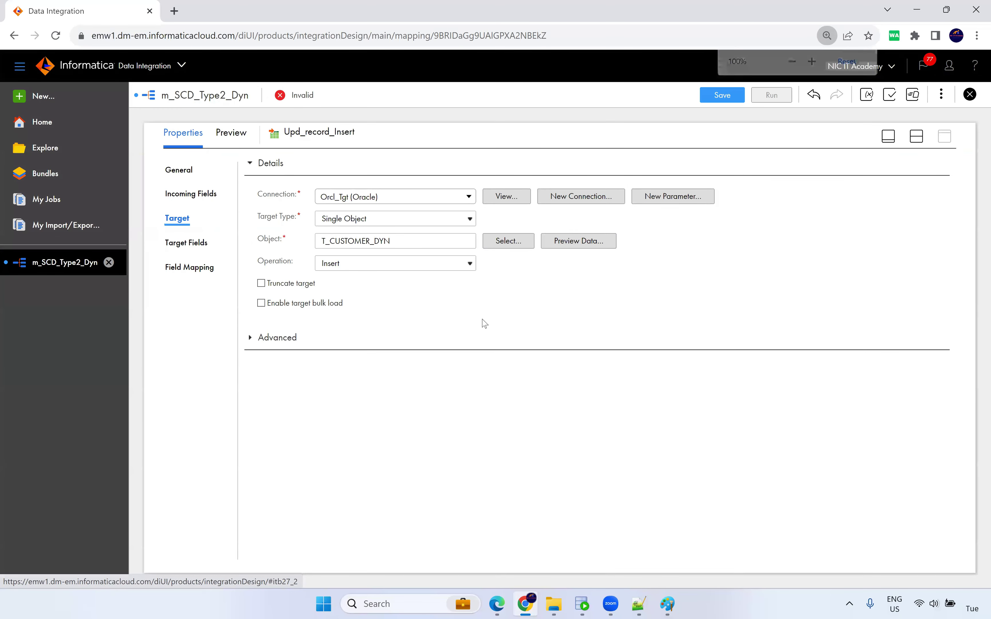
{"action": "key", "text": "ctrl+plus"}
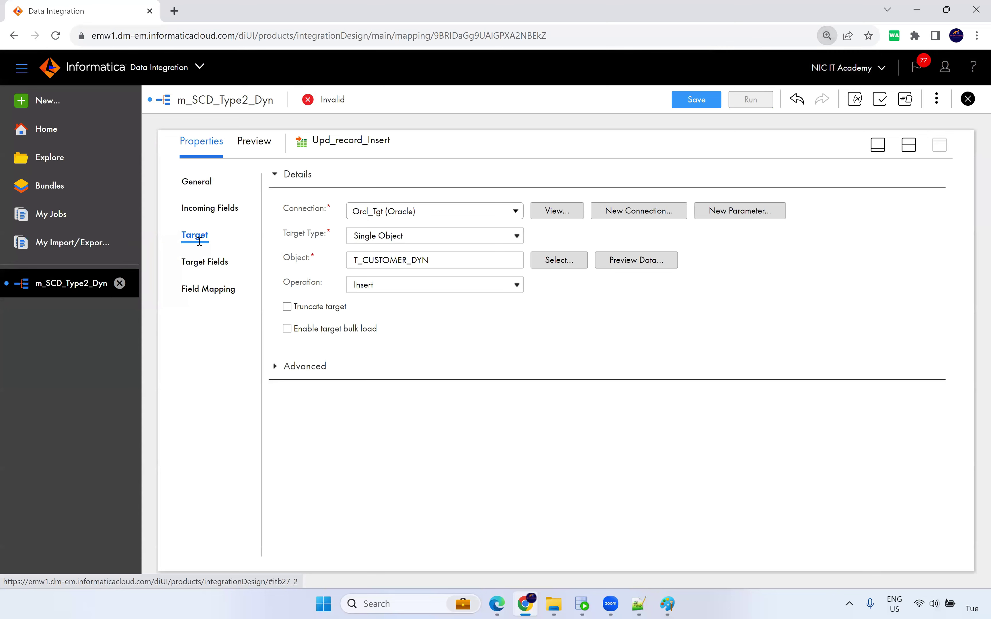
{"action": "left_click", "coordinate": [206, 290]}
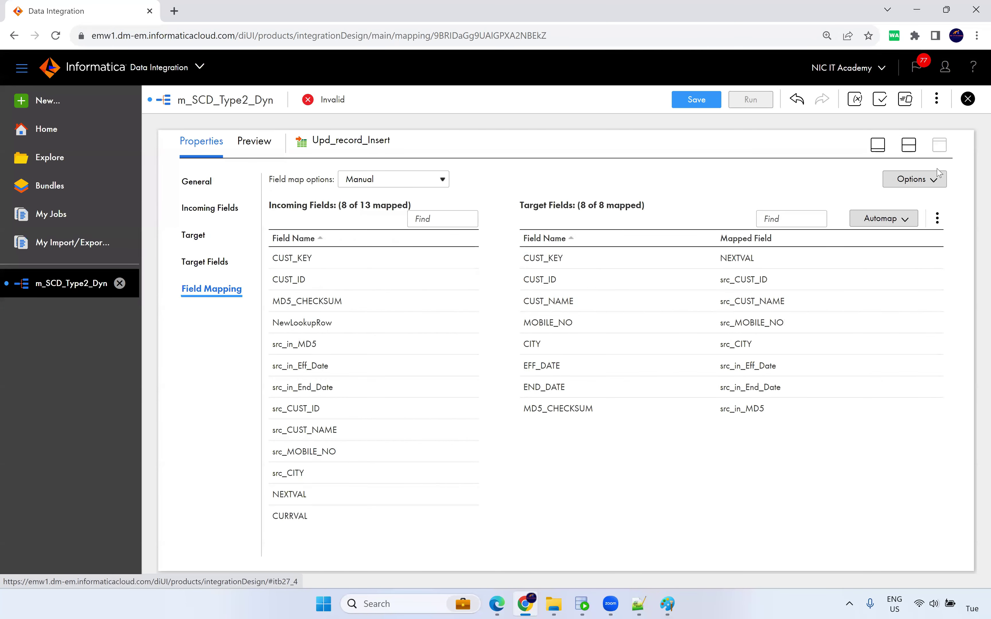
Link the Router's UPDATE group to update_Update
{"action": "left_click", "coordinate": [909, 145]}
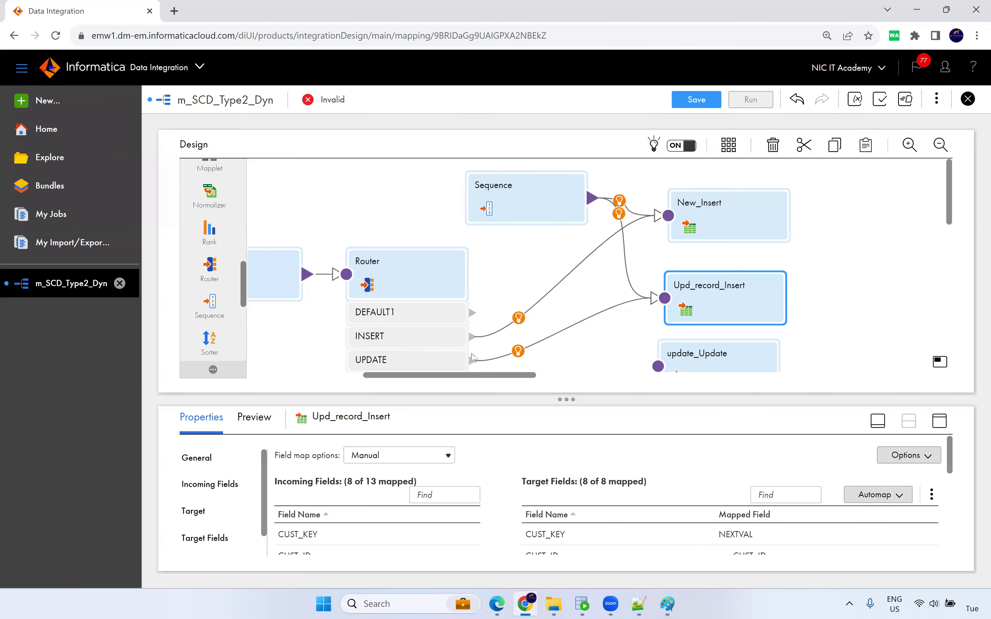
{"action": "left_click_drag", "start_coordinate": [950, 186], "coordinate": [953, 209]}
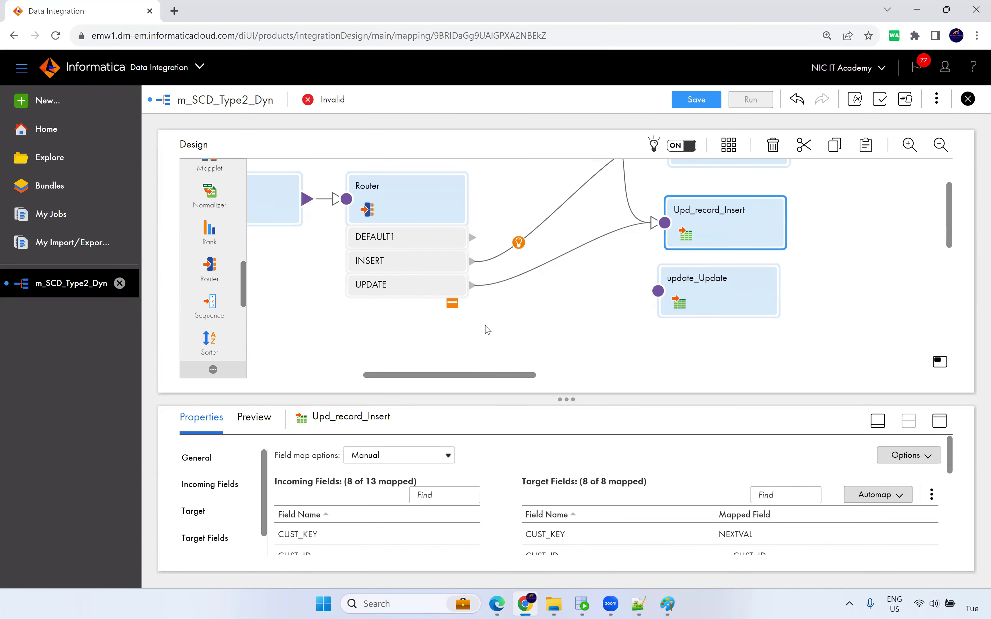
{"action": "left_click_drag", "start_coordinate": [472, 286], "coordinate": [659, 294]}
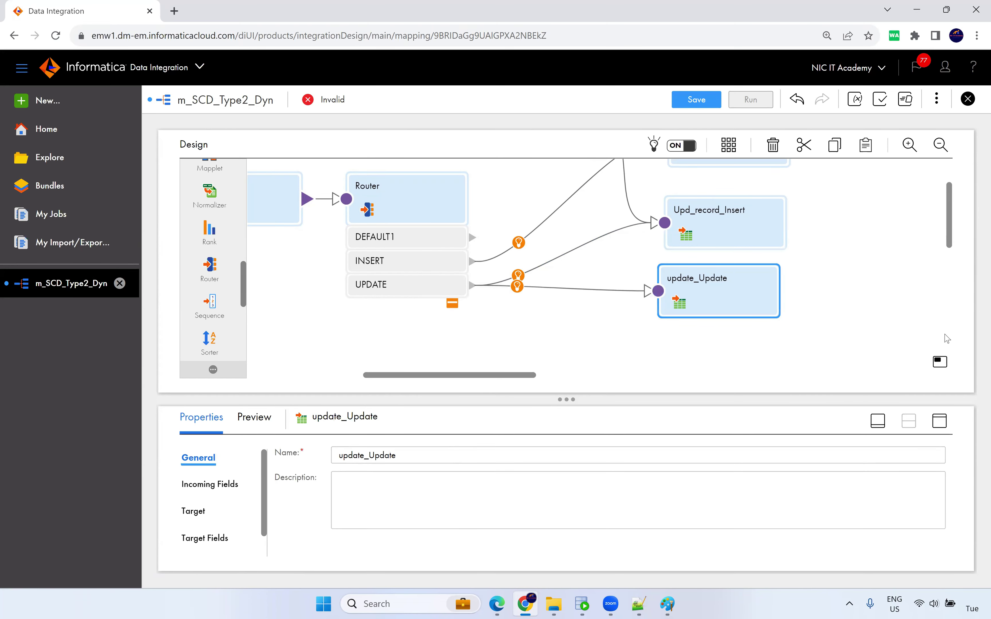
Set update_Update's target operation to Data Driven with condition DD_UPDATE
{"action": "left_click", "coordinate": [939, 421]}
{"action": "left_click", "coordinate": [195, 236]}
{"action": "left_click", "coordinate": [379, 288]}
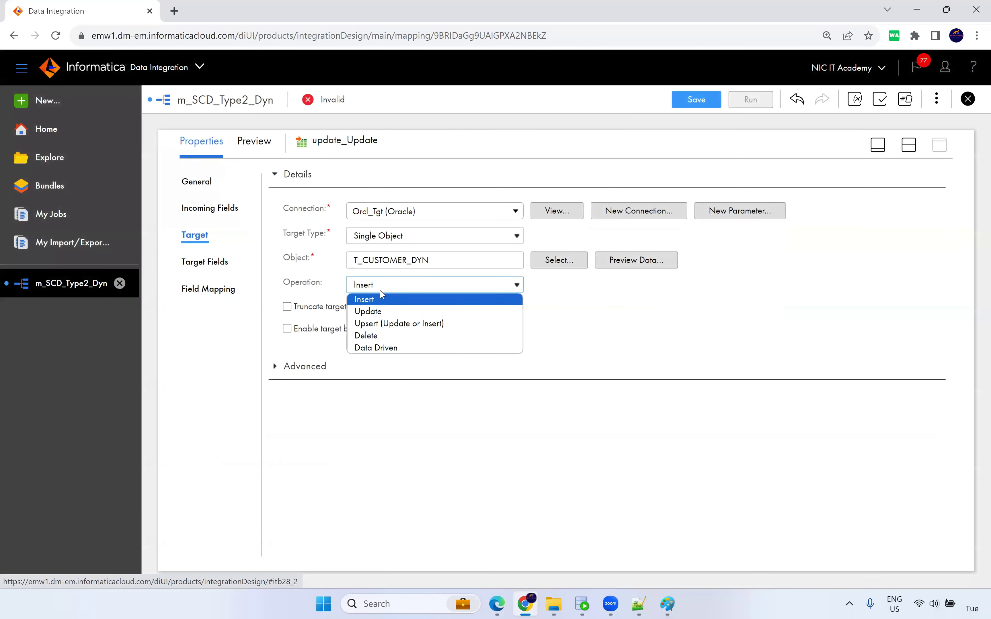
{"action": "left_click", "coordinate": [388, 348]}
{"action": "left_click", "coordinate": [625, 310]}
{"action": "double_click", "coordinate": [264, 284]}
{"action": "left_click", "coordinate": [711, 482]}
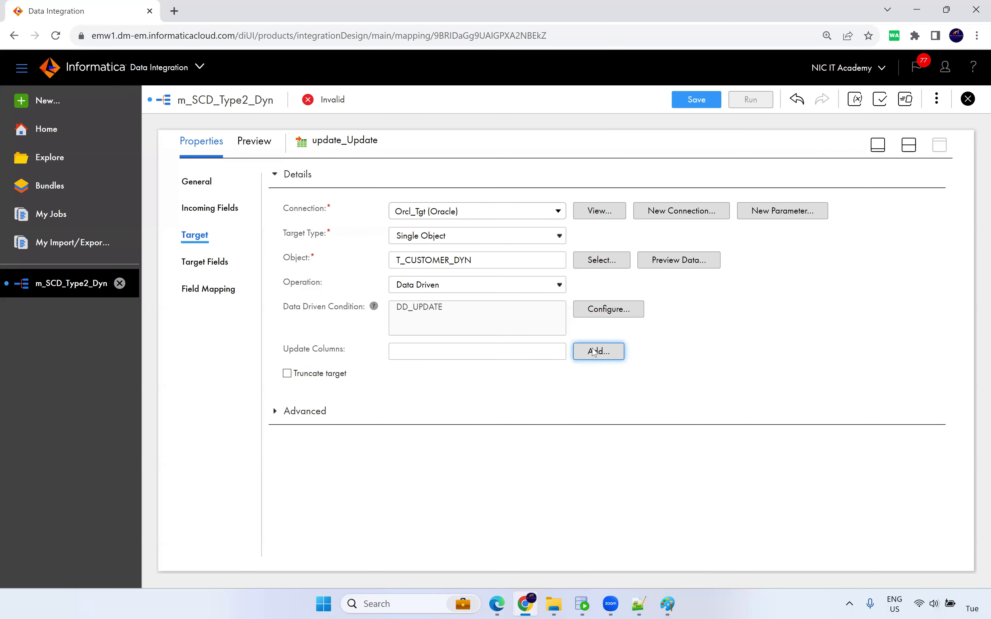
Add CUST_KEY as update_Update's update column
{"action": "left_click", "coordinate": [598, 351]}
{"action": "left_click", "coordinate": [404, 332]}
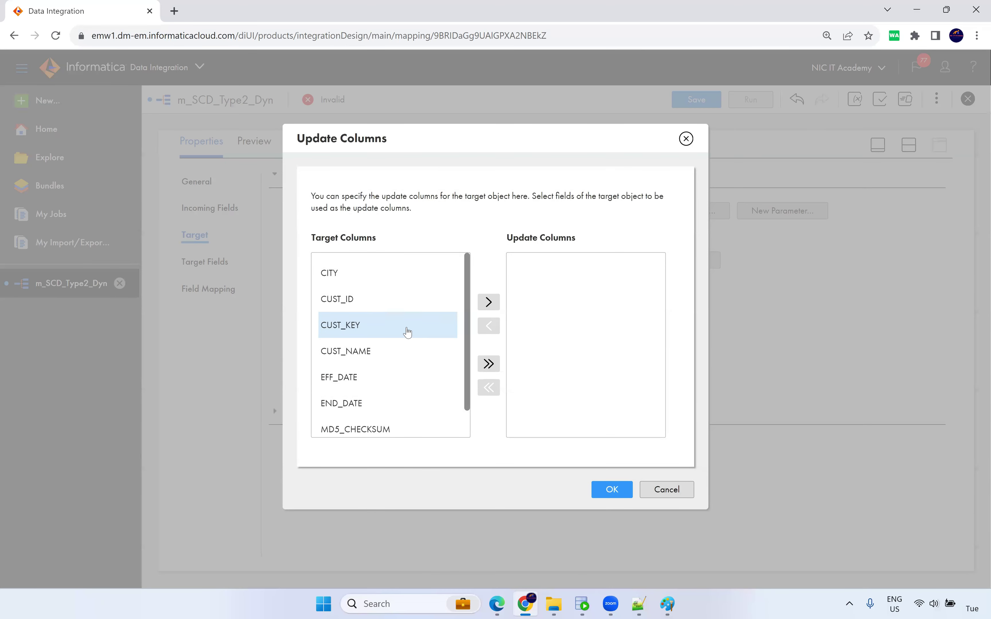
{"action": "left_click", "coordinate": [488, 303]}
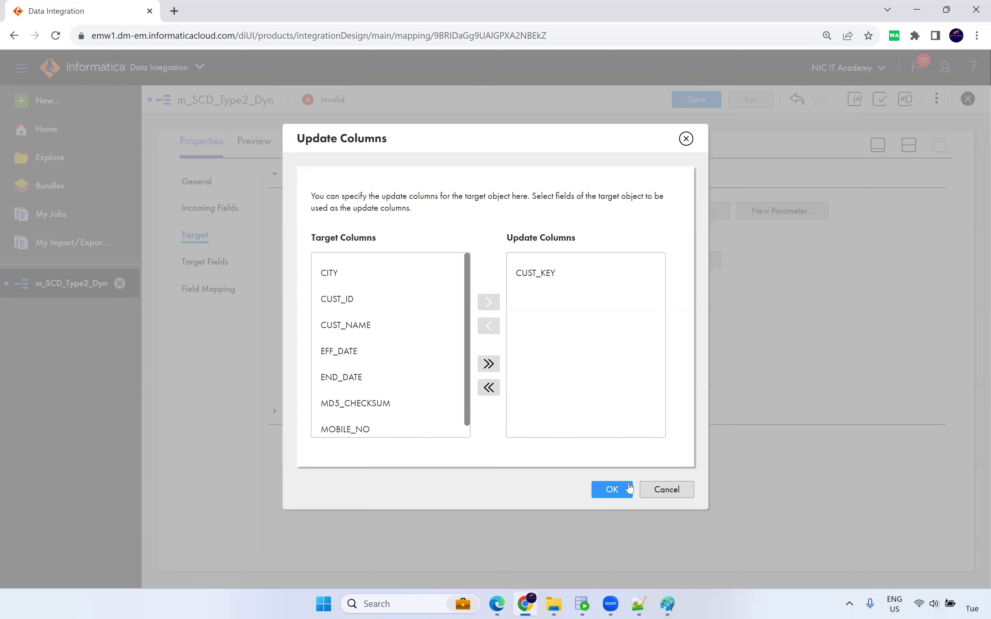
{"action": "left_click", "coordinate": [626, 490]}
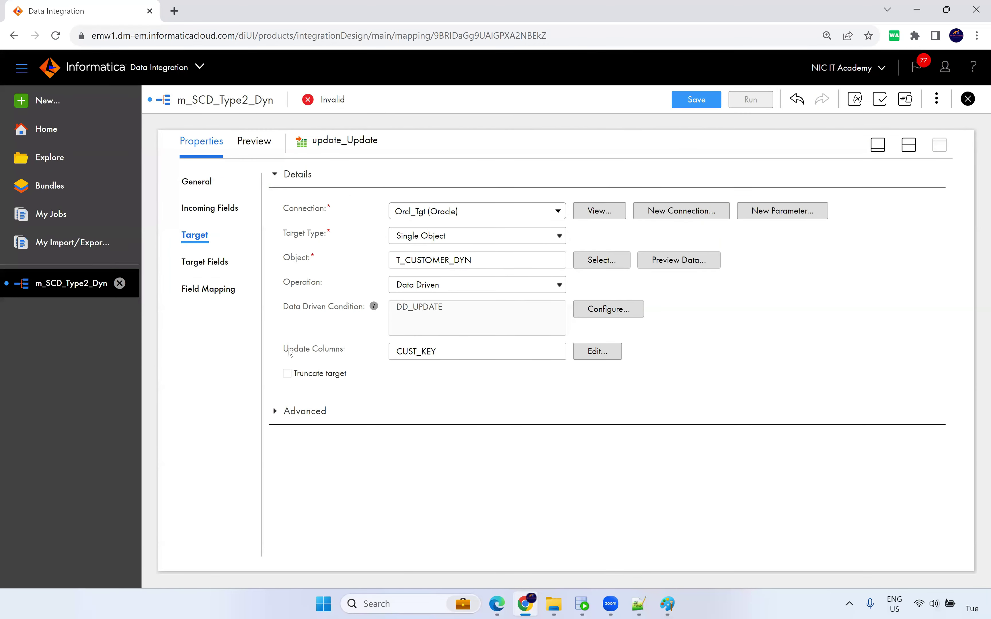
Clear all existing field mappings on update_Update
{"action": "left_click", "coordinate": [218, 289]}
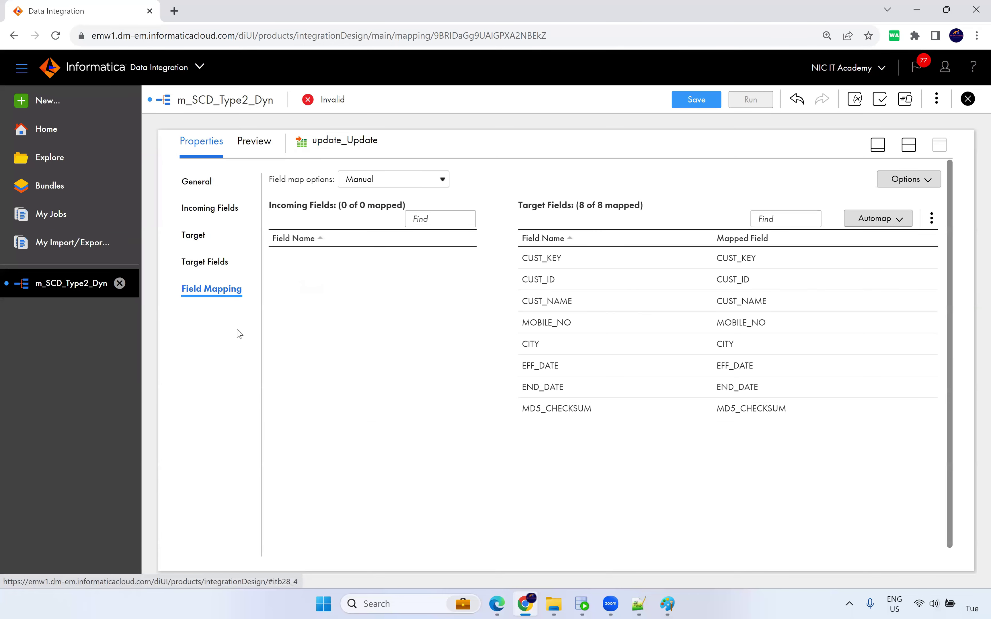
{"action": "left_click", "coordinate": [938, 220]}
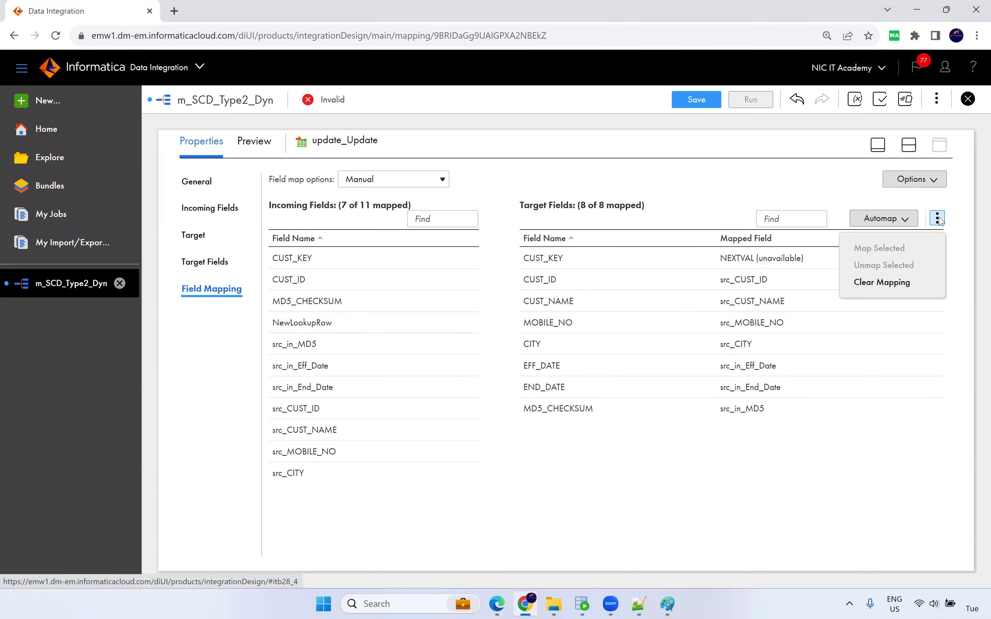
{"action": "left_click", "coordinate": [900, 282]}
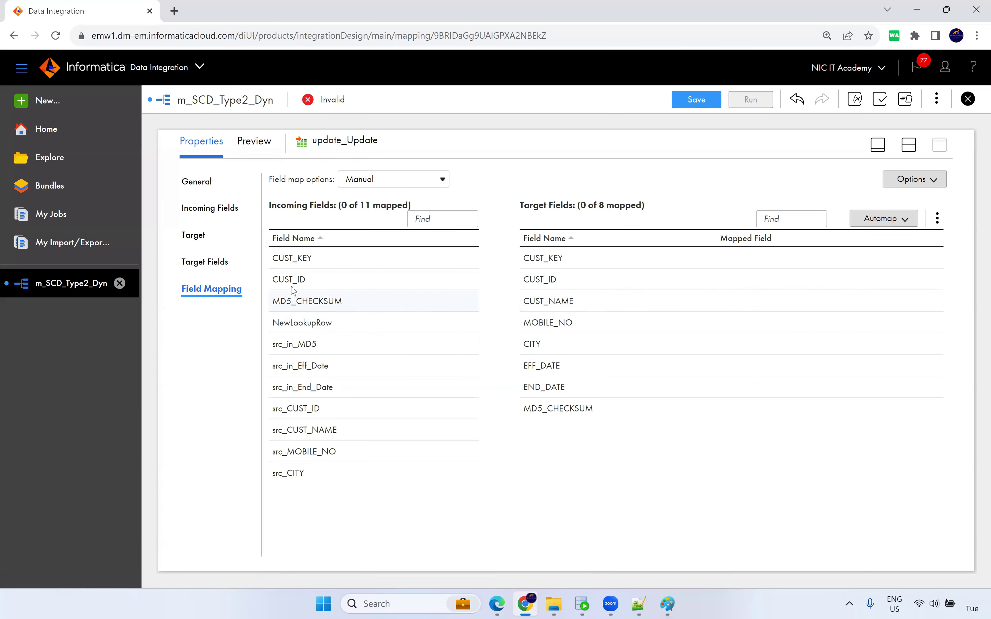
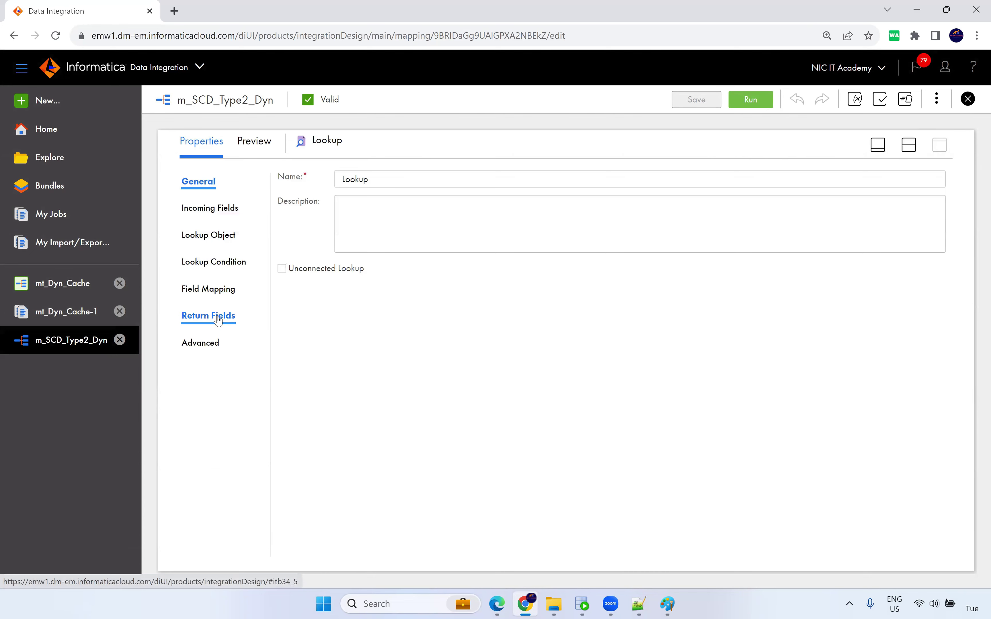
Run a data preview of the Lookup transformation's output
{"action": "left_click", "coordinate": [259, 148]}
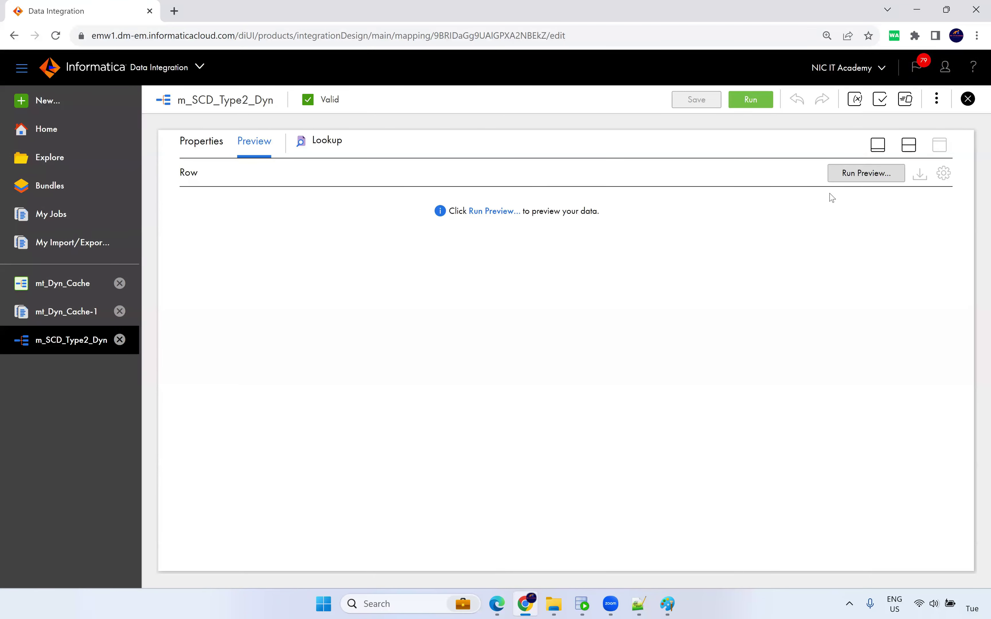
{"action": "left_click", "coordinate": [864, 174]}
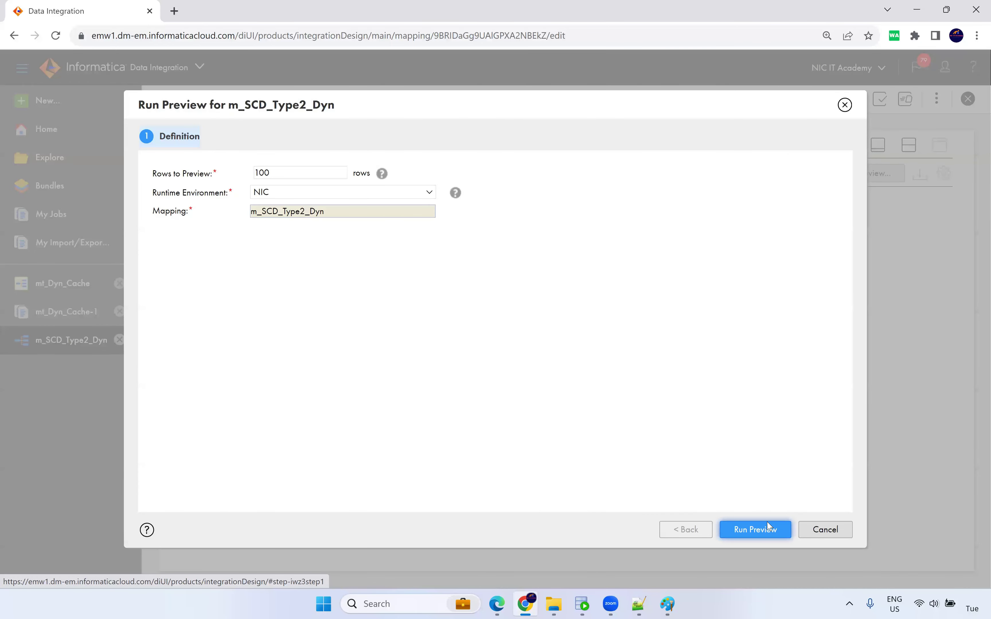
{"action": "left_click", "coordinate": [763, 530]}
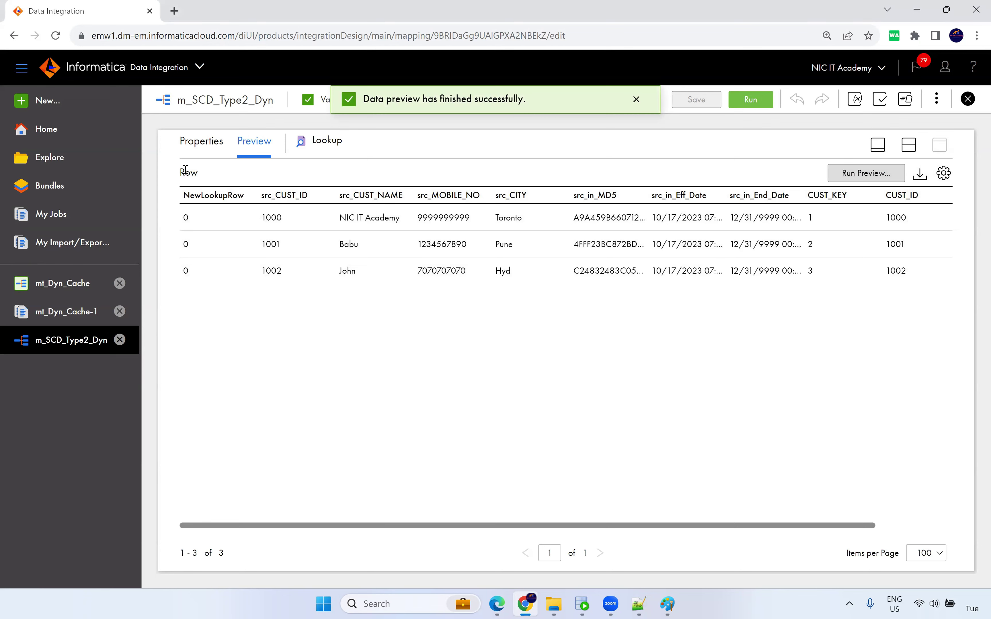
Check the three preview rows' MD5 columns, then show the design beside the preview
{"action": "left_click_drag", "start_coordinate": [180, 224], "coordinate": [180, 277]}
{"action": "left_click", "coordinate": [295, 312]}
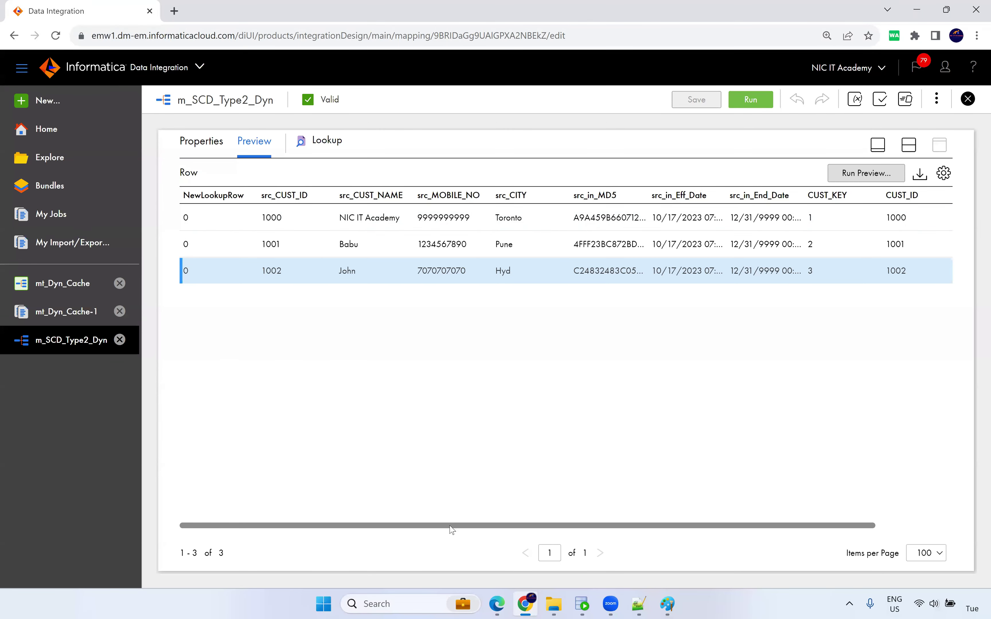
{"action": "left_click_drag", "start_coordinate": [451, 526], "coordinate": [633, 526]}
{"action": "left_click_drag", "start_coordinate": [493, 219], "coordinate": [531, 220]}
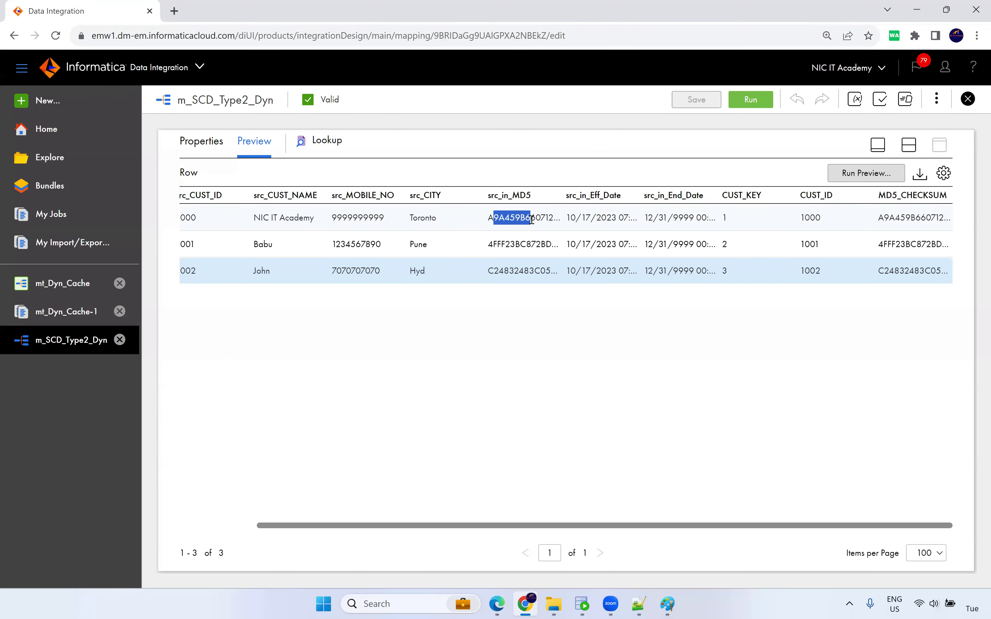
{"action": "left_click_drag", "start_coordinate": [877, 218], "coordinate": [900, 218]}
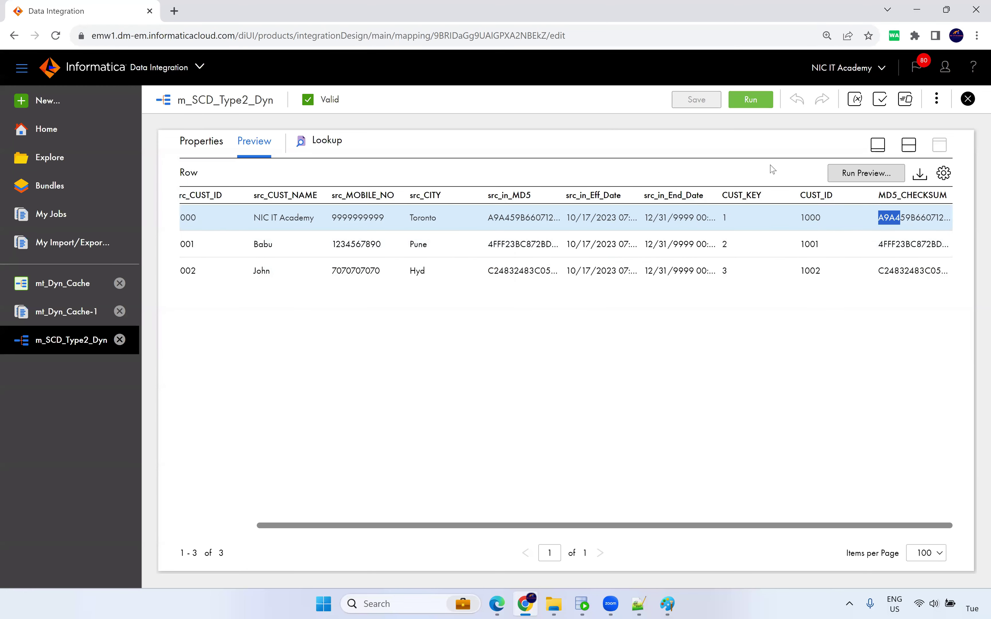
{"action": "left_click", "coordinate": [909, 145]}
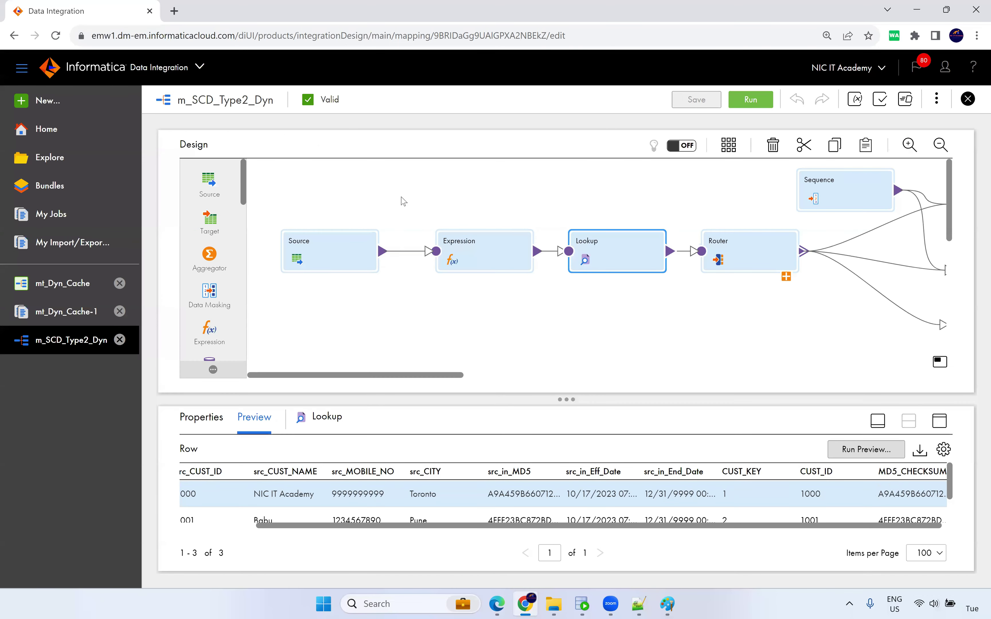
Run mt_Dyn_Cache and verify run mt_Dyn_Cache-2 succeeded with 0 target rows
{"action": "left_click", "coordinate": [339, 198]}
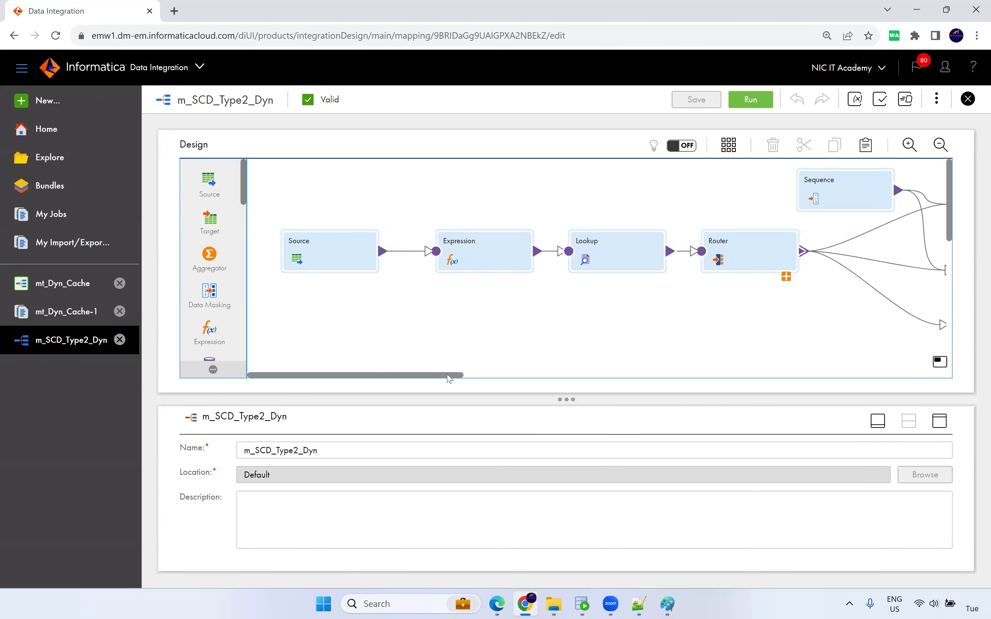
{"action": "left_click_drag", "start_coordinate": [449, 376], "coordinate": [461, 376]}
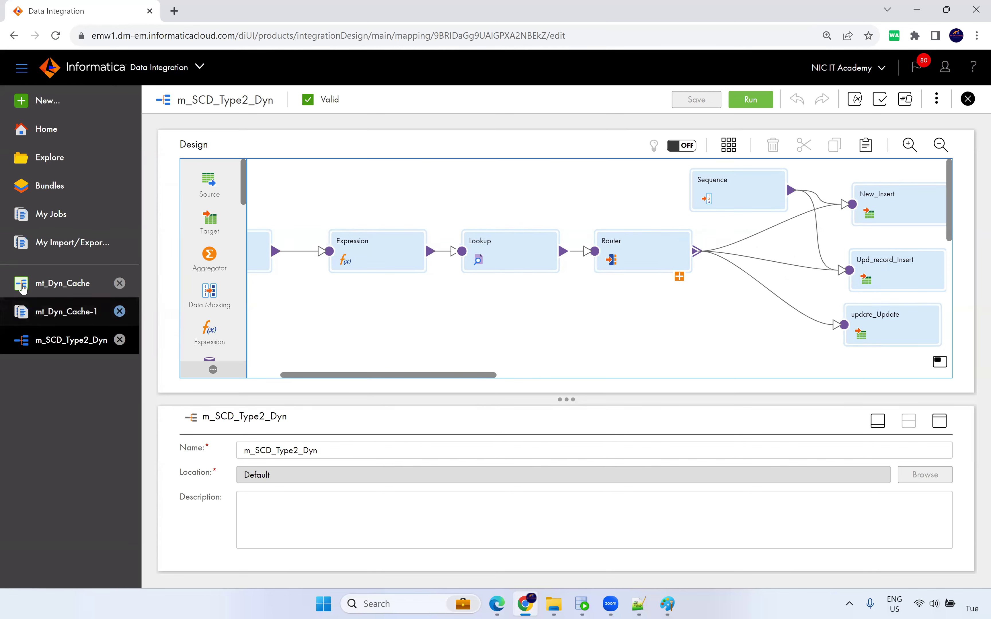
{"action": "left_click", "coordinate": [49, 283]}
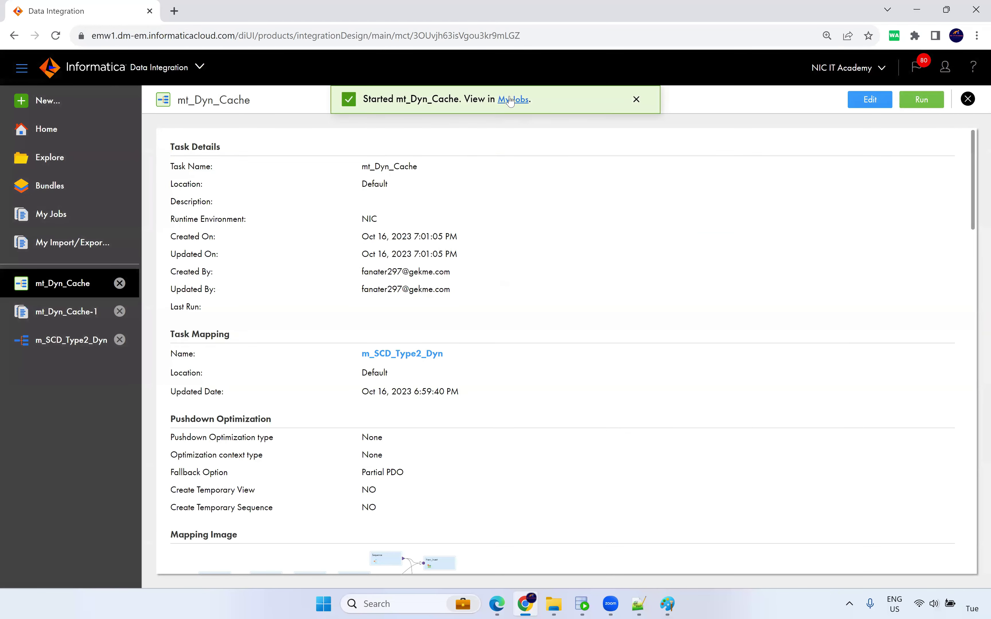
{"action": "left_click", "coordinate": [513, 100]}
{"action": "mouse_move", "coordinate": [579, 605]}
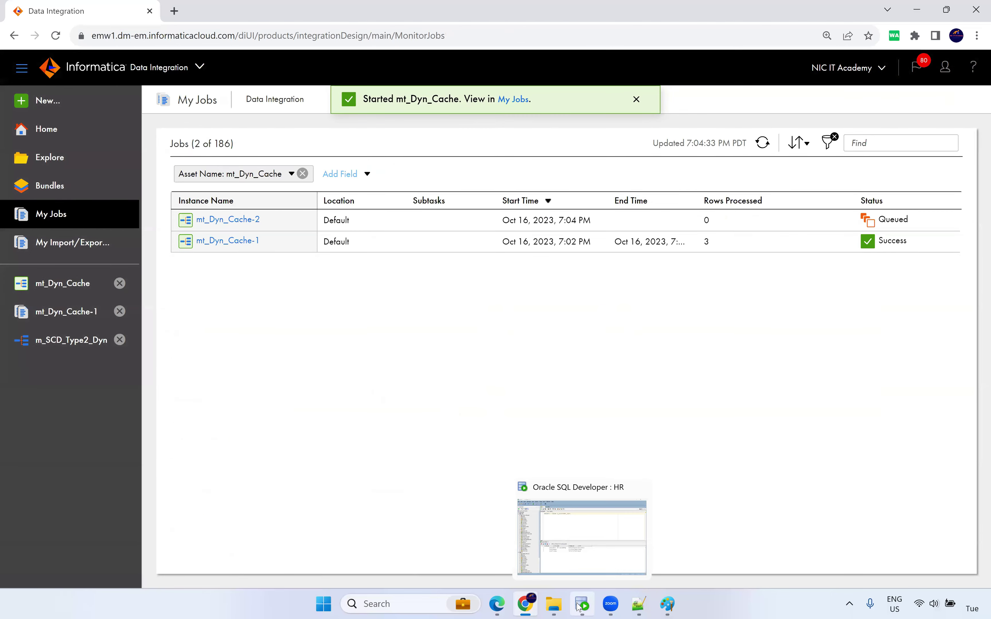
{"action": "left_click", "coordinate": [246, 220]}
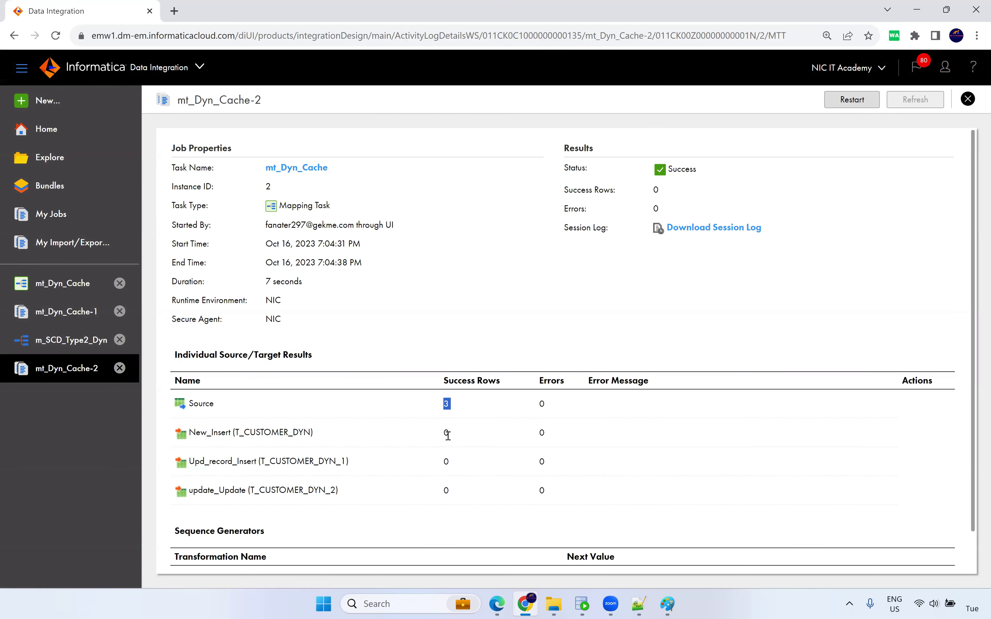
{"action": "left_click", "coordinate": [84, 287]}
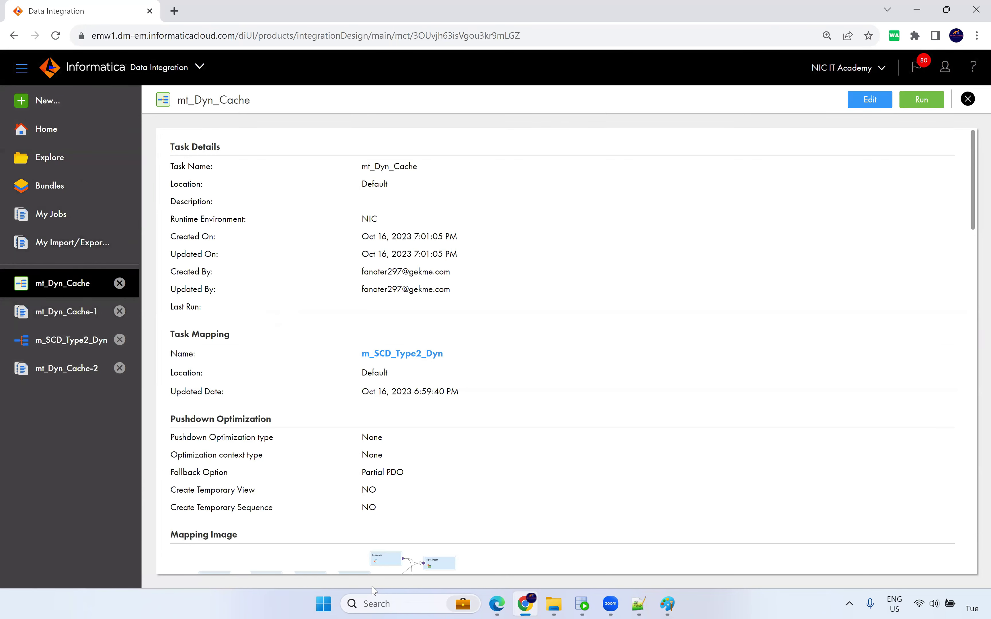
{"action": "left_click", "coordinate": [581, 604]}
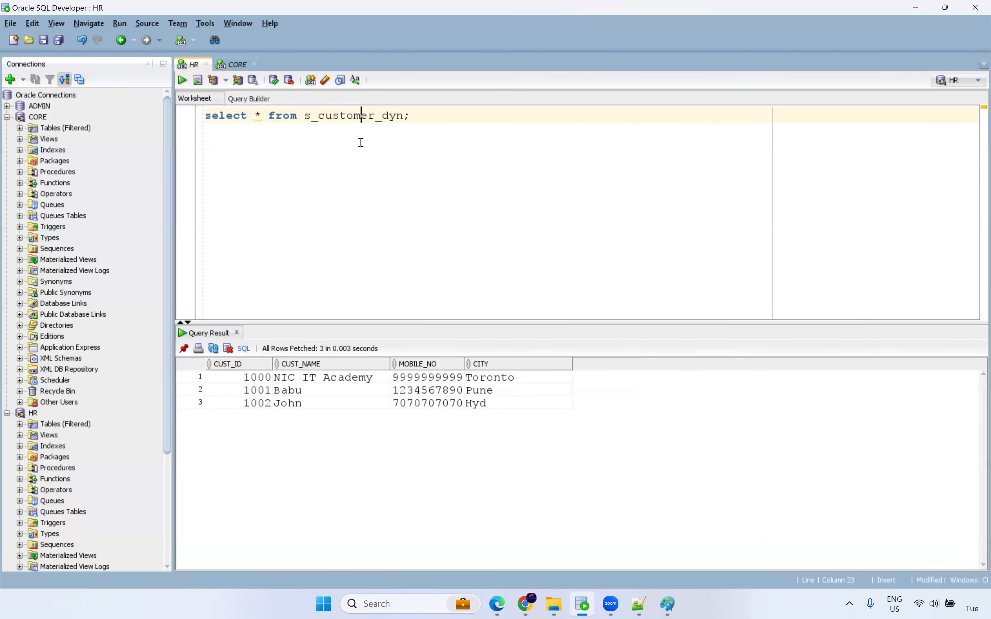
Re-run the query and open the HR S_CUSTOMER_DYN table's Data tab
{"action": "key", "text": "ctrl+Return"}
{"action": "left_click", "coordinate": [7, 117]}
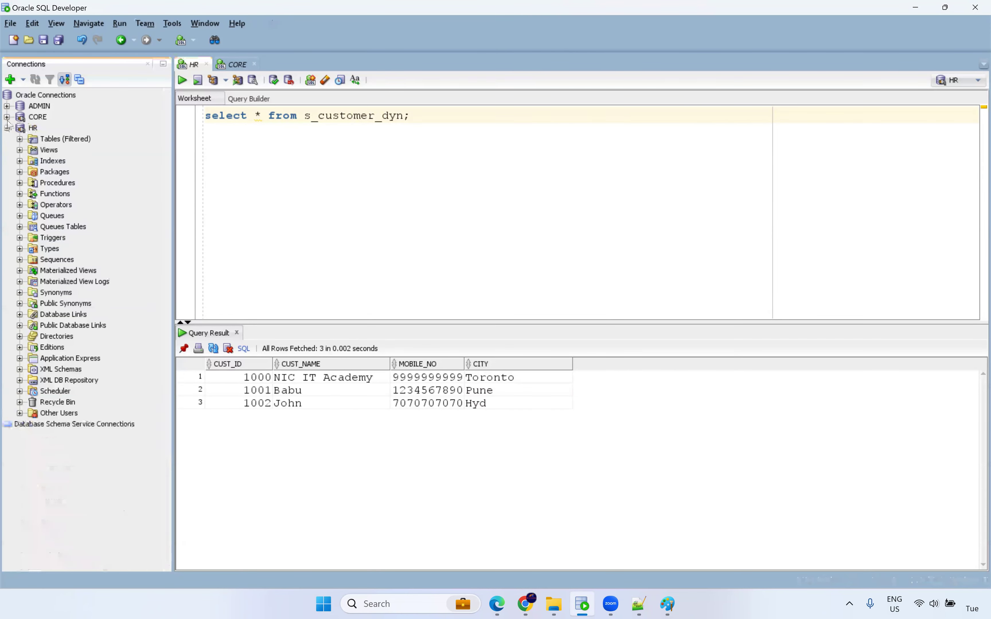
{"action": "left_click", "coordinate": [20, 139]}
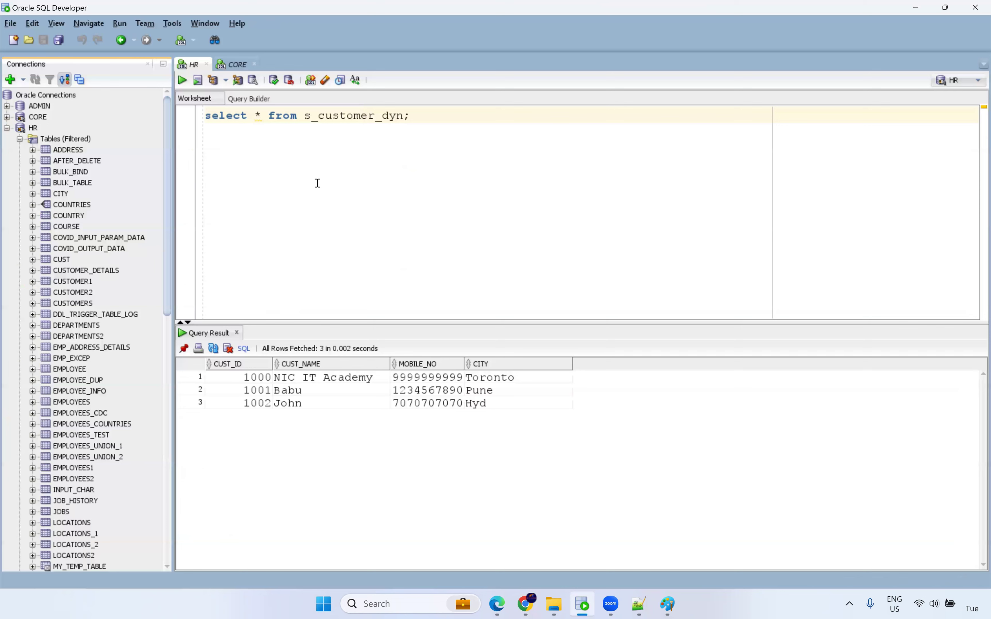
{"action": "scroll", "coordinate": [61, 336], "scroll_direction": "down", "scroll_amount": 7}
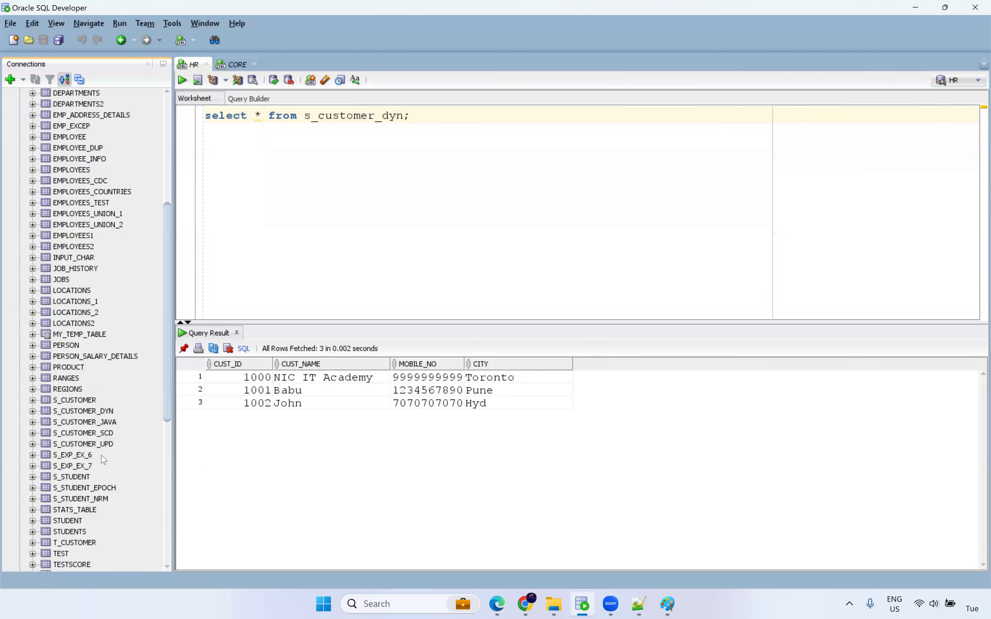
{"action": "double_click", "coordinate": [103, 412]}
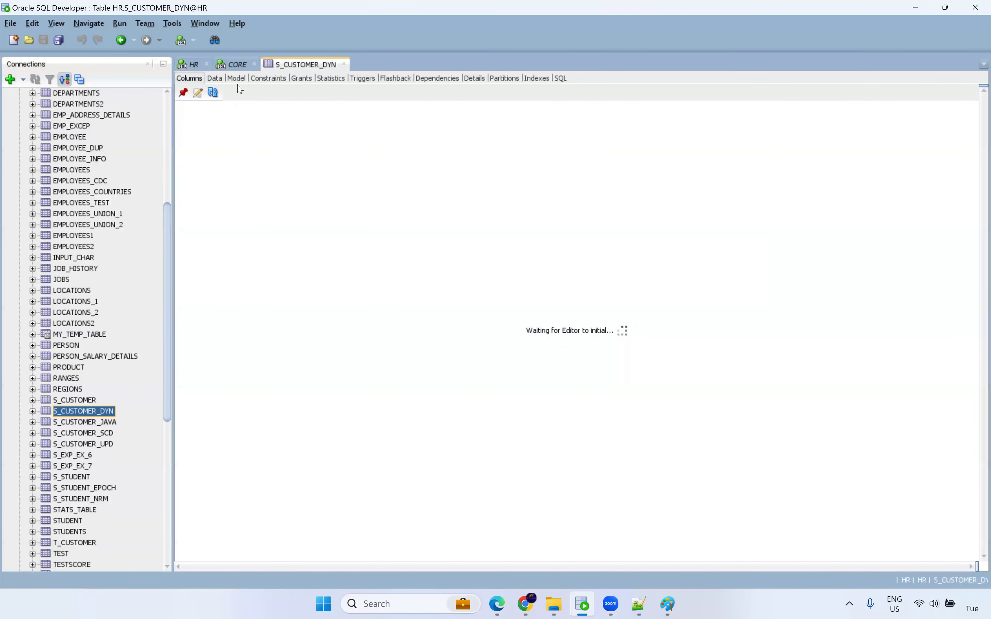
{"action": "left_click", "coordinate": [216, 78]}
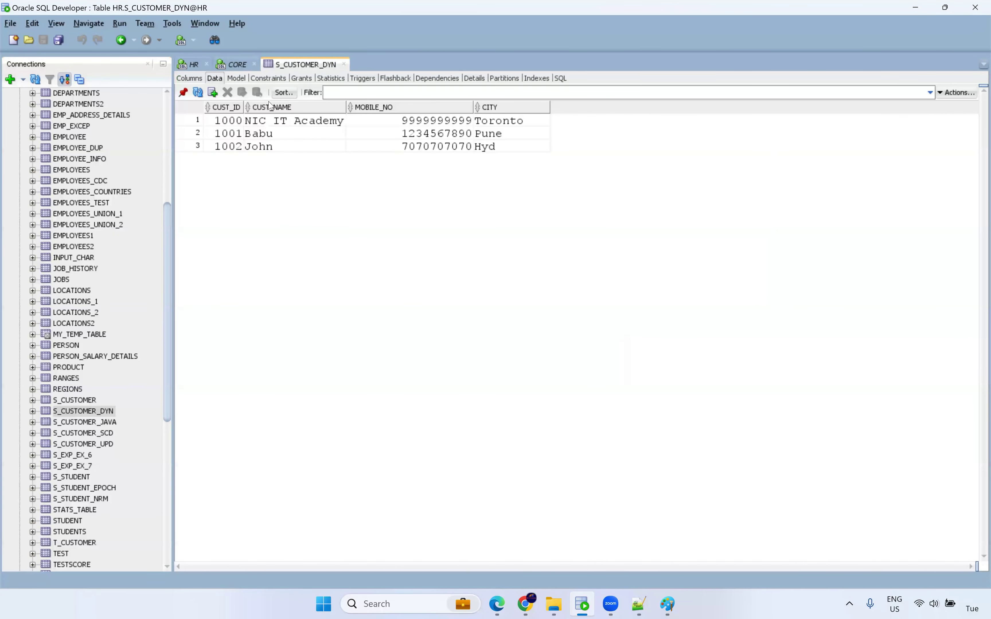
Replace customer 1000's MOBILE_NO with a new number and commit the change
{"action": "left_click", "coordinate": [384, 120]}
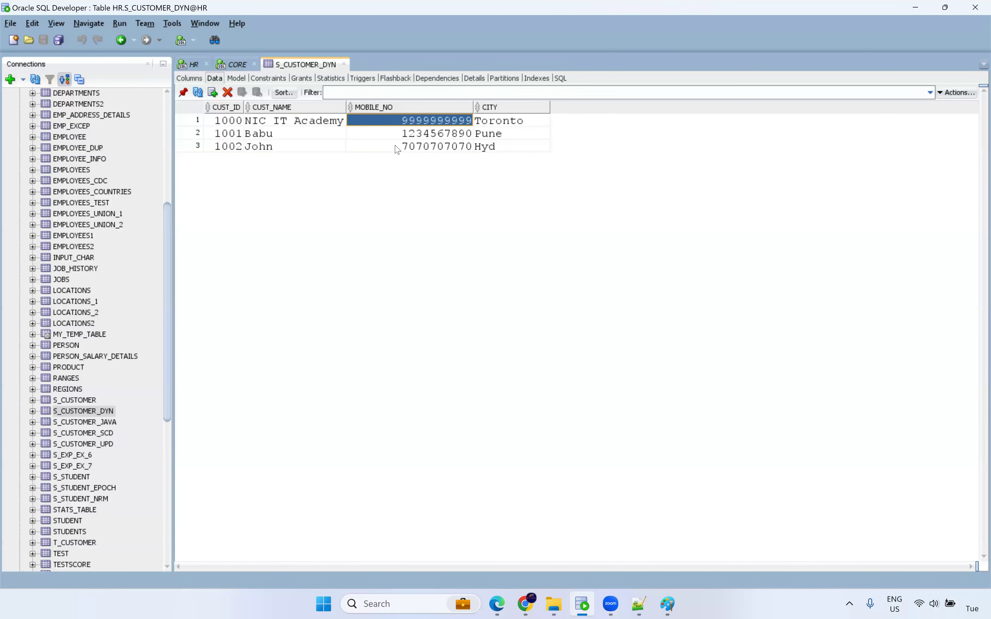
{"action": "double_click", "coordinate": [429, 124]}
{"action": "left_click_drag", "start_coordinate": [425, 120], "coordinate": [326, 181]}
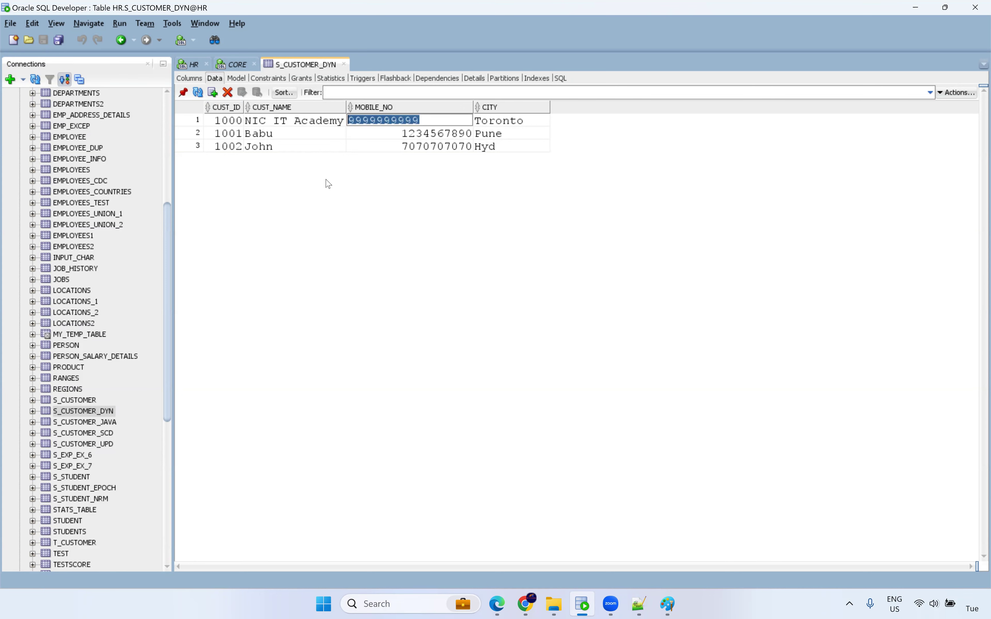
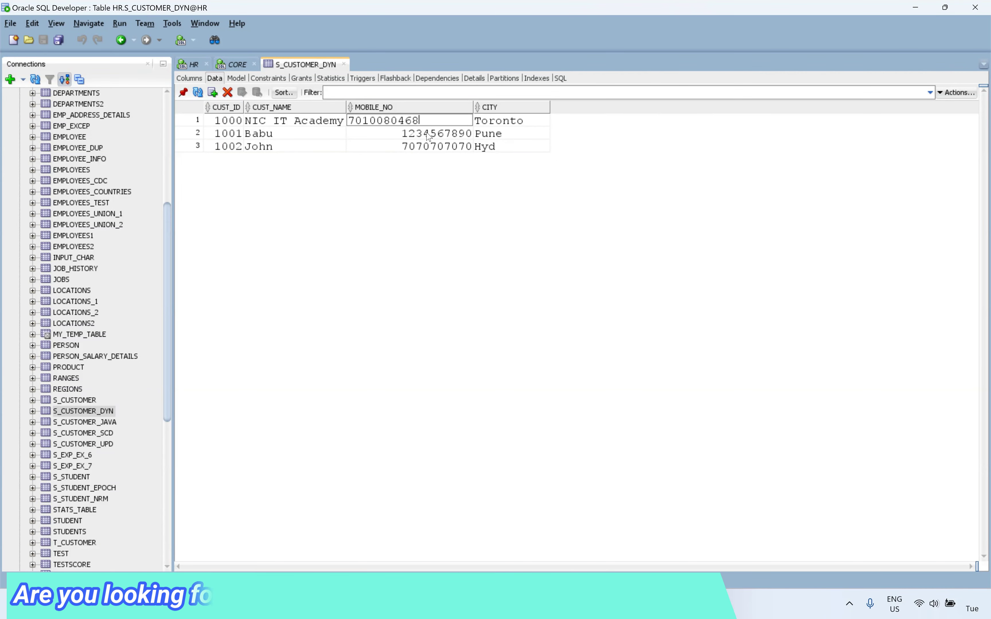
{"action": "key", "text": "Return"}
{"action": "key", "text": "Down"}
{"action": "left_click", "coordinate": [392, 122]}
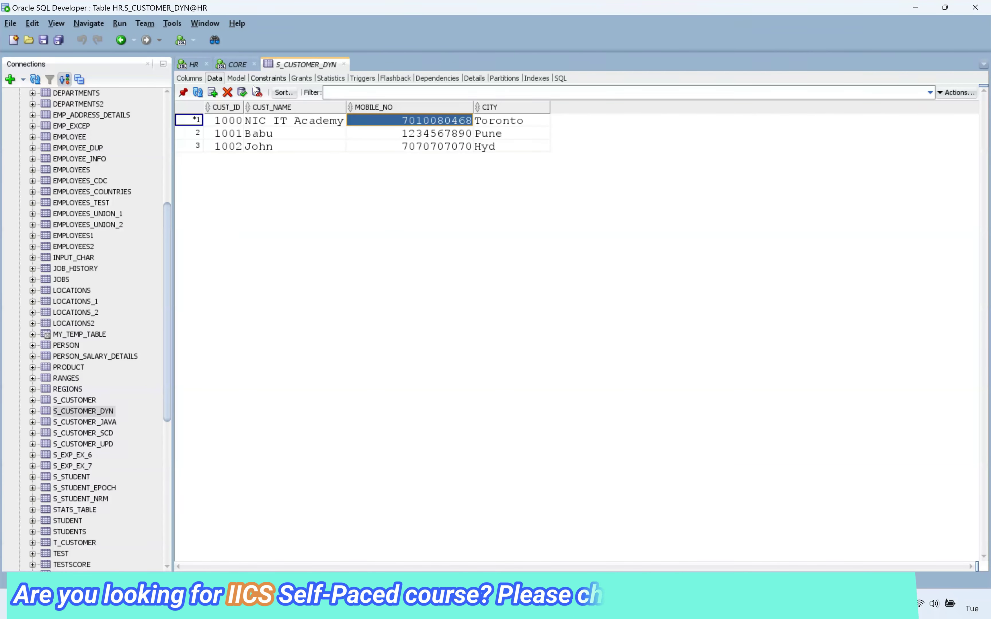
{"action": "left_click", "coordinate": [244, 92]}
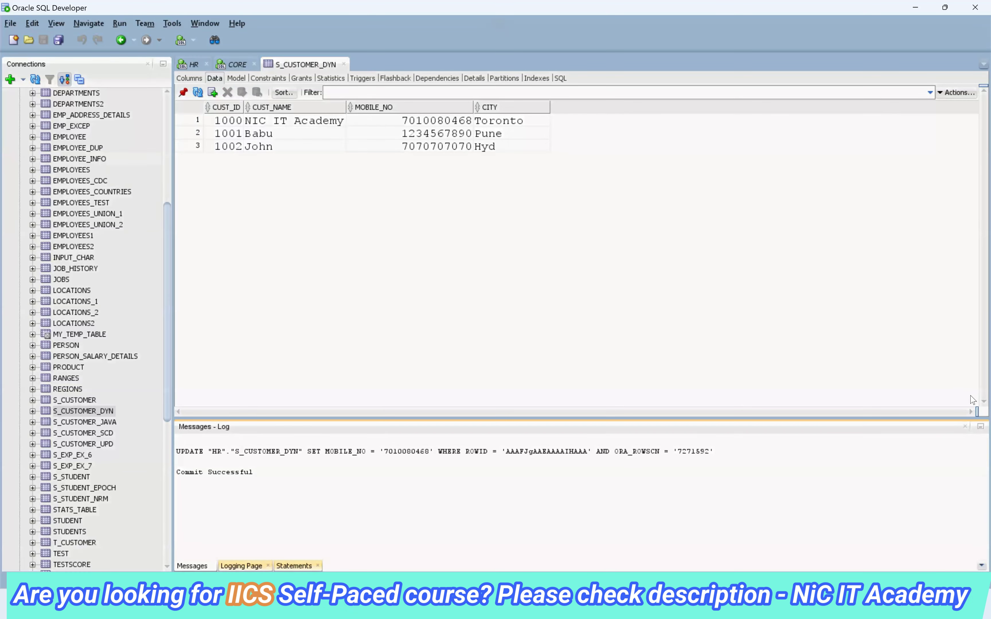
{"action": "left_click", "coordinate": [965, 426]}
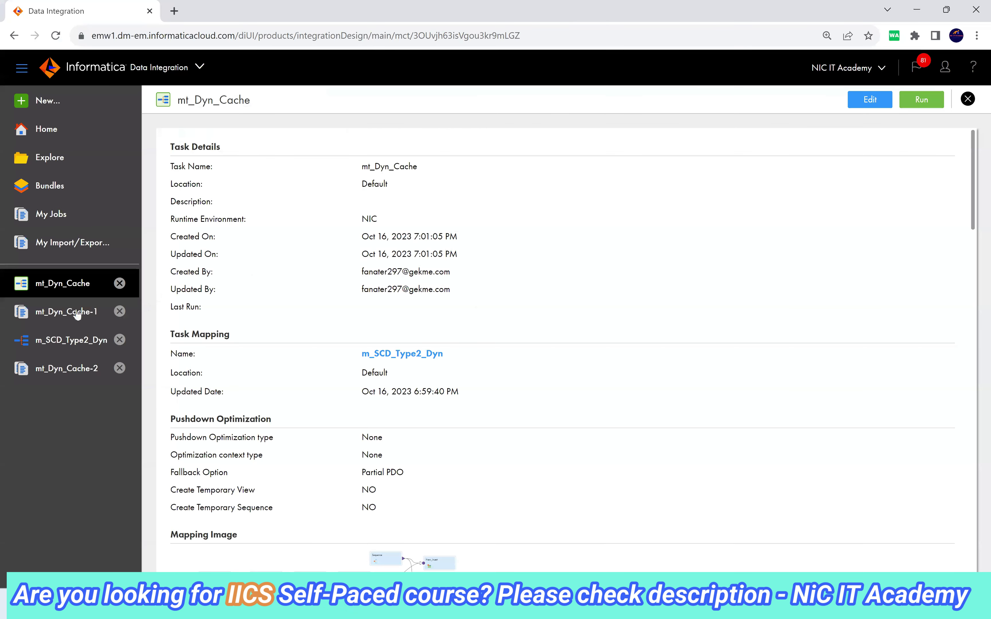
{"action": "left_click", "coordinate": [78, 340]}
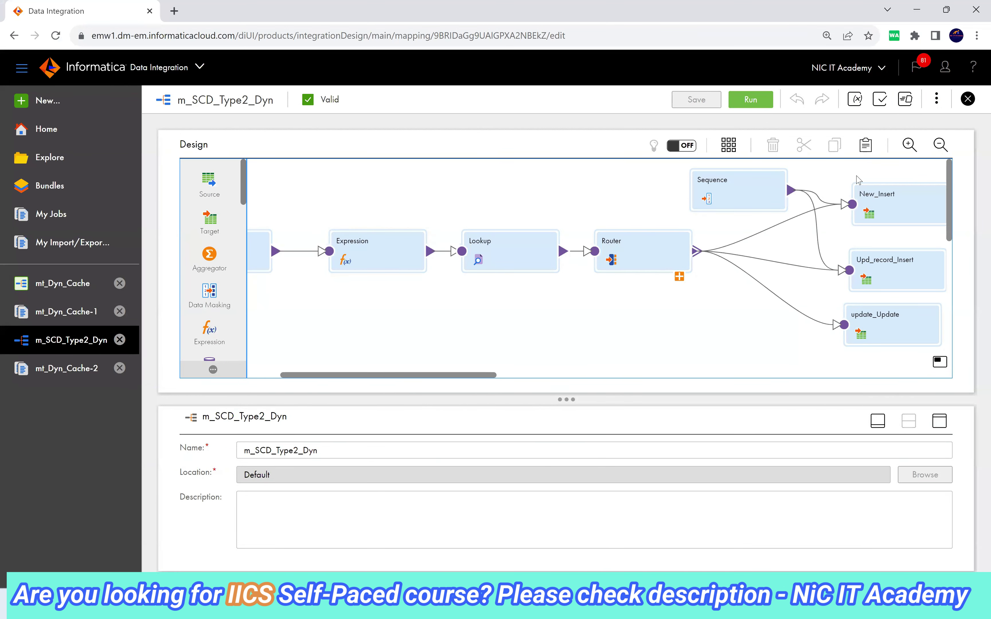
Run a data preview of the m_SCD_Type2_Dyn Lookup transformation
{"action": "left_click", "coordinate": [509, 252]}
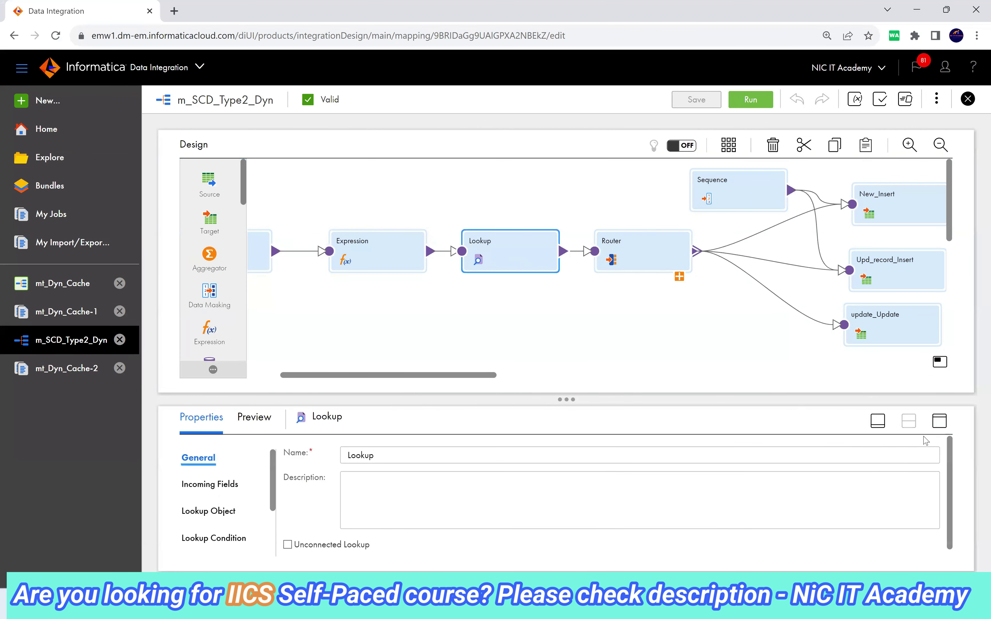
{"action": "left_click", "coordinate": [939, 421]}
{"action": "left_click", "coordinate": [279, 152]}
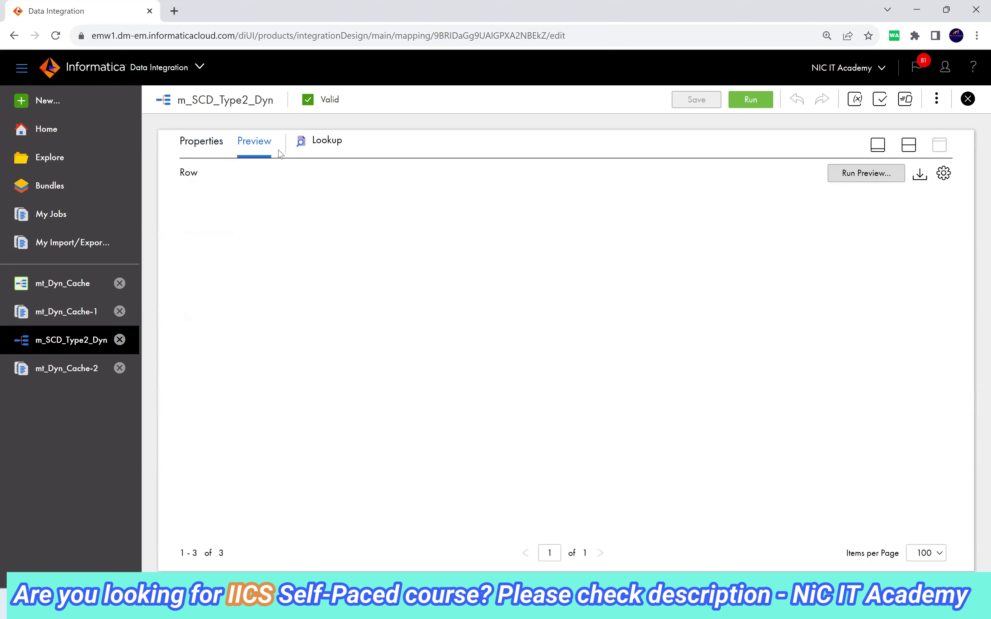
{"action": "left_click", "coordinate": [894, 173]}
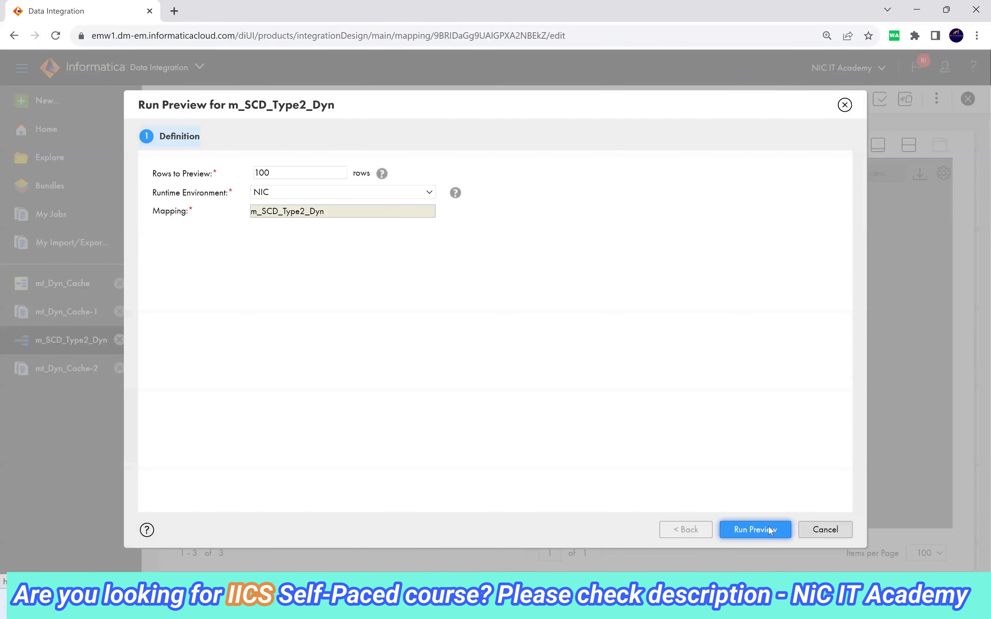
{"action": "left_click", "coordinate": [770, 529]}
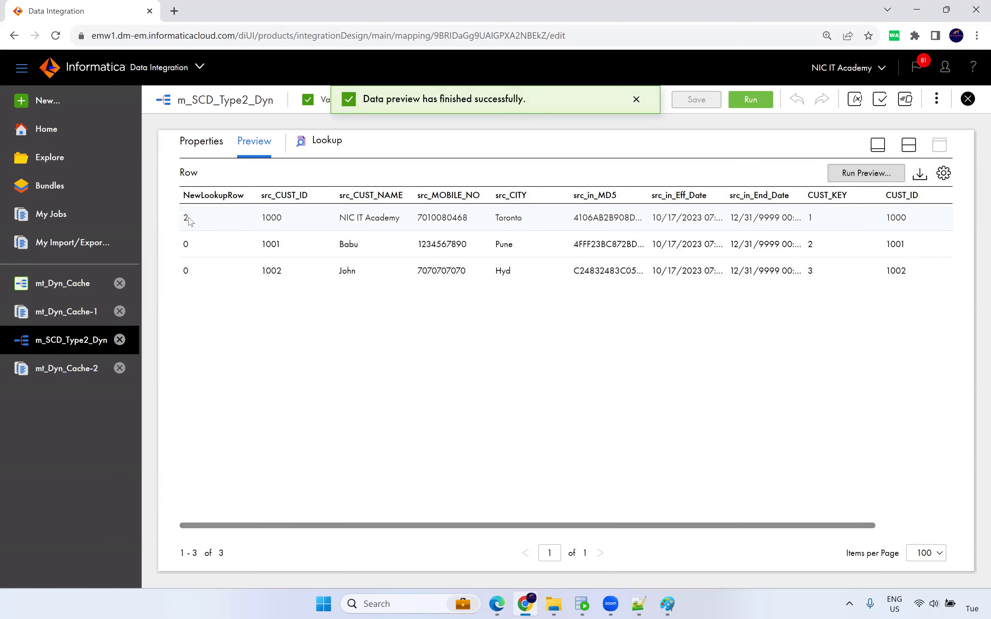
Compare customer 1000's new mobile number, src_in_MD5 and MD5_CHECKSUM in the preview
{"action": "left_click", "coordinate": [188, 218]}
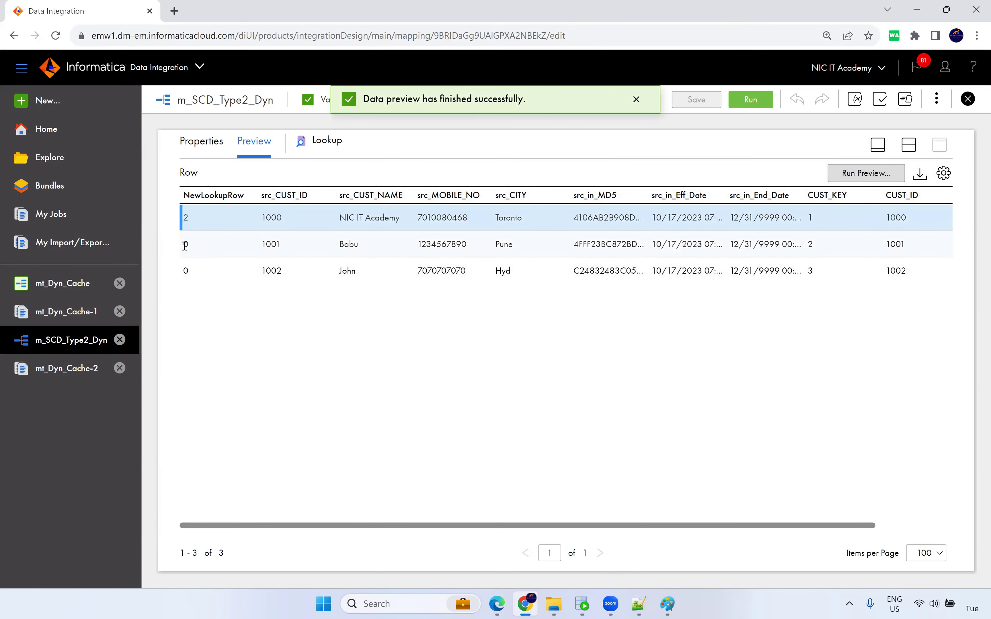
{"action": "left_click", "coordinate": [184, 245]}
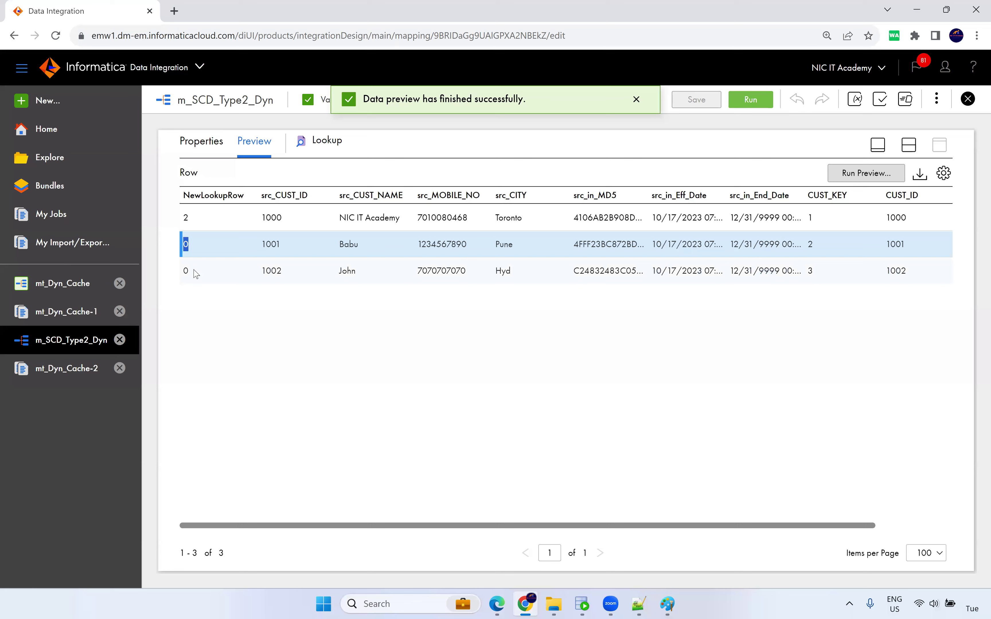
{"action": "double_click", "coordinate": [433, 217]}
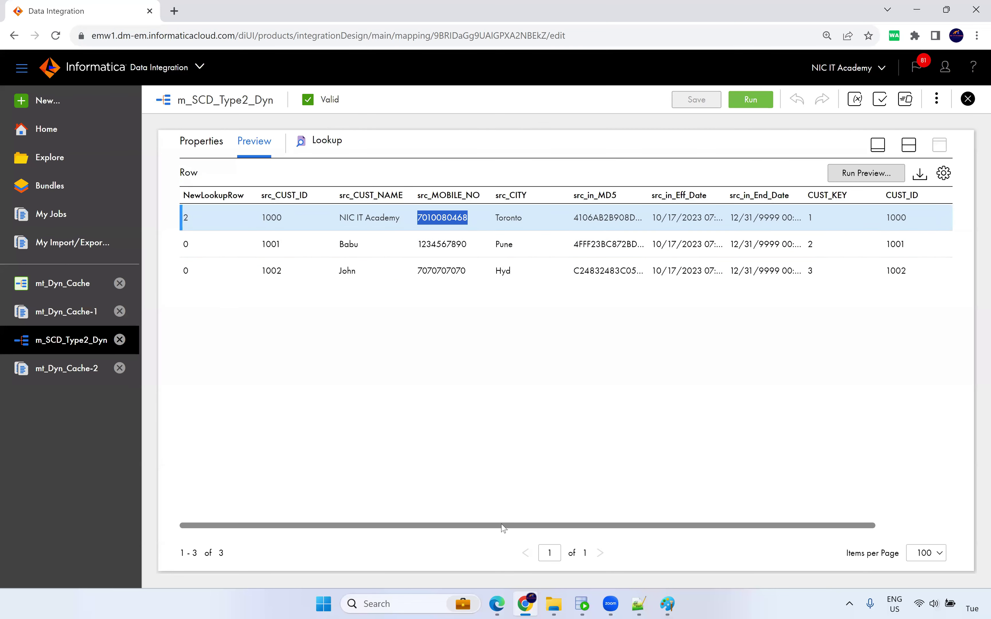
{"action": "left_click_drag", "start_coordinate": [503, 527], "coordinate": [654, 550]}
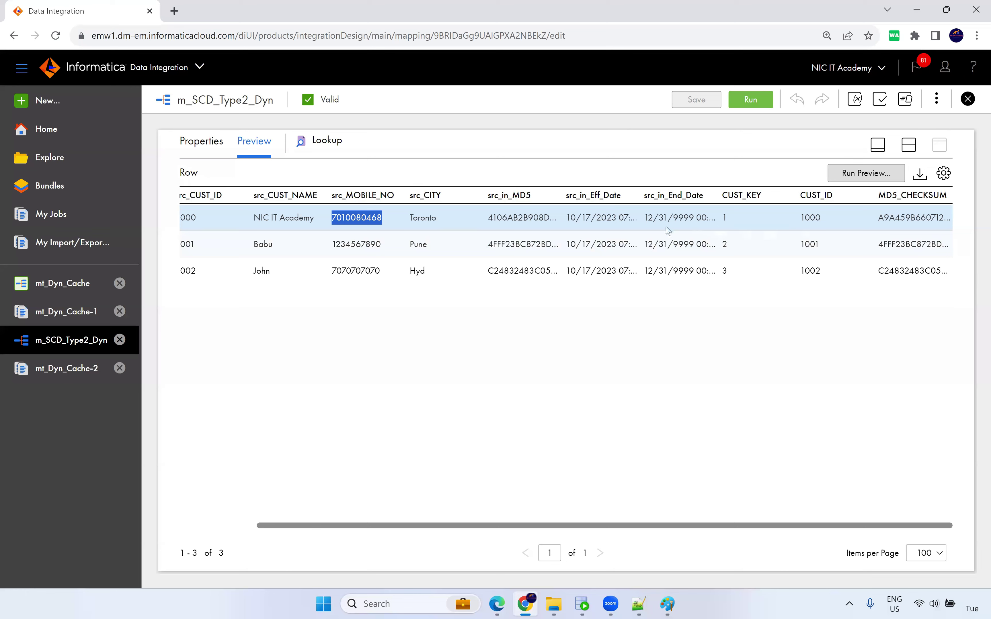
{"action": "left_click", "coordinate": [768, 528]}
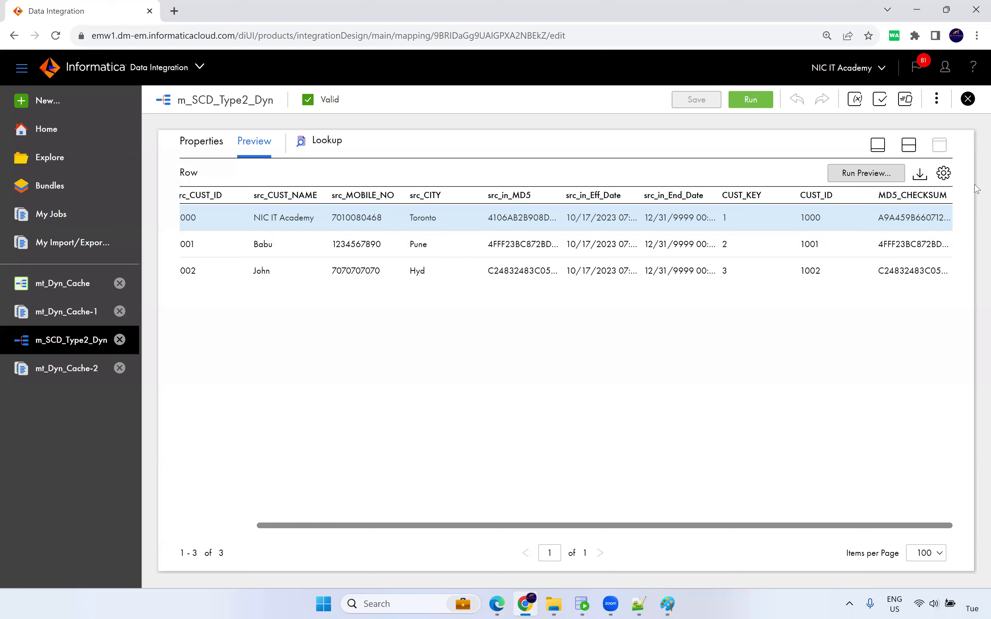
{"action": "double_click", "coordinate": [516, 219]}
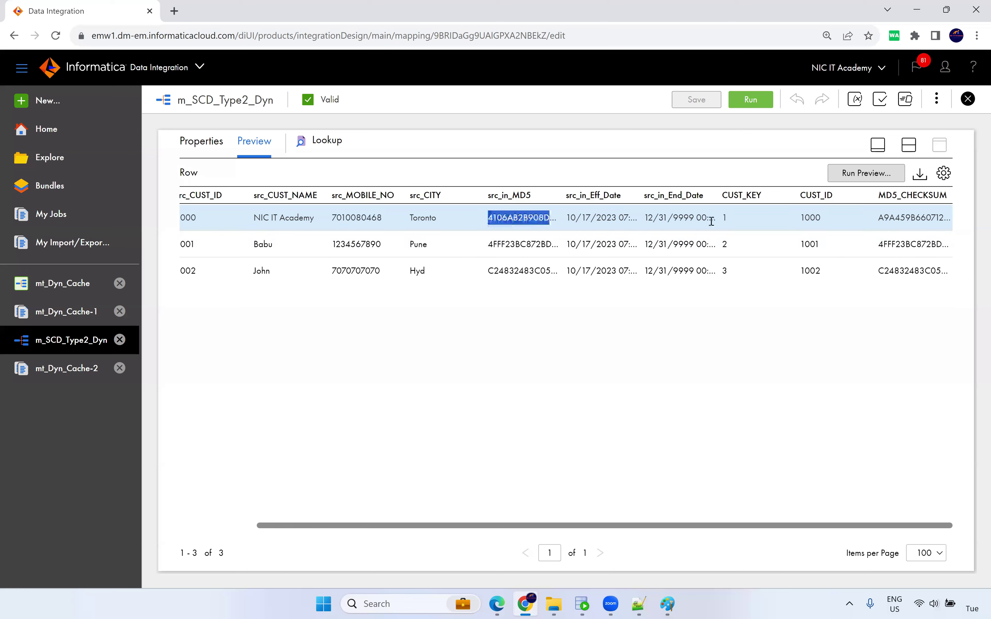
{"action": "double_click", "coordinate": [925, 217]}
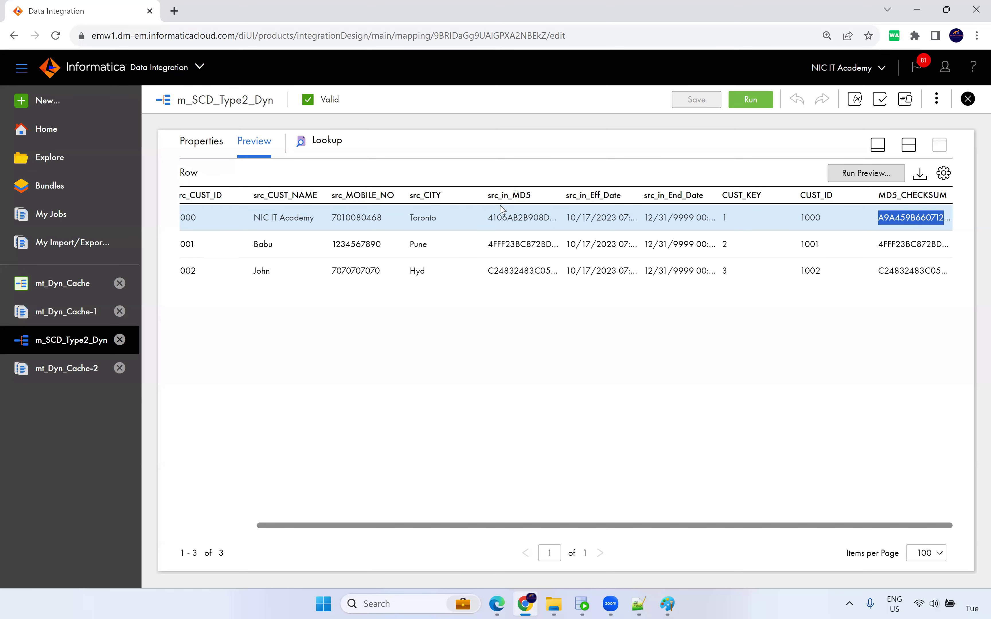
{"action": "double_click", "coordinate": [513, 218]}
{"action": "double_click", "coordinate": [344, 218]}
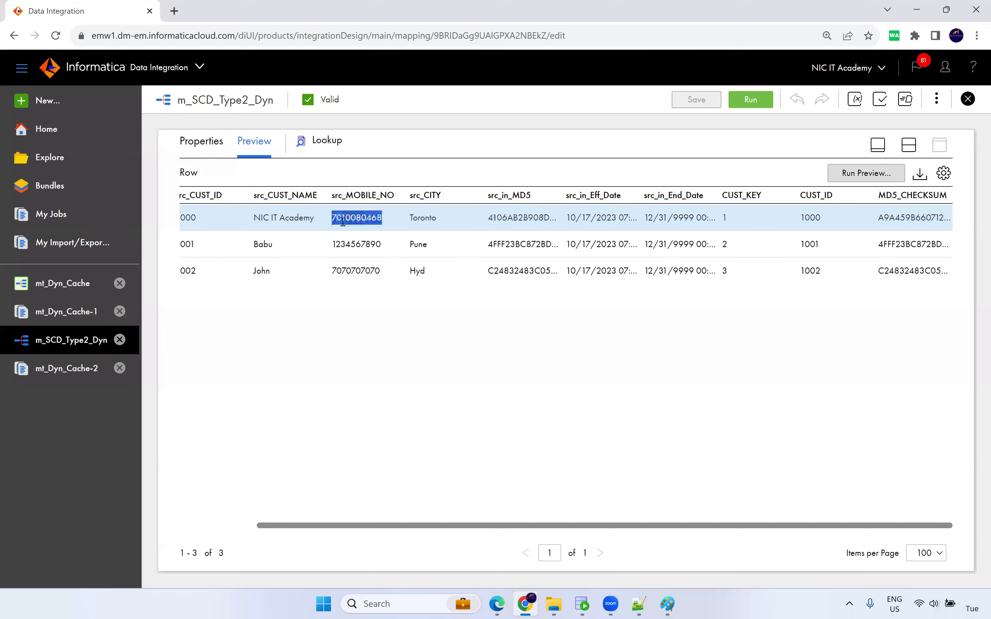
{"action": "double_click", "coordinate": [500, 217]}
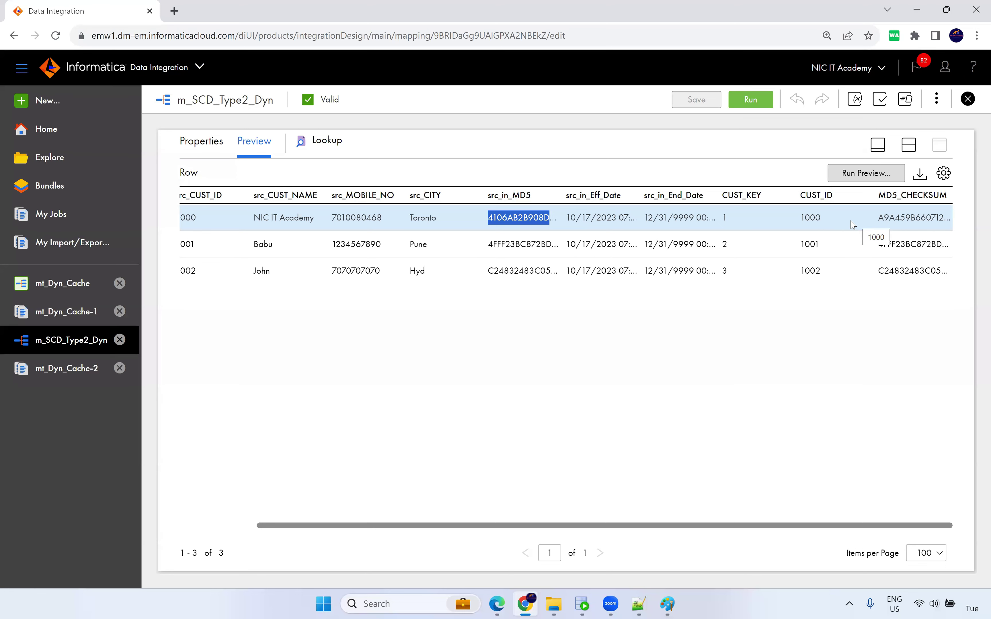
{"action": "left_click_drag", "start_coordinate": [477, 526], "coordinate": [401, 525]}
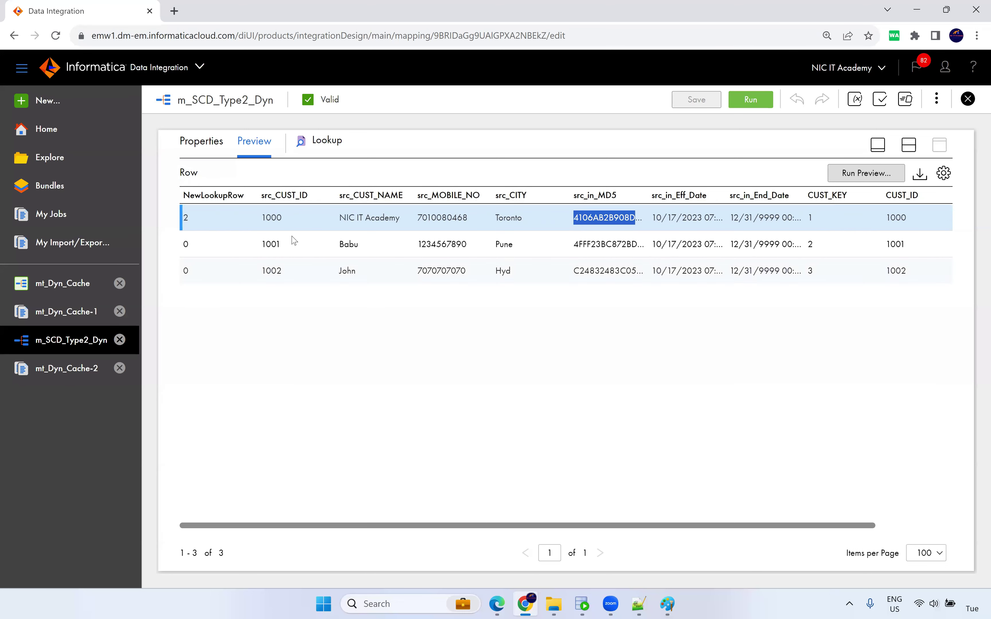
{"action": "left_click", "coordinate": [526, 604]}
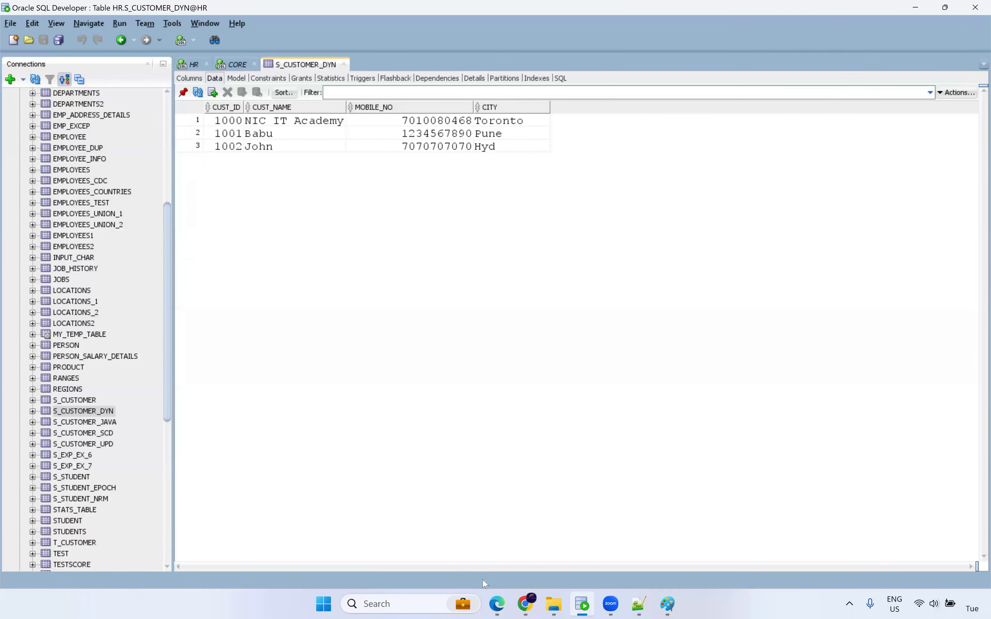
Run mt_Dyn_Cache and open the mt_Dyn_Cache-3 job details showing 3 source rows
{"action": "left_click", "coordinate": [526, 603]}
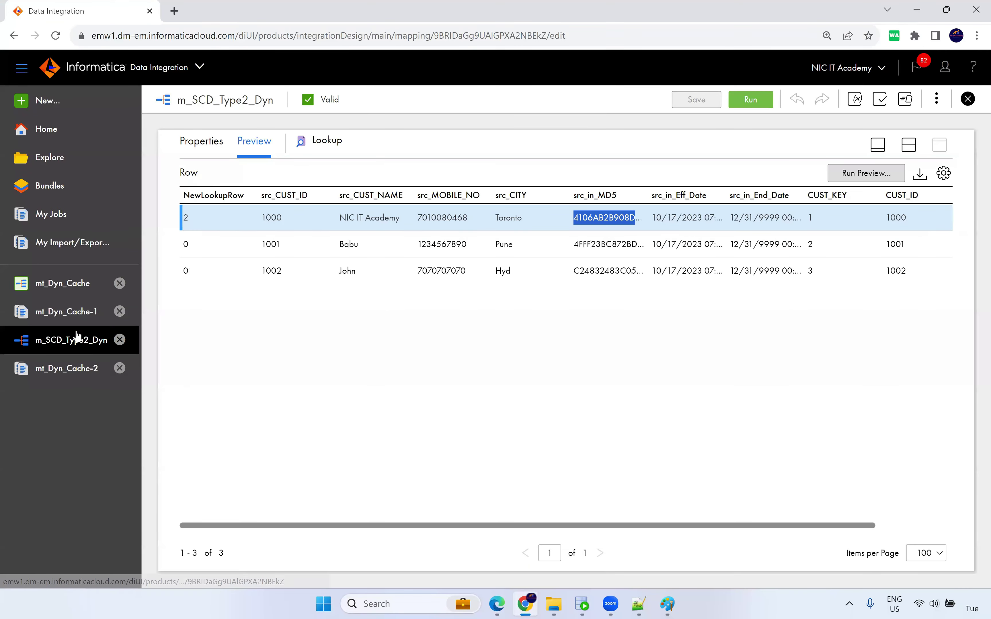
{"action": "left_click", "coordinate": [80, 284]}
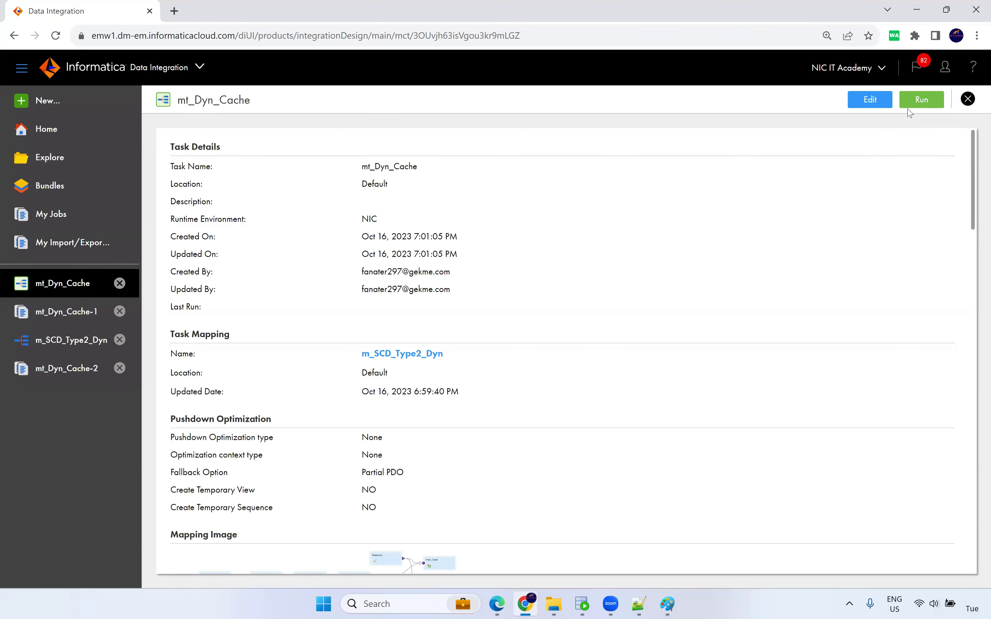
{"action": "left_click", "coordinate": [920, 101]}
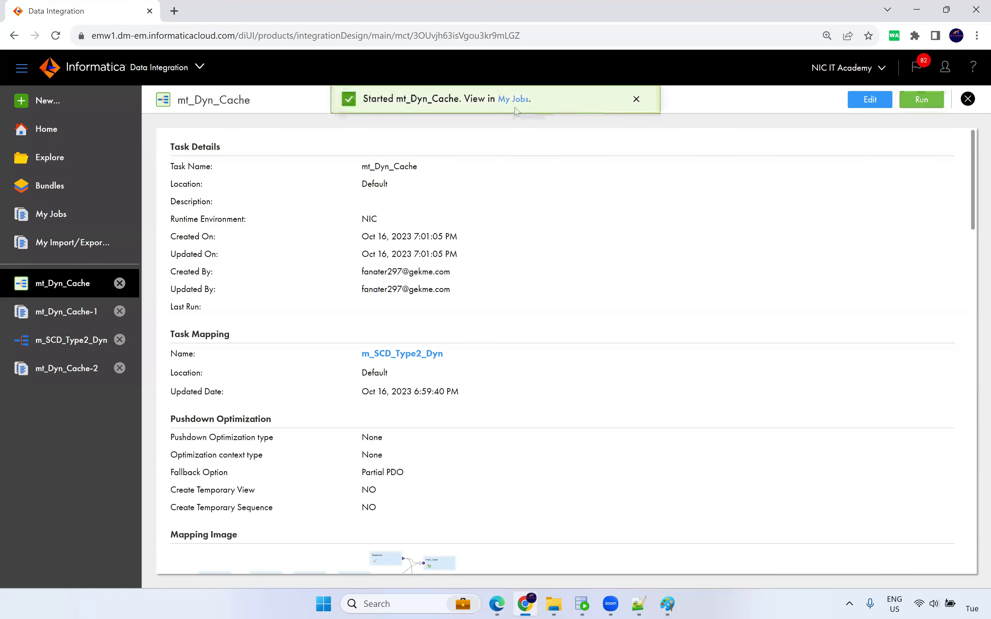
{"action": "left_click", "coordinate": [517, 101]}
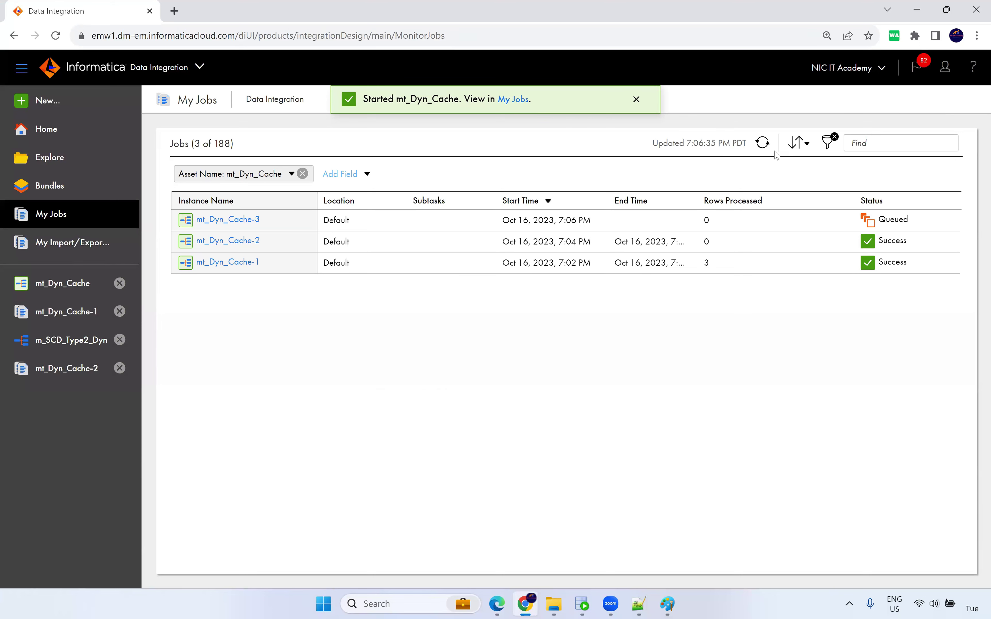
{"action": "left_click", "coordinate": [763, 144]}
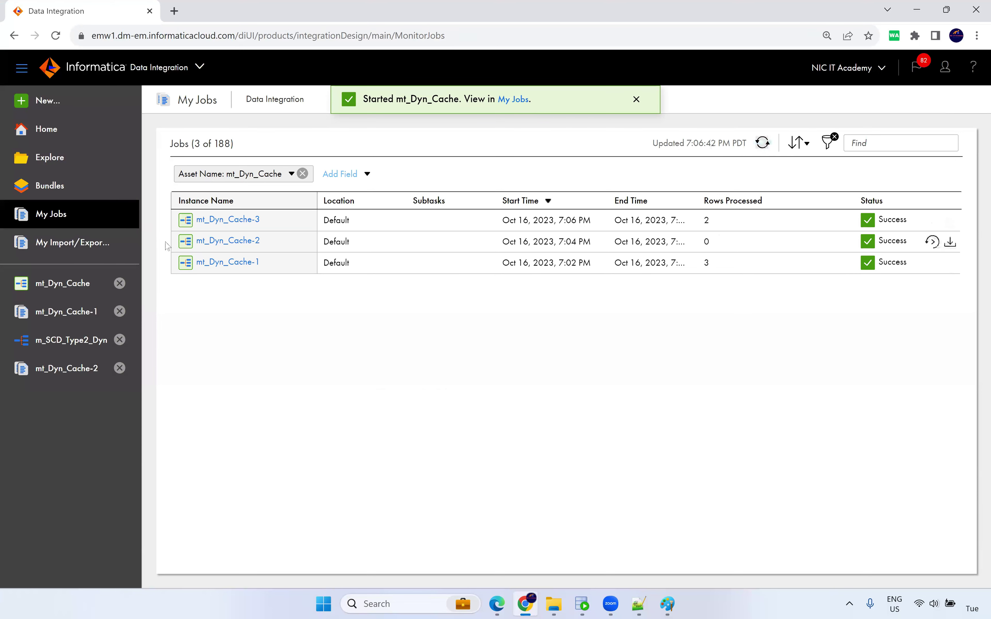
{"action": "left_click", "coordinate": [251, 220]}
{"action": "scroll", "coordinate": [307, 226], "scroll_direction": "down", "scroll_amount": 1}
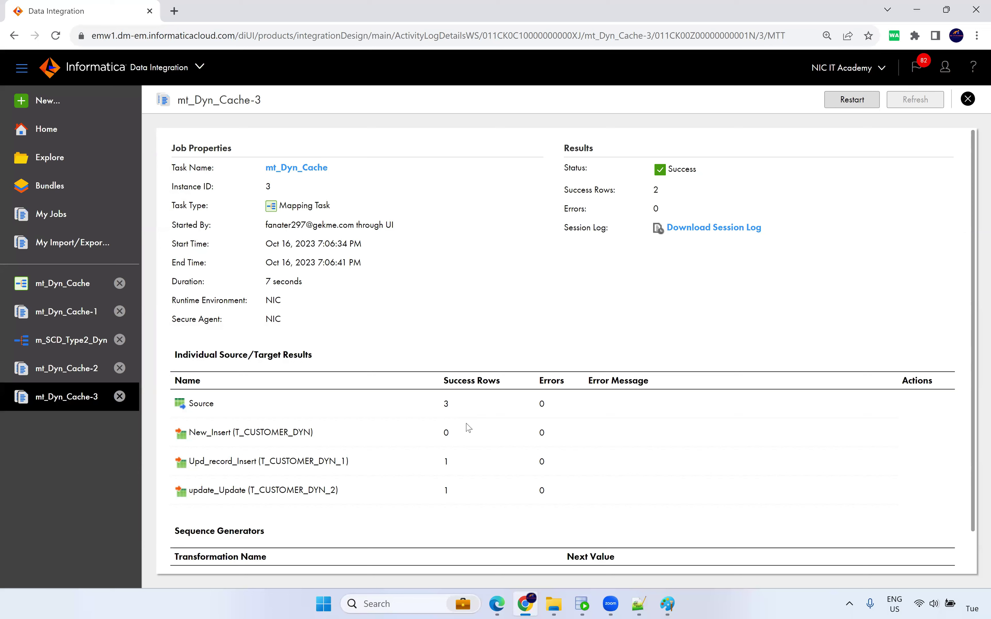
{"action": "left_click_drag", "start_coordinate": [459, 414], "coordinate": [430, 491]}
Run the t_customer_dyn query in SQL Developer's CORE worksheet
{"action": "left_click", "coordinate": [581, 604]}
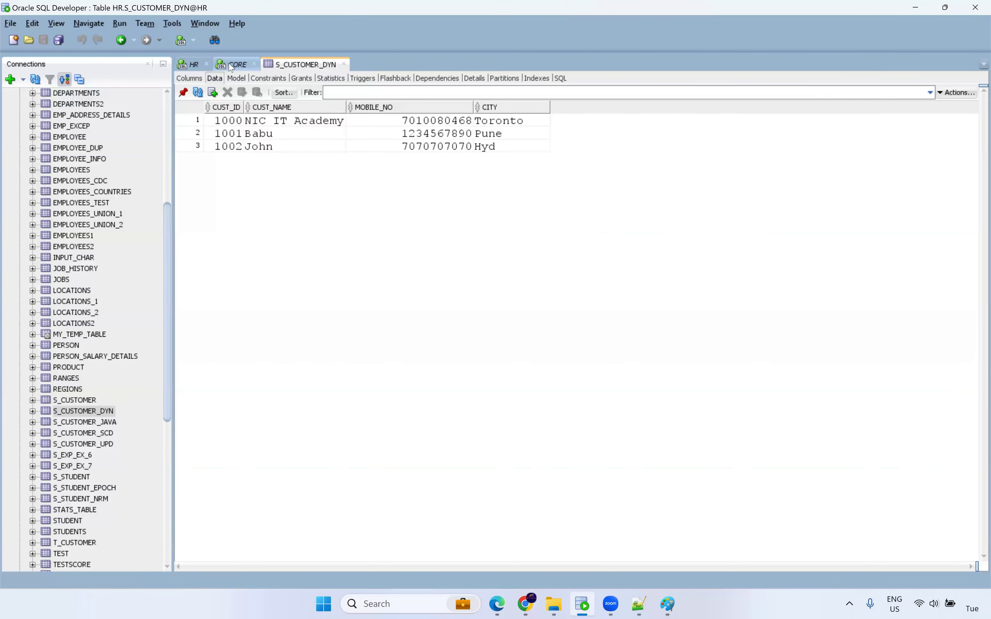
{"action": "left_click", "coordinate": [237, 64]}
{"action": "key", "text": "ctrl+Return"}
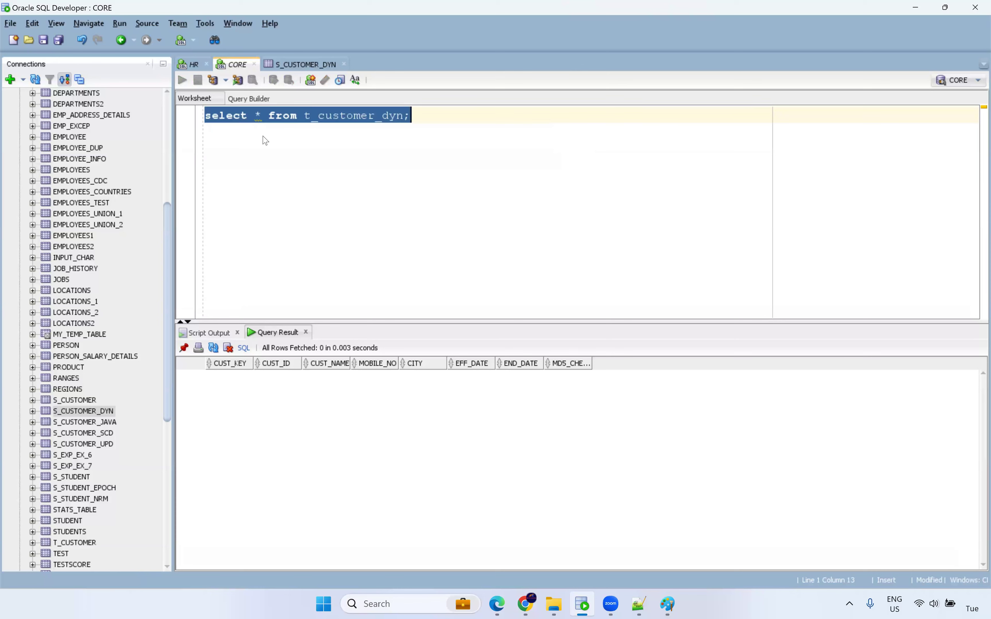
Compare customer 1000's old end-dated record with its new current record and checksums
{"action": "left_click_drag", "start_coordinate": [251, 418], "coordinate": [712, 419]}
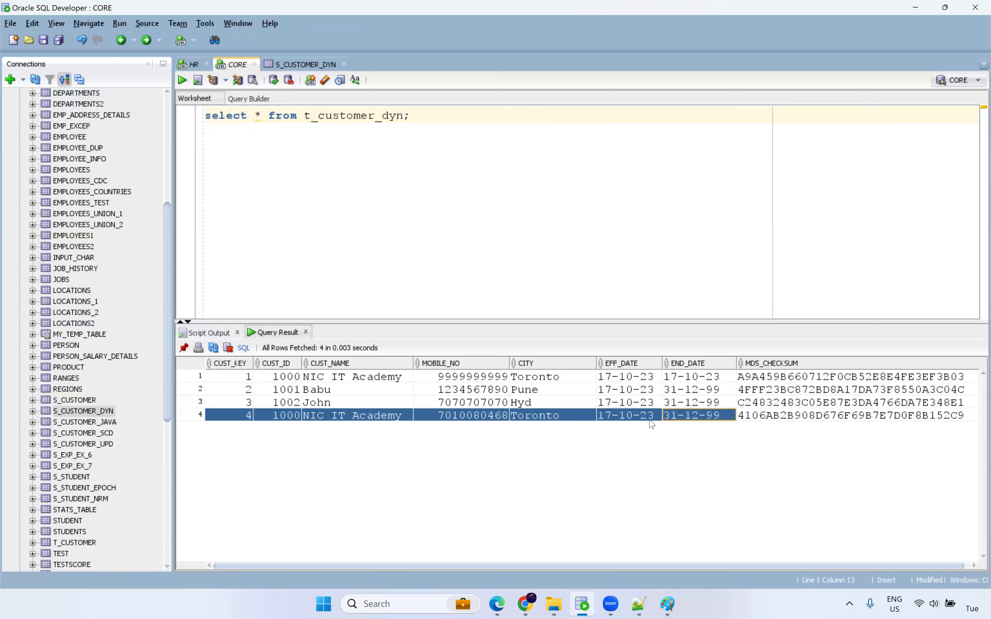
{"action": "left_click", "coordinate": [627, 419], "text": "ctrl"}
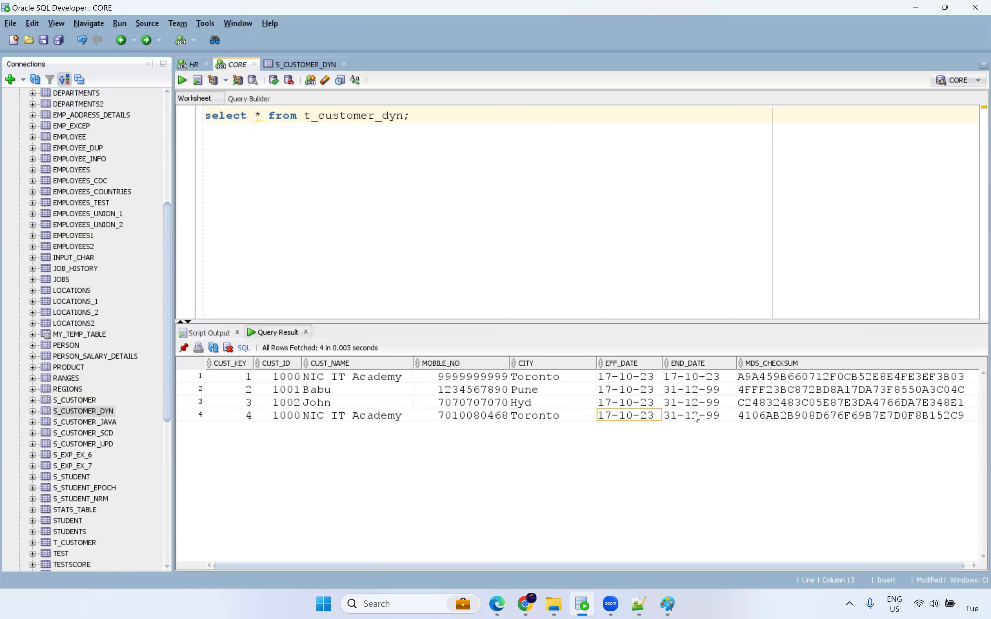
{"action": "left_click_drag", "start_coordinate": [620, 377], "coordinate": [704, 380]}
{"action": "left_click_drag", "start_coordinate": [290, 377], "coordinate": [707, 379]}
{"action": "left_click", "coordinate": [492, 378]}
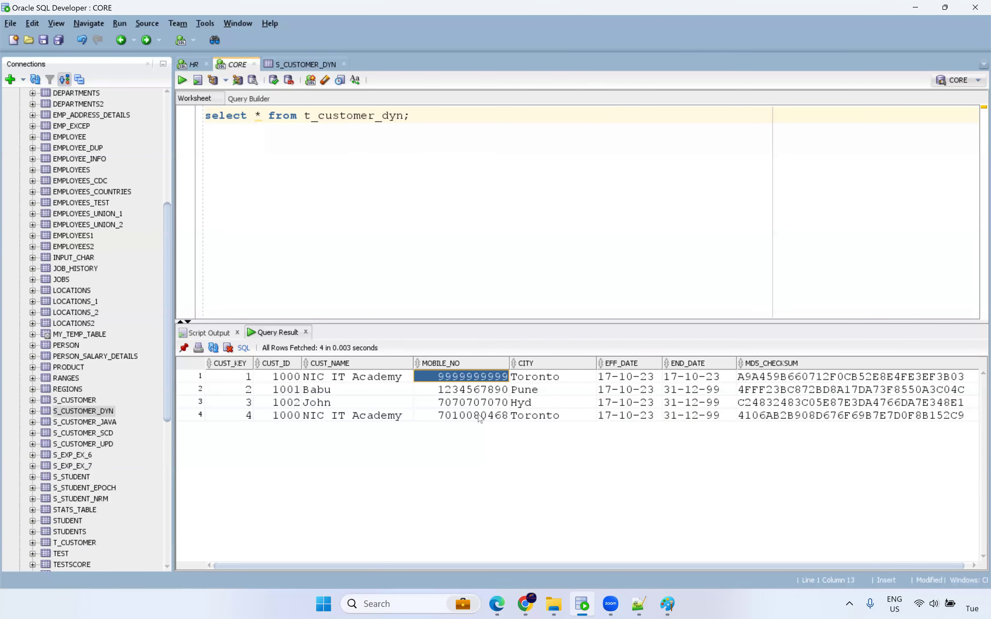
{"action": "left_click", "coordinate": [481, 417], "text": "ctrl"}
{"action": "left_click_drag", "start_coordinate": [637, 381], "coordinate": [714, 379]}
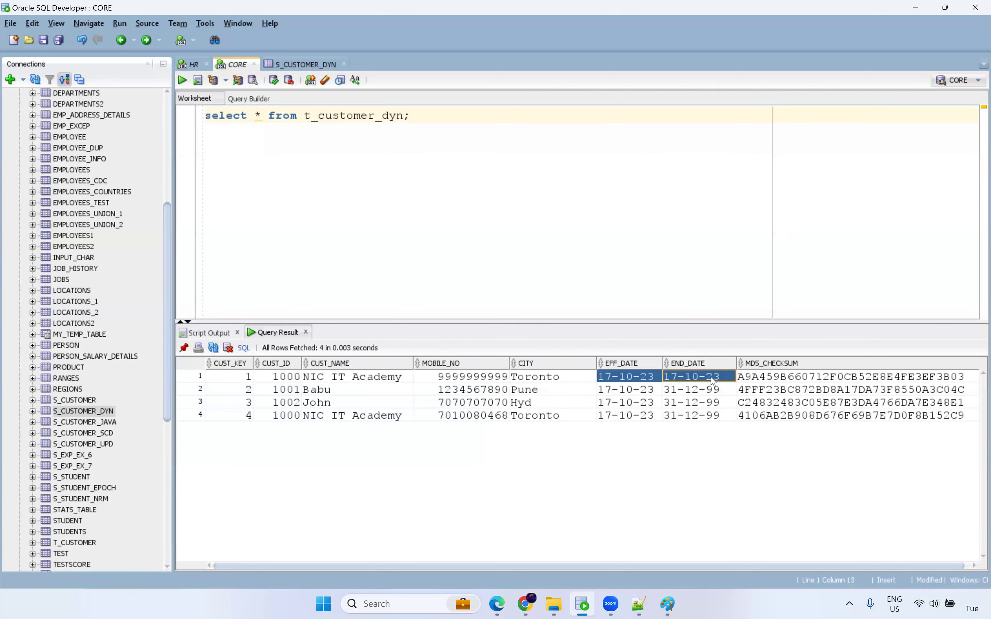
{"action": "left_click", "coordinate": [767, 381]}
{"action": "left_click", "coordinate": [761, 415], "text": "ctrl"}
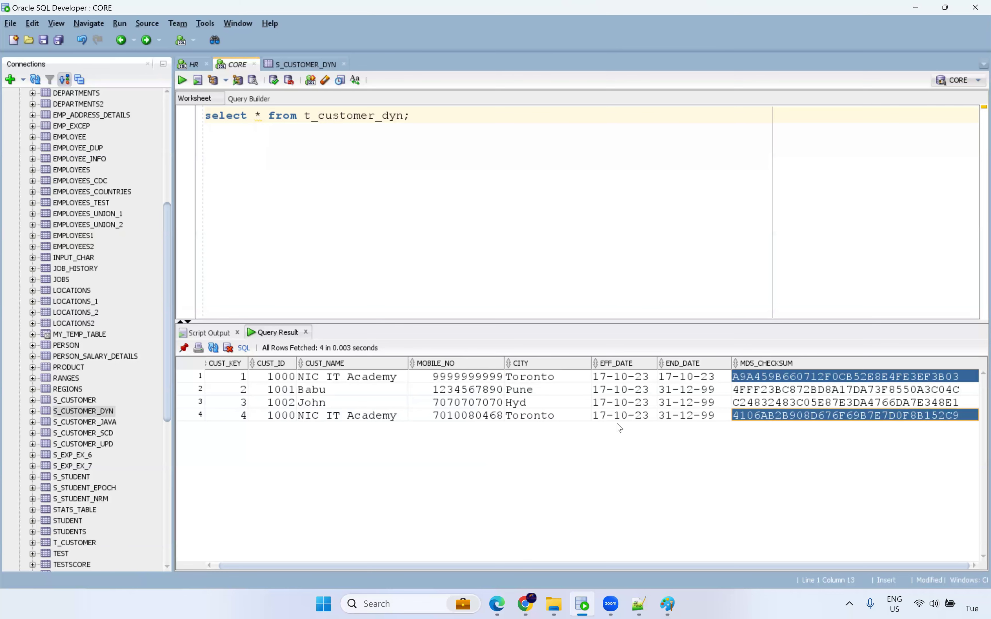
{"action": "left_click_drag", "start_coordinate": [551, 319], "coordinate": [548, 281]}
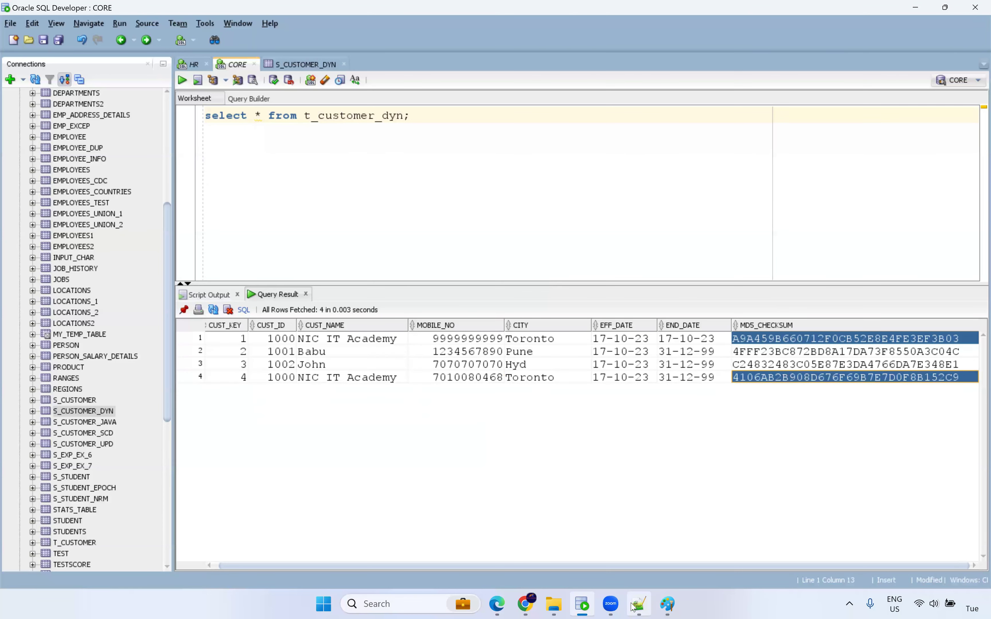
{"action": "left_click", "coordinate": [657, 549]}
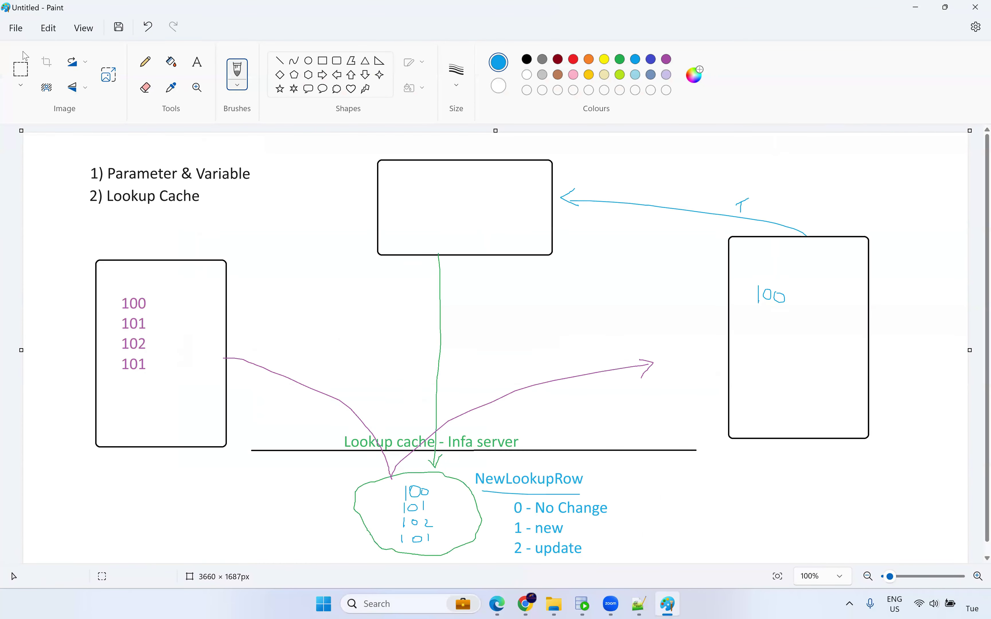
Save the Paint diagram as dynamic_lookup_cache1.png
{"action": "left_click", "coordinate": [16, 29]}
{"action": "left_click", "coordinate": [59, 134]}
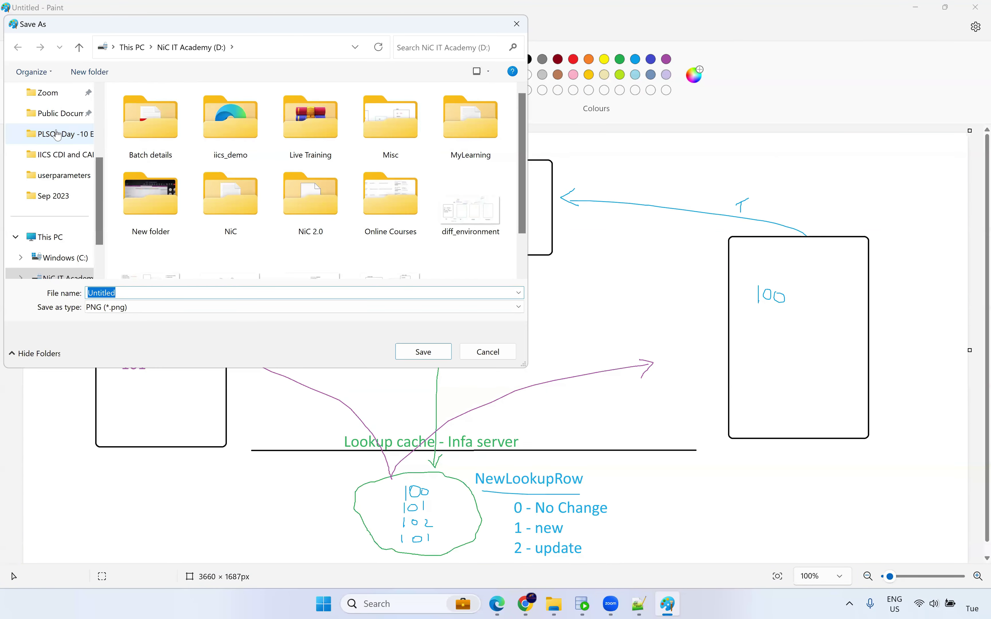
{"action": "type", "text": "Dyn"}
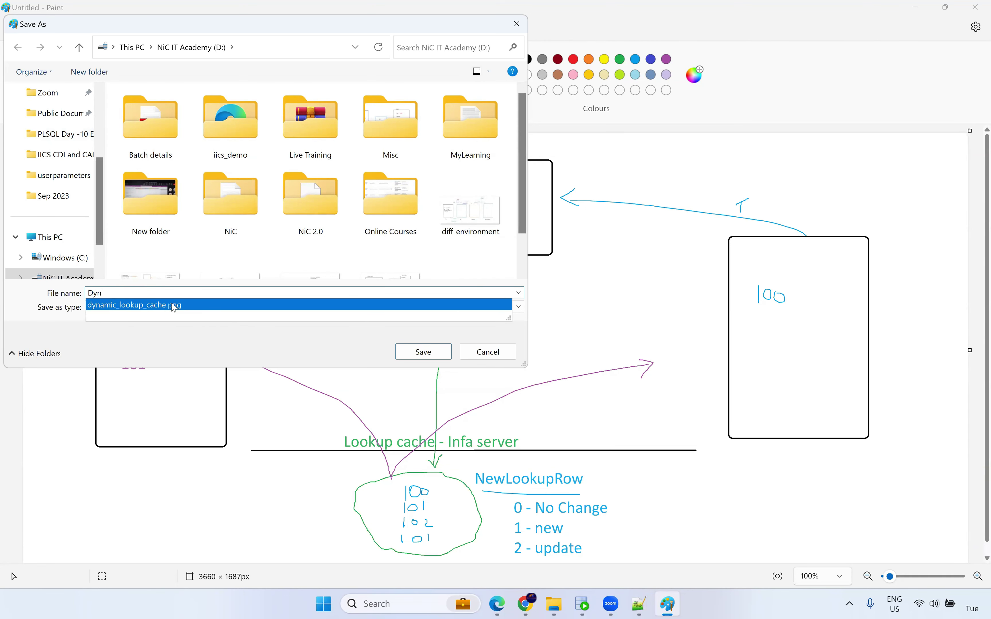
{"action": "key", "text": "Return"}
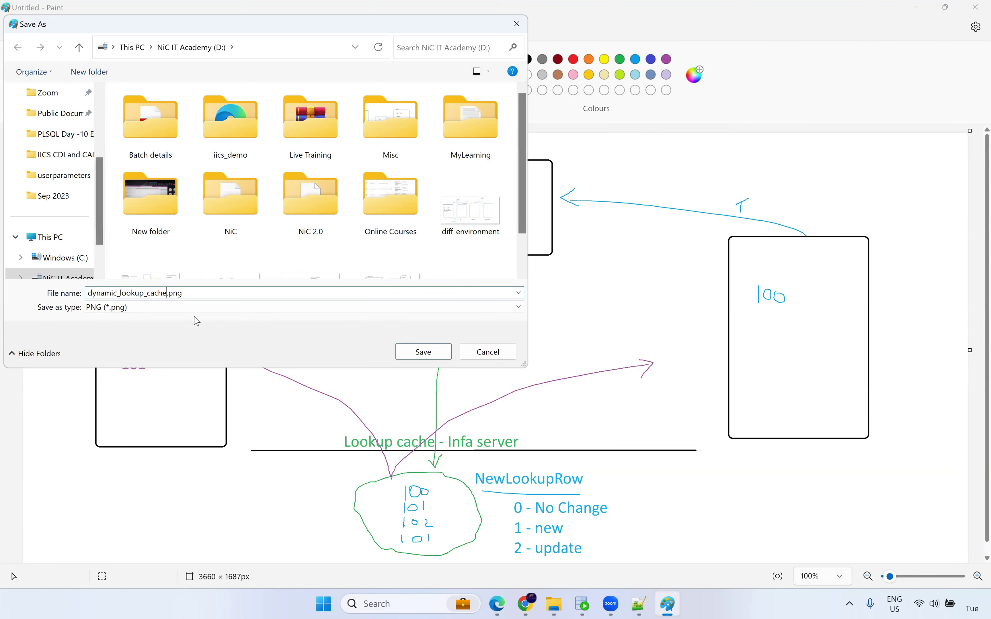
{"action": "type", "text": "1"}
{"action": "left_click", "coordinate": [417, 351]}
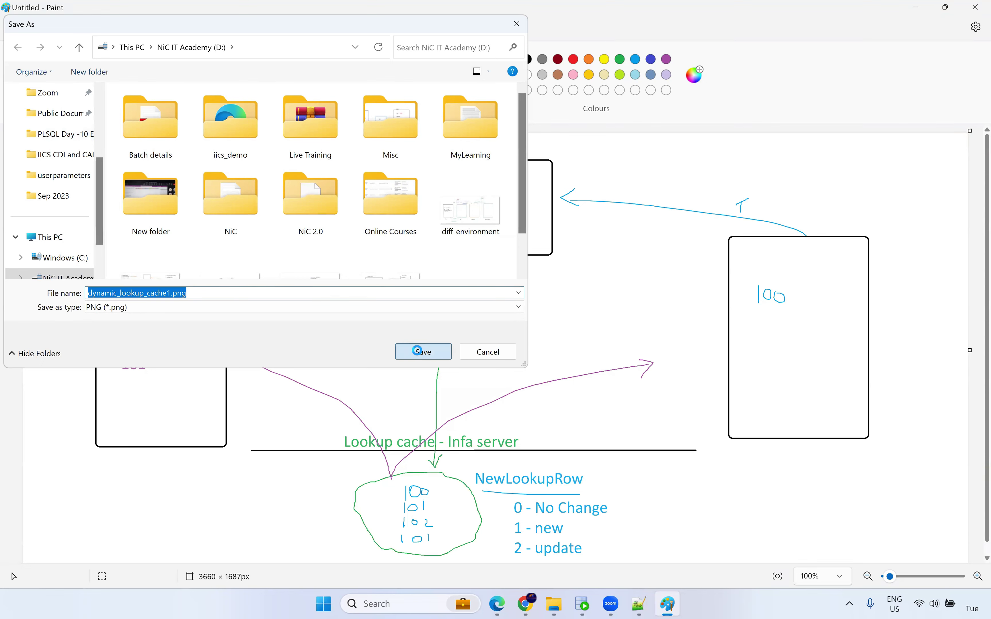
Save the diagram again and start a new blank image
{"action": "left_click", "coordinate": [24, 35]}
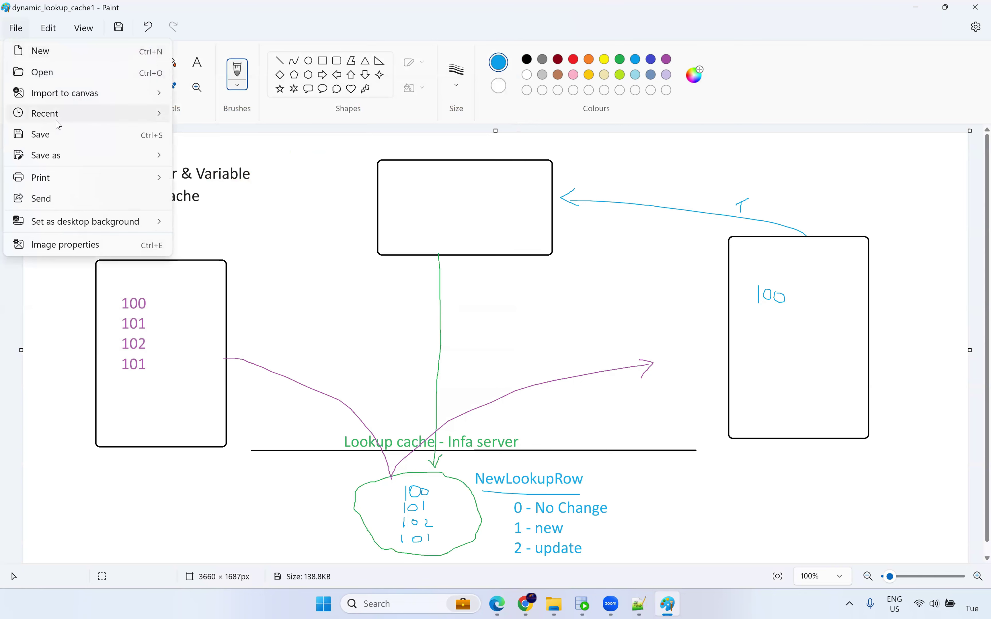
{"action": "left_click", "coordinate": [57, 133]}
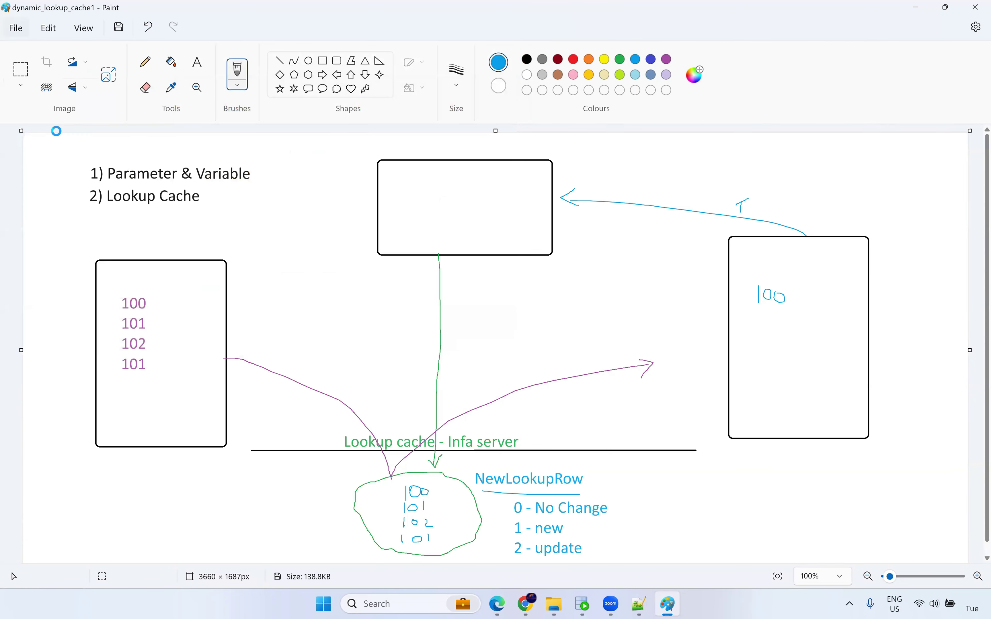
{"action": "left_click", "coordinate": [16, 28]}
{"action": "left_click", "coordinate": [32, 48]}
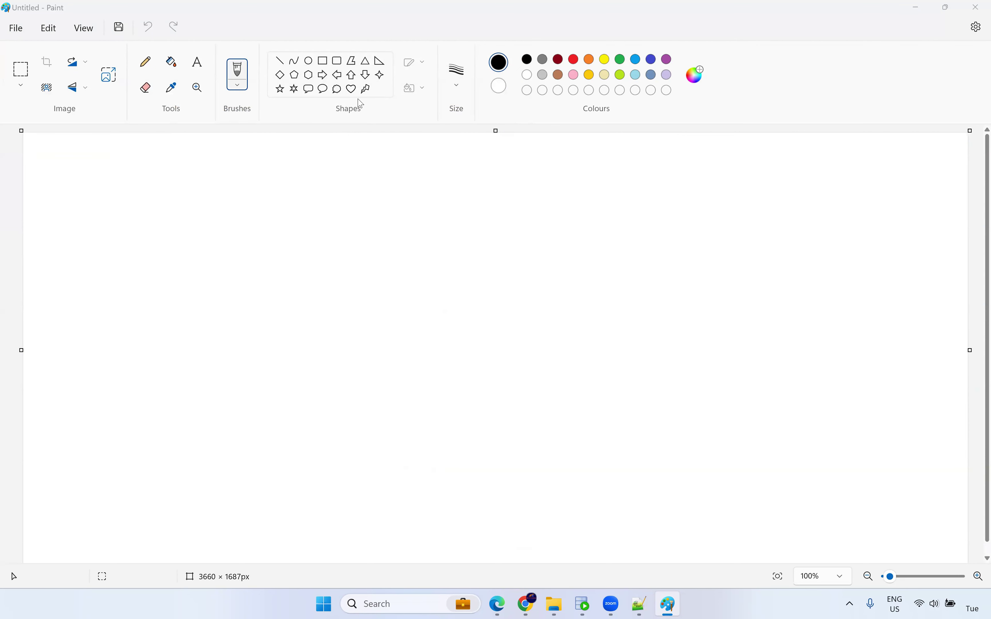
Bring the Informatica mt_Dyn_Cache-3 job details back into view
{"action": "left_click", "coordinate": [524, 604]}
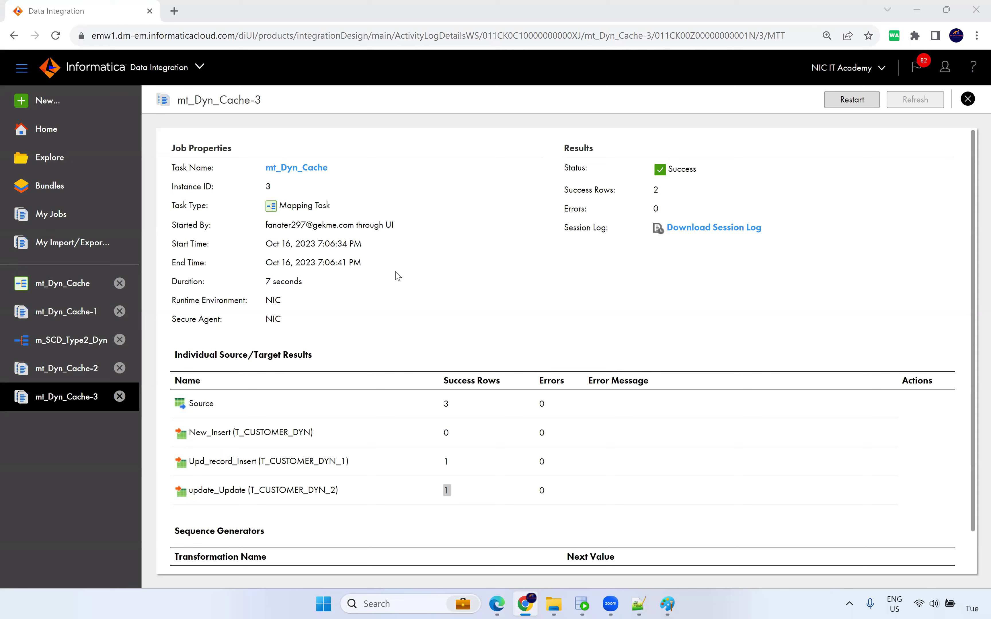
Add a 'Persistent Cache' text heading at the top left of the blank Paint canvas
{"action": "left_click", "coordinate": [408, 288]}
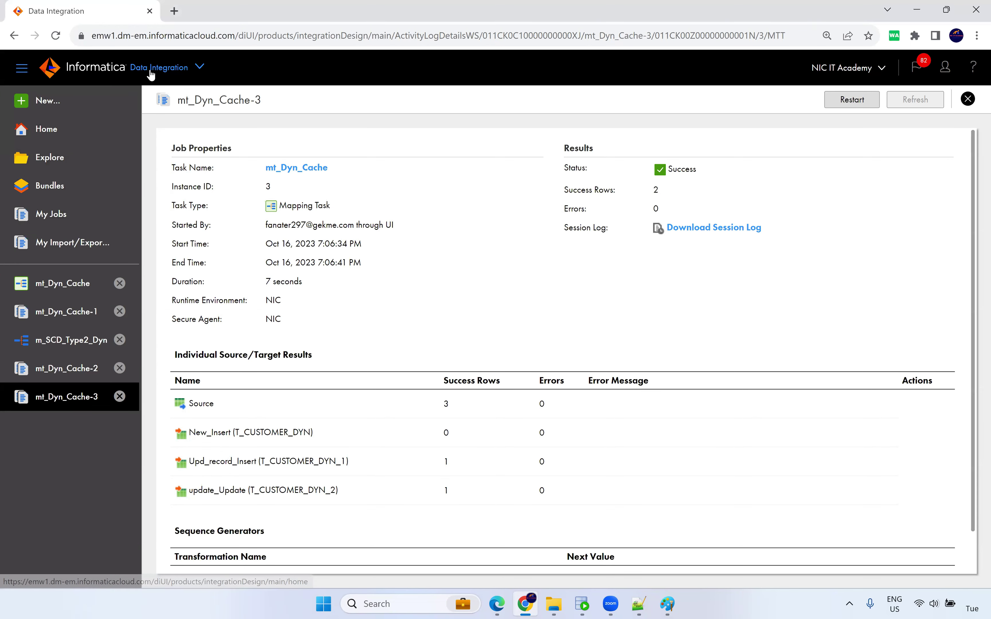
{"action": "left_click", "coordinate": [667, 604]}
{"action": "left_click", "coordinate": [196, 62]}
{"action": "left_click", "coordinate": [82, 164]}
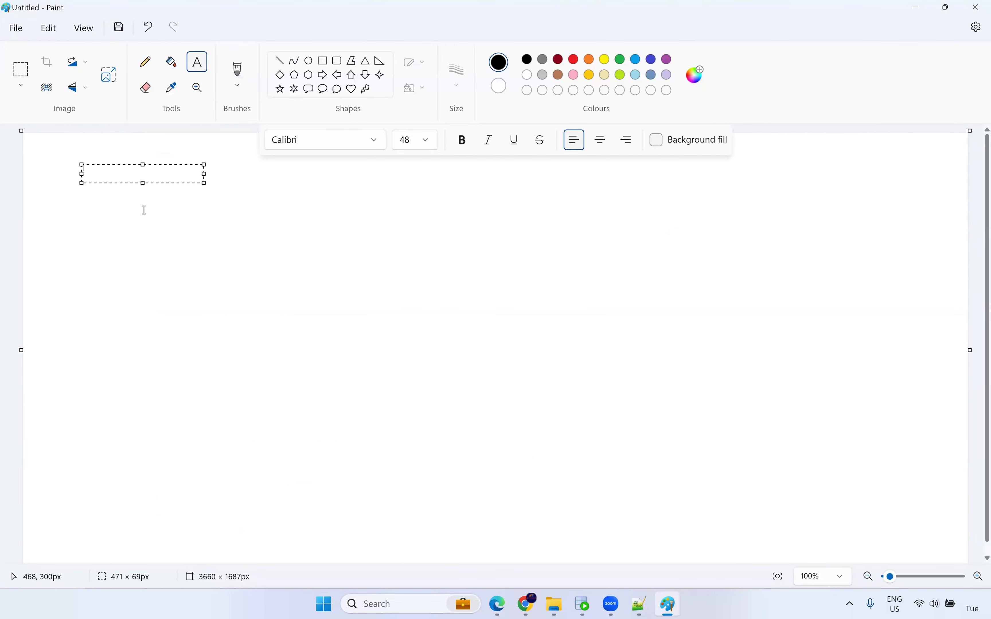
{"action": "type", "text": "Persistent Cache"}
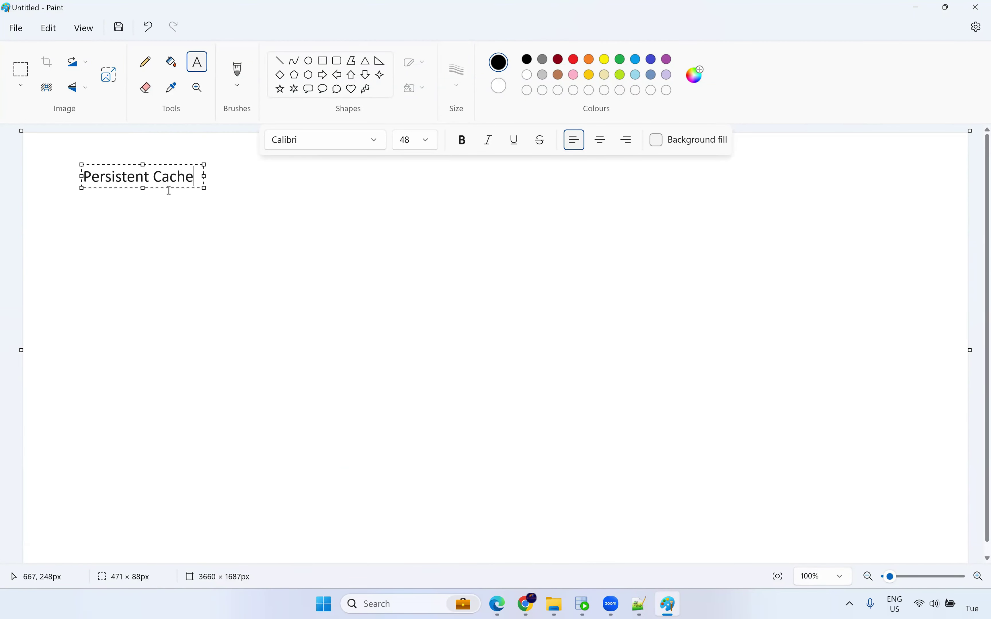
{"action": "left_click_drag", "start_coordinate": [128, 165], "coordinate": [110, 154]}
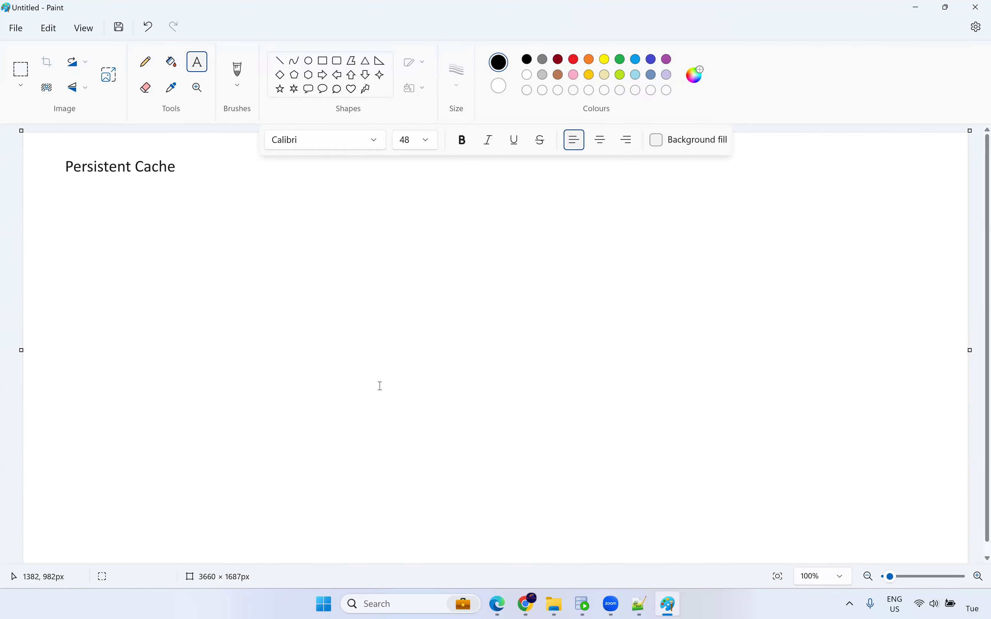
{"action": "mouse_move", "coordinate": [536, 604]}
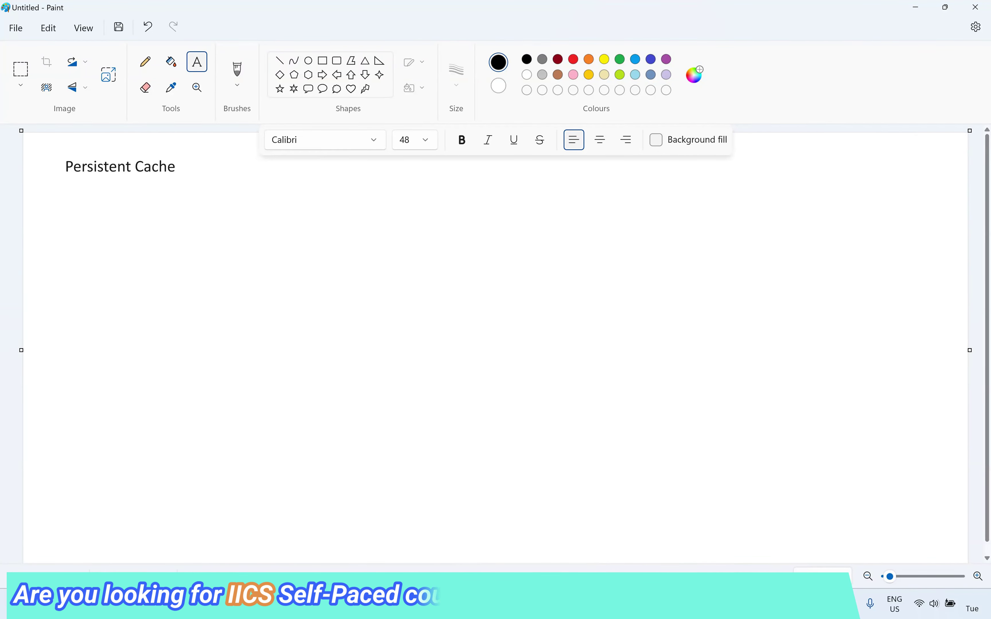
{"action": "key", "text": "alt+Tab"}
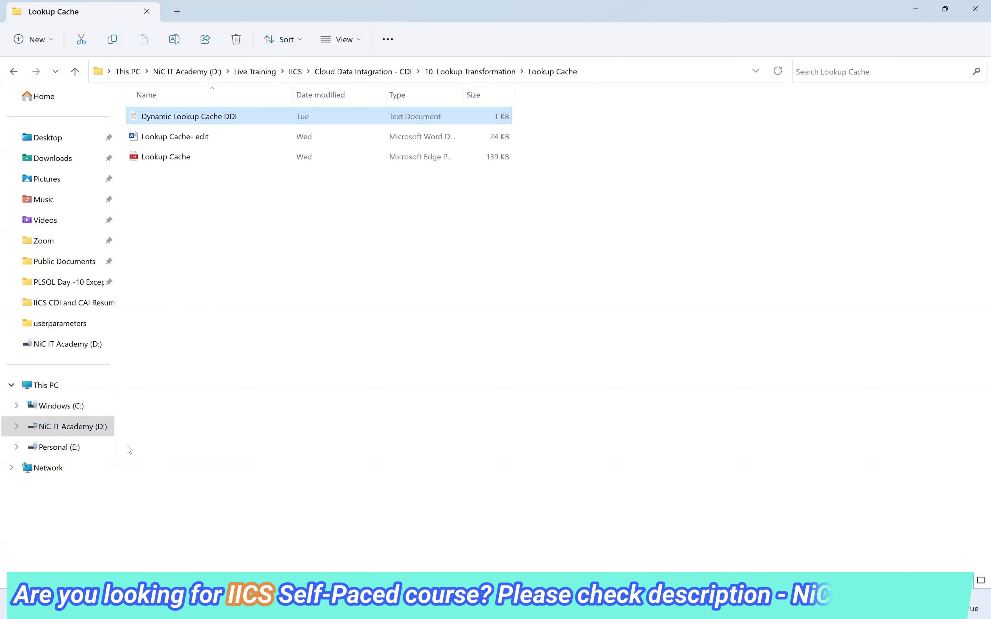
Browse to C:\Program Files\Informatica Cloud Secure Agent\apps\Data_Integration_Server\data\cache
{"action": "left_click", "coordinate": [85, 407]}
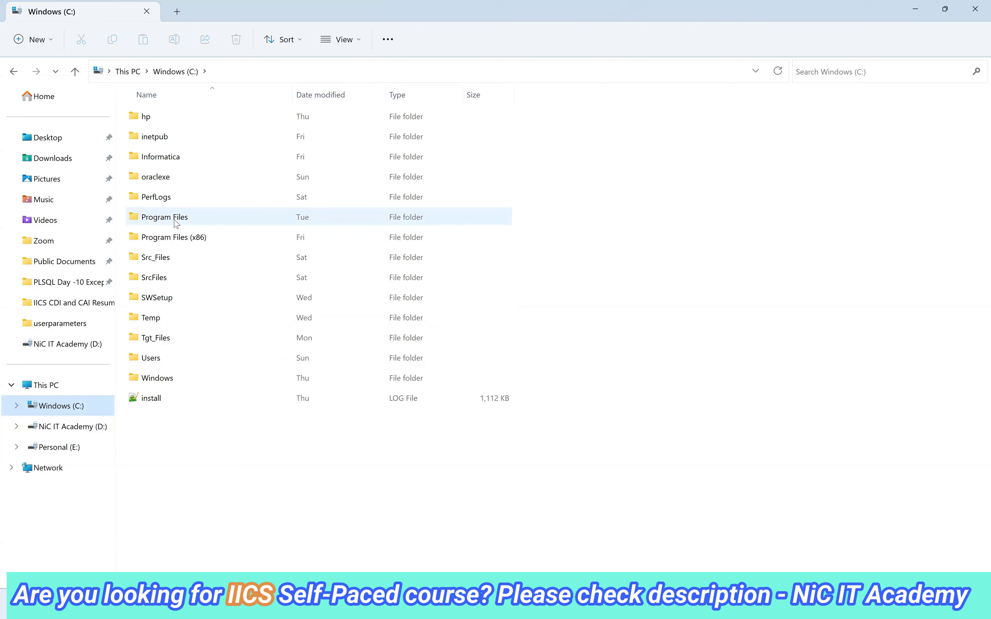
{"action": "double_click", "coordinate": [191, 221]}
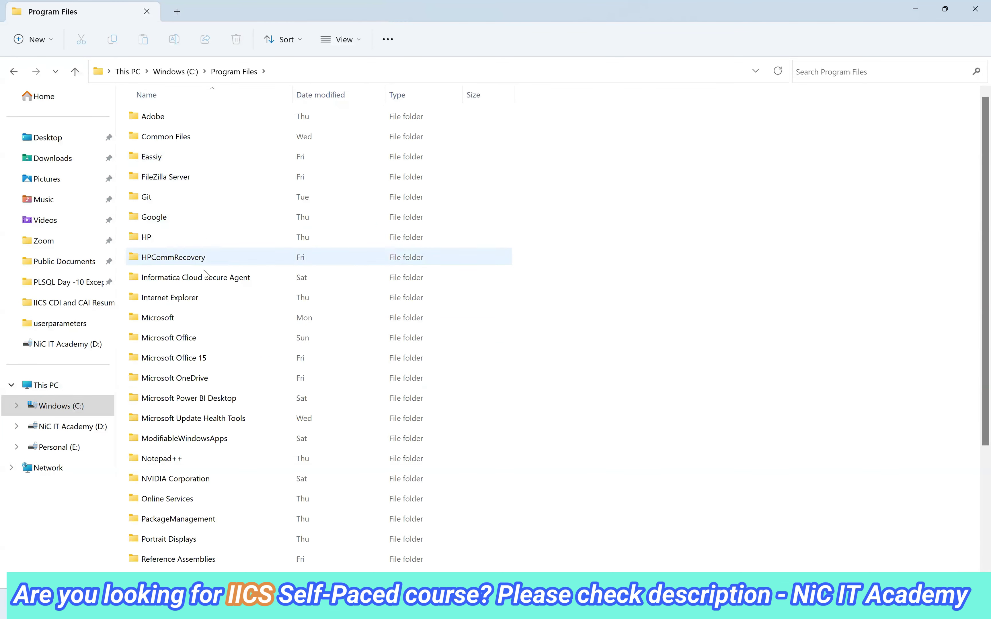
{"action": "double_click", "coordinate": [207, 281]}
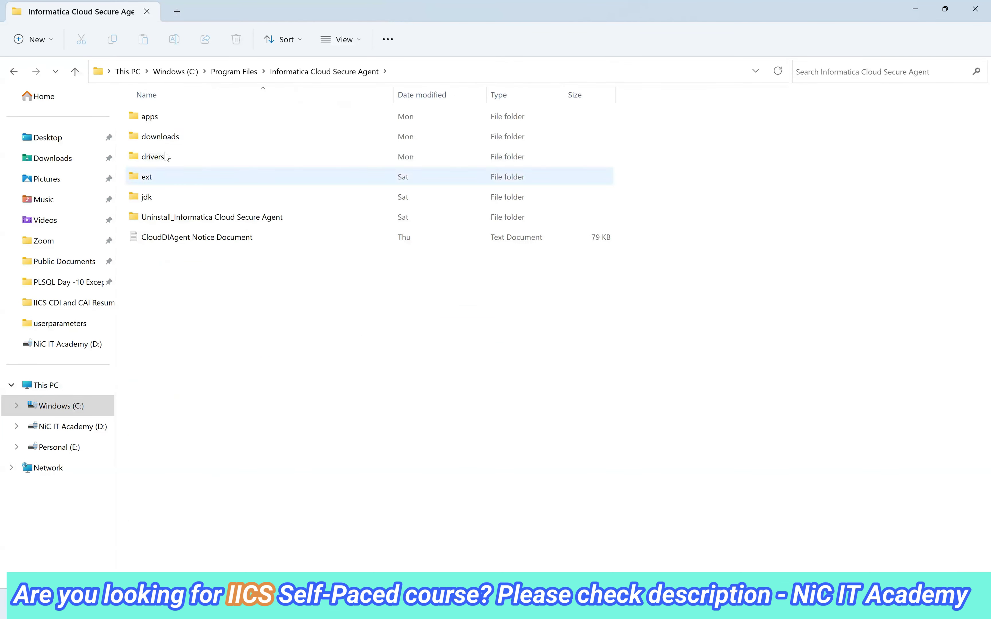
{"action": "double_click", "coordinate": [151, 116]}
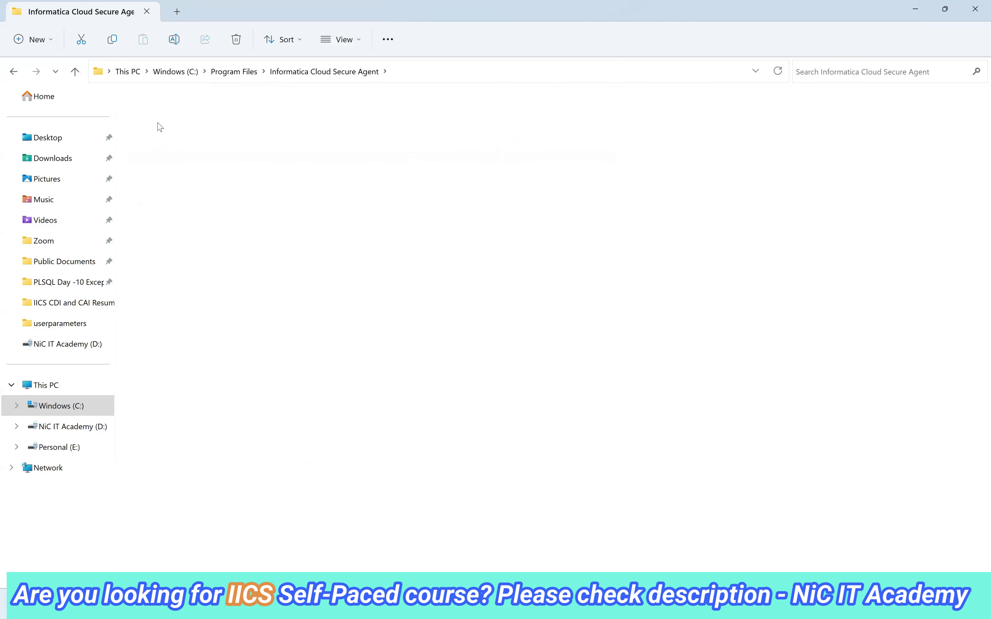
{"action": "double_click", "coordinate": [195, 184]}
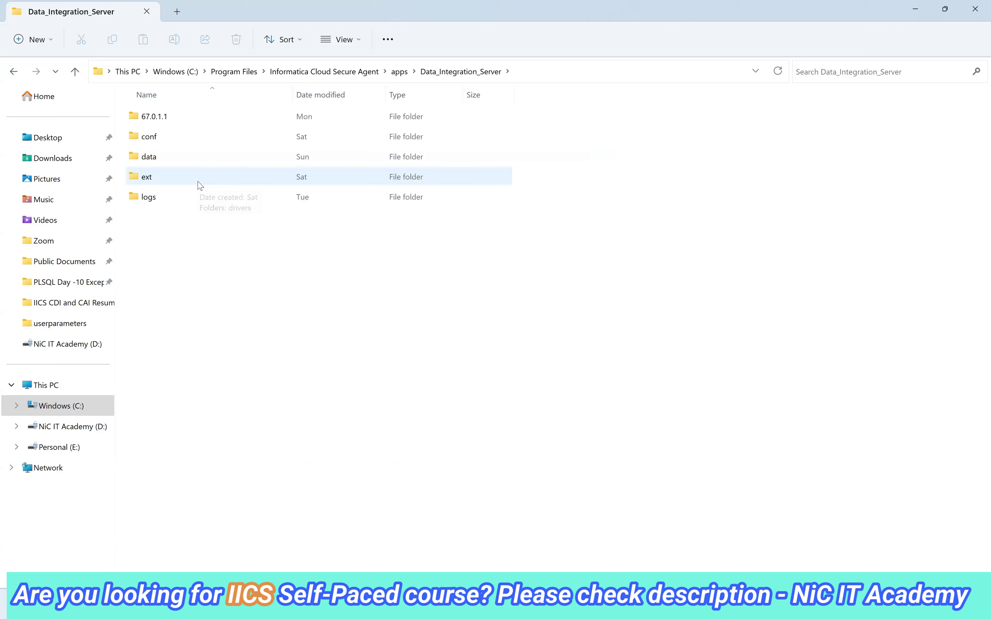
{"action": "left_click", "coordinate": [172, 164]}
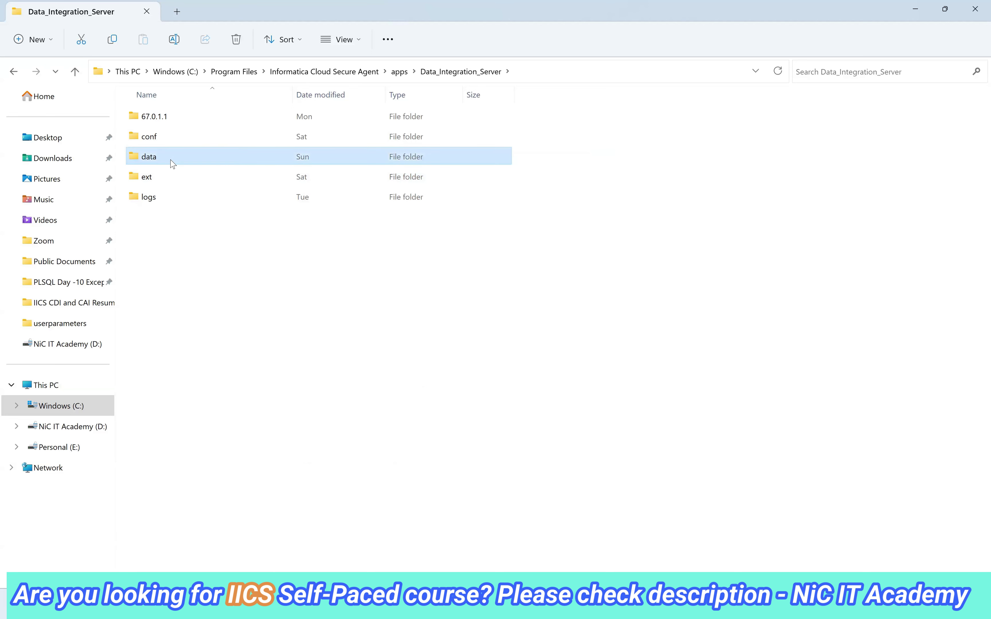
{"action": "double_click", "coordinate": [220, 166]}
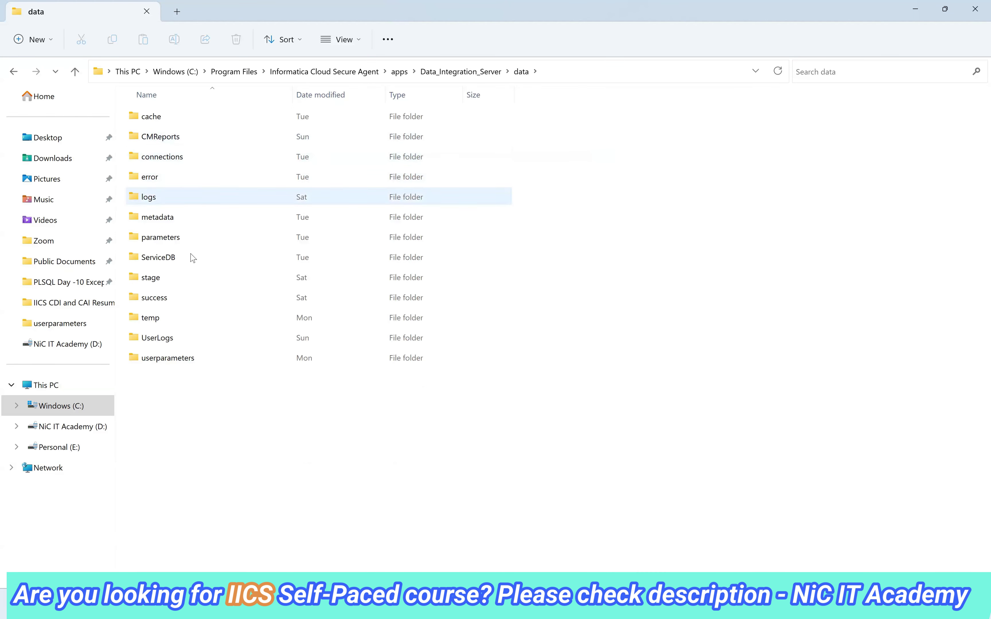
{"action": "left_click", "coordinate": [152, 120]}
{"action": "double_click", "coordinate": [152, 119]}
Move the five persist_depart cache files into the preview subfolder and view it
{"action": "left_click_drag", "start_coordinate": [207, 303], "coordinate": [157, 135]}
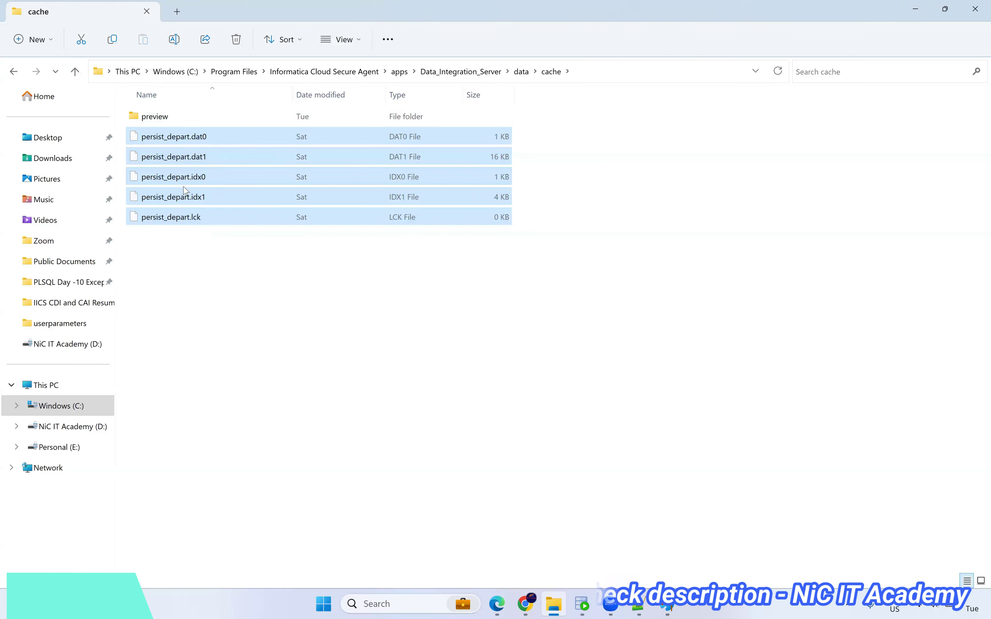
{"action": "left_click_drag", "start_coordinate": [174, 186], "coordinate": [206, 117]}
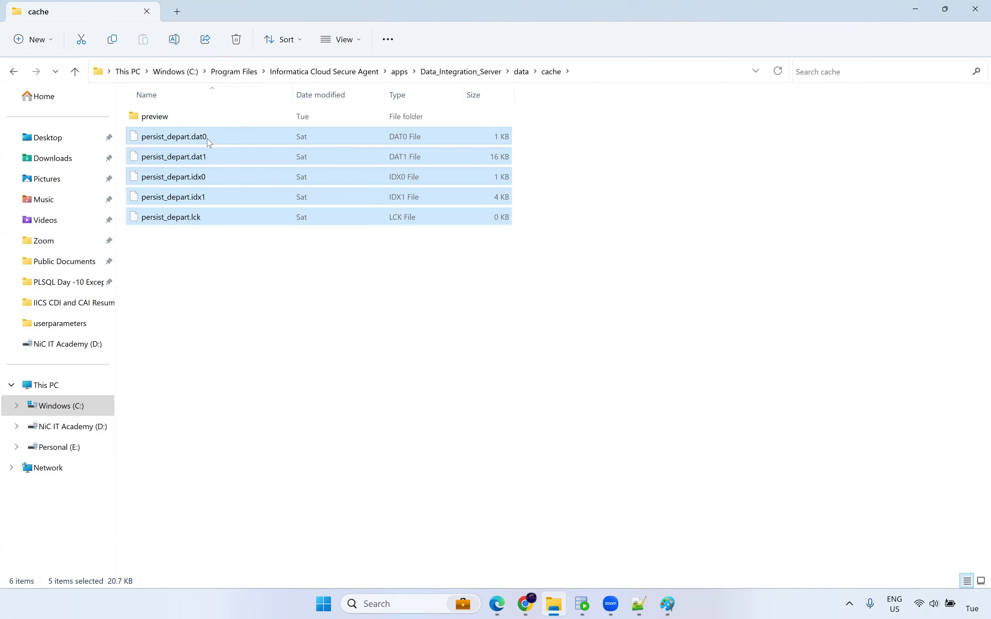
{"action": "double_click", "coordinate": [159, 124]}
{"action": "left_click_drag", "start_coordinate": [232, 327], "coordinate": [221, 207]}
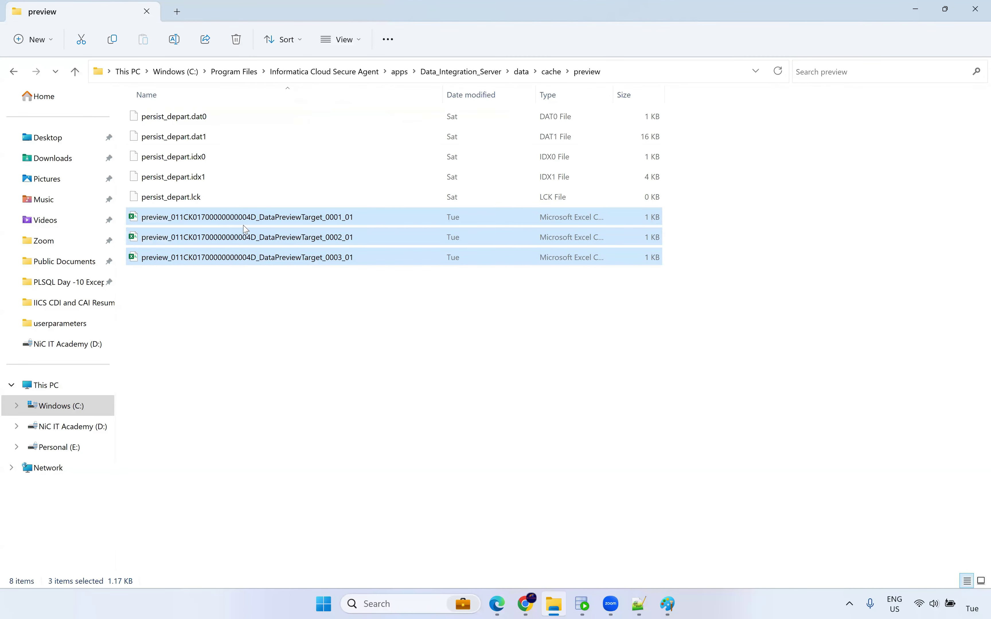
{"action": "left_click", "coordinate": [251, 221]}
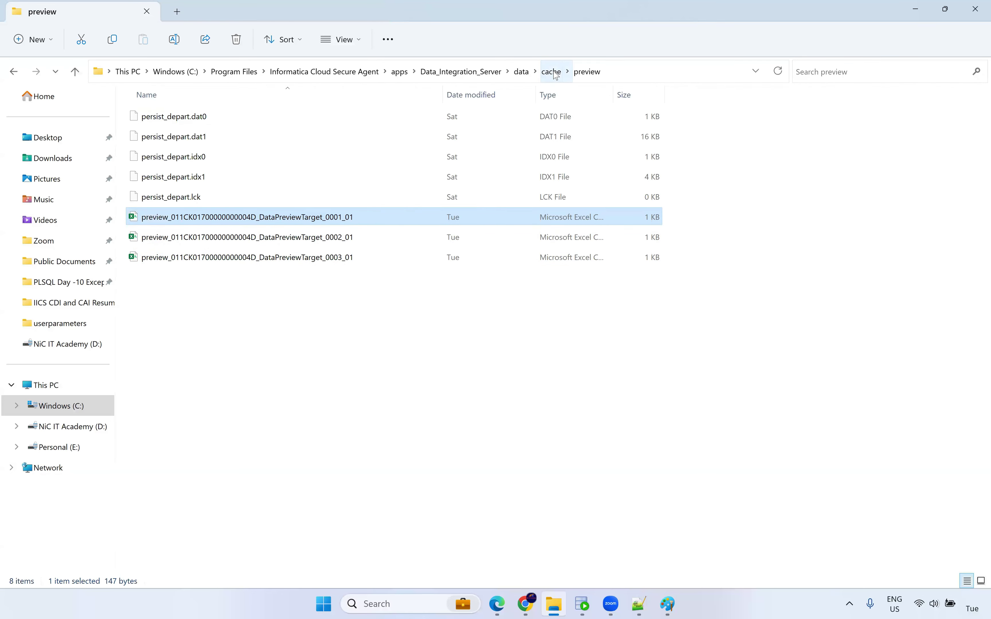
Open the 0001 preview CSV in Excel and autofit column C to show full MOBILE_NO values
{"action": "left_click", "coordinate": [524, 605]}
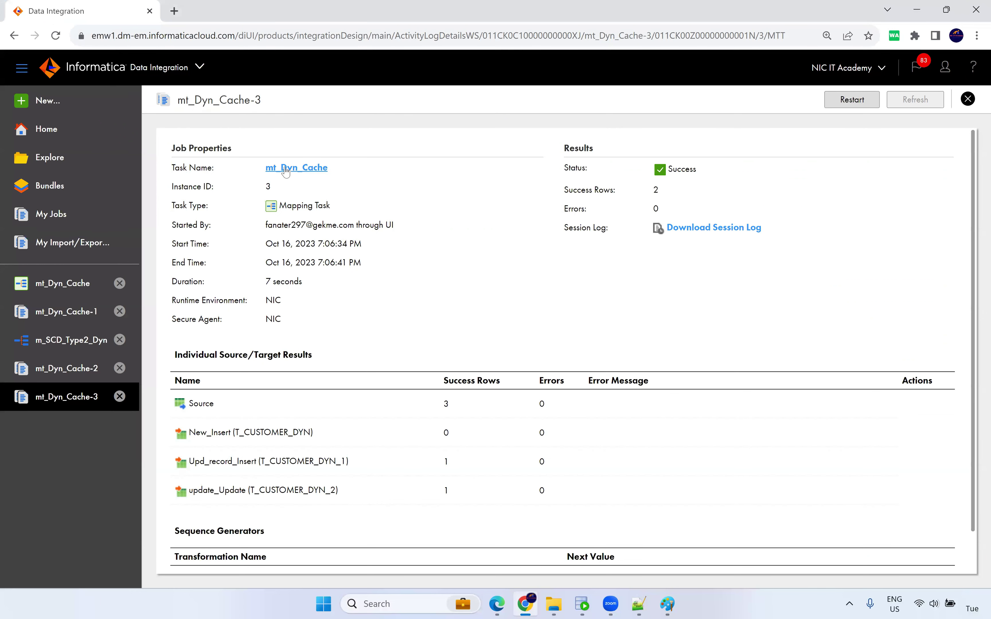
{"action": "left_click", "coordinate": [65, 341]}
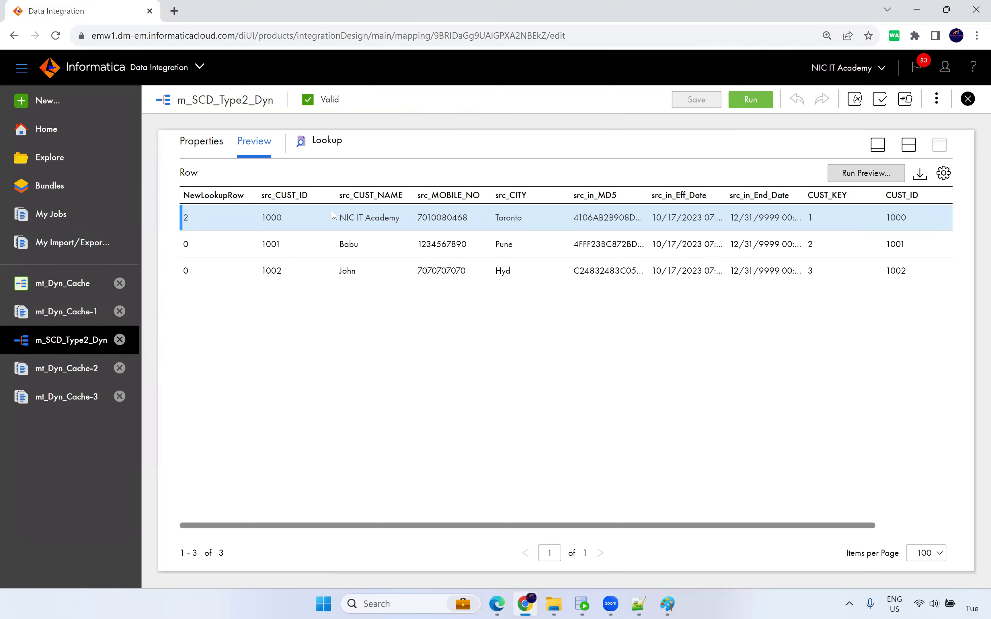
{"action": "left_click", "coordinate": [554, 605]}
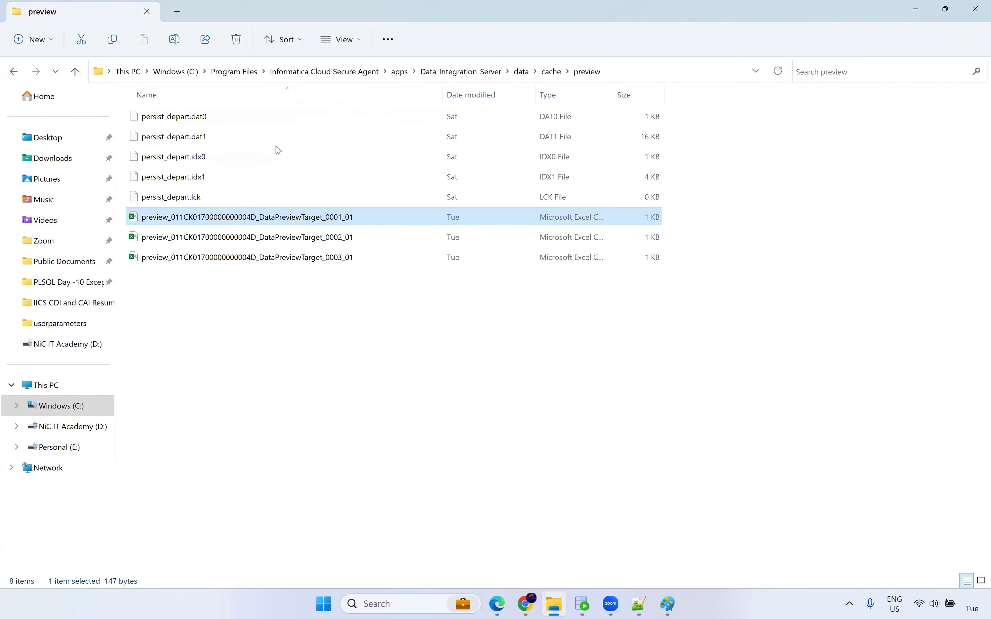
{"action": "right_click", "coordinate": [316, 222]}
{"action": "mouse_move", "coordinate": [485, 282]}
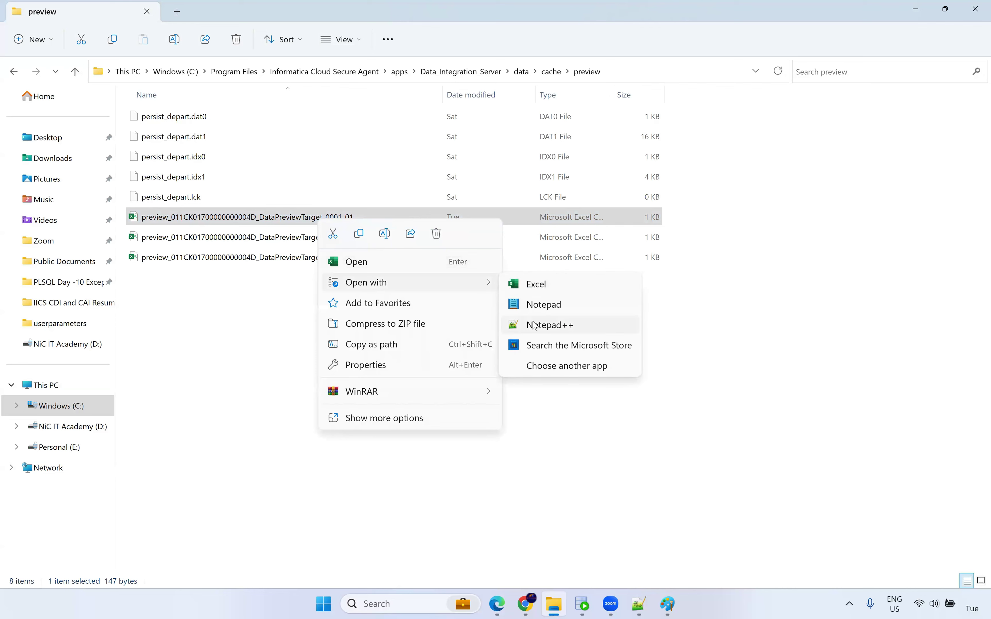
{"action": "left_click", "coordinate": [540, 291]}
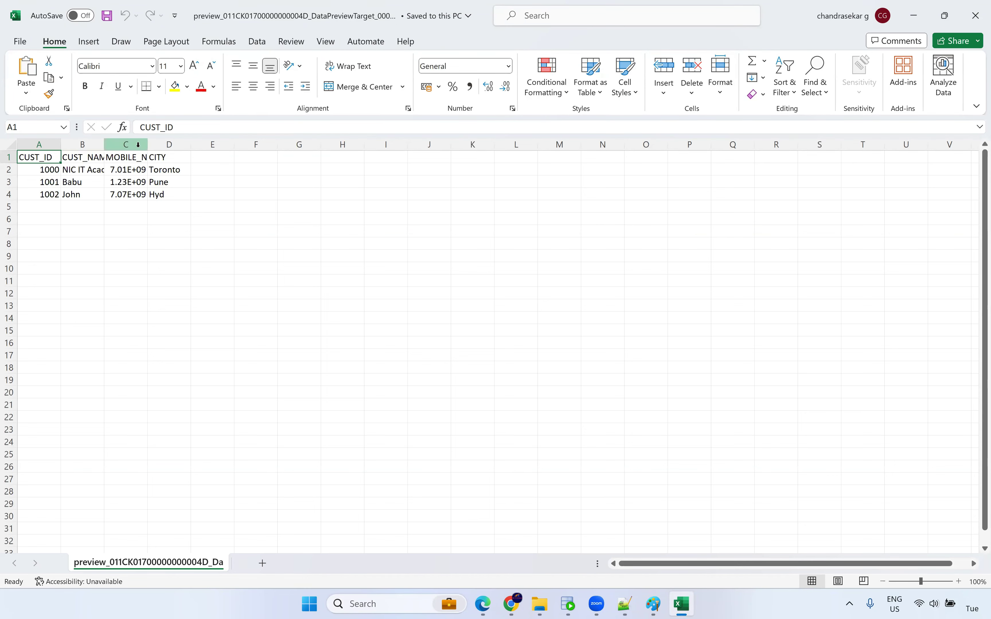
{"action": "double_click", "coordinate": [147, 147]}
{"action": "left_click", "coordinate": [146, 143]}
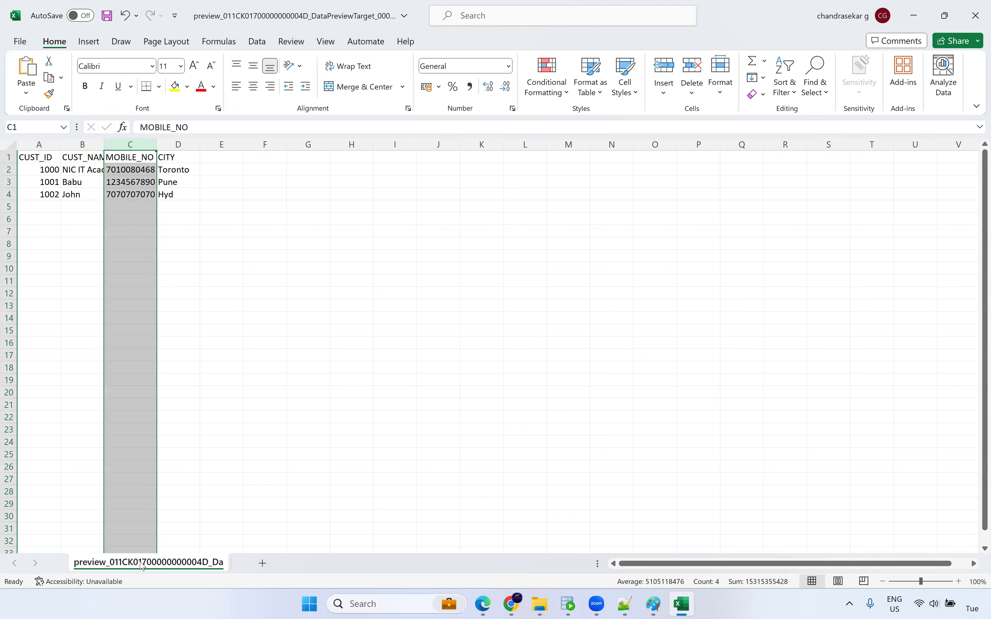
Close the 0001 workbook without saving, then open and inspect the 0002 preview file
{"action": "left_click", "coordinate": [976, 15]}
{"action": "left_click", "coordinate": [548, 318]}
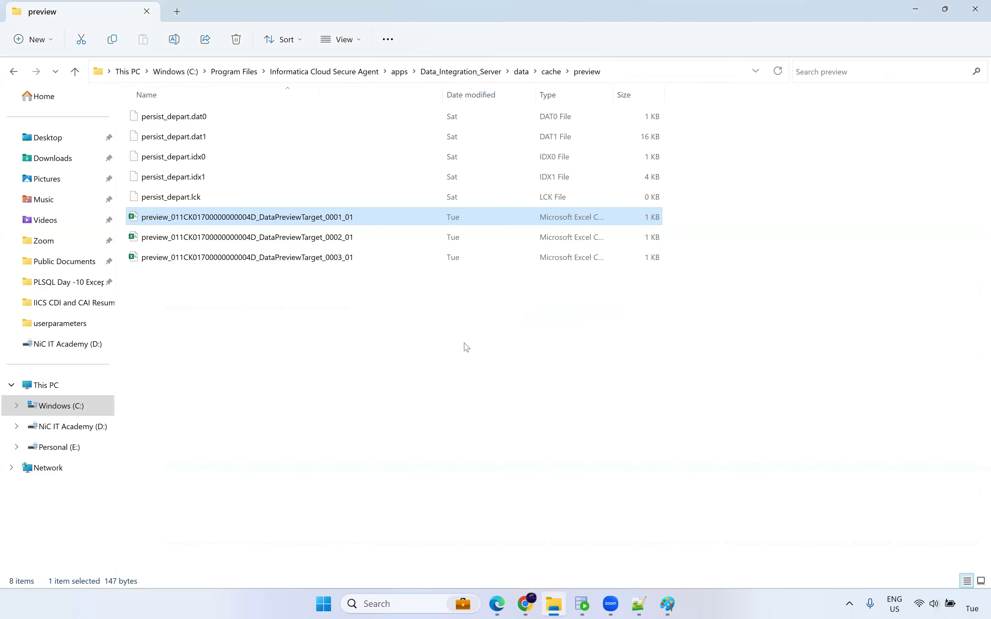
{"action": "double_click", "coordinate": [354, 237]}
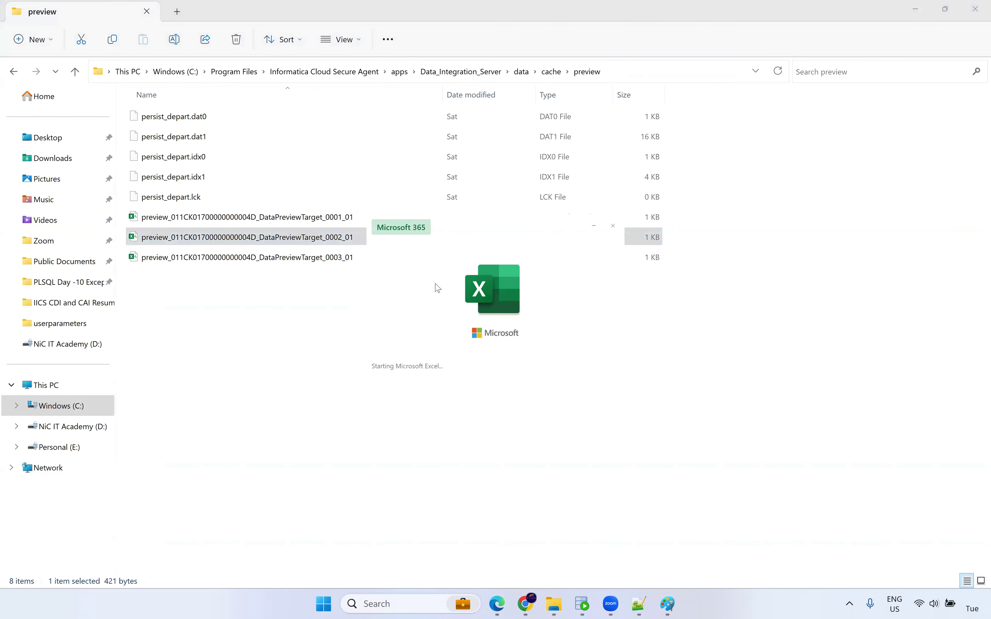
{"action": "left_click", "coordinate": [123, 220]}
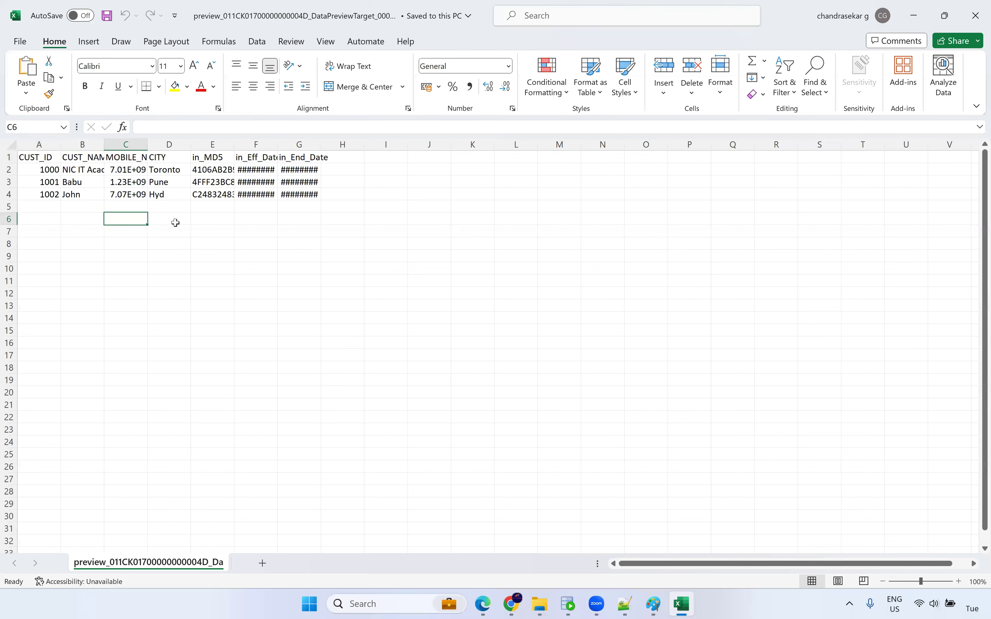
{"action": "left_click", "coordinate": [975, 16]}
Open the 0003 preview file, inspect its lookup result rows, and close Excel
{"action": "double_click", "coordinate": [294, 262]}
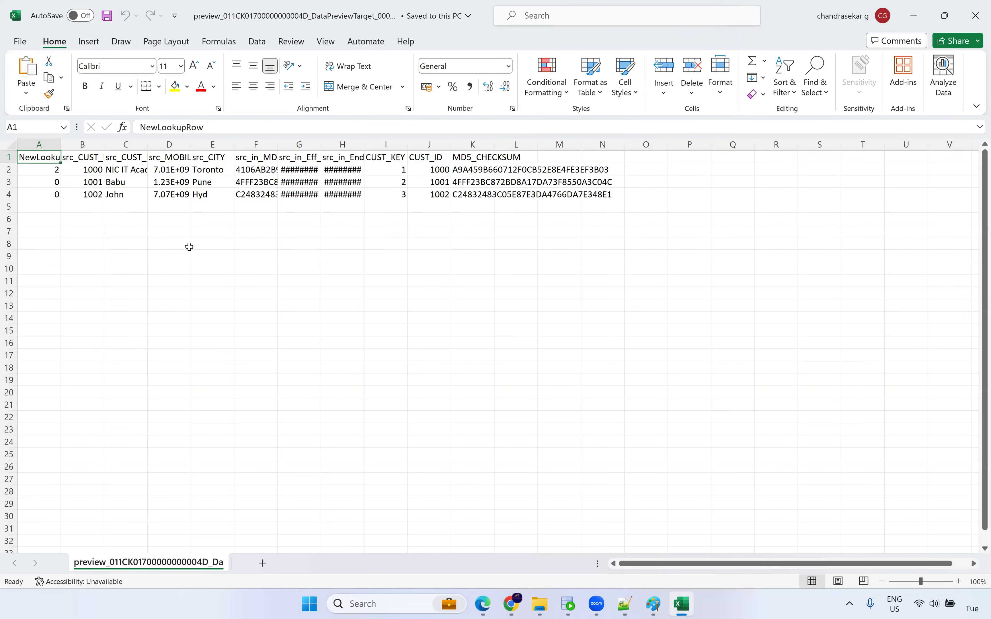
{"action": "left_click_drag", "start_coordinate": [53, 171], "coordinate": [673, 195]}
{"action": "left_click", "coordinate": [975, 19]}
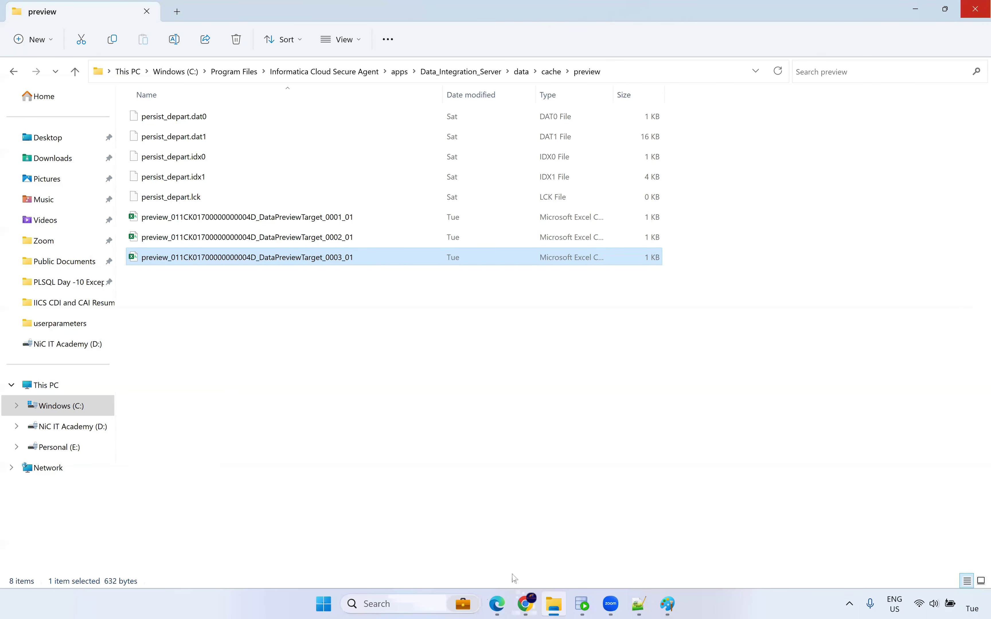
{"action": "left_click", "coordinate": [291, 312]}
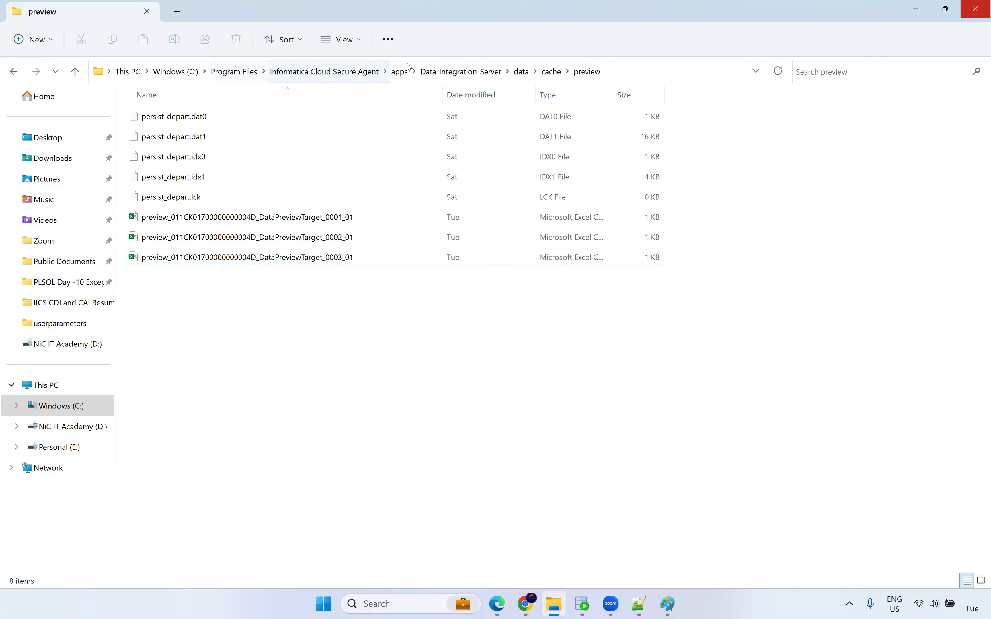
Go up to the cache folder in Explorer and return to the Persistent Cache sketch in Paint
{"action": "left_click", "coordinate": [550, 71]}
{"action": "left_click", "coordinate": [209, 182]}
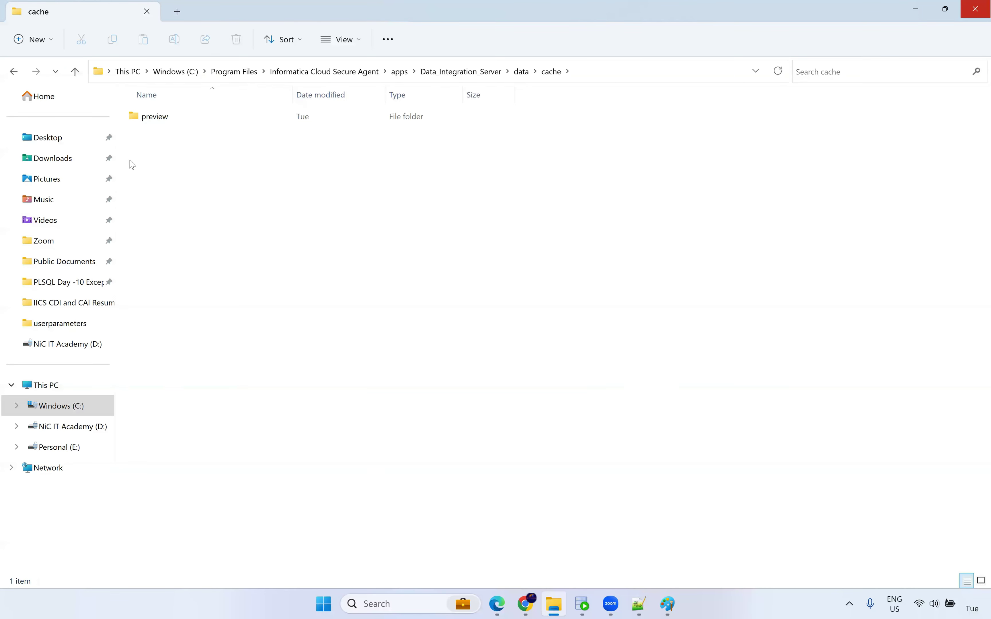
{"action": "left_click", "coordinate": [526, 604]}
{"action": "left_click", "coordinate": [667, 603]}
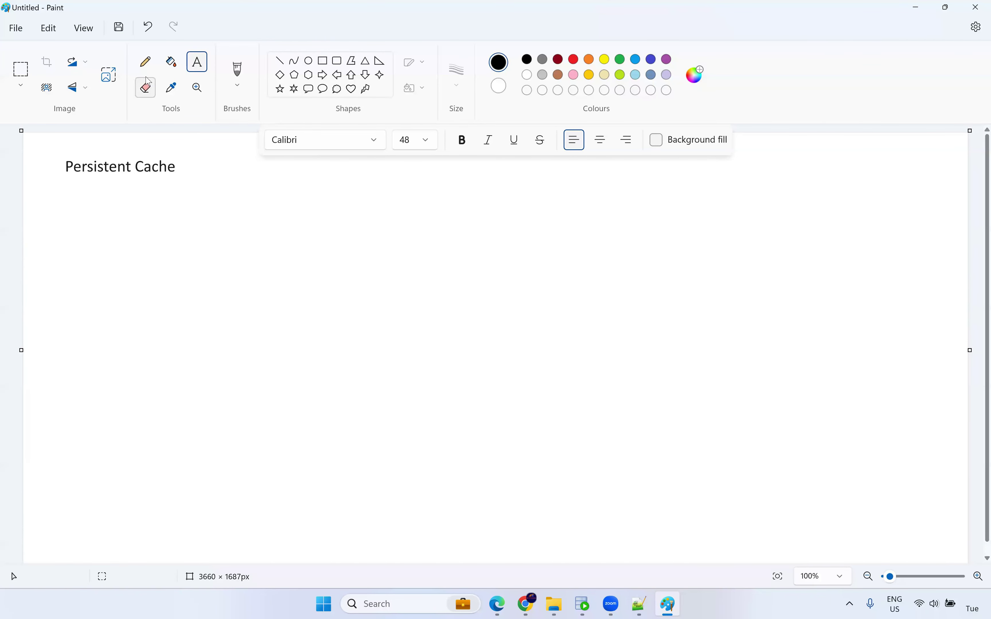
Underline the Persistent Cache heading with the Pencil
{"action": "left_click", "coordinate": [145, 63]}
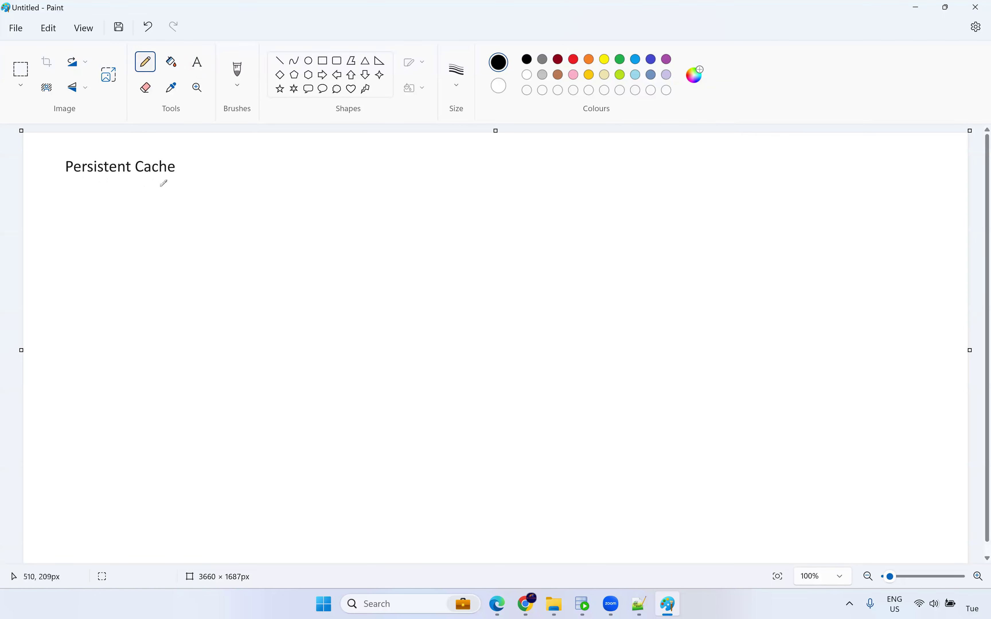
{"action": "left_click_drag", "start_coordinate": [69, 184], "coordinate": [175, 180]}
{"action": "left_click", "coordinate": [237, 73]}
Add text labels 'start' on the left and 'end' on the right of the canvas
{"action": "left_click", "coordinate": [197, 61]}
{"action": "left_click", "coordinate": [100, 303]}
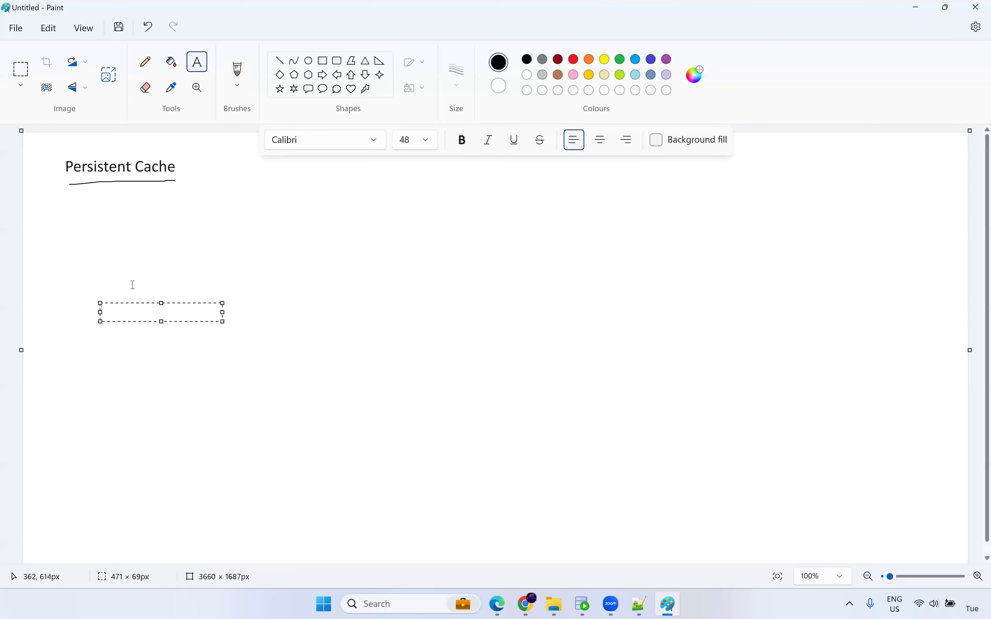
{"action": "type", "text": "start"}
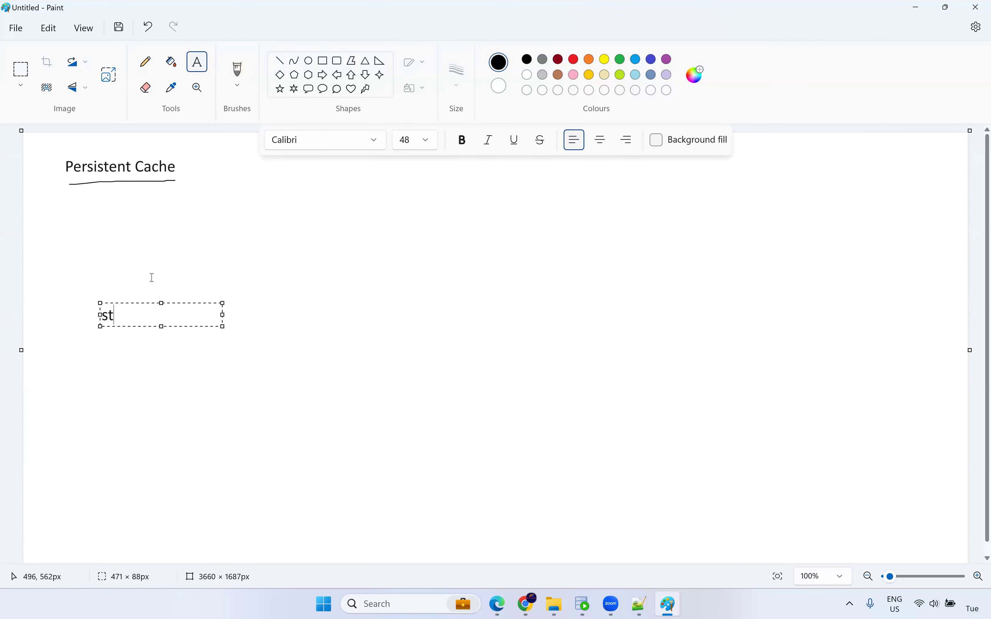
{"action": "left_click", "coordinate": [703, 331]}
{"action": "left_click", "coordinate": [715, 308]}
{"action": "type", "text": "end"}
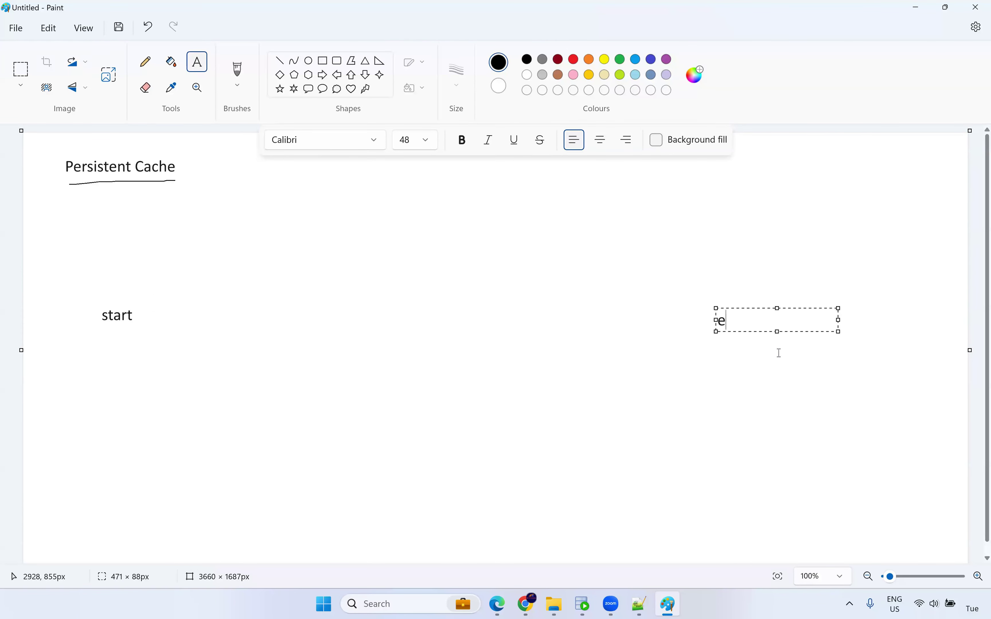
{"action": "left_click", "coordinate": [451, 374]}
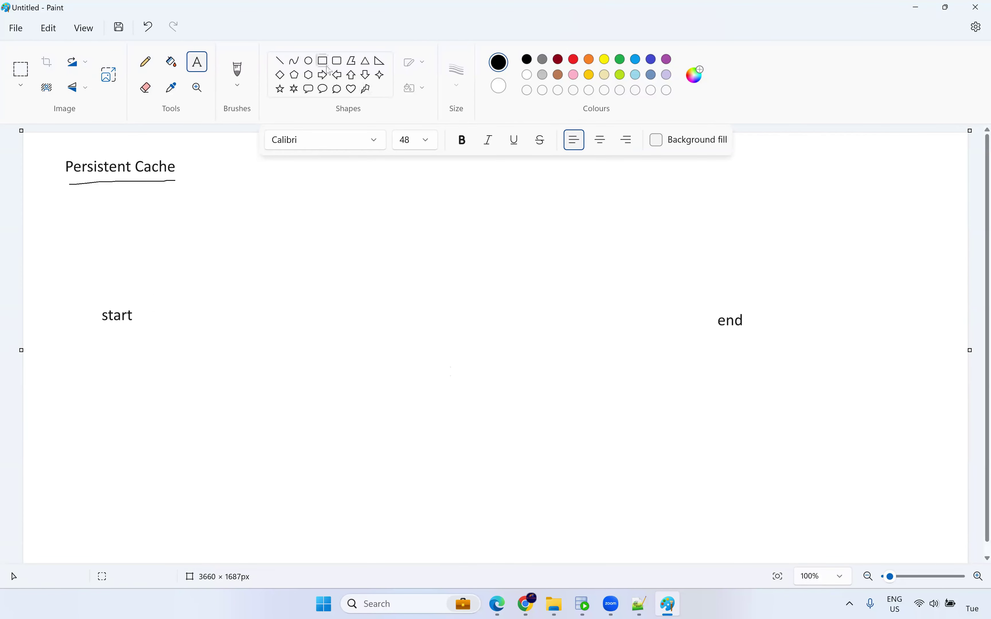
{"action": "left_click", "coordinate": [337, 60]}
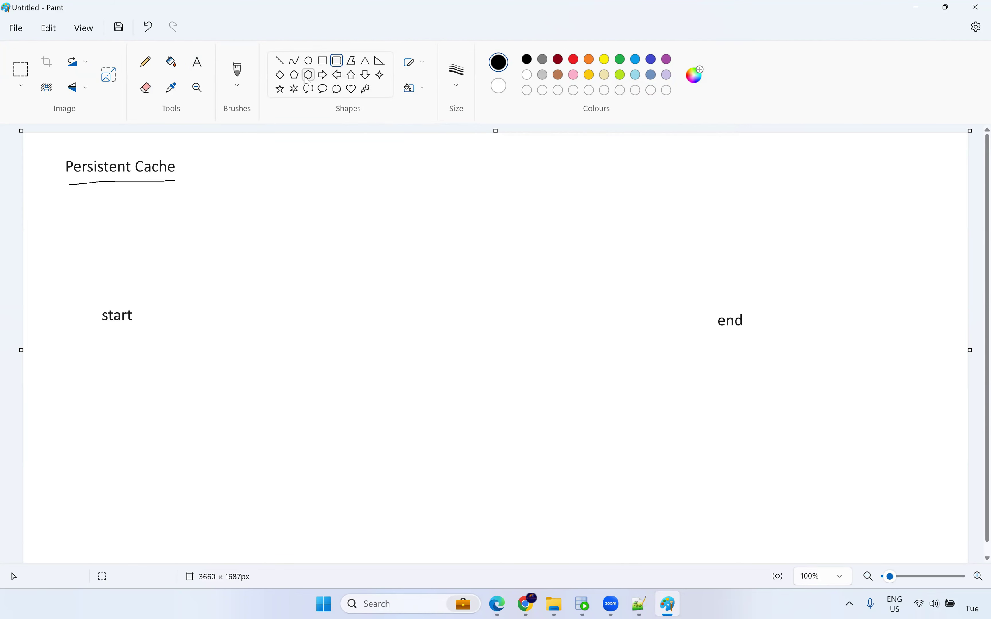
Draw six ovals between start and end, in upper and lower branches
{"action": "left_click", "coordinate": [308, 61]}
{"action": "left_click_drag", "start_coordinate": [194, 303], "coordinate": [244, 349]}
{"action": "left_click_drag", "start_coordinate": [333, 202], "coordinate": [381, 243]}
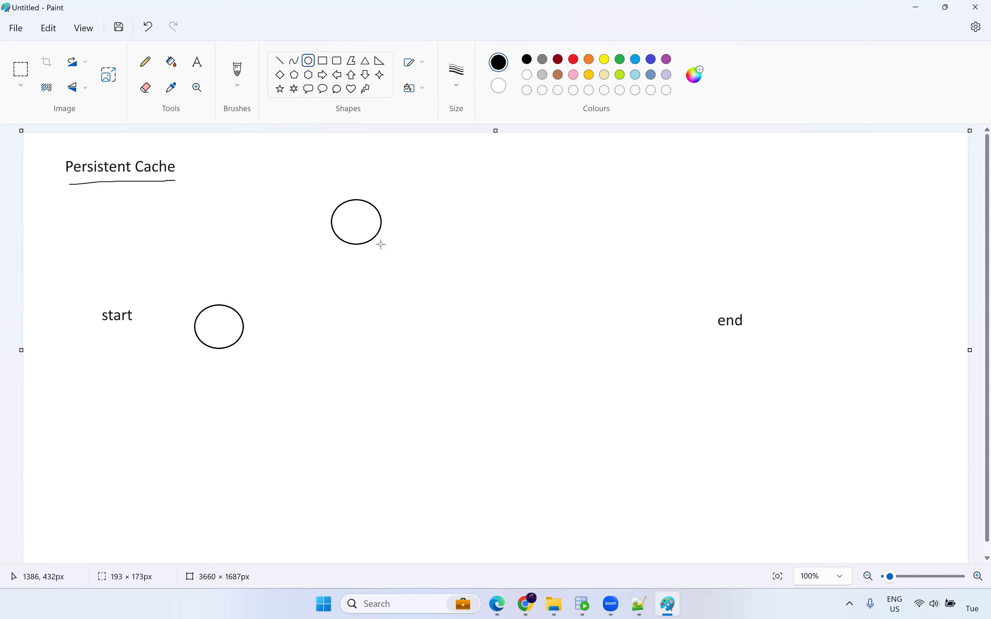
{"action": "left_click_drag", "start_coordinate": [556, 202], "coordinate": [610, 249]}
{"action": "left_click_drag", "start_coordinate": [349, 375], "coordinate": [396, 414]}
{"action": "left_click_drag", "start_coordinate": [556, 375], "coordinate": [599, 409]}
{"action": "left_click_drag", "start_coordinate": [637, 303], "coordinate": [688, 340]}
{"action": "left_click", "coordinate": [749, 248]}
With a thicker brush, draw arrows from start to S1 and S1 downward, labelling S1 and S2
{"action": "left_click", "coordinate": [146, 62]}
{"action": "left_click", "coordinate": [237, 71]}
{"action": "left_click", "coordinate": [456, 72]}
{"action": "left_click", "coordinate": [467, 201]}
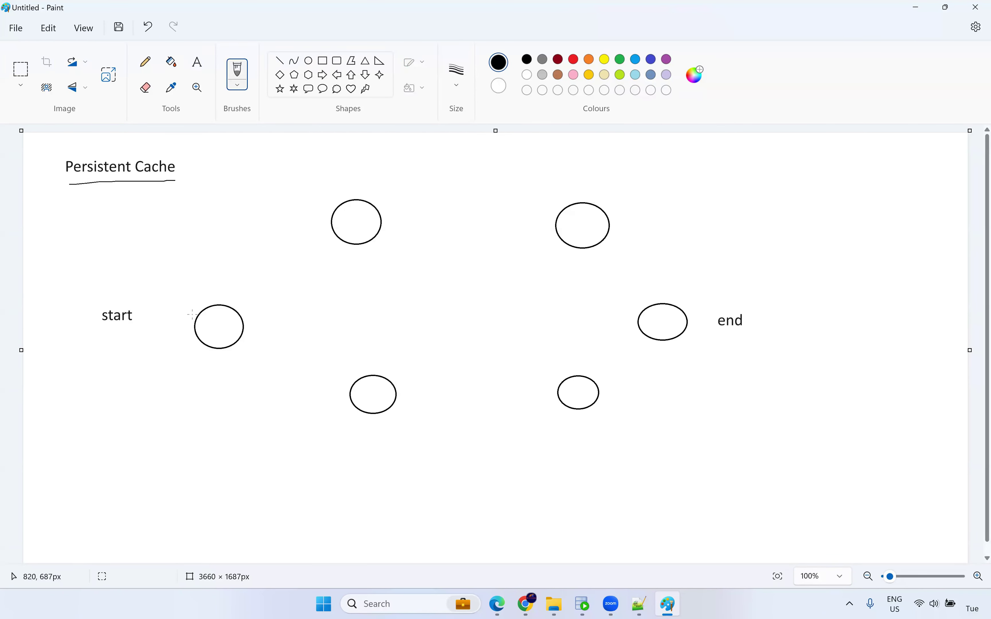
{"action": "mouse_move", "coordinate": [137, 315]}
{"action": "left_mouse_down"}
{"action": "mouse_move", "coordinate": [187, 318]}
{"action": "mouse_move", "coordinate": [212, 333]}
{"action": "left_mouse_up"}
{"action": "left_click_drag", "start_coordinate": [224, 323], "coordinate": [333, 236]}
{"action": "left_click_drag", "start_coordinate": [243, 335], "coordinate": [344, 389]}
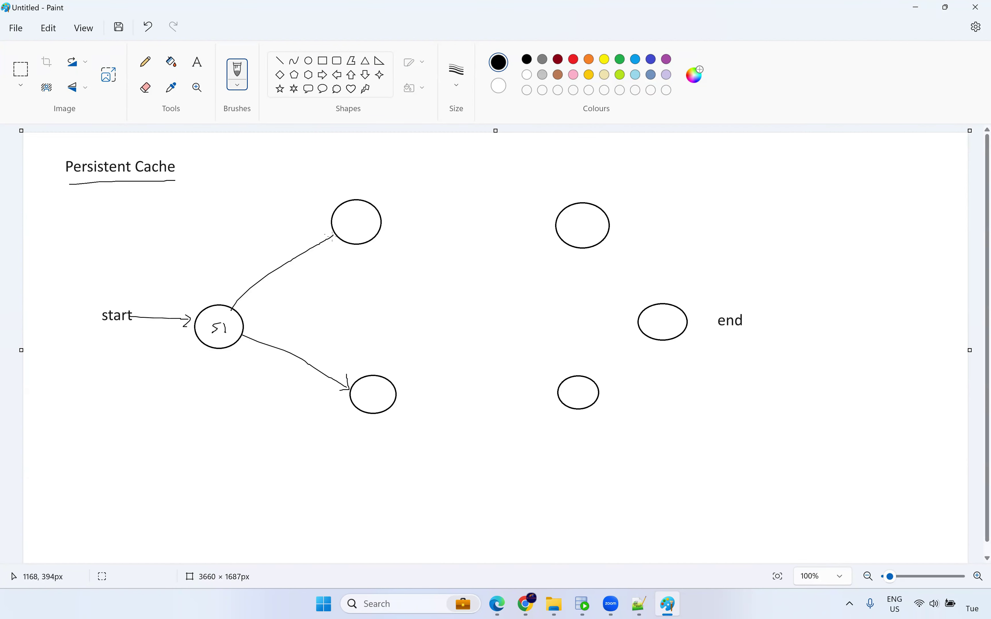
{"action": "mouse_move", "coordinate": [355, 217]}
{"action": "left_mouse_down"}
{"action": "mouse_move", "coordinate": [352, 227]}
{"action": "mouse_move", "coordinate": [367, 227]}
{"action": "left_mouse_up"}
Draw arrows S2→S4, S3→S5, S4→S6 and S6→end, and label S5
{"action": "mouse_move", "coordinate": [380, 224]}
{"action": "left_mouse_down"}
{"action": "mouse_move", "coordinate": [560, 228]}
{"action": "mouse_move", "coordinate": [548, 241]}
{"action": "left_mouse_up"}
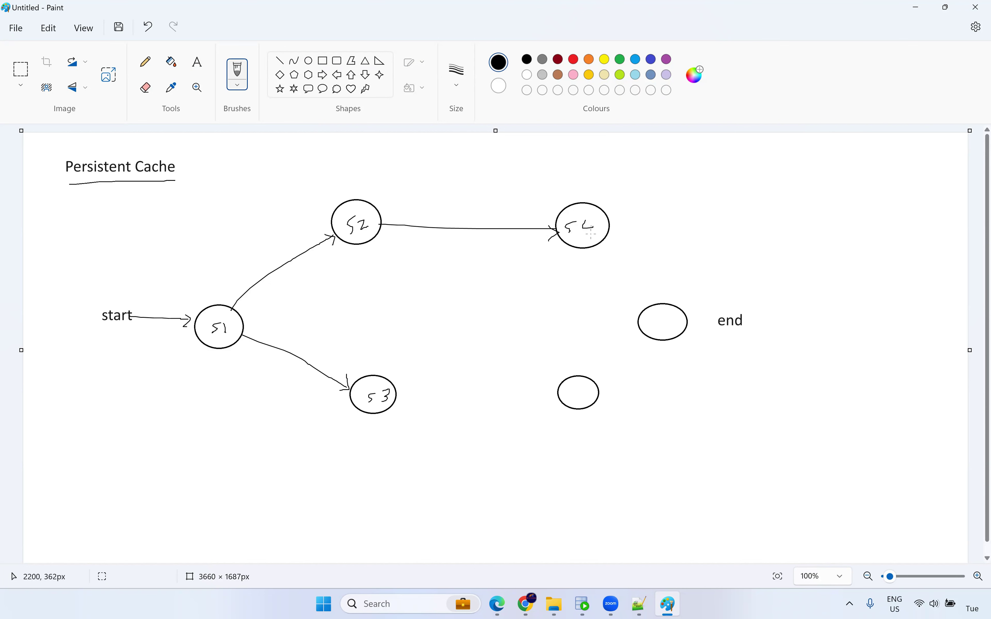
{"action": "left_click_drag", "start_coordinate": [398, 395], "coordinate": [572, 397]}
{"action": "left_click_drag", "start_coordinate": [580, 383], "coordinate": [646, 332]}
{"action": "left_click_drag", "start_coordinate": [594, 238], "coordinate": [650, 330]}
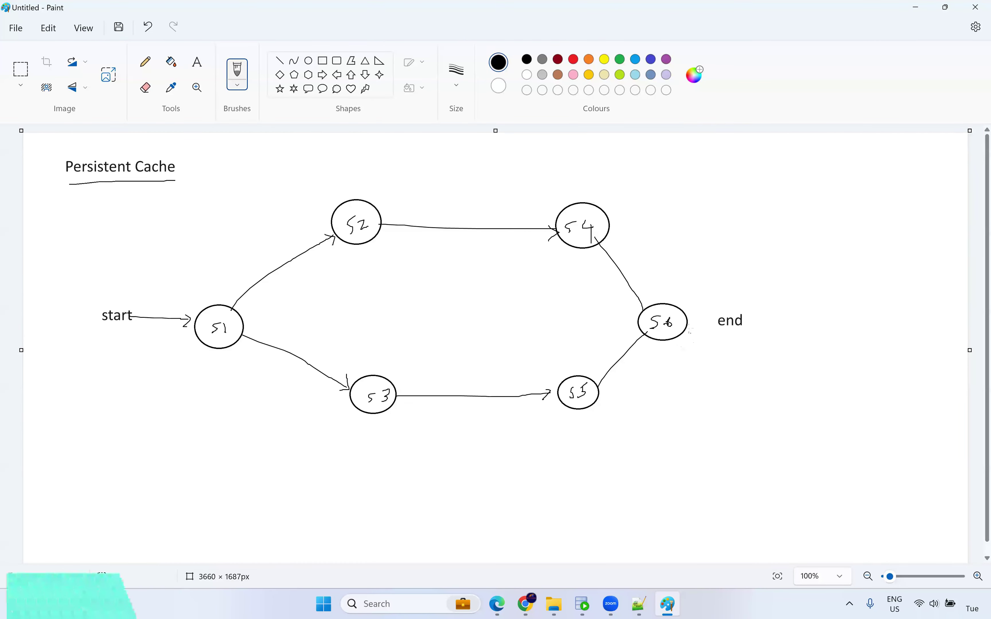
{"action": "left_click_drag", "start_coordinate": [689, 324], "coordinate": [709, 322]}
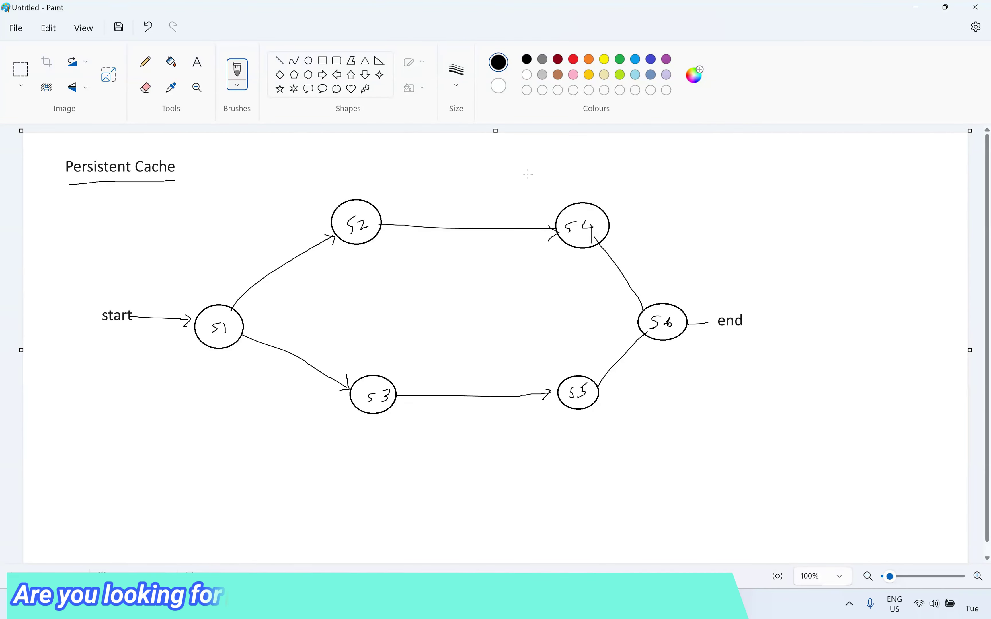
Draw red stars below S1, S2, S5 and S6
{"action": "left_click", "coordinate": [280, 89]}
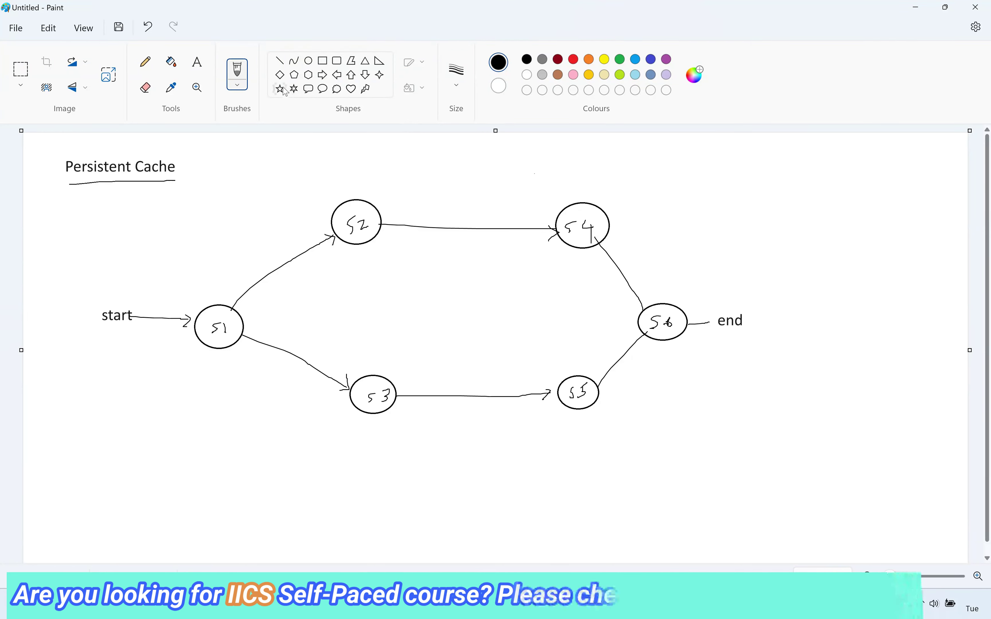
{"action": "left_click", "coordinate": [574, 60]}
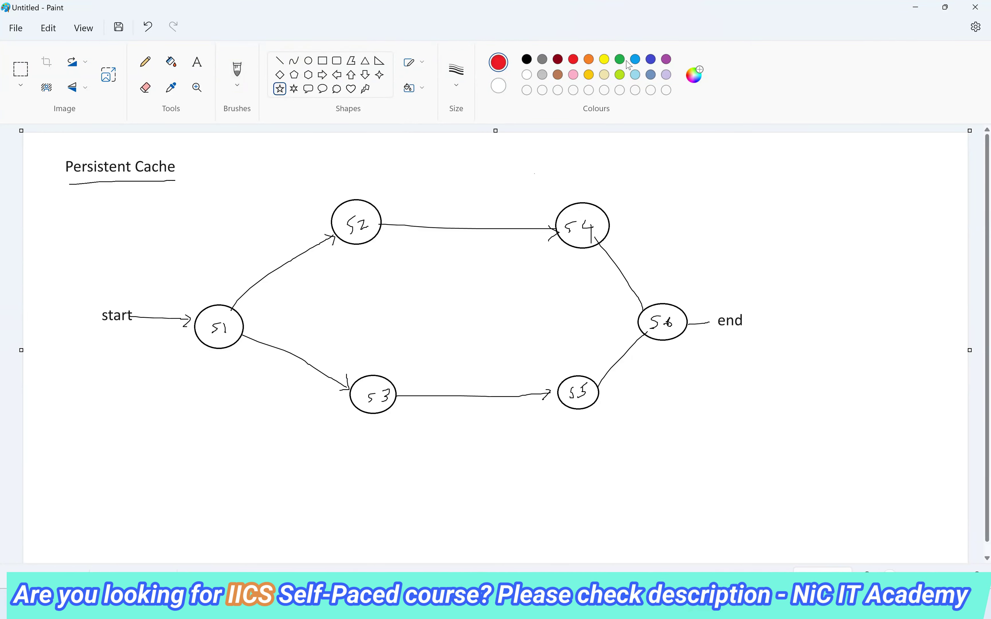
{"action": "left_click_drag", "start_coordinate": [226, 352], "coordinate": [242, 368]}
{"action": "left_click", "coordinate": [375, 258]}
{"action": "left_click_drag", "start_coordinate": [364, 249], "coordinate": [382, 264]}
{"action": "left_click_drag", "start_coordinate": [584, 414], "coordinate": [602, 429]}
{"action": "left_click_drag", "start_coordinate": [659, 344], "coordinate": [672, 357]}
{"action": "left_click", "coordinate": [776, 415]}
In light blue, handwrite '5mins' under S1 and '20 mins' under S5, and draw a route from S1
{"action": "left_click", "coordinate": [237, 73]}
{"action": "left_click", "coordinate": [635, 60]}
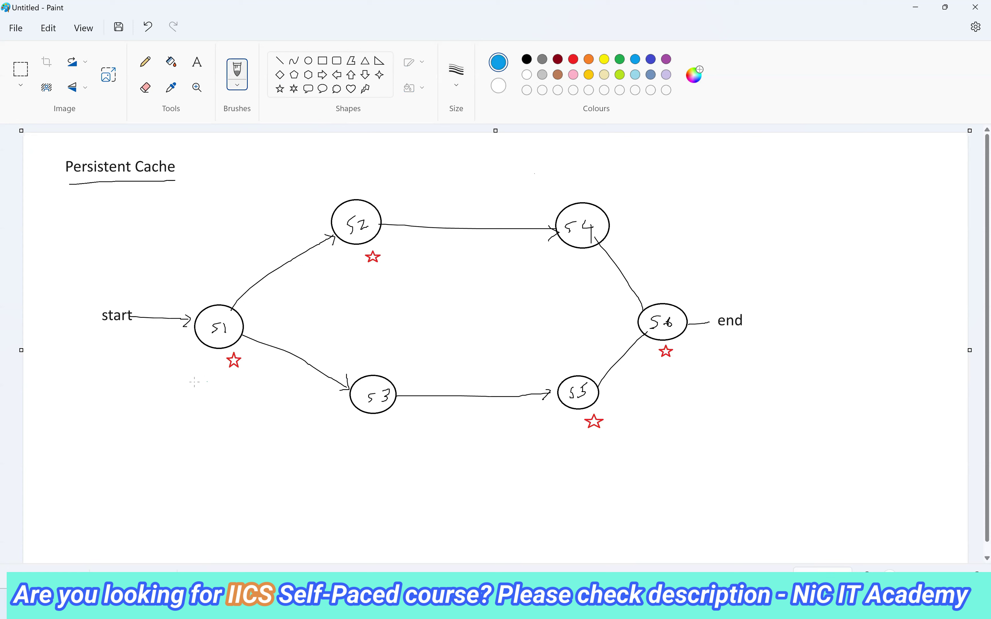
{"action": "mouse_move", "coordinate": [191, 377]}
{"action": "left_mouse_down"}
{"action": "mouse_move", "coordinate": [192, 394]}
{"action": "mouse_move", "coordinate": [205, 375]}
{"action": "mouse_move", "coordinate": [231, 389]}
{"action": "left_mouse_up"}
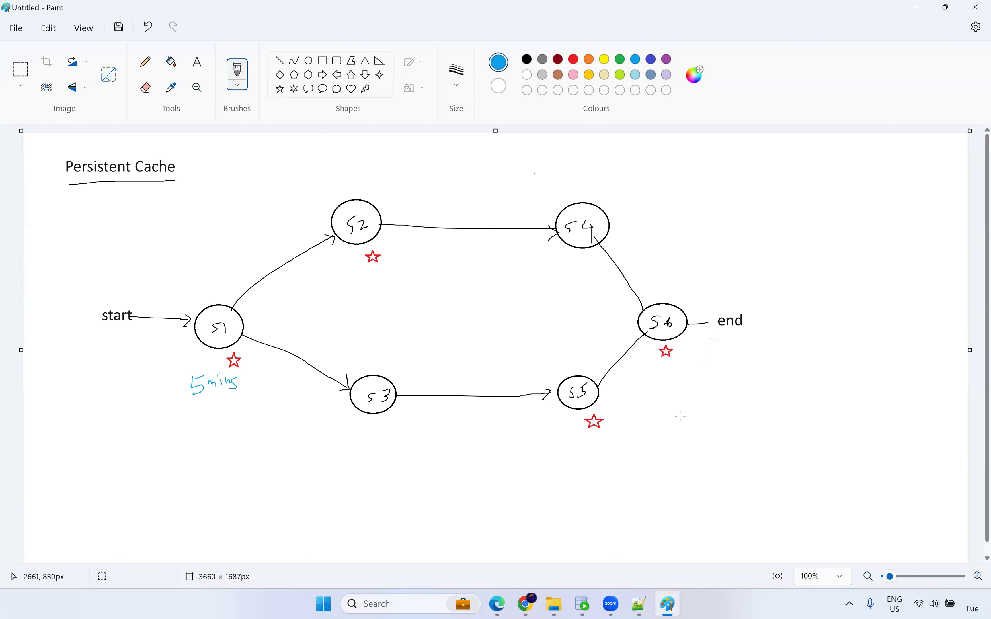
{"action": "mouse_move", "coordinate": [625, 456]}
{"action": "left_mouse_down"}
{"action": "mouse_move", "coordinate": [632, 470]}
{"action": "mouse_move", "coordinate": [672, 458]}
{"action": "mouse_move", "coordinate": [691, 466]}
{"action": "left_mouse_up"}
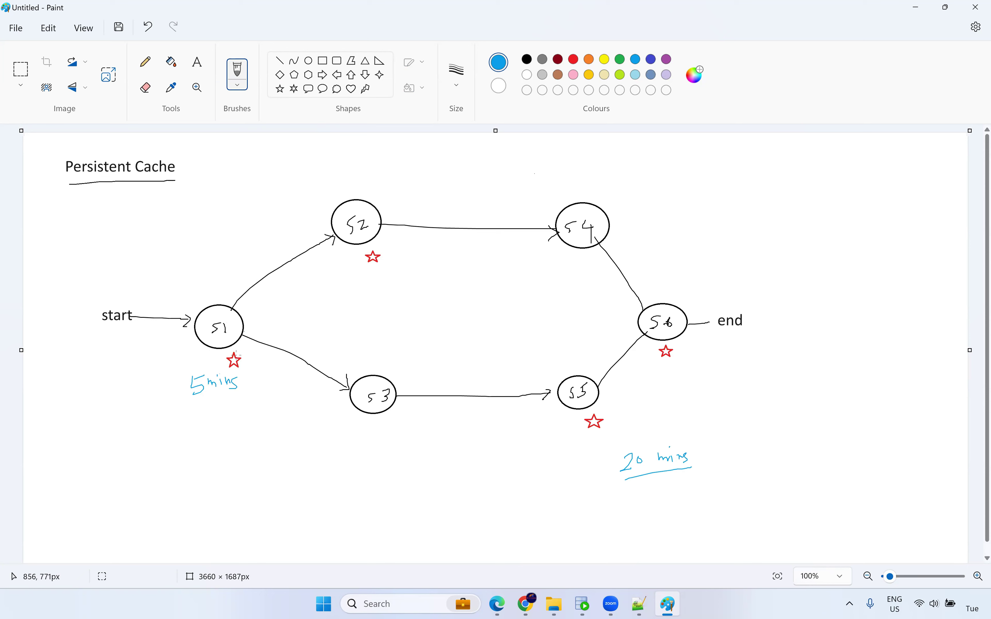
{"action": "left_click_drag", "start_coordinate": [191, 408], "coordinate": [245, 395]}
{"action": "mouse_move", "coordinate": [312, 282]}
{"action": "left_mouse_down"}
{"action": "mouse_move", "coordinate": [346, 260]}
{"action": "mouse_move", "coordinate": [541, 375]}
{"action": "mouse_move", "coordinate": [621, 339]}
{"action": "left_mouse_up"}
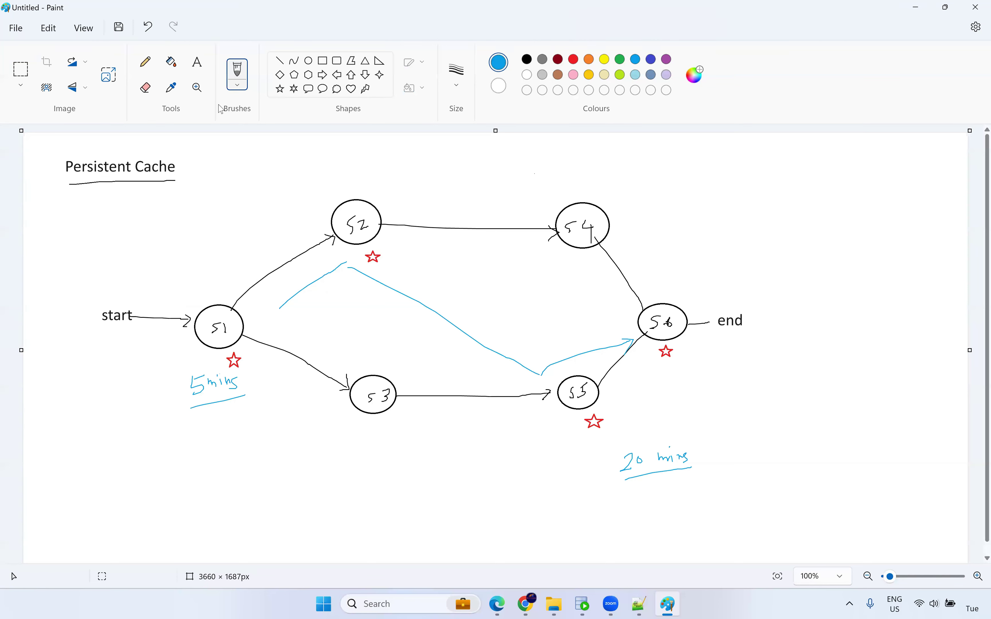
Add a blue 'Persistent' text label under the 5mins note
{"action": "left_click", "coordinate": [197, 62]}
{"action": "left_click", "coordinate": [158, 423]}
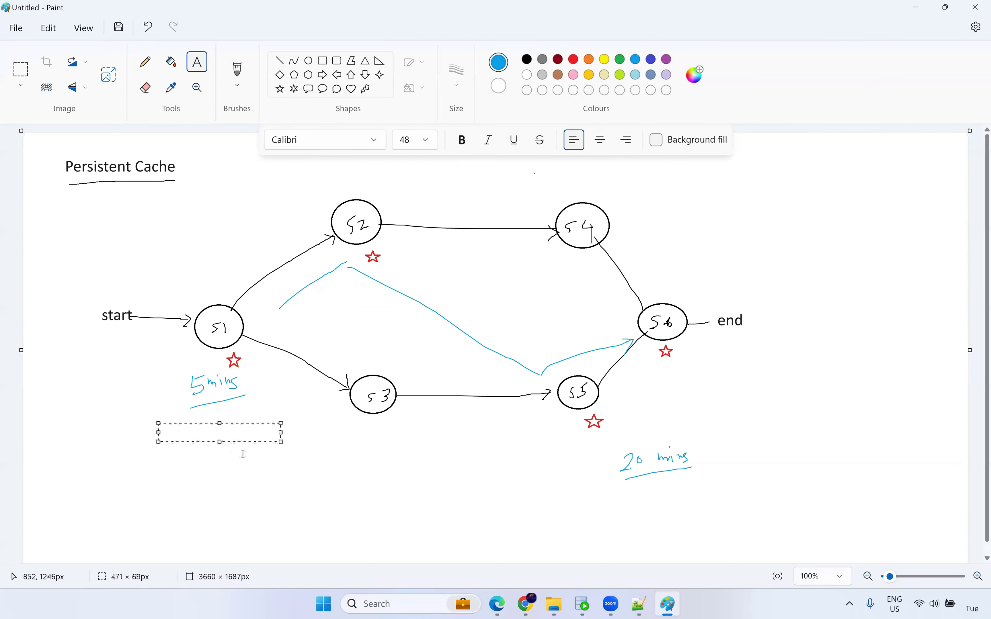
{"action": "type", "text": "Persis"}
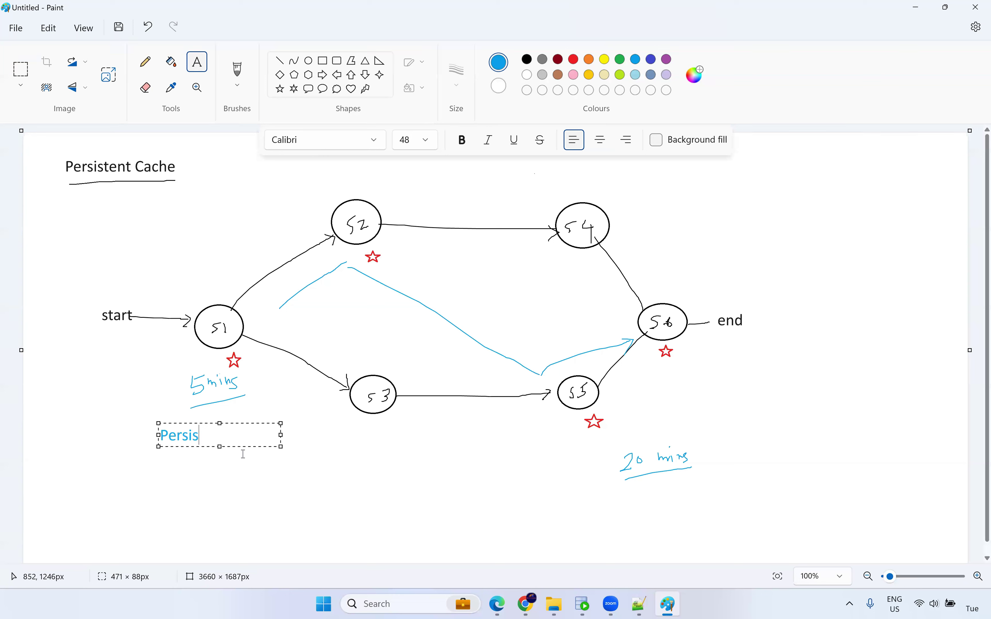
{"action": "type", "text": "tent"}
{"action": "left_click_drag", "start_coordinate": [203, 424], "coordinate": [213, 412]}
{"action": "left_click", "coordinate": [400, 229]}
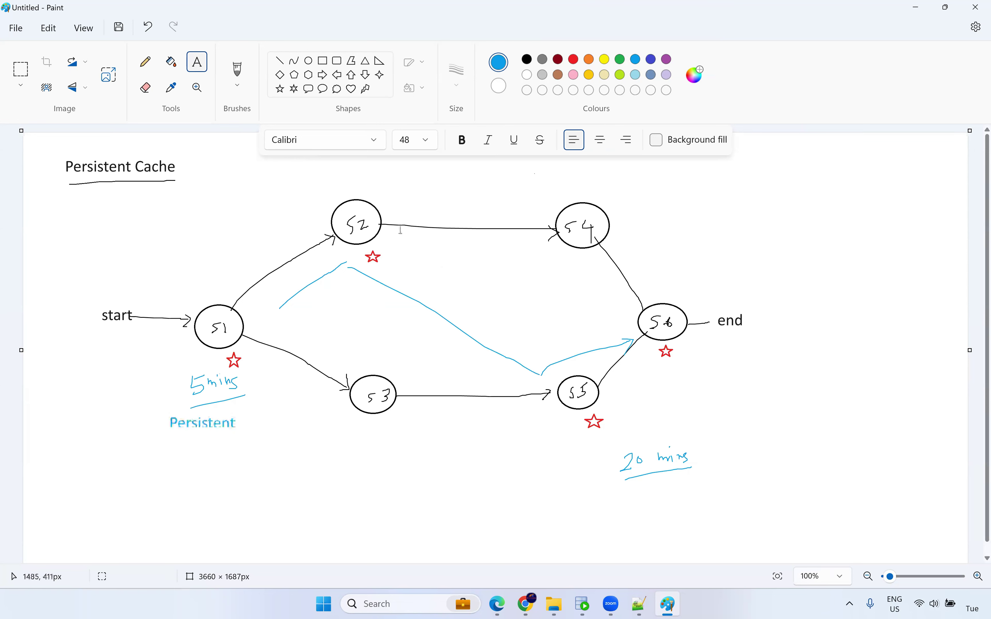
Add 'abc' labels at S2, below S5 and beside S6
{"action": "left_click_drag", "start_coordinate": [390, 203], "coordinate": [512, 226]}
{"action": "type", "text": "abc"}
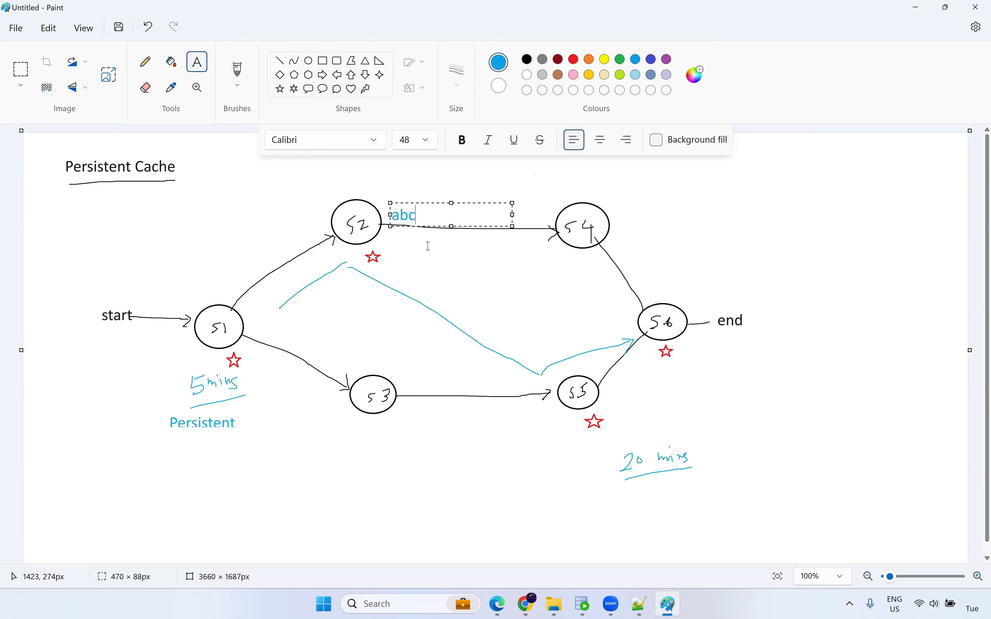
{"action": "left_click", "coordinate": [565, 433]}
{"action": "type", "text": "a"}
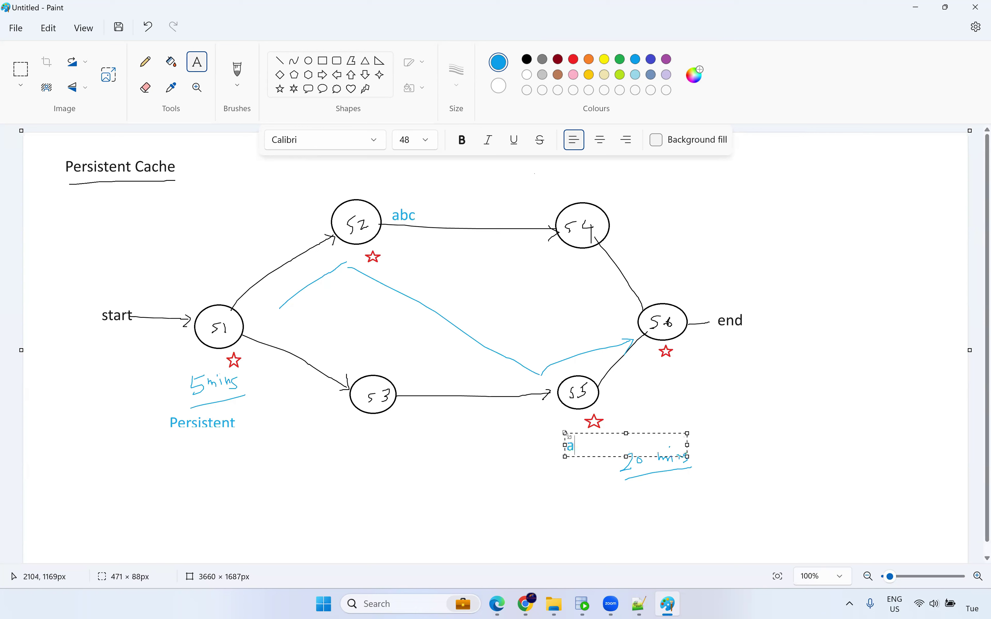
{"action": "type", "text": "bc"}
{"action": "left_click", "coordinate": [675, 364]}
{"action": "left_click", "coordinate": [669, 366]}
{"action": "type", "text": "abc"}
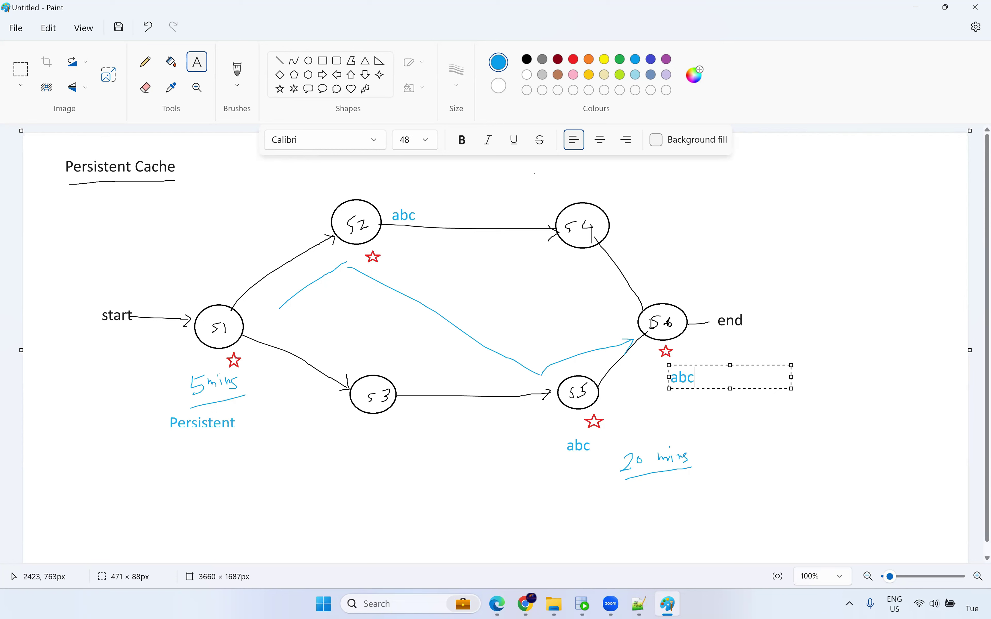
{"action": "left_click", "coordinate": [685, 274]}
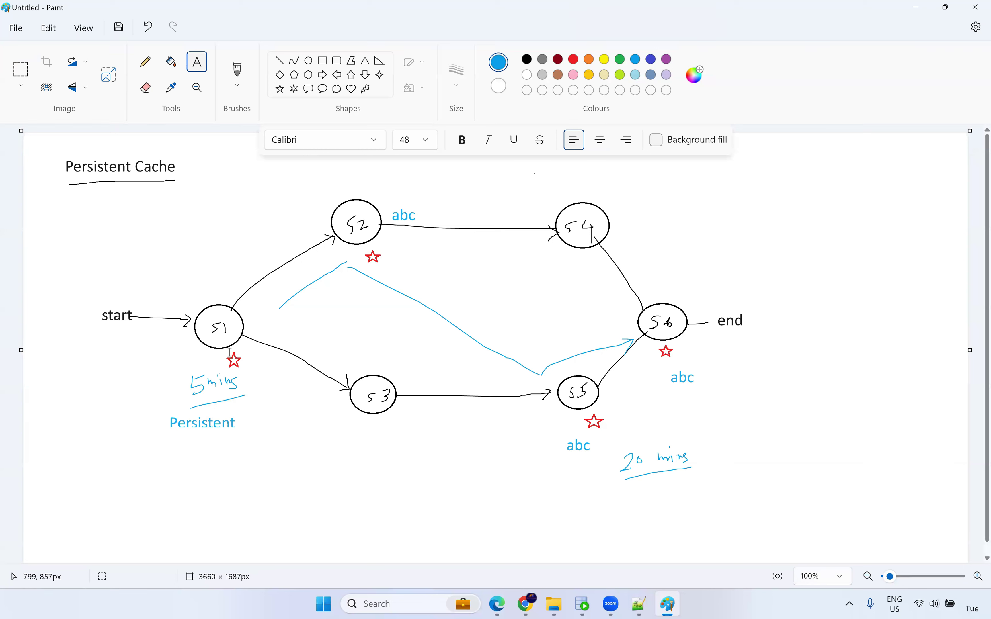
Add a 'Re-Cache' label below Persistent, correcting the capital R
{"action": "left_click", "coordinate": [182, 447]}
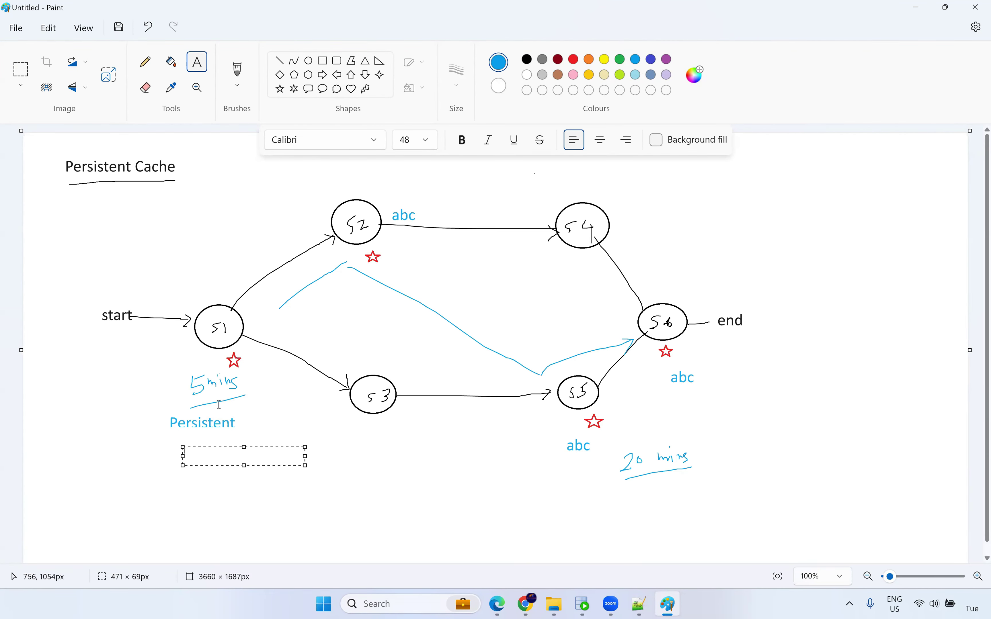
{"action": "type", "text": "re-Cache"}
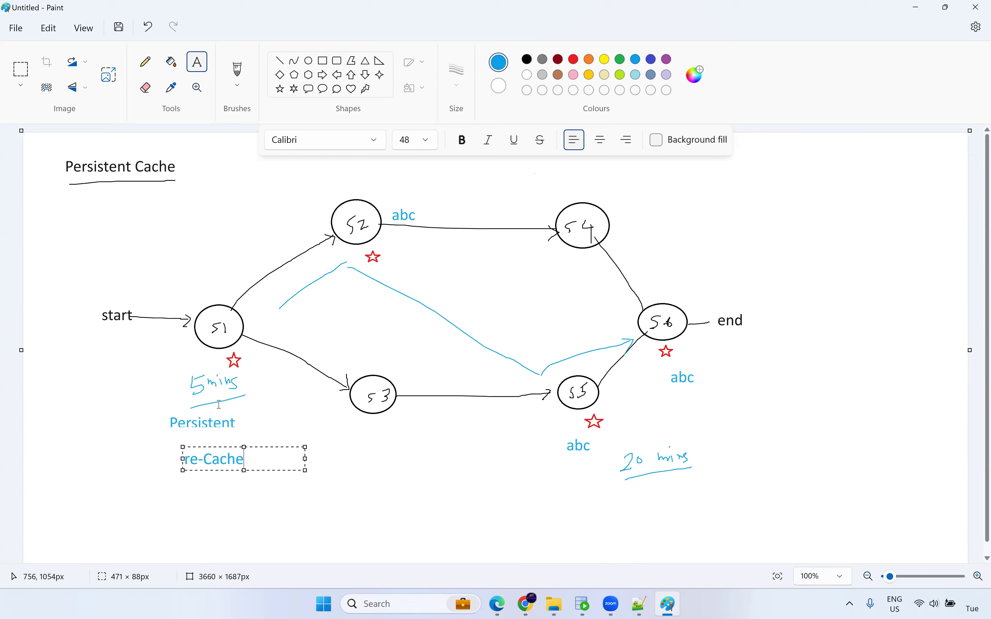
{"action": "left_click_drag", "start_coordinate": [193, 458], "coordinate": [178, 450]}
{"action": "type", "text": "R"}
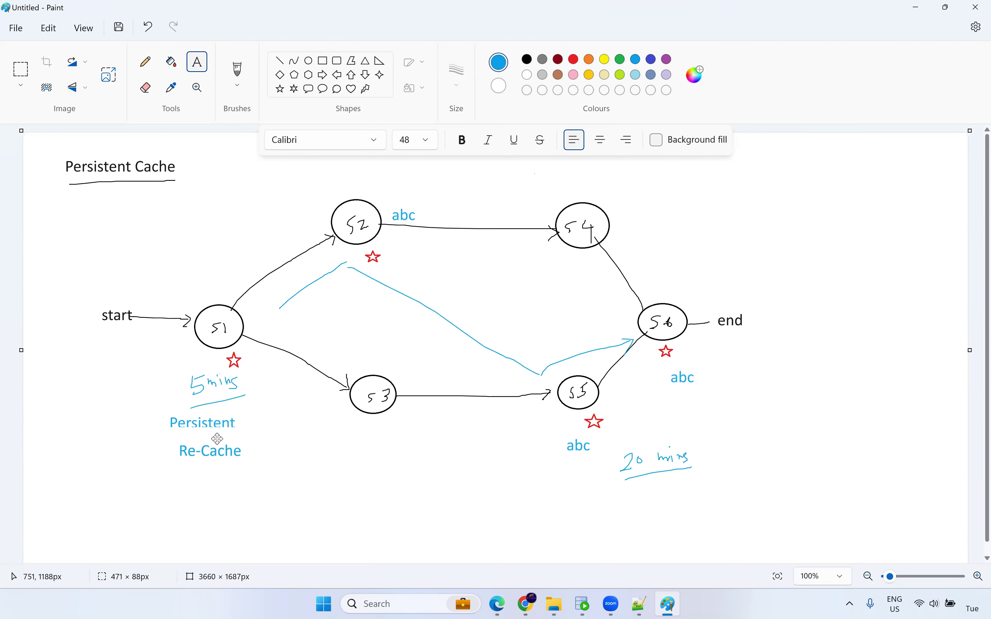
{"action": "left_click", "coordinate": [182, 426]}
Add a '5 mins' label below 20 mins and discard the leftover empty text box
{"action": "left_click", "coordinate": [651, 496]}
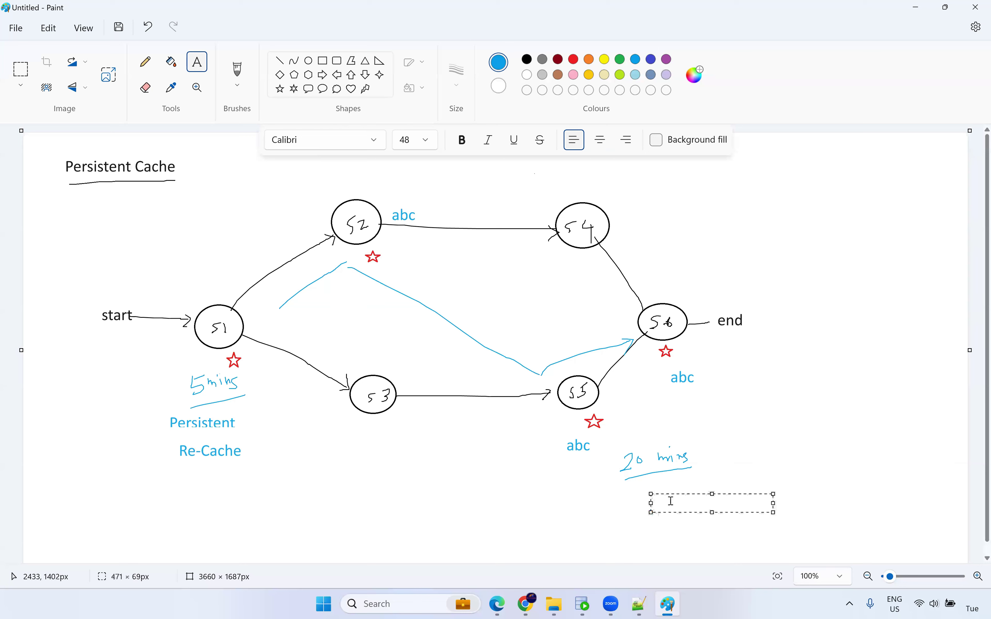
{"action": "type", "text": "5"}
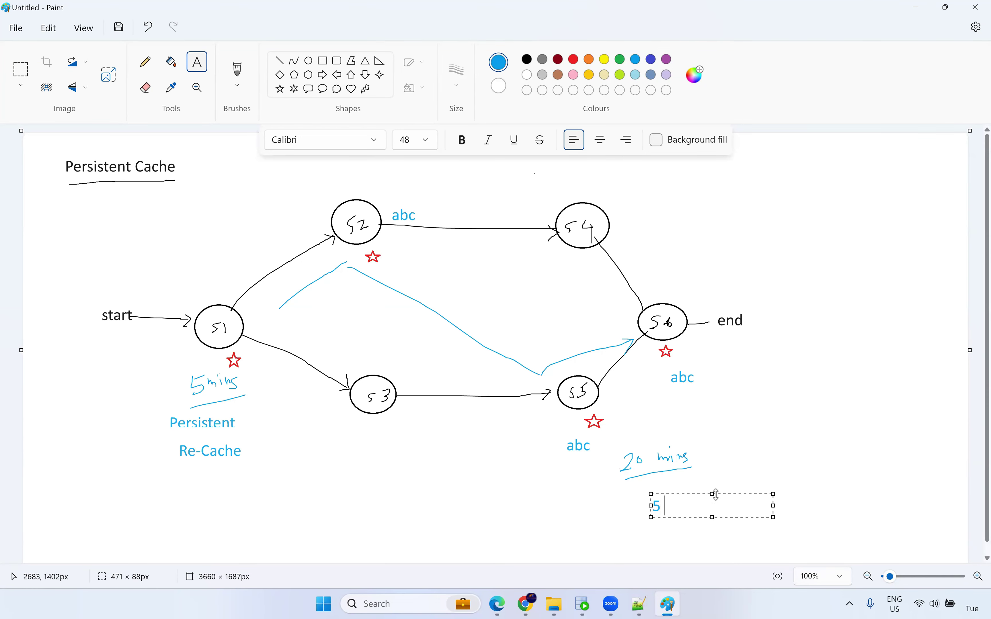
{"action": "type", "text": " mins"}
{"action": "left_click", "coordinate": [724, 437]}
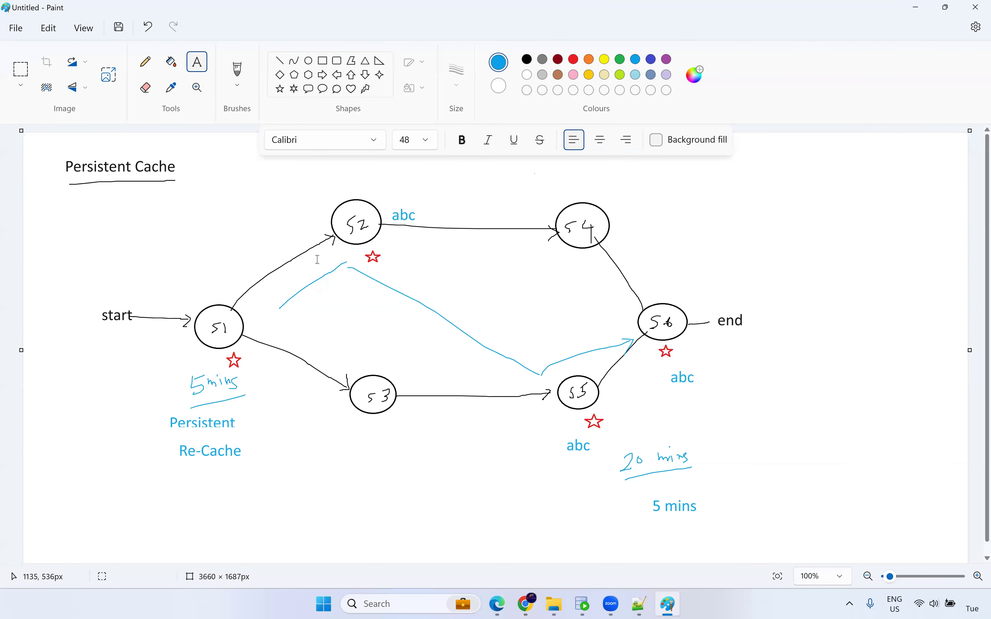
{"action": "left_click", "coordinate": [354, 234]}
{"action": "left_click", "coordinate": [680, 329]}
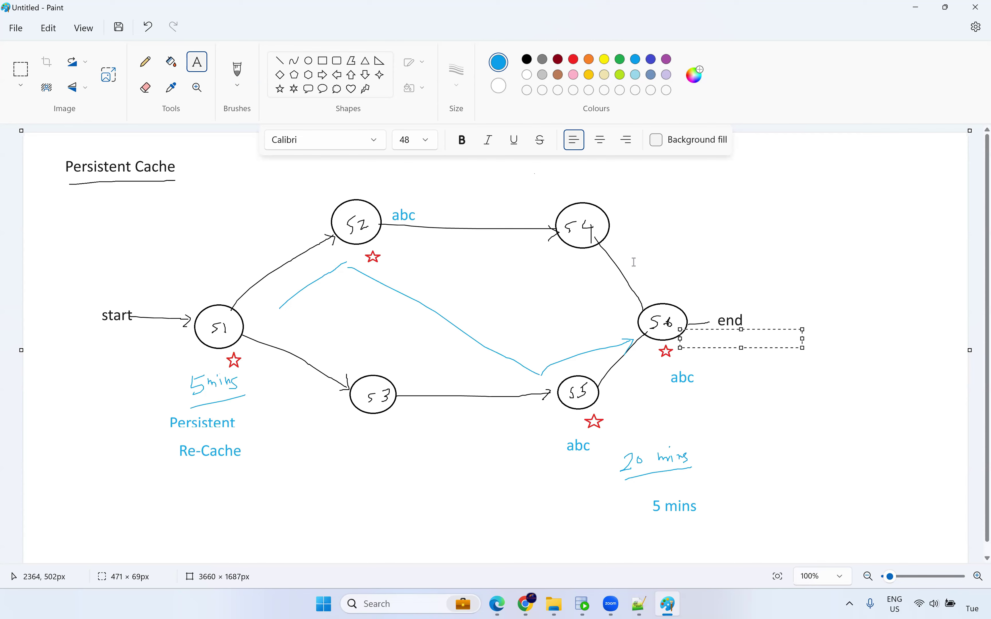
{"action": "left_click", "coordinate": [499, 484]}
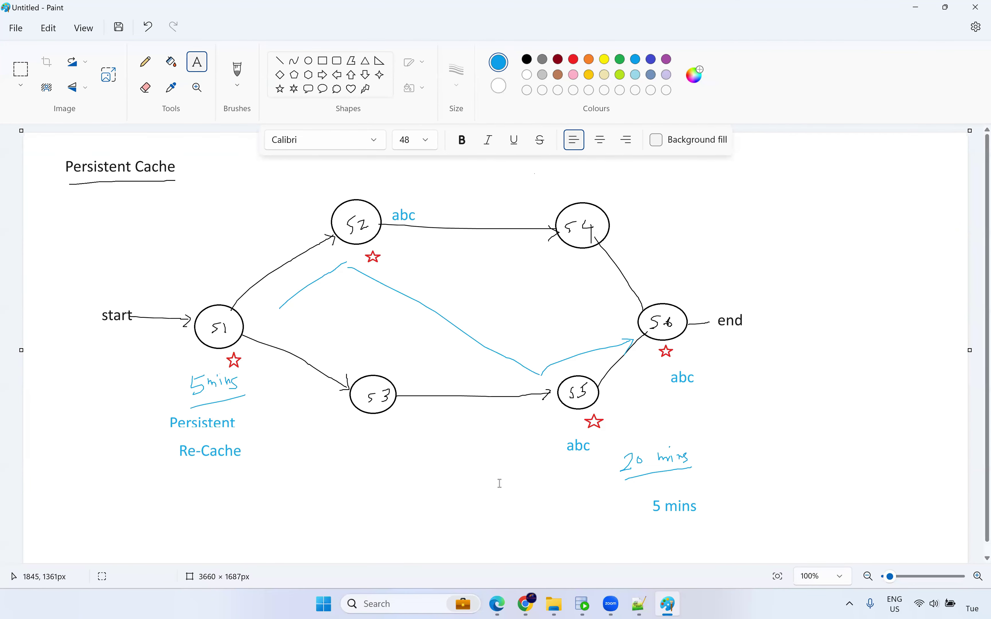
Open the m_persist_cache2 mapping from the Default project in Informatica
{"action": "left_click", "coordinate": [525, 604]}
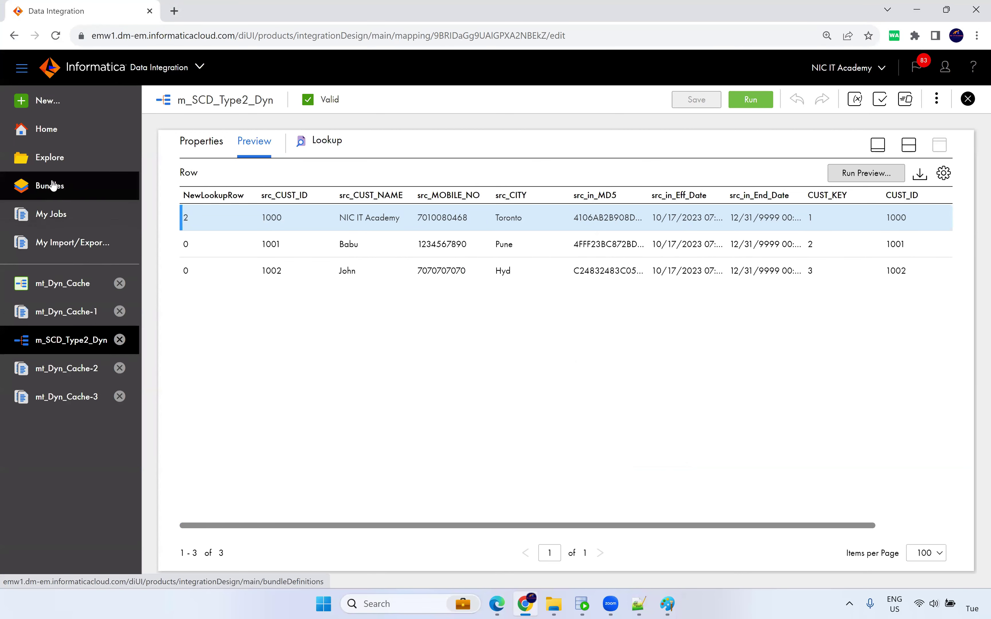
{"action": "left_click", "coordinate": [50, 161]}
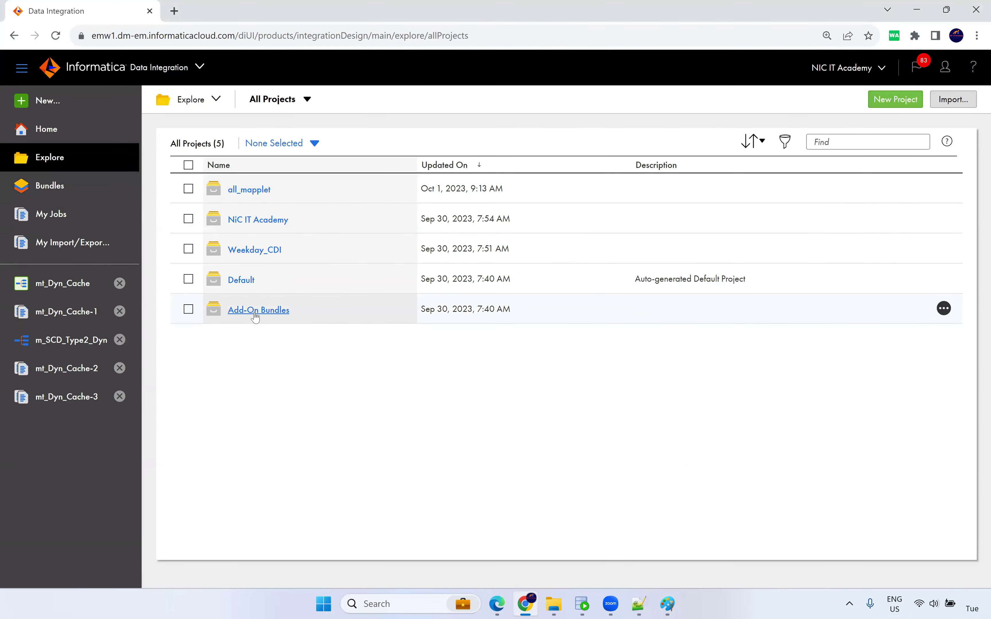
{"action": "left_click", "coordinate": [240, 280]}
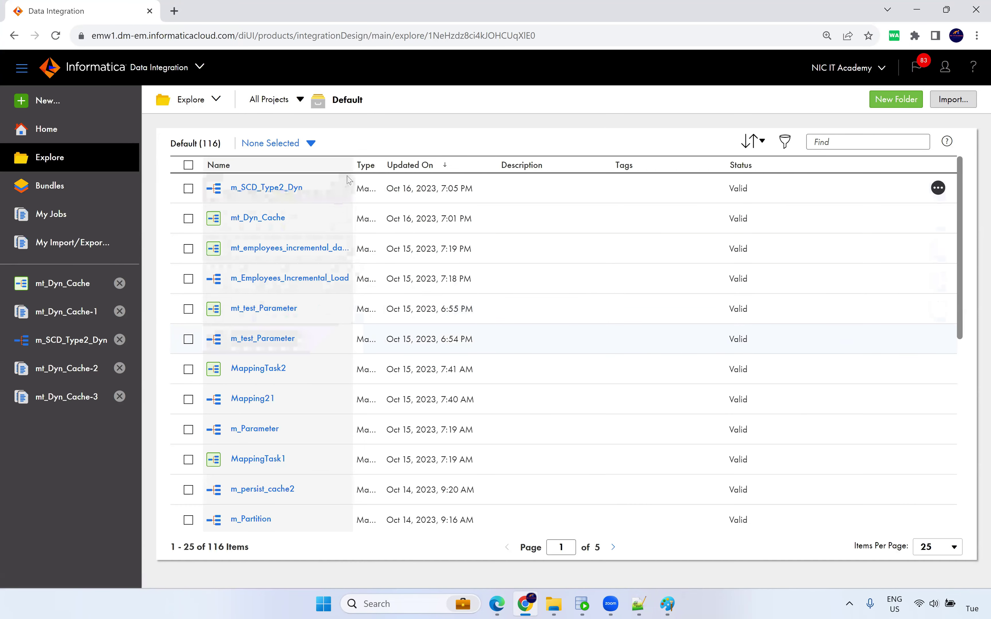
{"action": "mouse_move", "coordinate": [352, 163]}
{"action": "left_mouse_down"}
{"action": "mouse_move", "coordinate": [389, 164]}
{"action": "mouse_move", "coordinate": [369, 163]}
{"action": "left_mouse_up"}
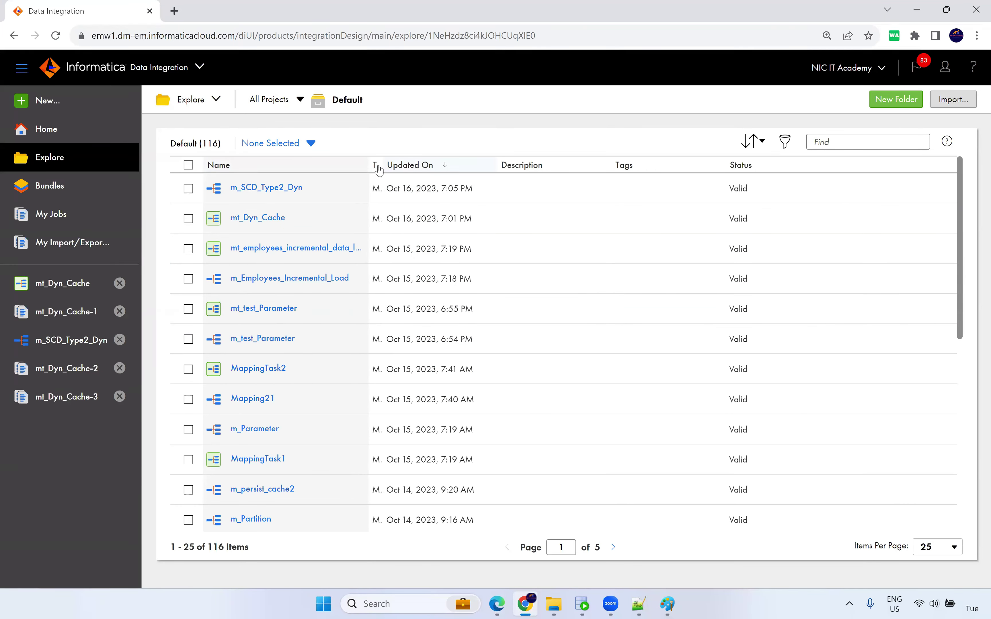
{"action": "scroll", "coordinate": [263, 368], "scroll_direction": "down", "scroll_amount": 3}
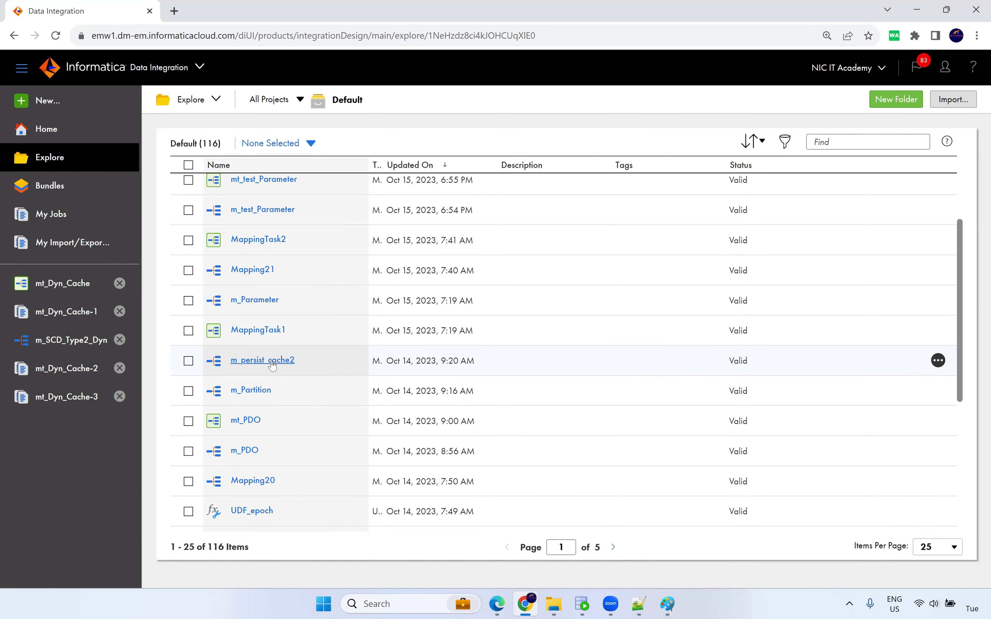
{"action": "scroll", "coordinate": [273, 366], "scroll_direction": "up", "scroll_amount": 3}
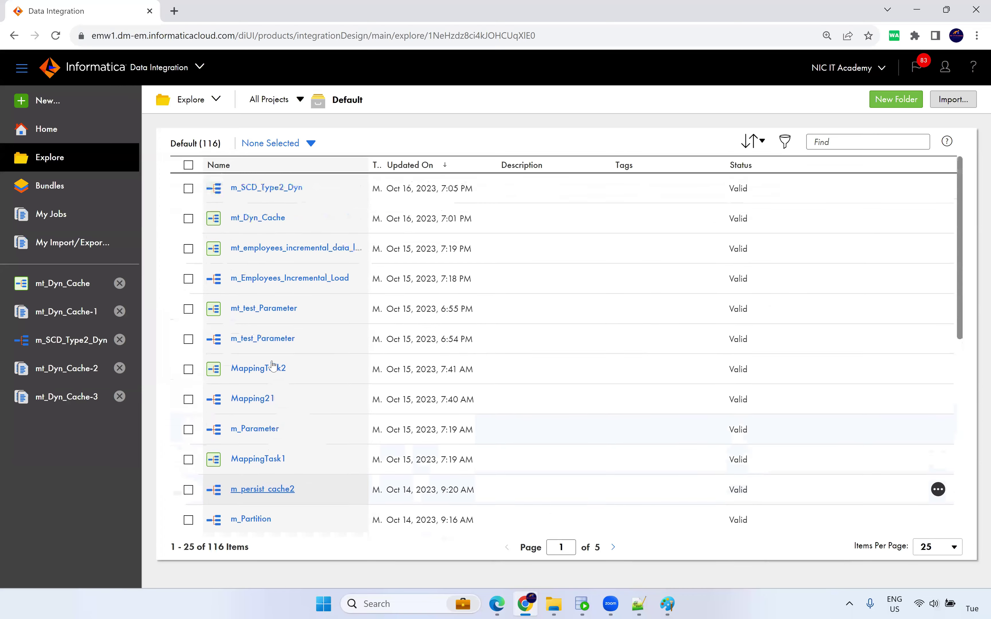
{"action": "scroll", "coordinate": [274, 373], "scroll_direction": "down", "scroll_amount": 2}
{"action": "scroll", "coordinate": [289, 422], "scroll_direction": "down", "scroll_amount": 4}
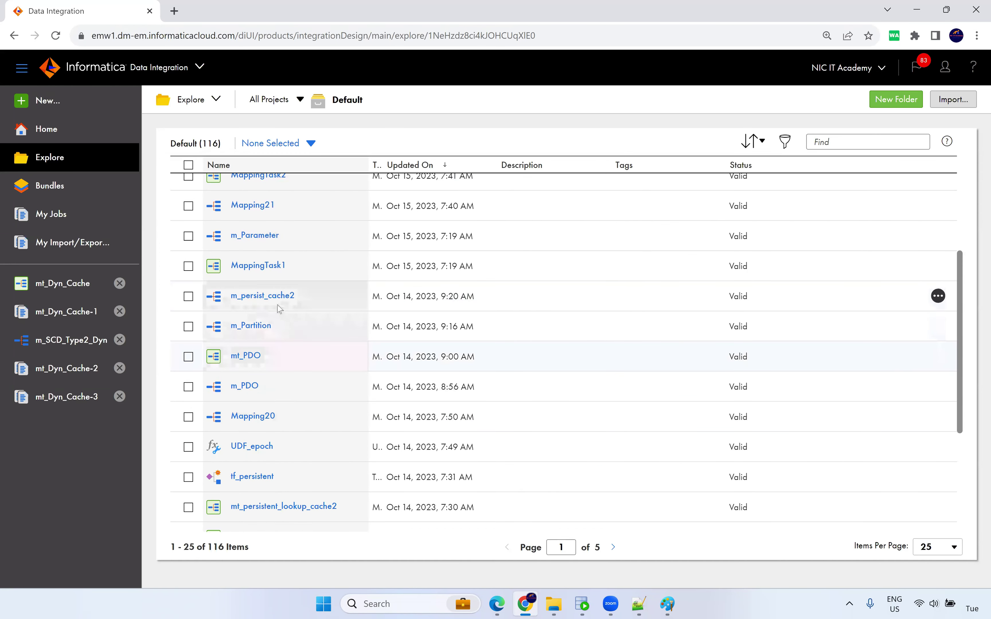
{"action": "left_click", "coordinate": [259, 297]}
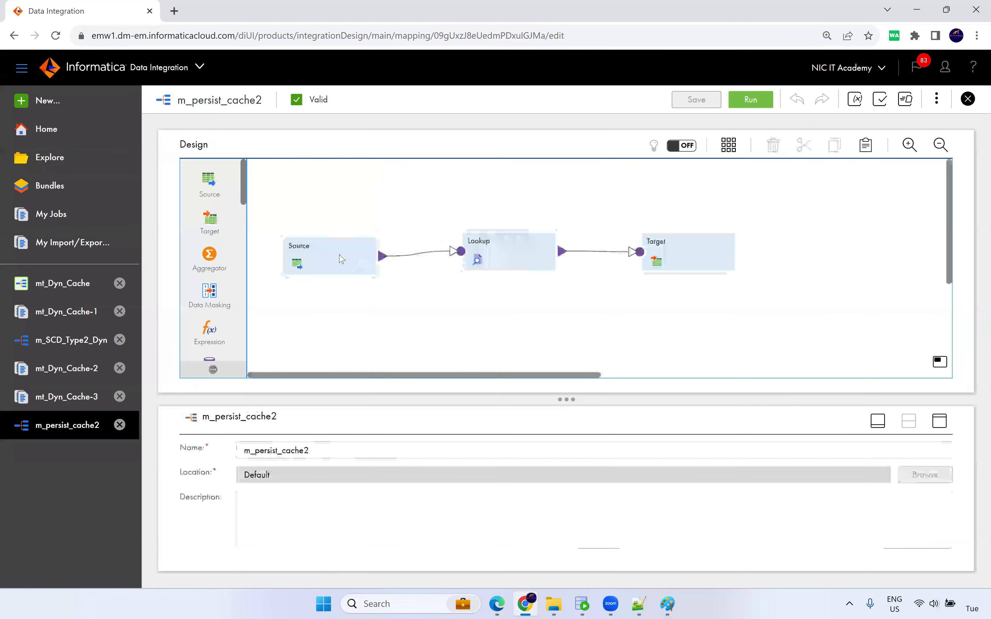
Review the Lookup's condition and DEPARTMENTS object, then the Target object details
{"action": "left_click", "coordinate": [491, 255]}
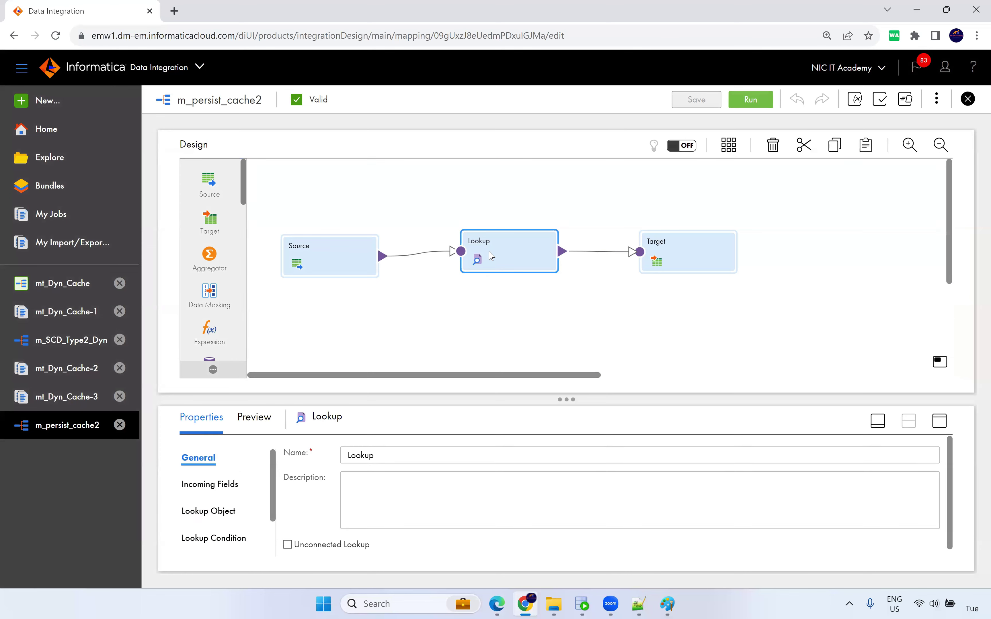
{"action": "scroll", "coordinate": [259, 510], "scroll_direction": "down", "scroll_amount": 2}
{"action": "left_click", "coordinate": [223, 490]}
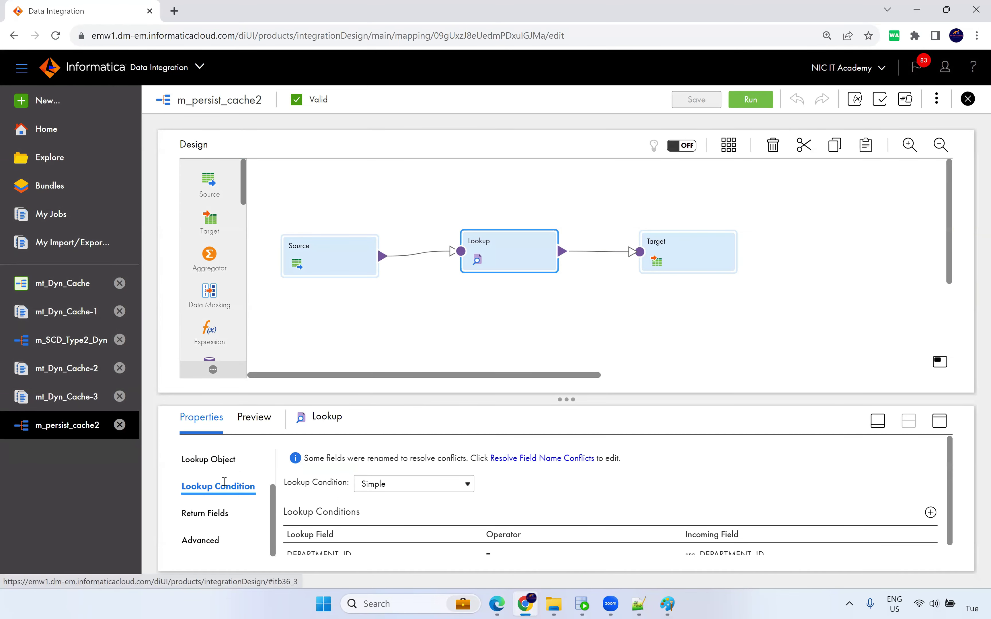
{"action": "left_click", "coordinate": [212, 460]}
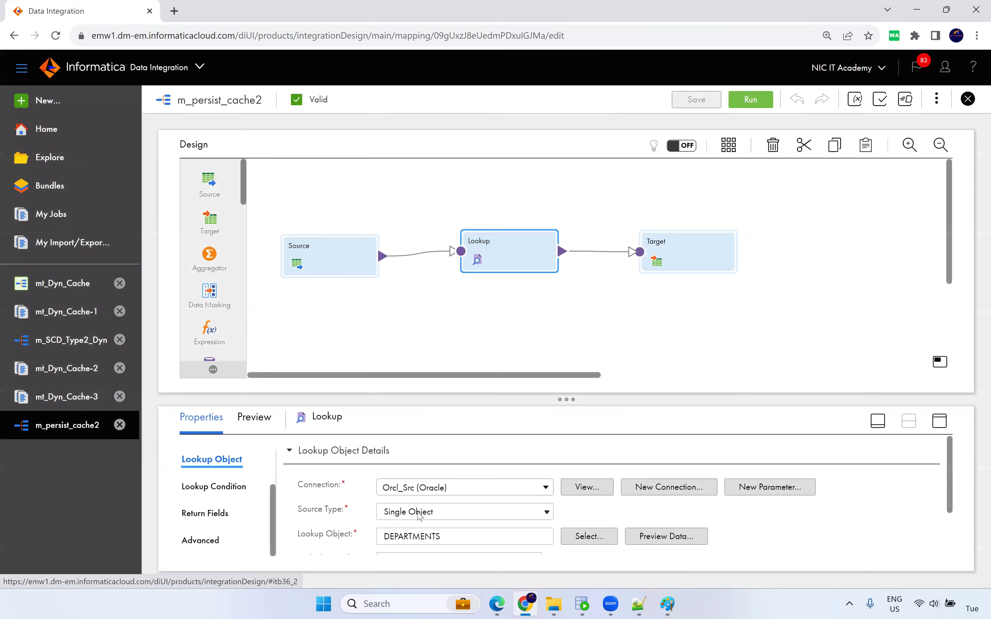
{"action": "left_click", "coordinate": [679, 245]}
{"action": "left_click", "coordinate": [217, 505]}
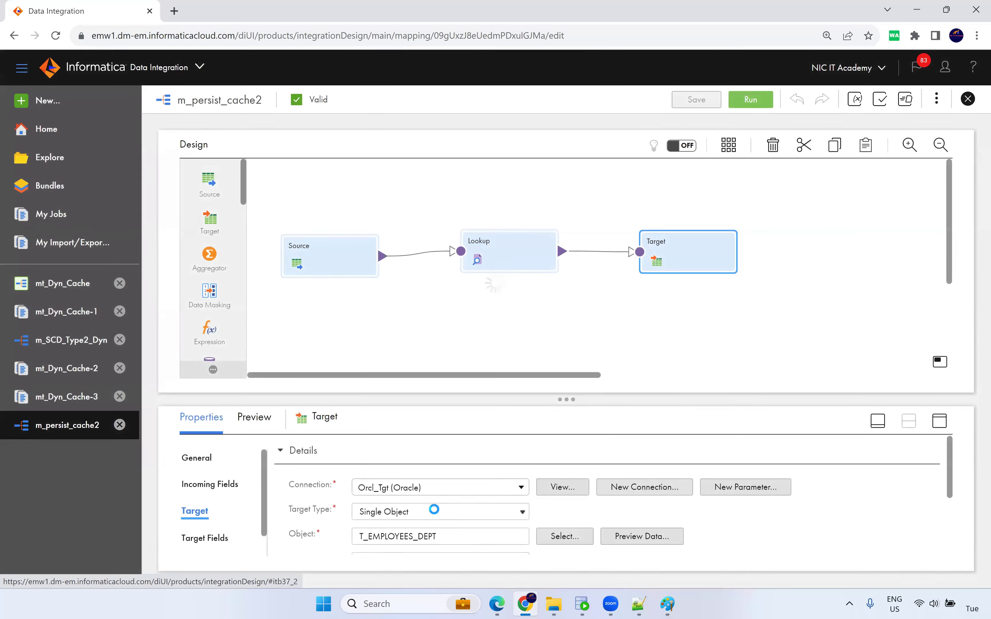
Open the tf_persistent taskflow, check its first mapping task step, and revisit m_persist_cache2
{"action": "left_click", "coordinate": [501, 261]}
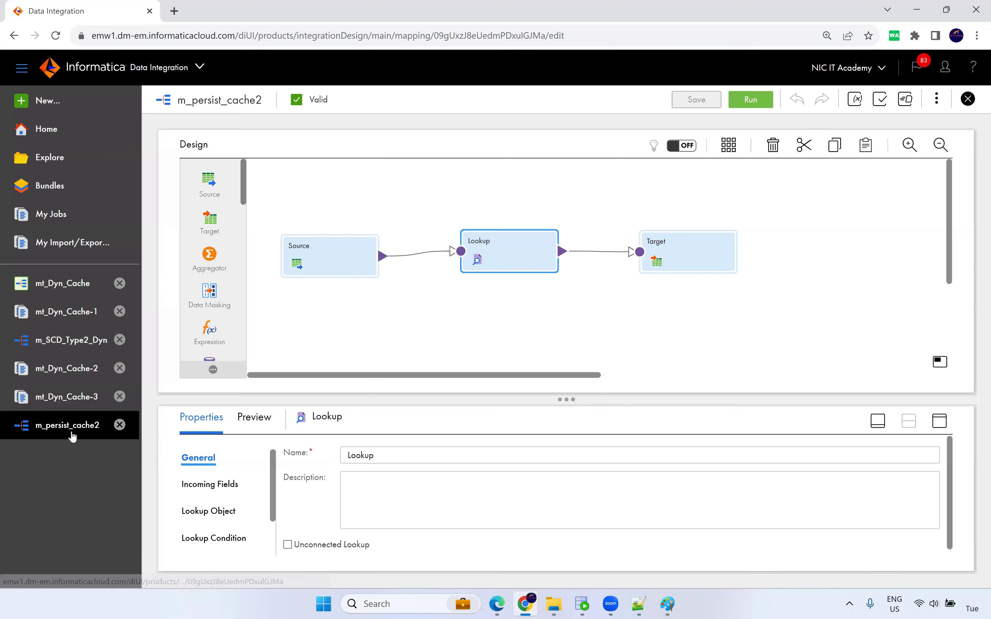
{"action": "left_click", "coordinate": [49, 157]}
{"action": "scroll", "coordinate": [327, 262], "scroll_direction": "down", "scroll_amount": 2}
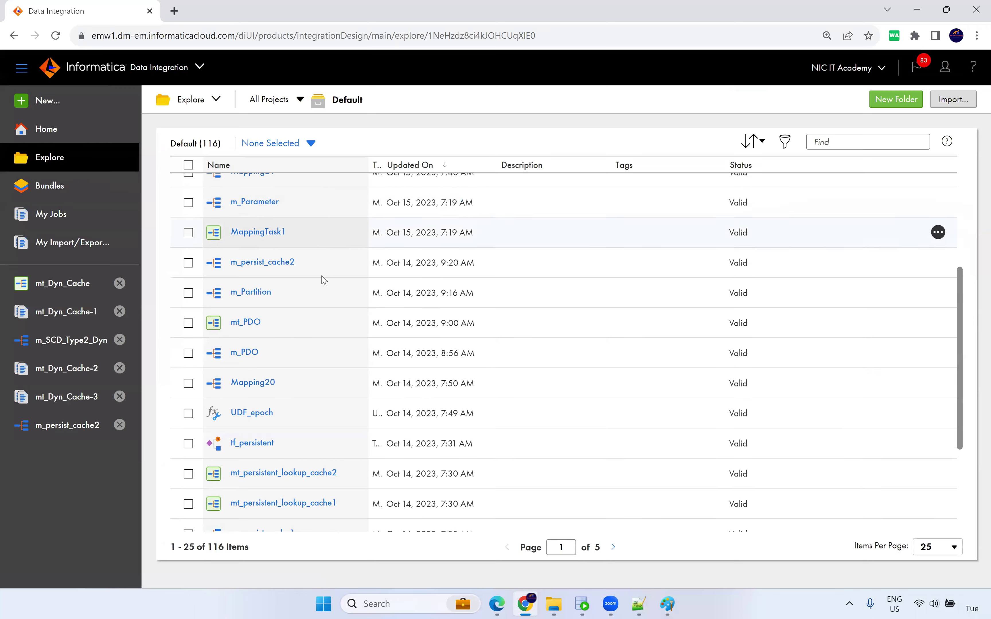
{"action": "scroll", "coordinate": [292, 373], "scroll_direction": "down", "scroll_amount": 2}
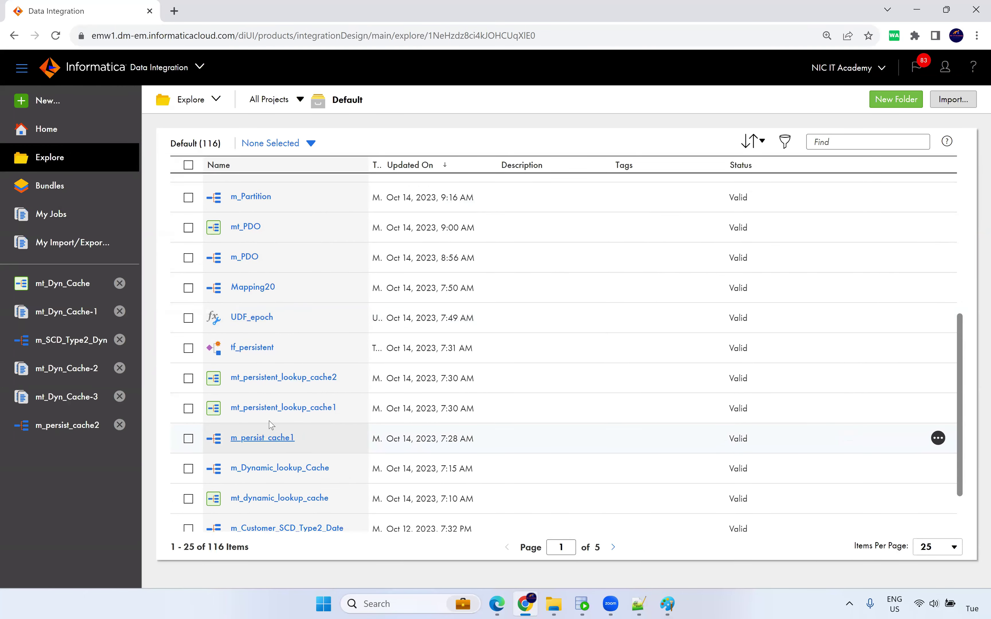
{"action": "left_click", "coordinate": [248, 351]}
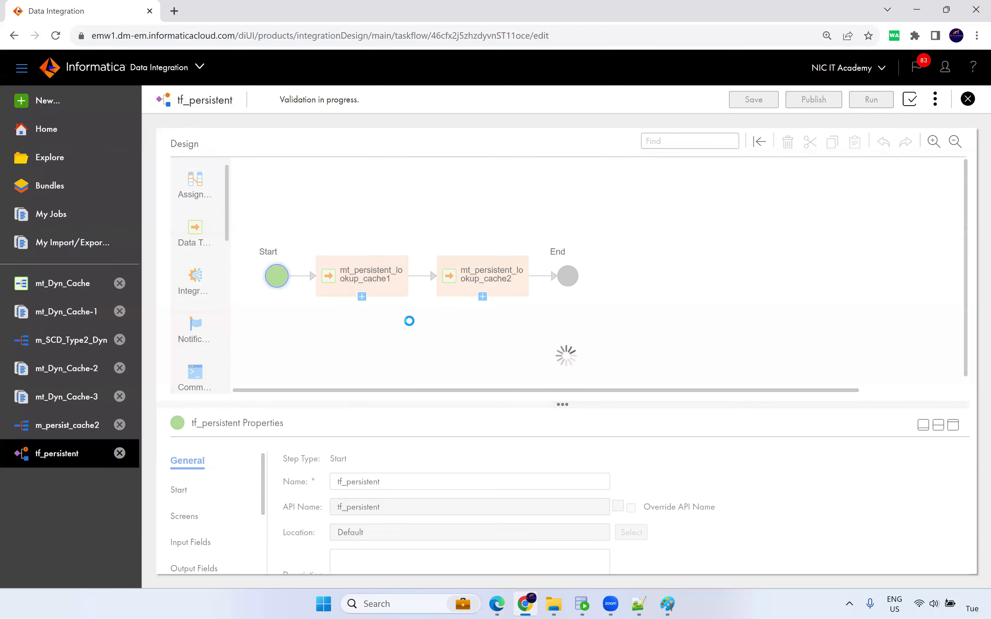
{"action": "left_click", "coordinate": [361, 286]}
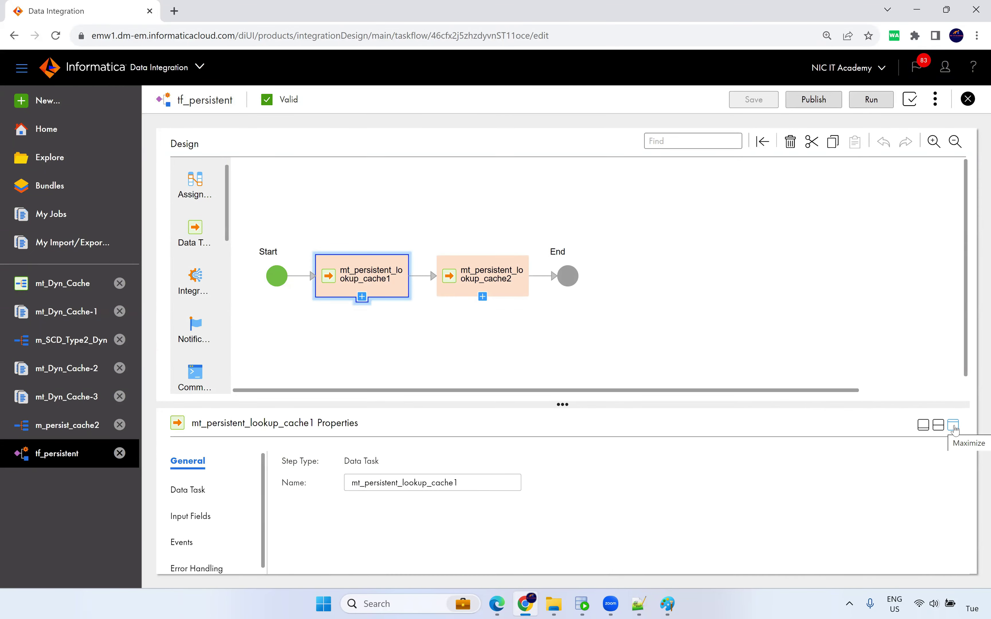
{"action": "left_click", "coordinate": [86, 426]}
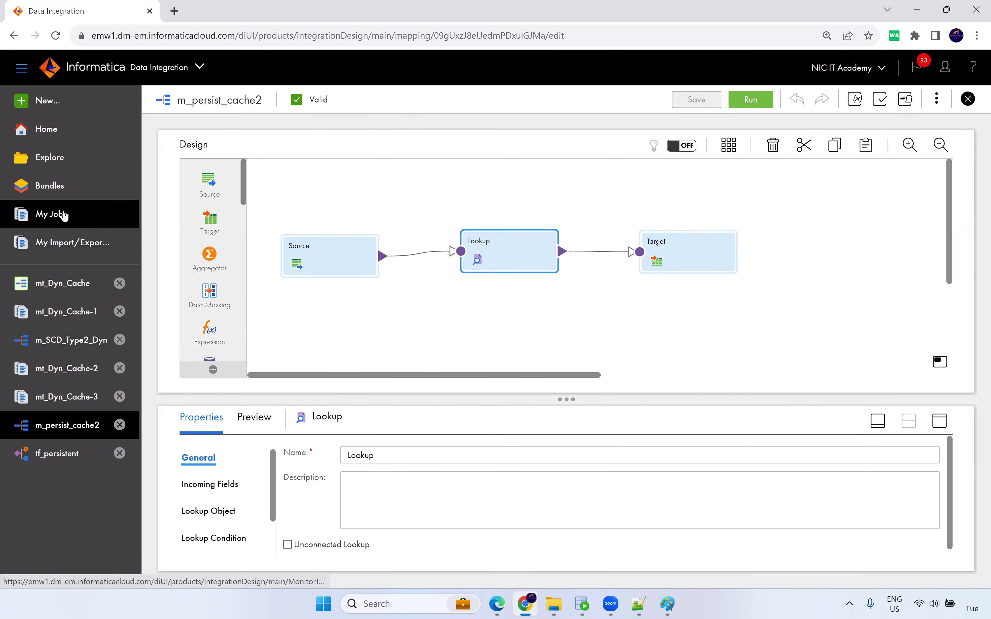
{"action": "left_click", "coordinate": [49, 158]}
Open m_persist_cache1 and review its Target connection and field mapping, including LOCATION_ID
{"action": "left_click", "coordinate": [262, 438]}
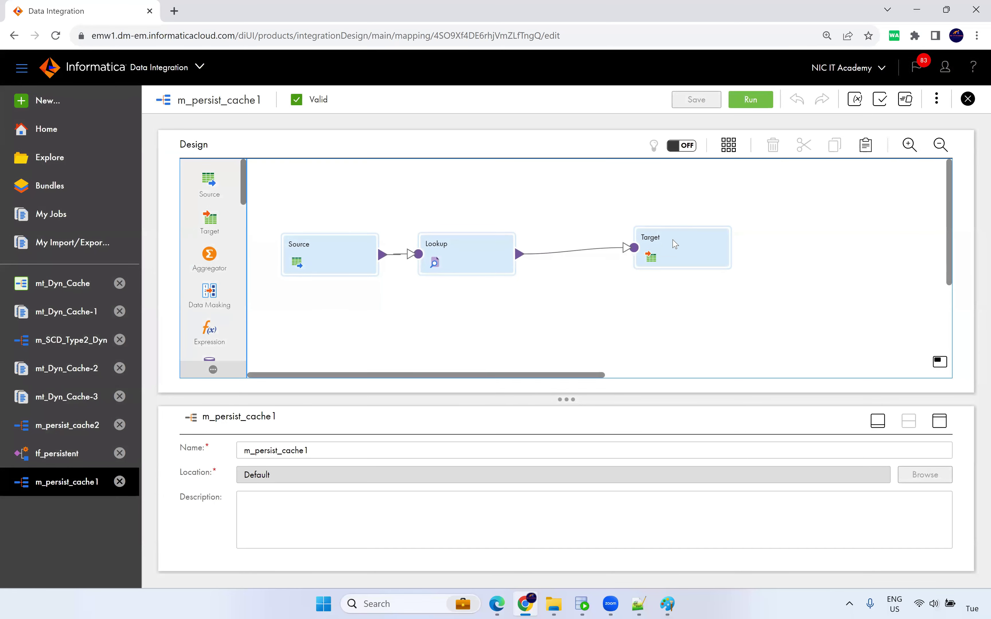
{"action": "left_click", "coordinate": [675, 253]}
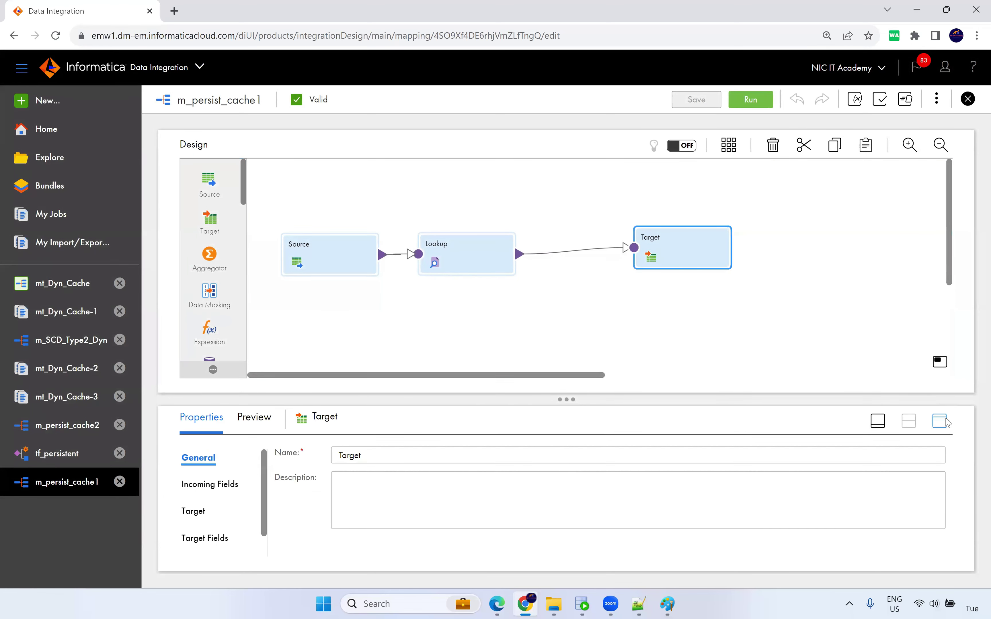
{"action": "left_click", "coordinate": [939, 420]}
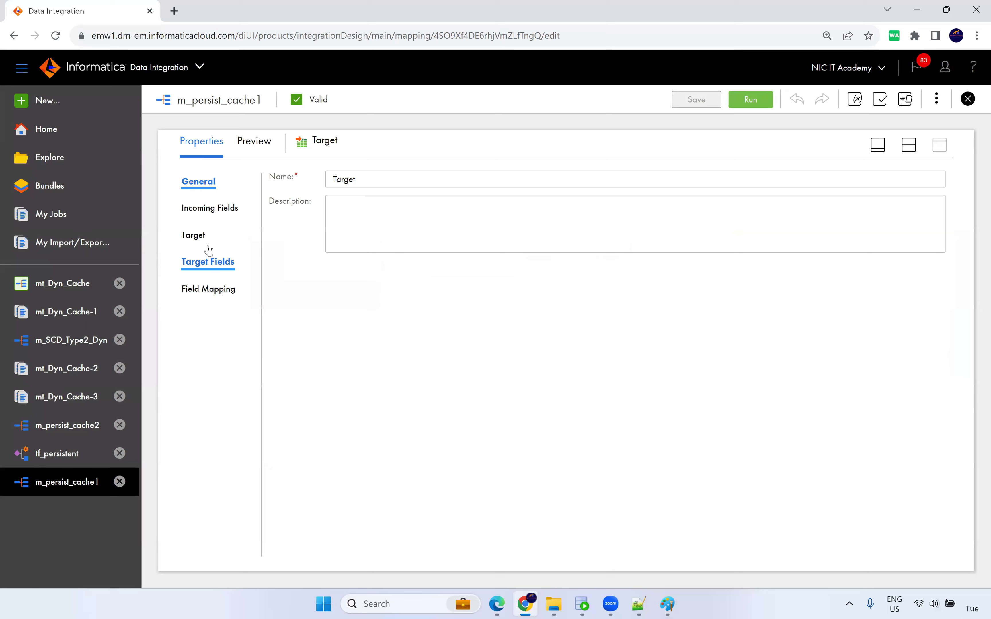
{"action": "left_click", "coordinate": [194, 235]}
{"action": "left_click", "coordinate": [209, 289]}
{"action": "left_click_drag", "start_coordinate": [524, 495], "coordinate": [604, 496]}
{"action": "left_click_drag", "start_coordinate": [538, 517], "coordinate": [589, 518]}
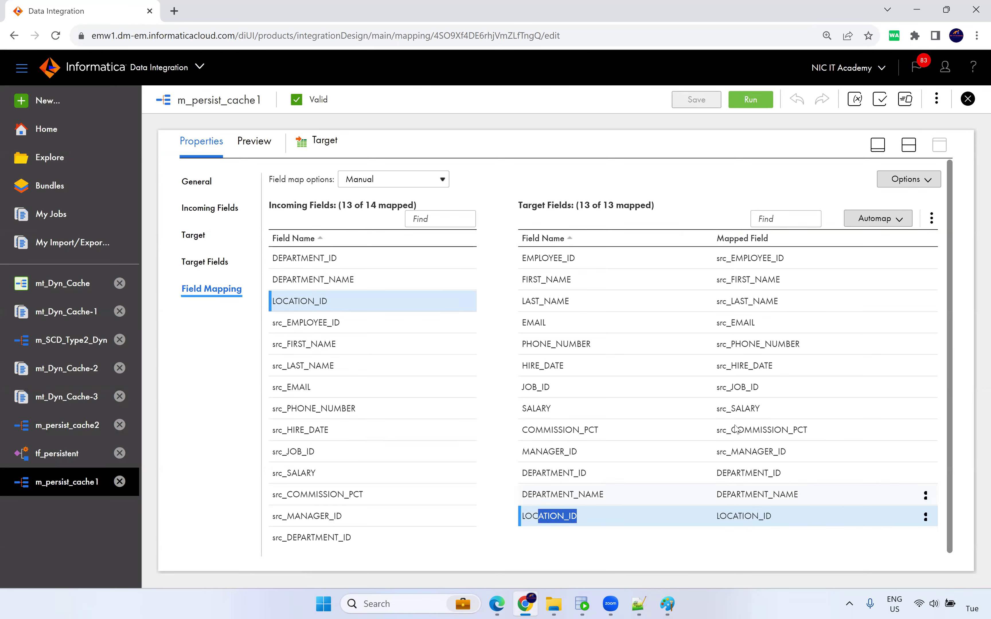
{"action": "left_click", "coordinate": [909, 144]}
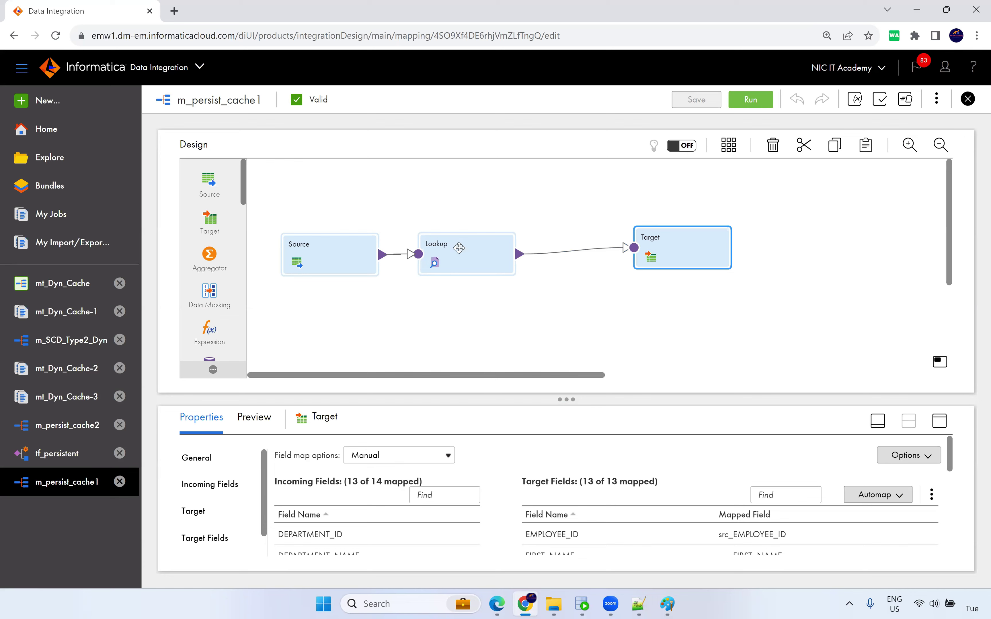
Check the Lookup's DEPARTMENTS object and its Advanced caching options
{"action": "left_click", "coordinate": [429, 241]}
{"action": "left_click", "coordinate": [936, 420]}
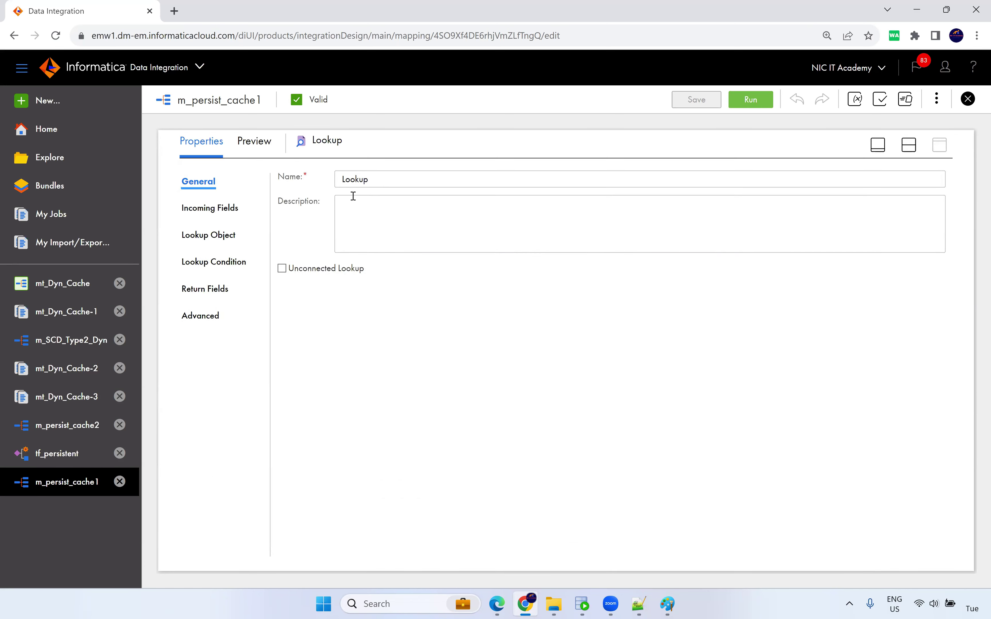
{"action": "left_click", "coordinate": [213, 237]}
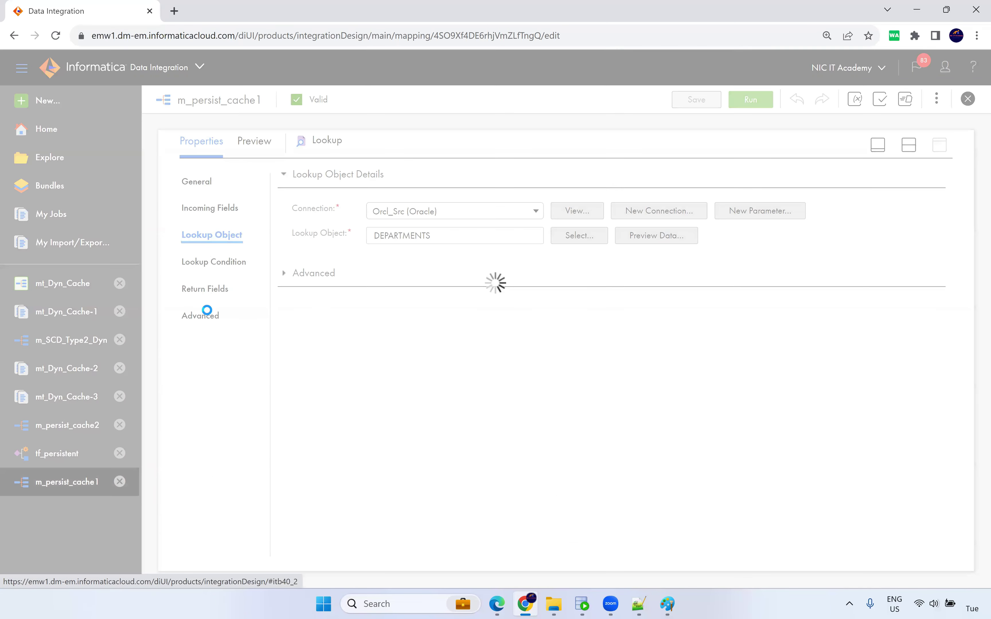
{"action": "left_click", "coordinate": [206, 316]}
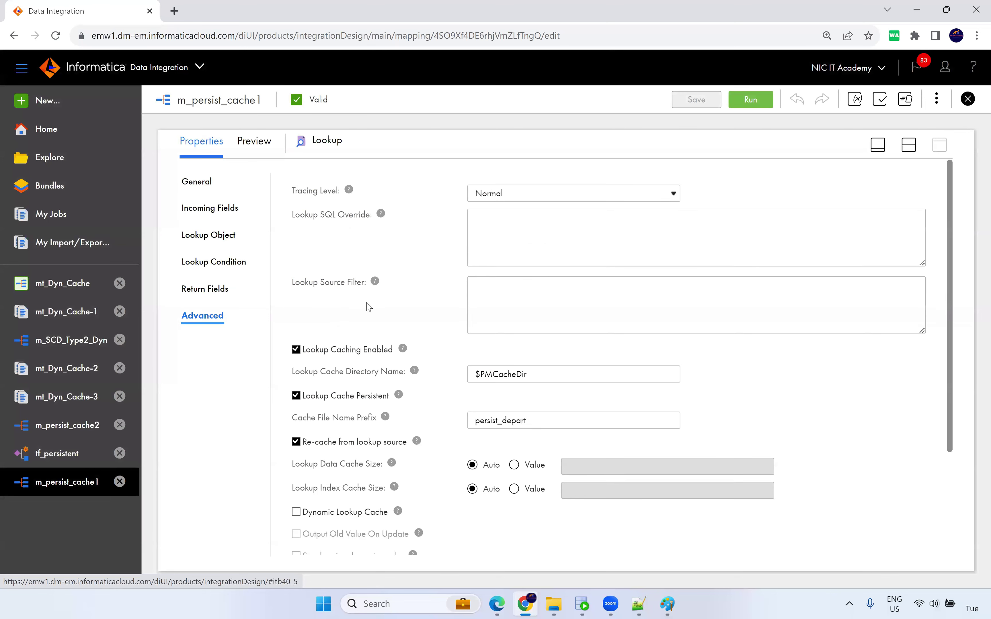
Review the Lookup Cache Persistent and Re-cache from Lookup Source settings
{"action": "scroll", "coordinate": [368, 307], "scroll_direction": "down", "scroll_amount": 1}
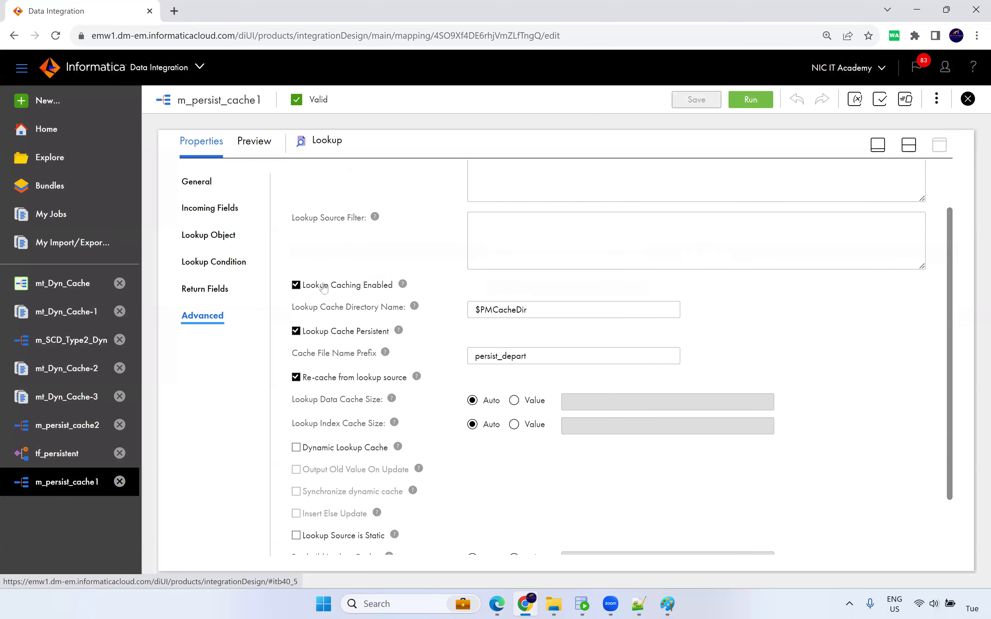
{"action": "left_click_drag", "start_coordinate": [390, 333], "coordinate": [313, 335]}
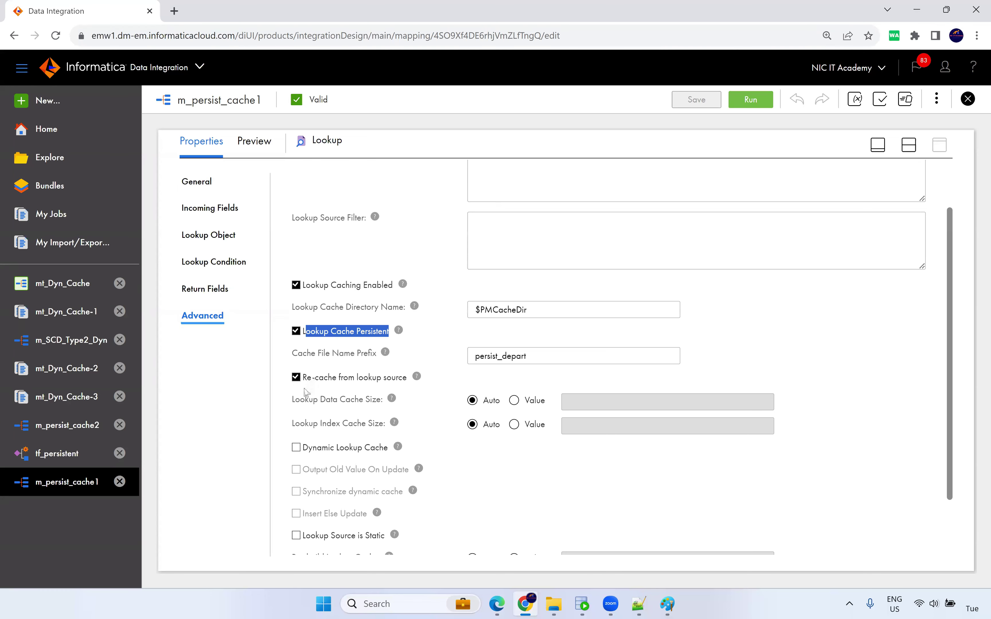
{"action": "left_click_drag", "start_coordinate": [398, 379], "coordinate": [308, 383]}
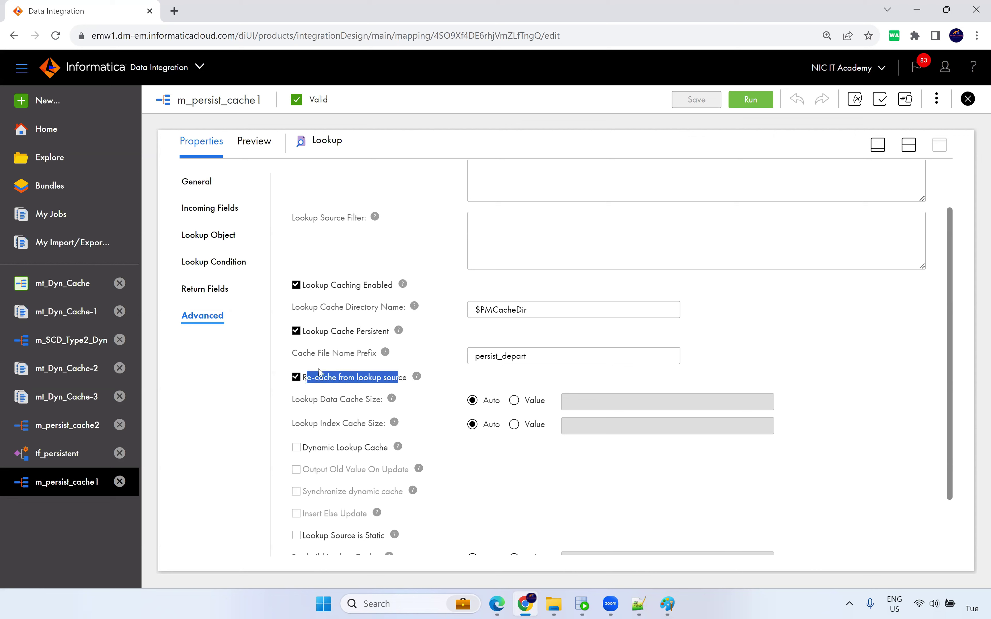
{"action": "left_click_drag", "start_coordinate": [310, 341], "coordinate": [530, 356]}
{"action": "left_click", "coordinate": [417, 360]}
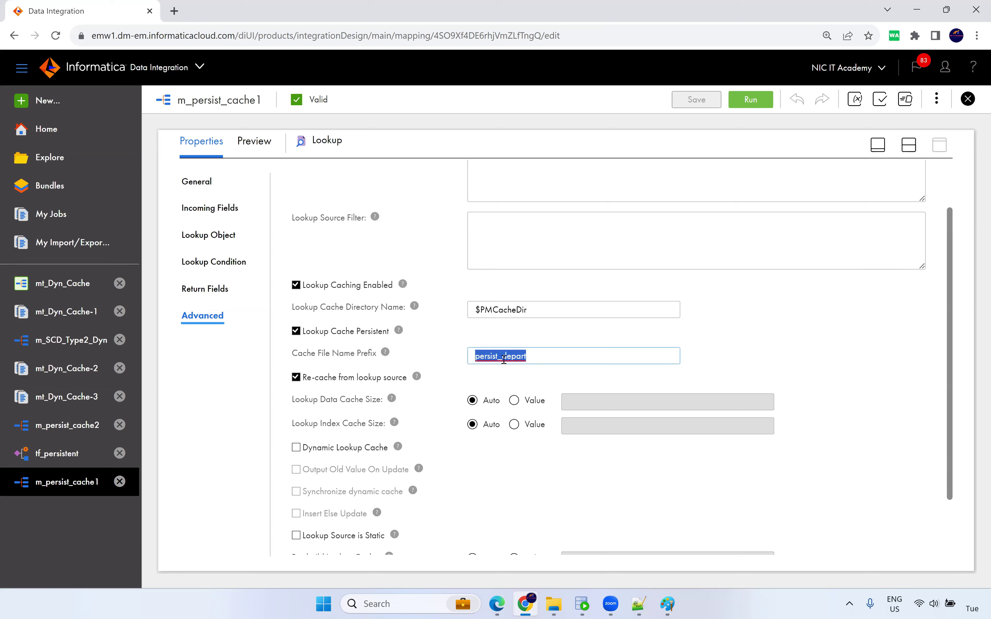
Change the cache file name prefix to persist_depart_abc and save m_persist_cache1
{"action": "left_click", "coordinate": [562, 363]}
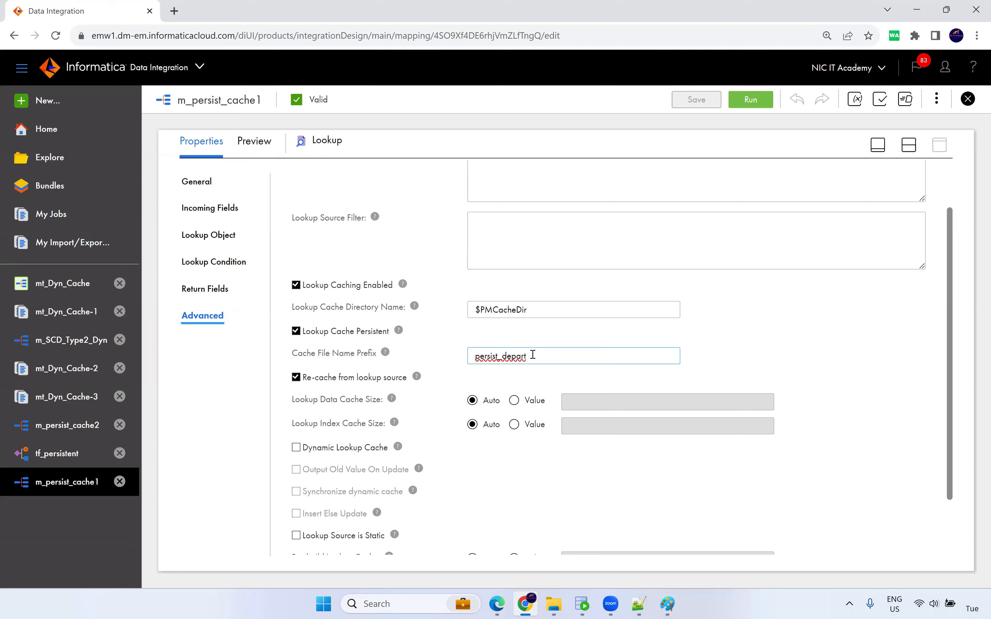
{"action": "left_click_drag", "start_coordinate": [533, 354], "coordinate": [465, 365]}
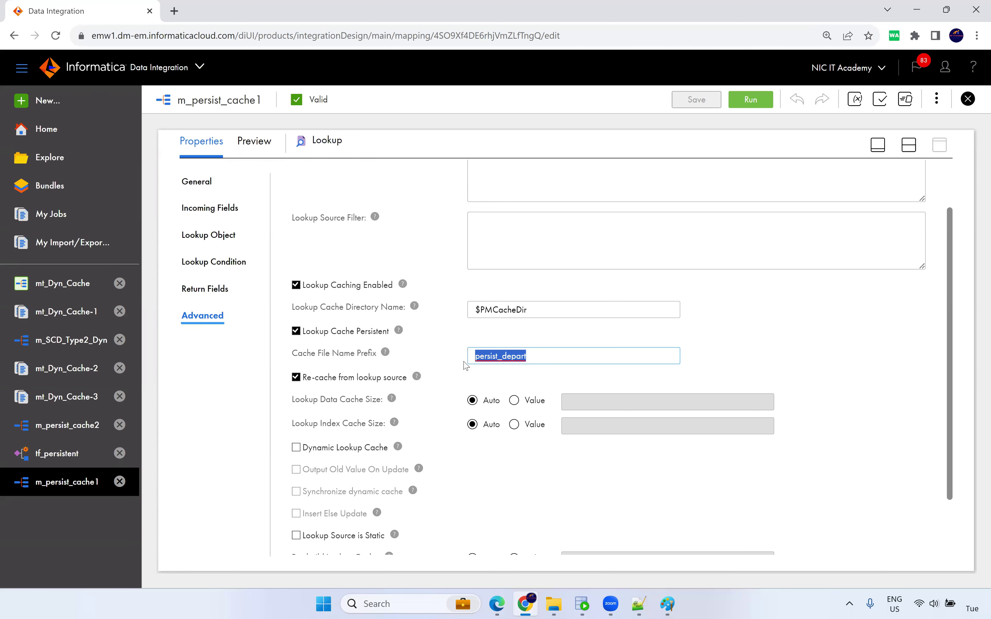
{"action": "left_click", "coordinate": [533, 357]}
{"action": "type", "text": "_c"}
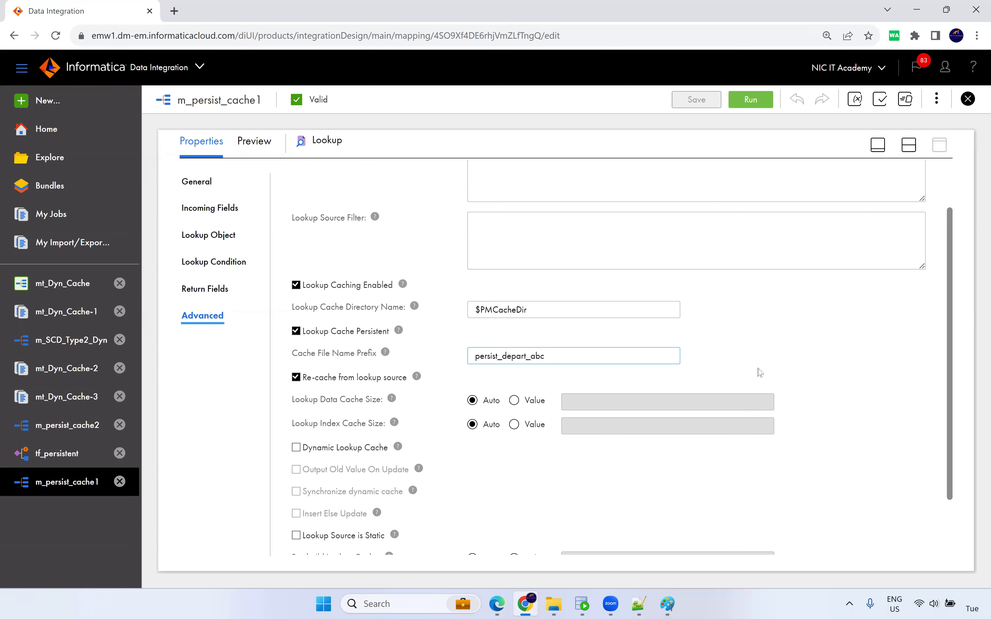
{"action": "left_click", "coordinate": [561, 371]}
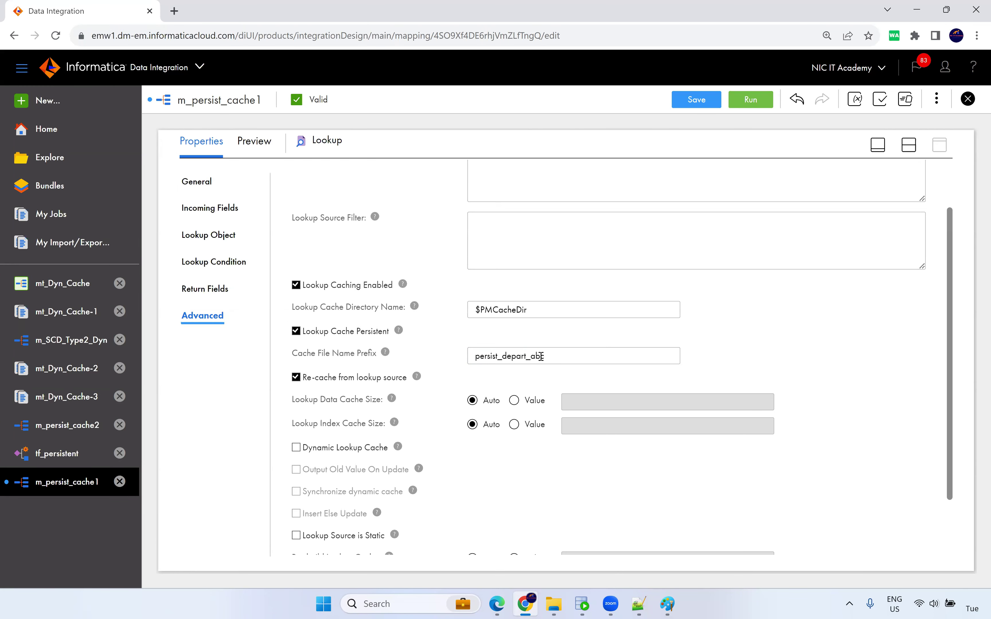
{"action": "left_click_drag", "start_coordinate": [540, 356], "coordinate": [453, 357]}
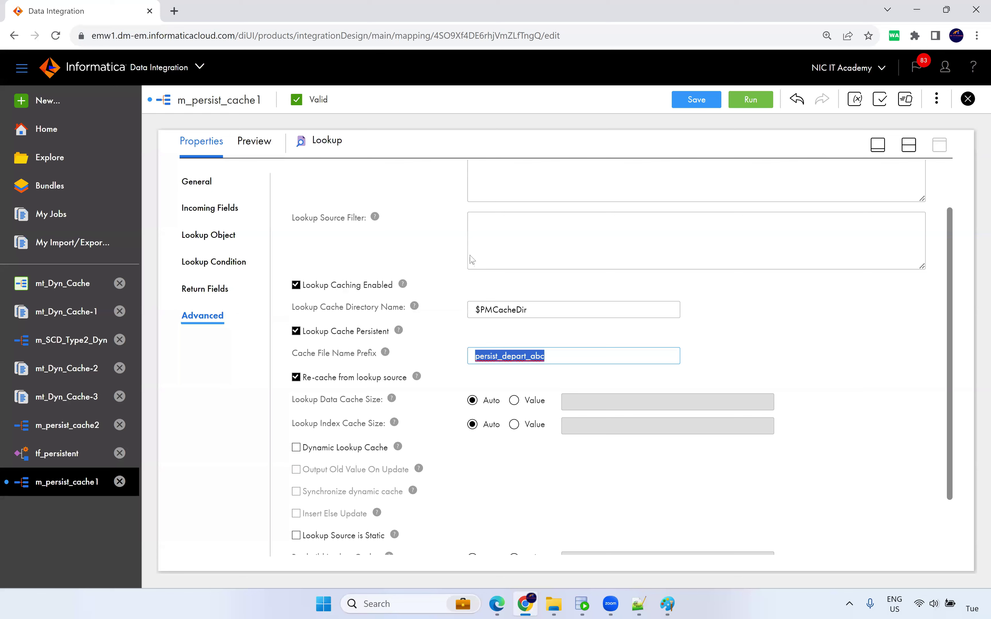
{"action": "left_click", "coordinate": [696, 99]}
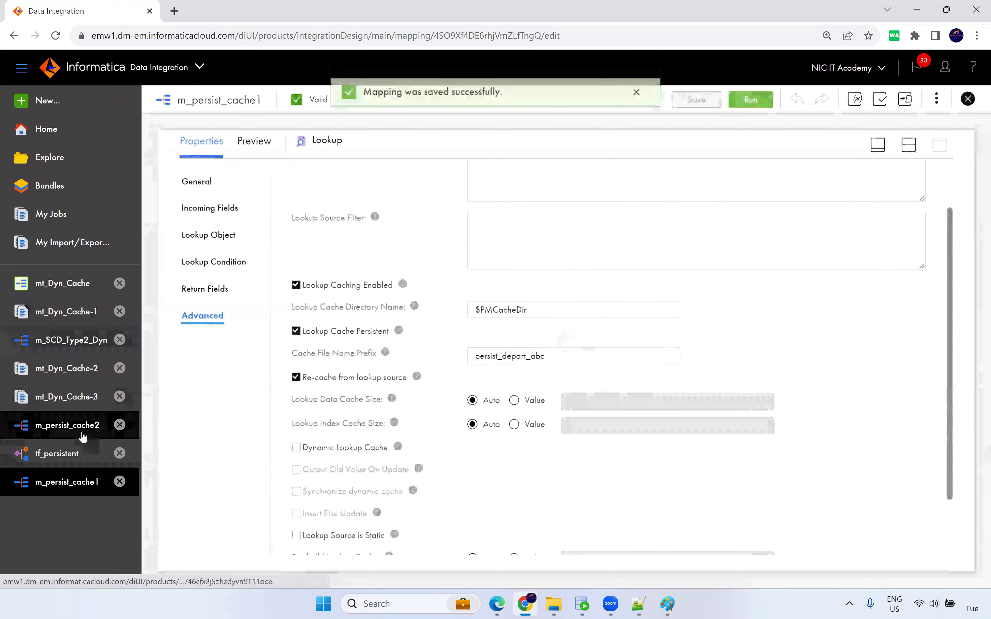
{"action": "left_click", "coordinate": [68, 425]}
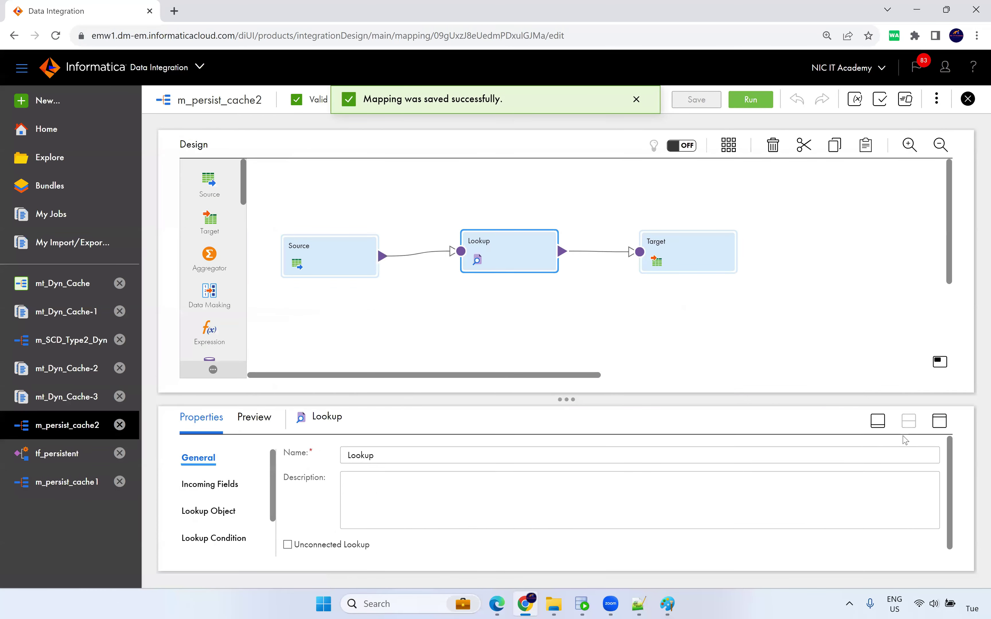
Set the Lookup's Advanced Cache File Name Prefix to persist_depart_abc and save m_persist_cache2
{"action": "left_click", "coordinate": [938, 421]}
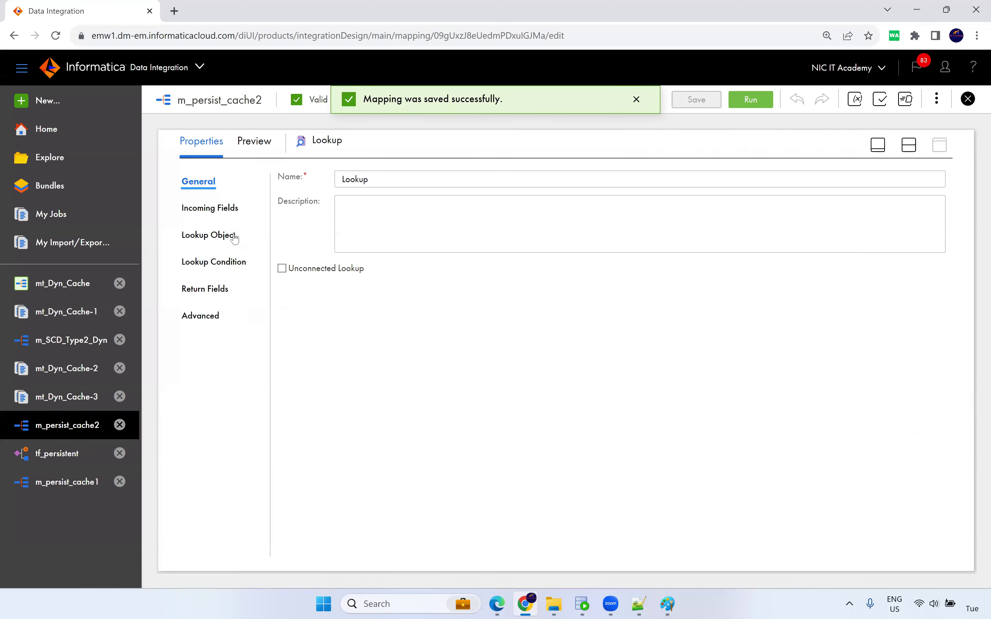
{"action": "left_click", "coordinate": [229, 268]}
{"action": "left_click", "coordinate": [217, 317]}
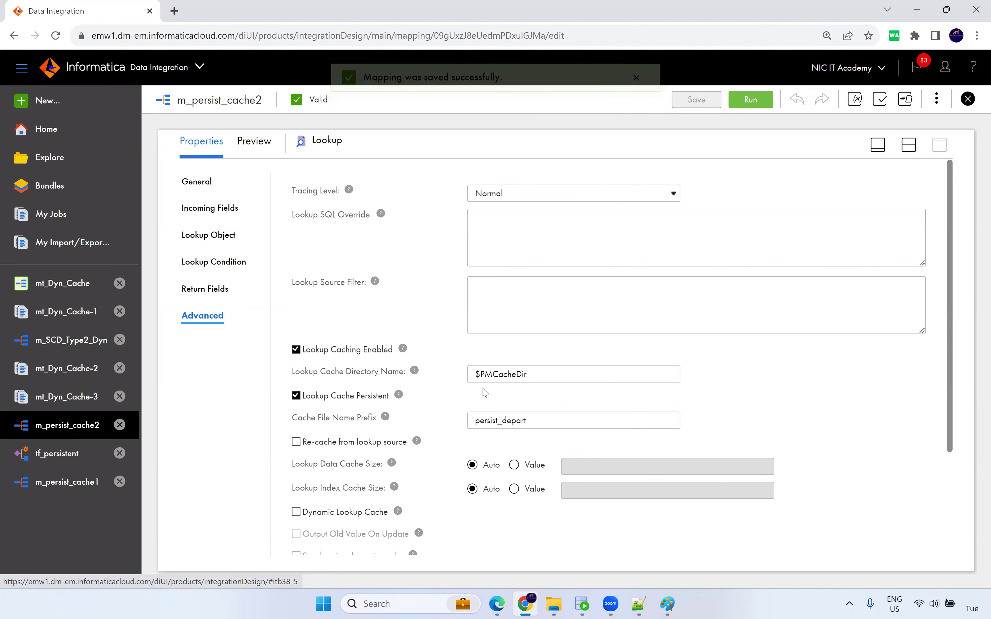
{"action": "scroll", "coordinate": [524, 410], "scroll_direction": "down", "scroll_amount": 2}
{"action": "double_click", "coordinate": [544, 357]}
{"action": "left_click", "coordinate": [573, 407]}
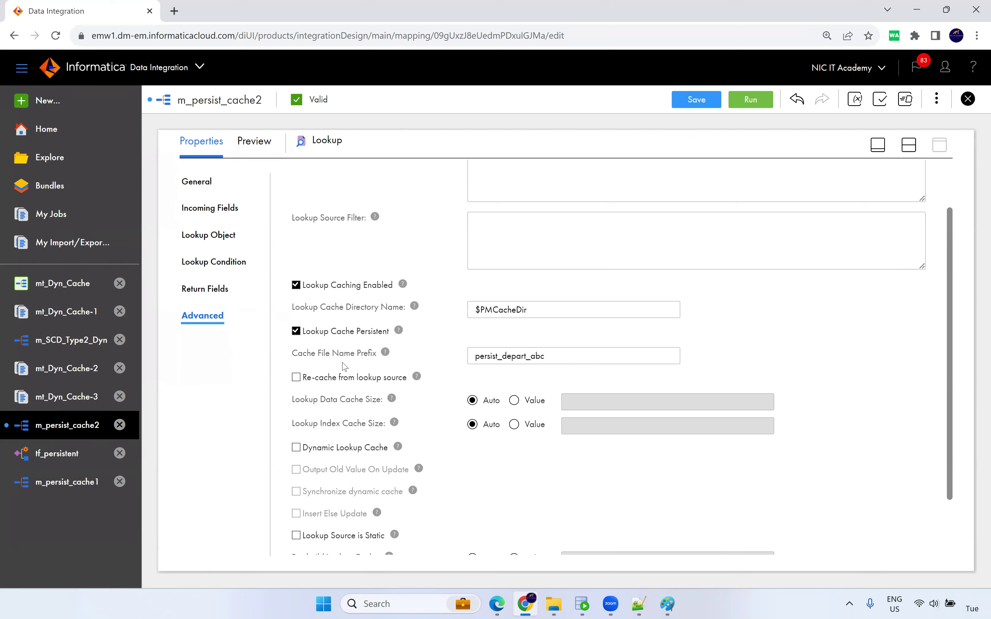
{"action": "left_click", "coordinate": [689, 104]}
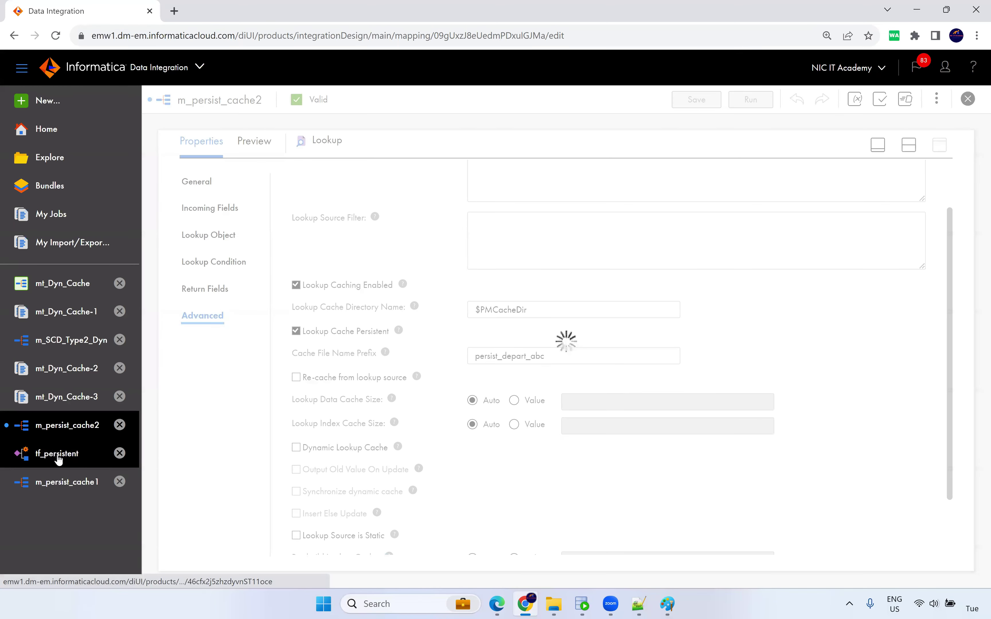
Return to the tf_persistent taskflow and check its second mapping task step's properties
{"action": "left_click", "coordinate": [58, 455]}
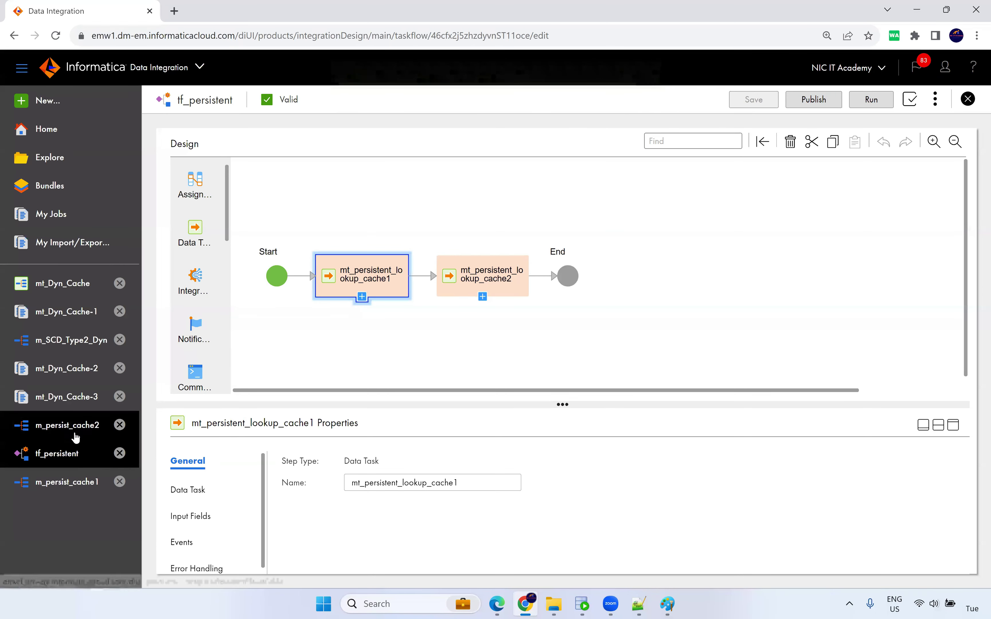
{"action": "left_click", "coordinate": [499, 281]}
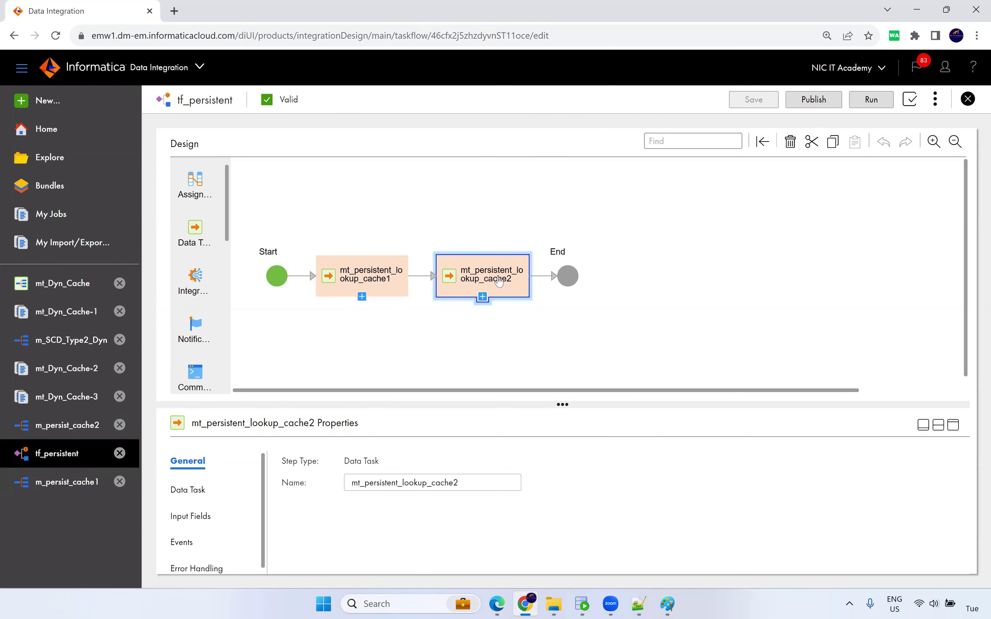
{"action": "left_click", "coordinate": [526, 200]}
{"action": "right_click", "coordinate": [551, 208]}
{"action": "left_click", "coordinate": [525, 205]}
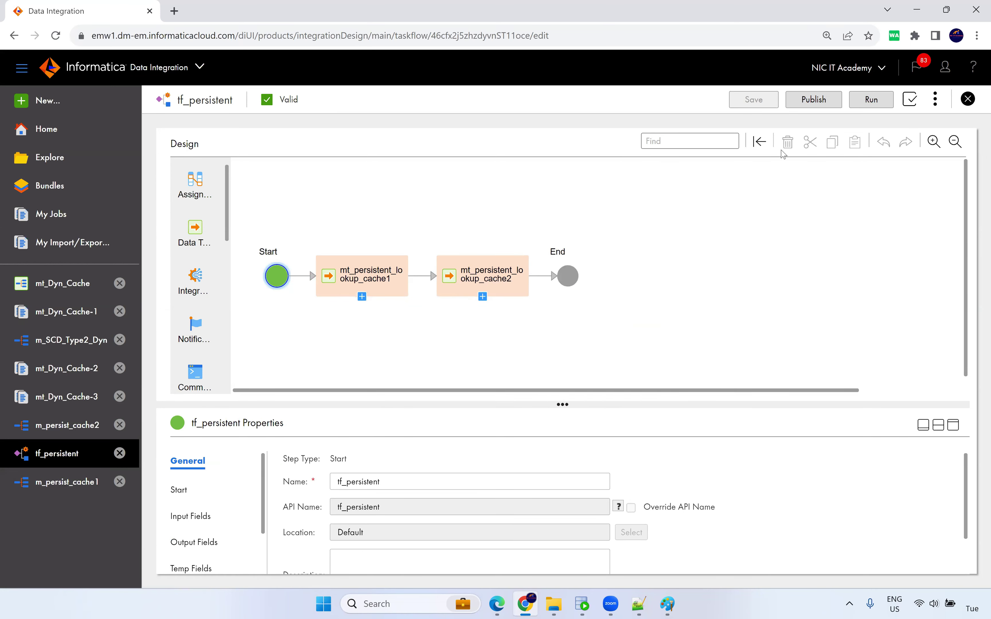
Run tf_persistent, open the newest instance from My Jobs, and refresh its progress
{"action": "left_click", "coordinate": [862, 102]}
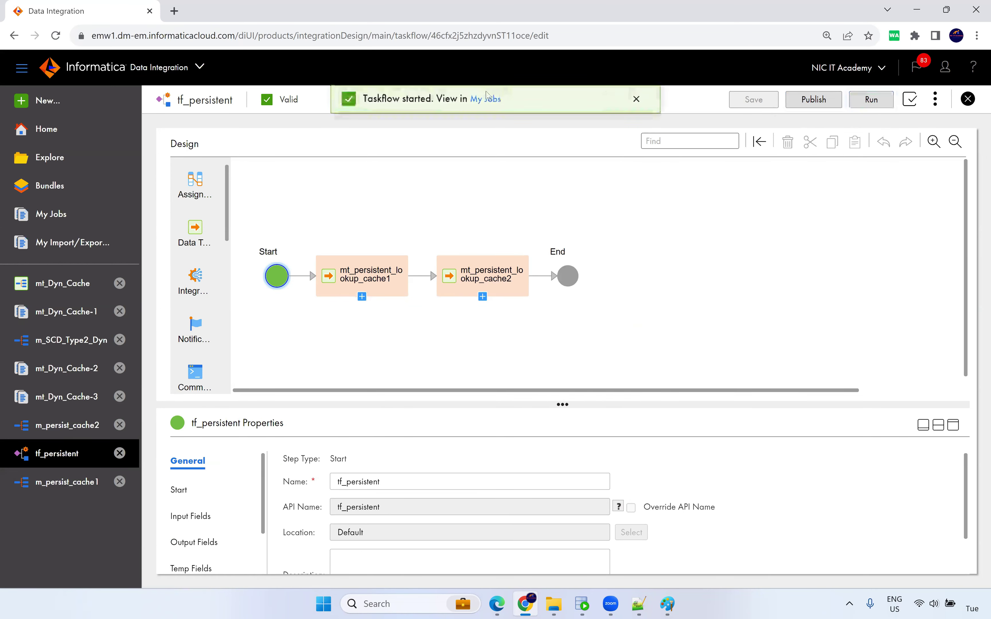
{"action": "left_click", "coordinate": [484, 101]}
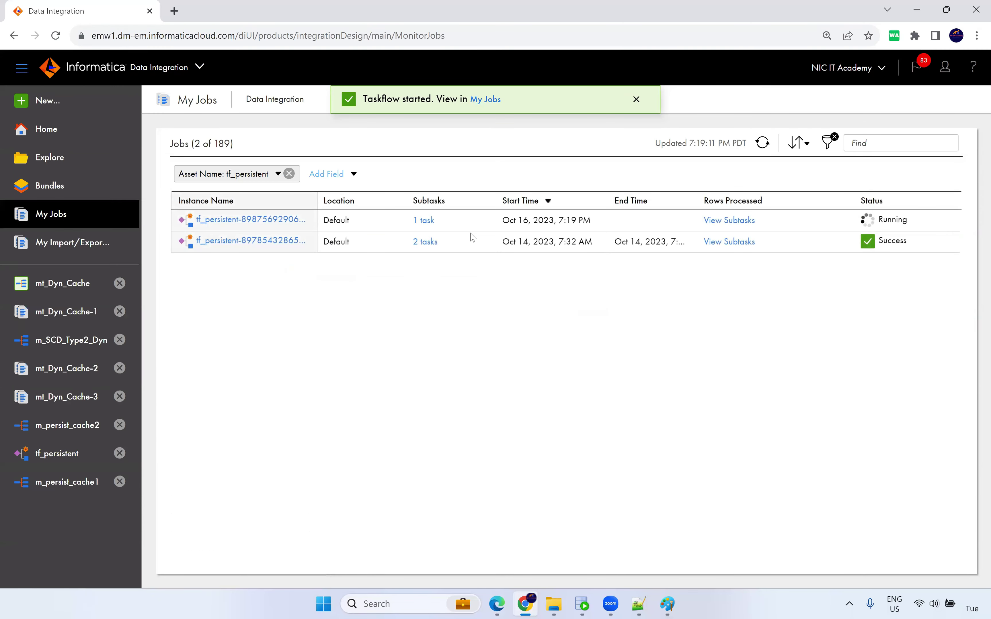
{"action": "left_click", "coordinate": [287, 220]}
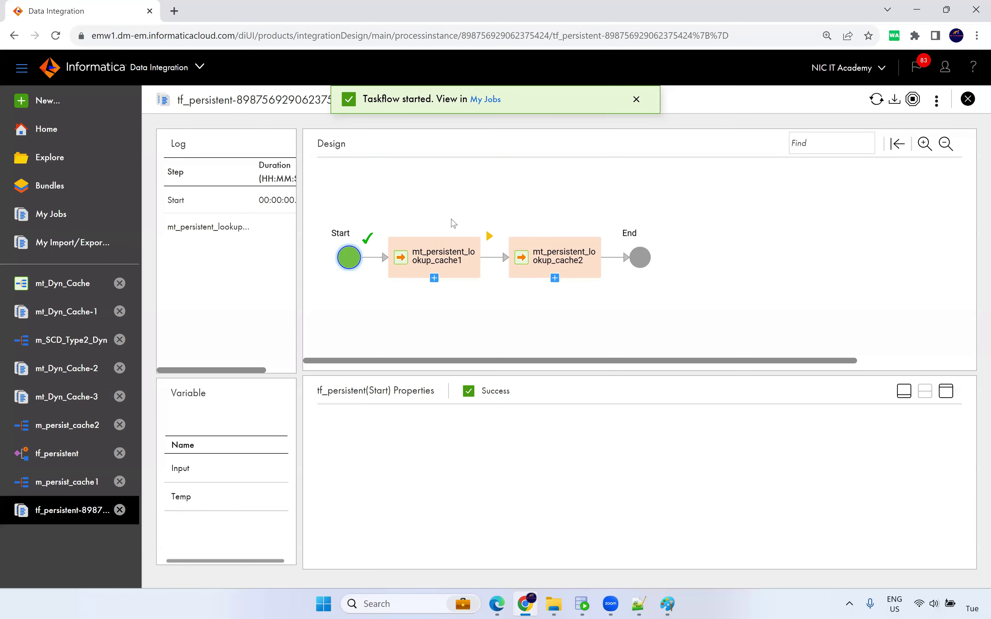
{"action": "left_click", "coordinate": [876, 99]}
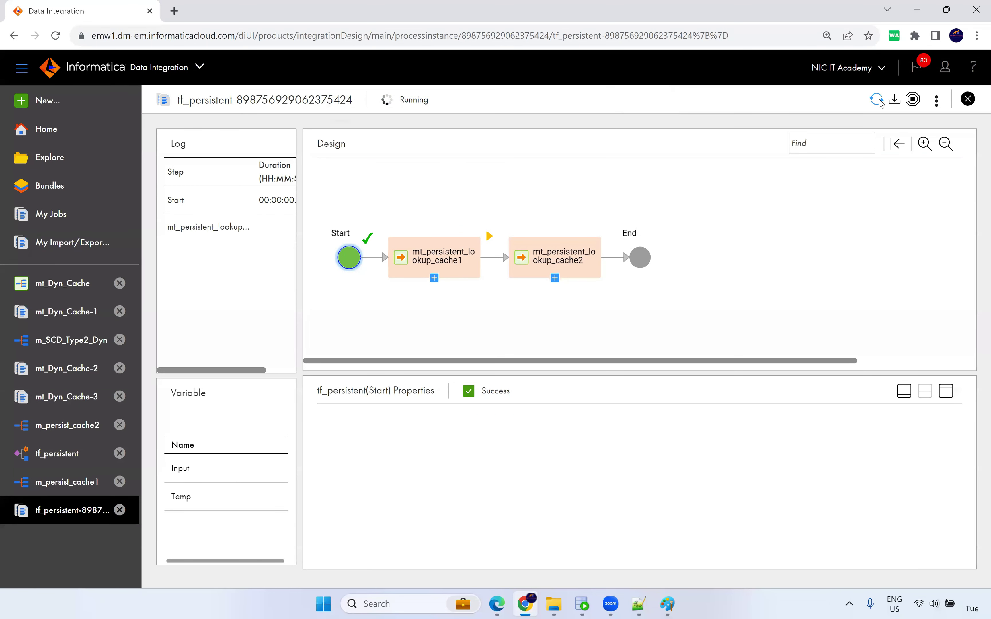
{"action": "left_click", "coordinate": [876, 99]}
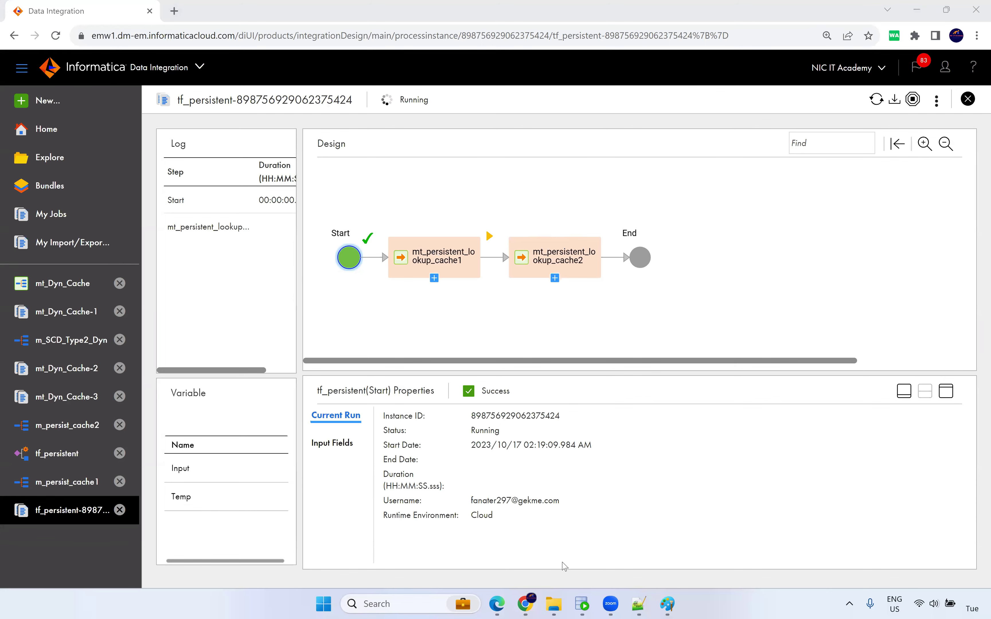
Inspect the five persist_depart_abc files in Data_Integration_Server\data\cache, then return to Chrome
{"action": "left_click", "coordinate": [555, 601]}
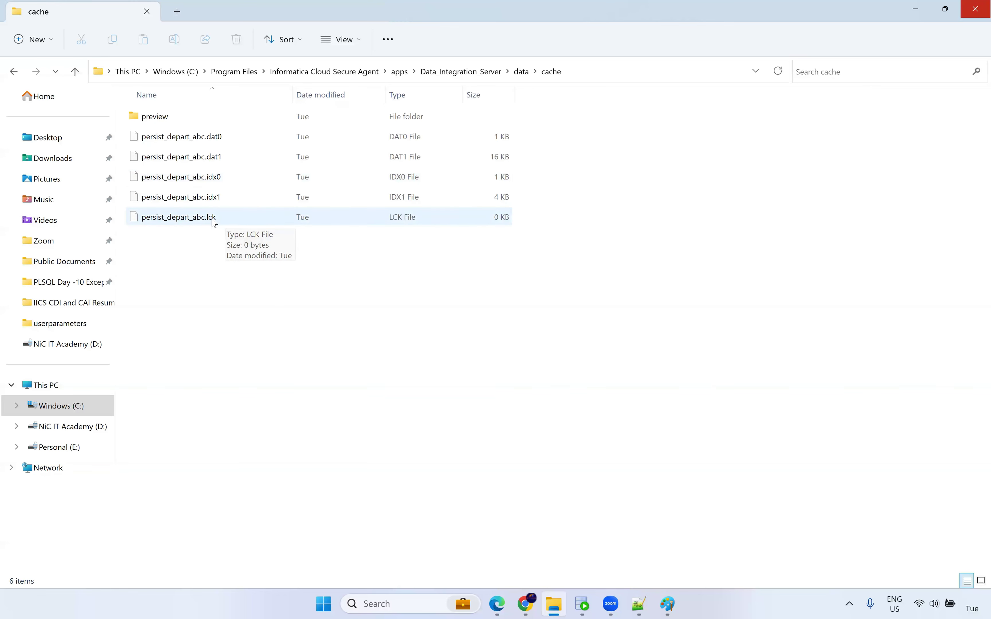
{"action": "left_click_drag", "start_coordinate": [204, 283], "coordinate": [187, 133]}
{"action": "left_click", "coordinate": [225, 263]}
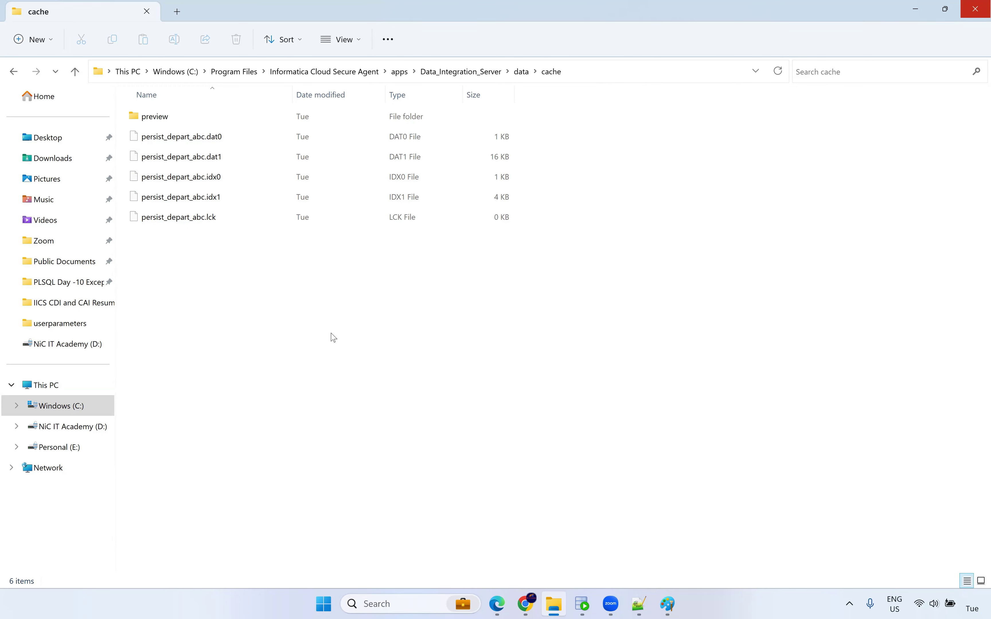
{"action": "left_click", "coordinate": [525, 604]}
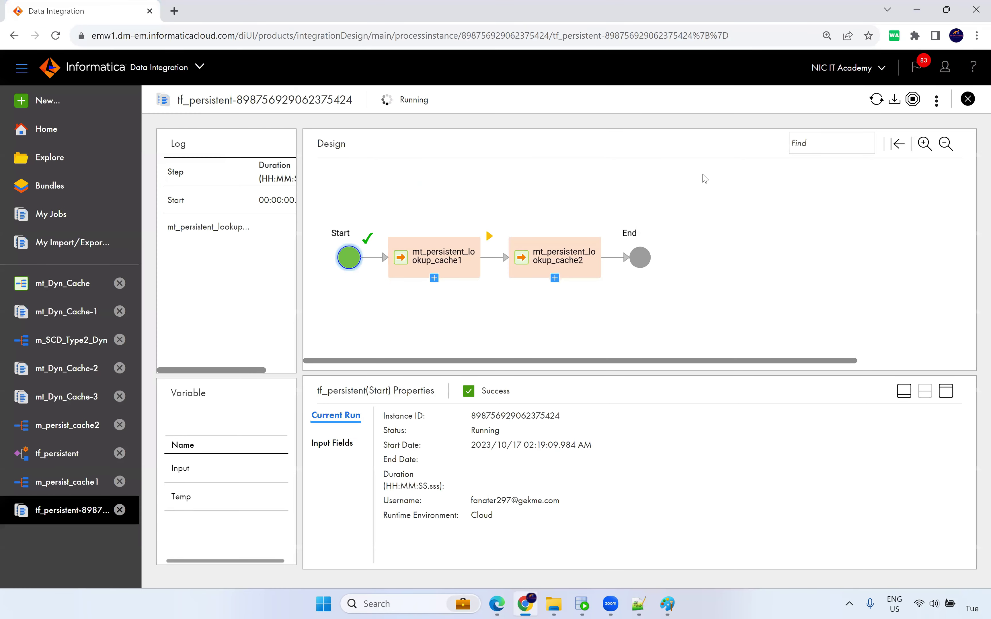
Refresh the finished run and open the second subtask of the latest tf_persistent run
{"action": "left_click", "coordinate": [874, 100]}
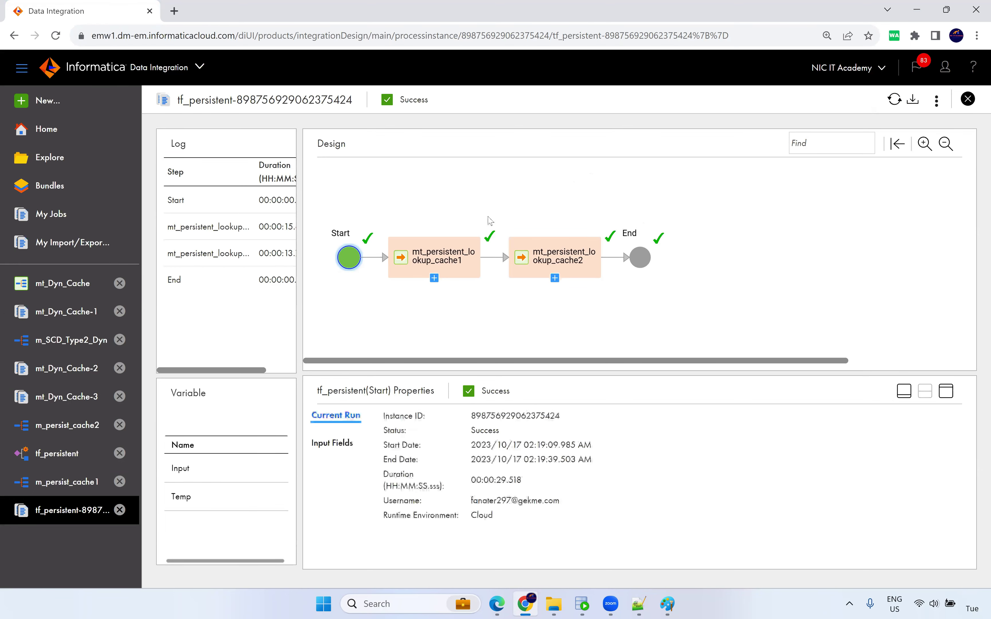
{"action": "left_click", "coordinate": [60, 453]}
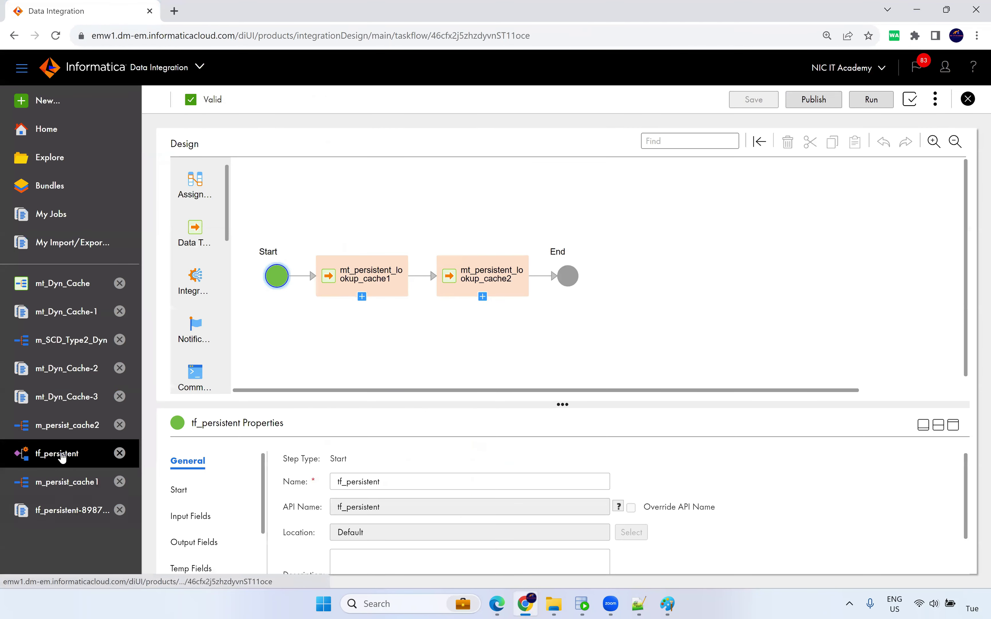
{"action": "left_click", "coordinate": [68, 215]}
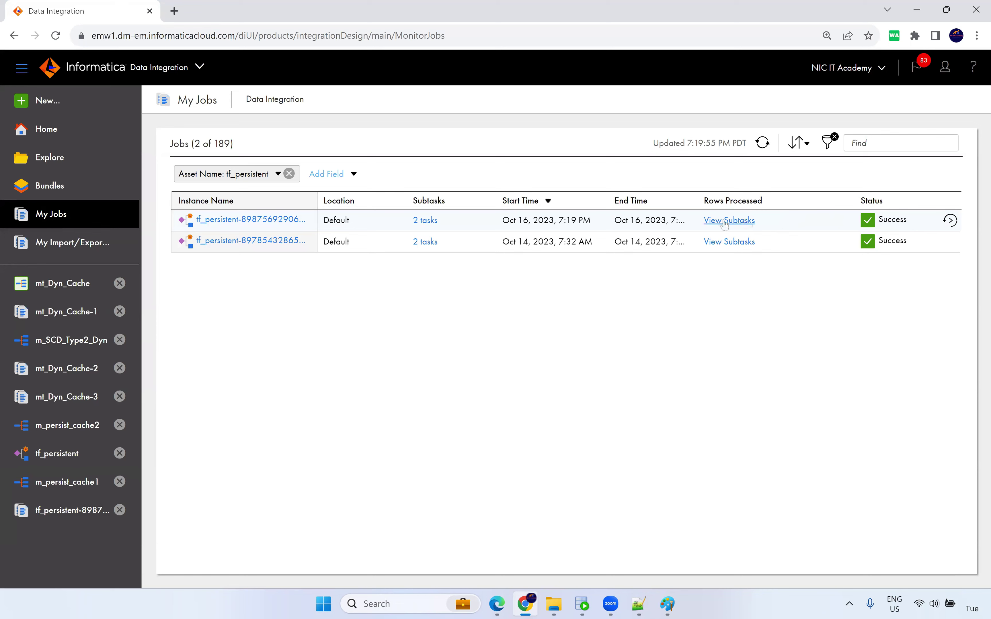
{"action": "left_click", "coordinate": [424, 221]}
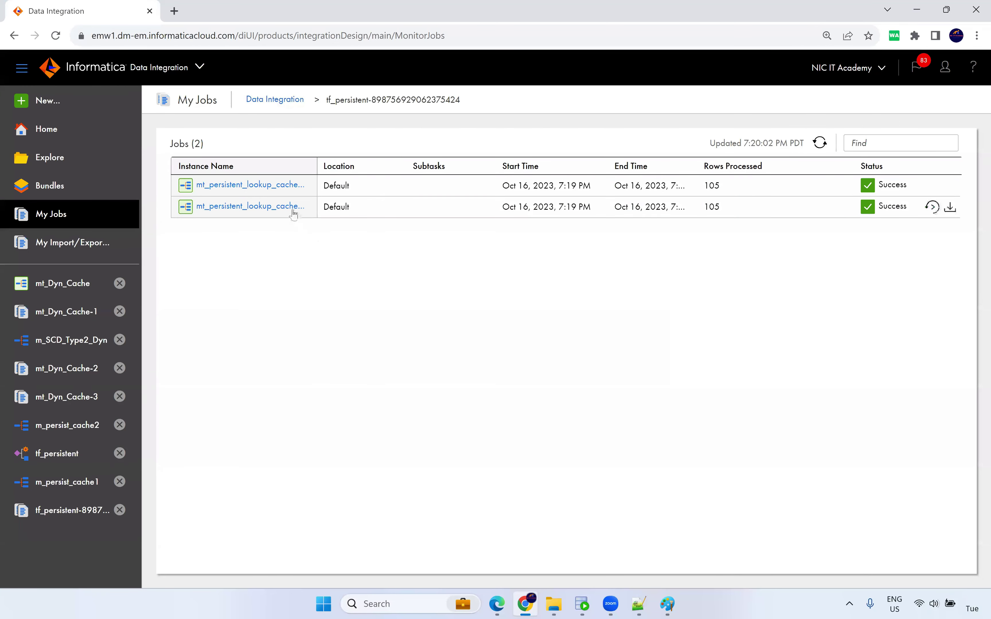
{"action": "left_click", "coordinate": [284, 208]}
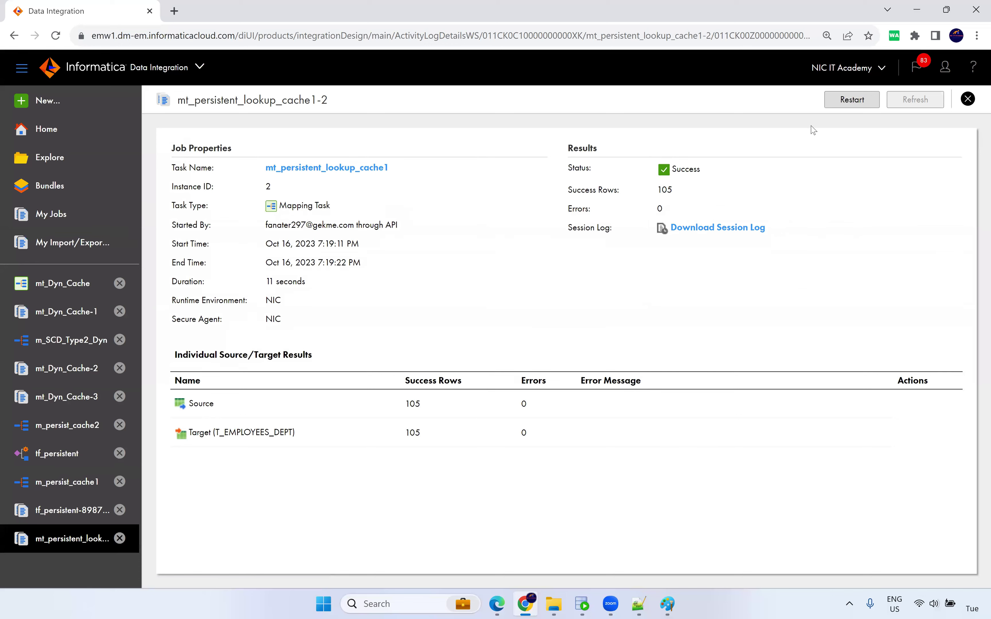
Download that subtask's session log, mt_persistent_lookup_cache1_2.log, and open it
{"action": "left_click", "coordinate": [14, 36]}
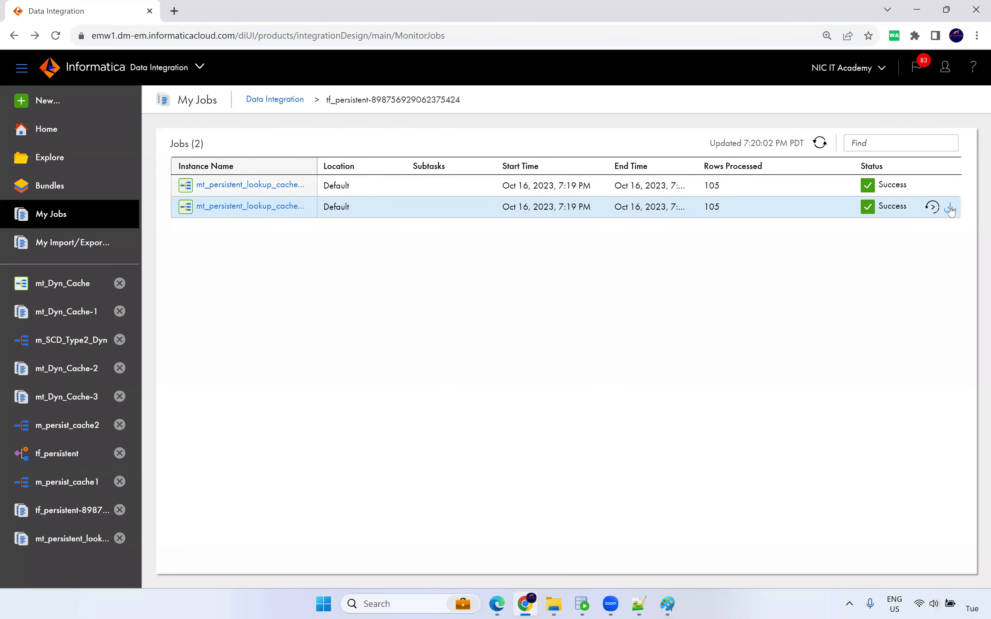
{"action": "left_click", "coordinate": [949, 209]}
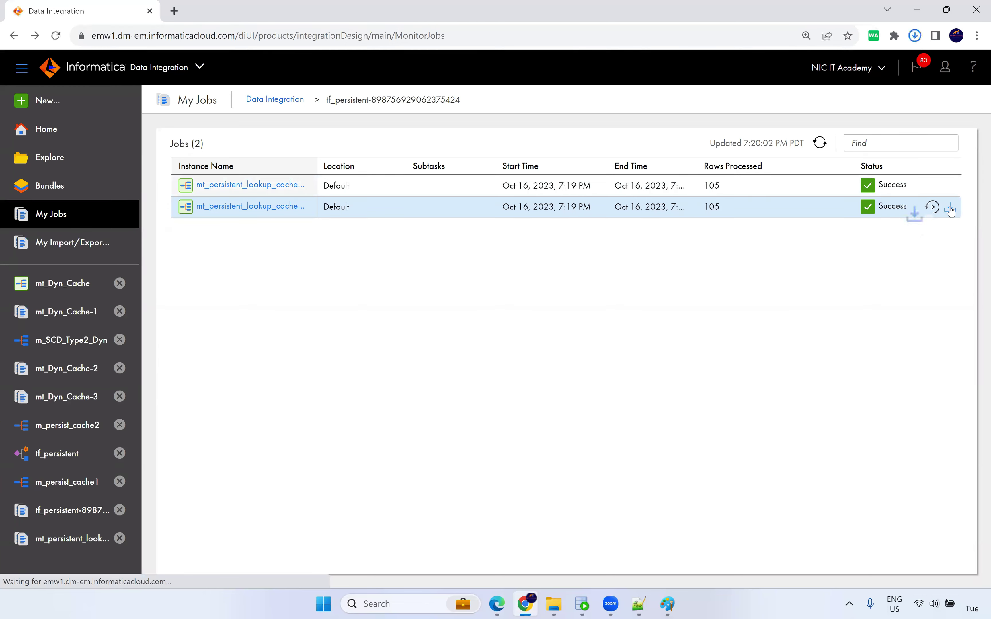
{"action": "left_click", "coordinate": [834, 68]}
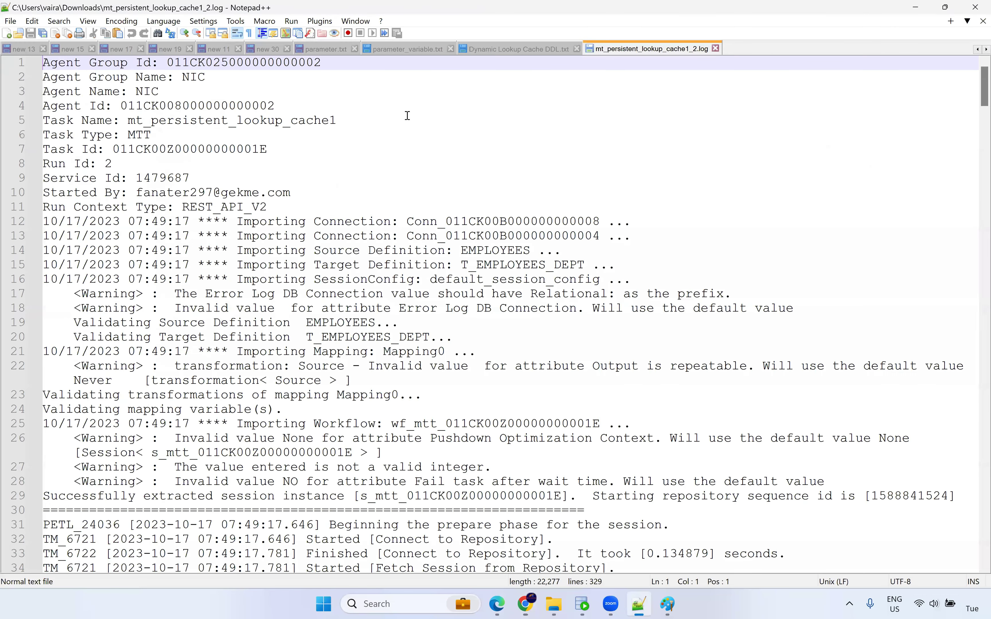
Apply SQL syntax highlighting to mt_persistent_lookup_cache1_2.log and scroll down through it
{"action": "key", "text": "alt+l"}
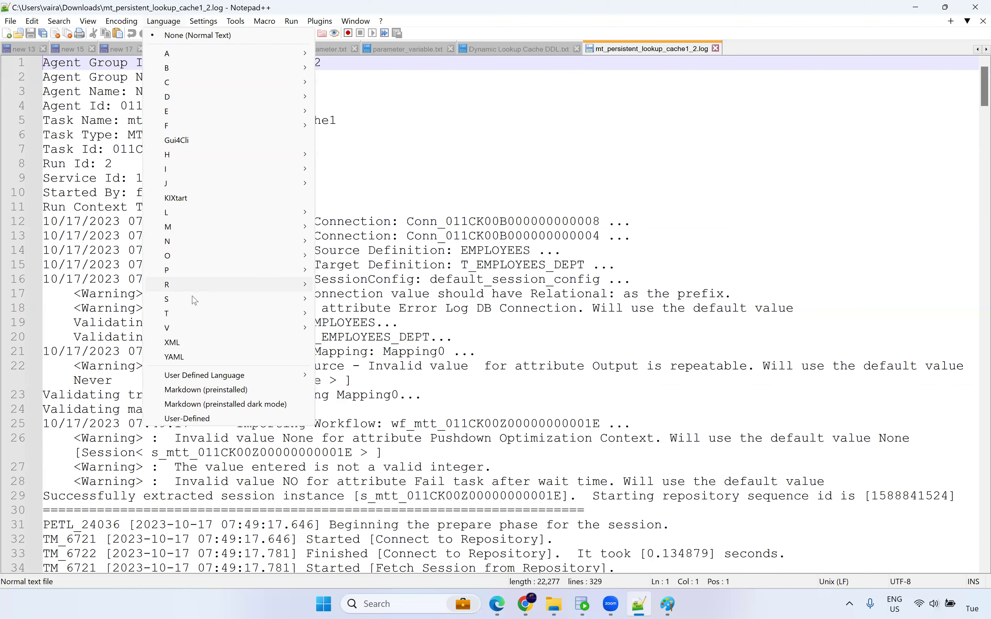
{"action": "mouse_move", "coordinate": [207, 298]}
{"action": "left_click", "coordinate": [381, 357]}
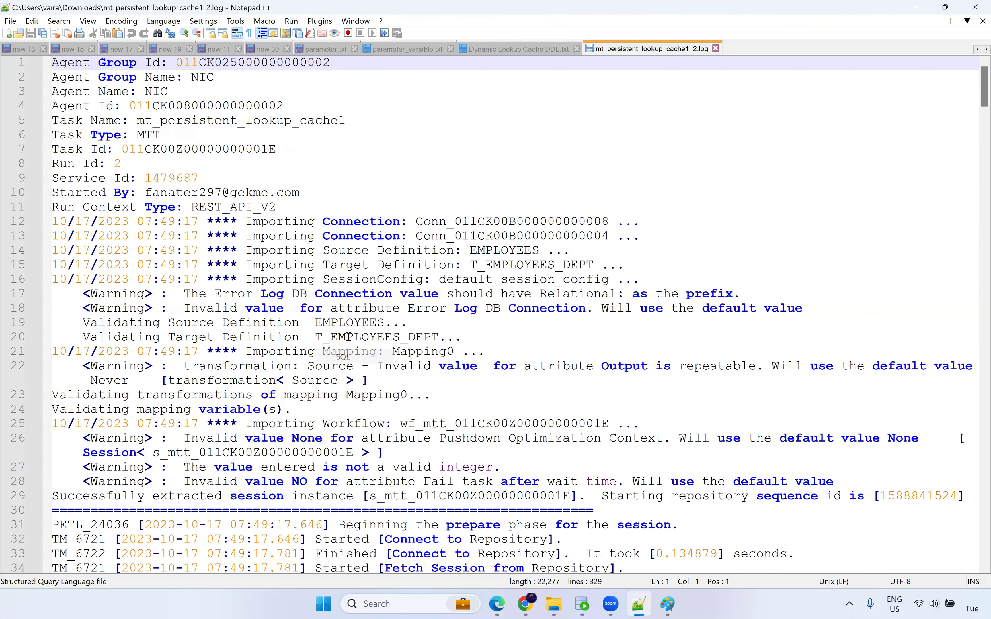
{"action": "scroll", "coordinate": [459, 353], "scroll_direction": "down", "scroll_amount": 8}
{"action": "scroll", "coordinate": [459, 352], "scroll_direction": "down", "scroll_amount": 2}
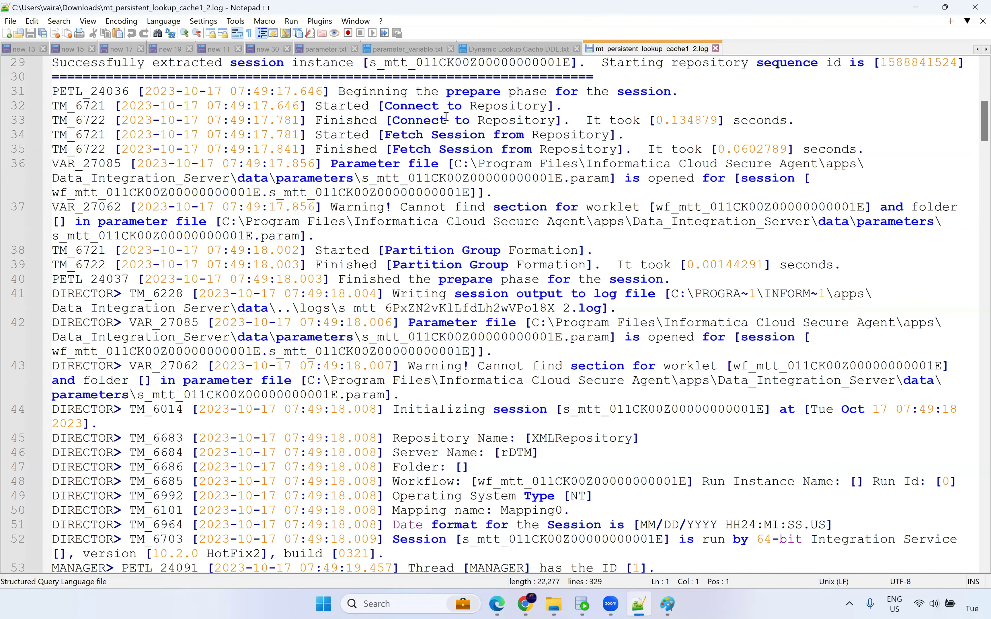
{"action": "scroll", "coordinate": [511, 289], "scroll_direction": "down", "scroll_amount": 5}
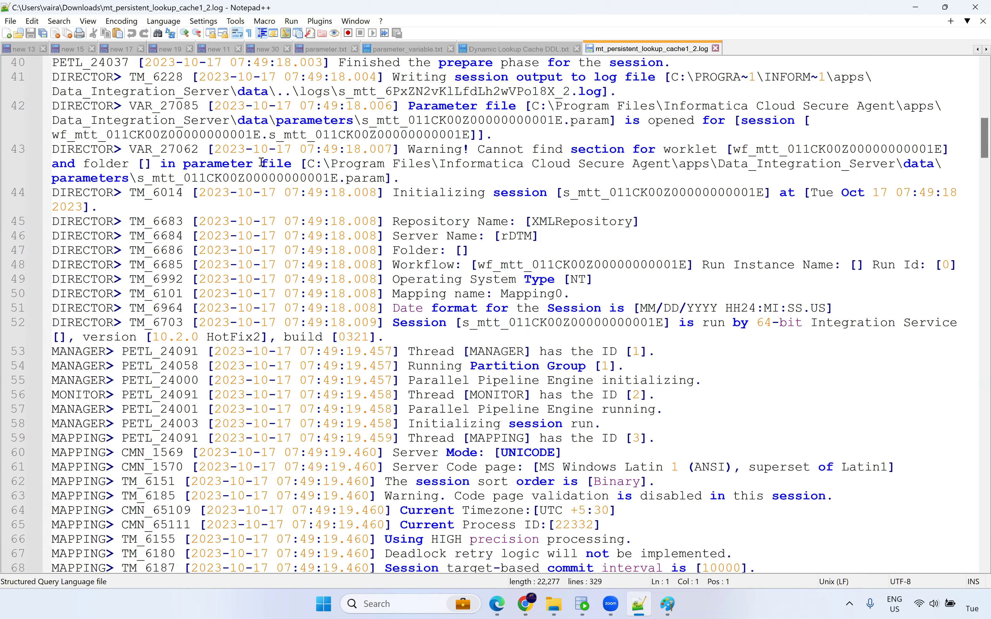
{"action": "scroll", "coordinate": [415, 167], "scroll_direction": "down", "scroll_amount": 4}
{"action": "scroll", "coordinate": [418, 171], "scroll_direction": "down", "scroll_amount": 3}
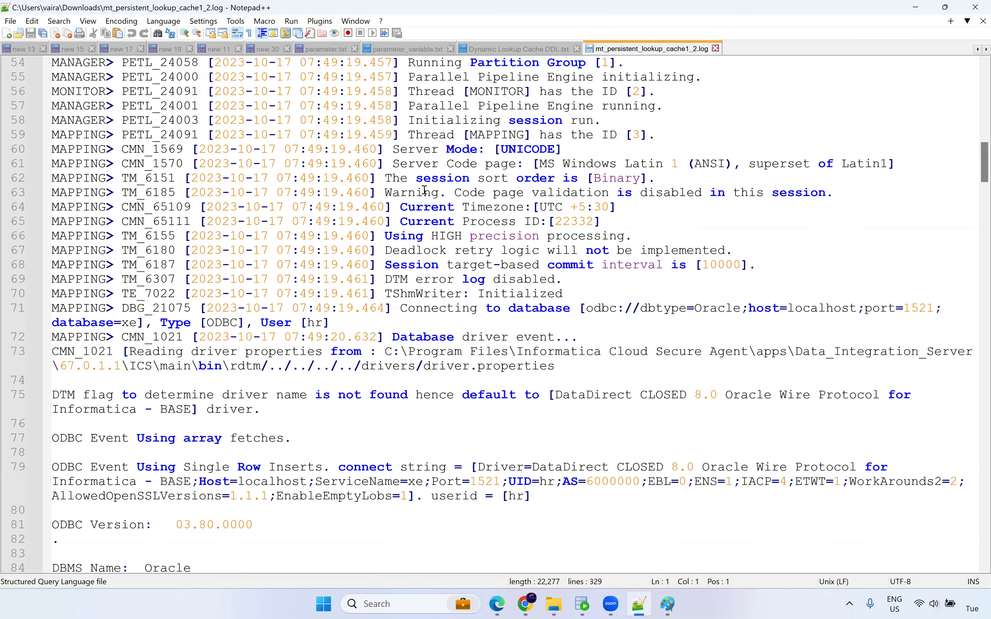
{"action": "scroll", "coordinate": [424, 190], "scroll_direction": "down", "scroll_amount": 10}
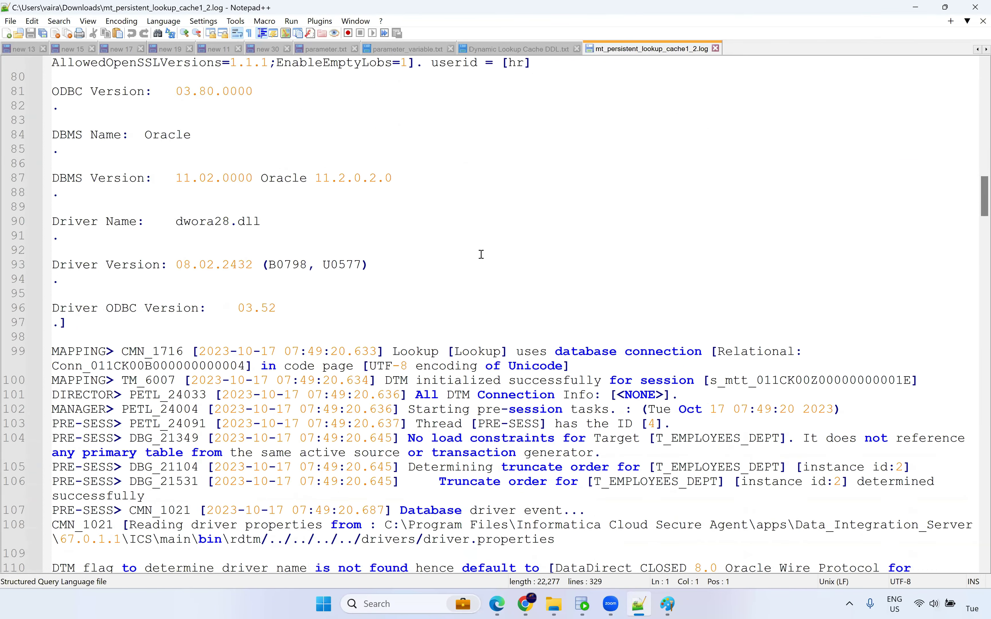
{"action": "scroll", "coordinate": [458, 258], "scroll_direction": "down", "scroll_amount": 2}
Highlight every 'Lookup' occurrence and mark the Lookup Transformation text on line 142
{"action": "double_click", "coordinate": [408, 263]}
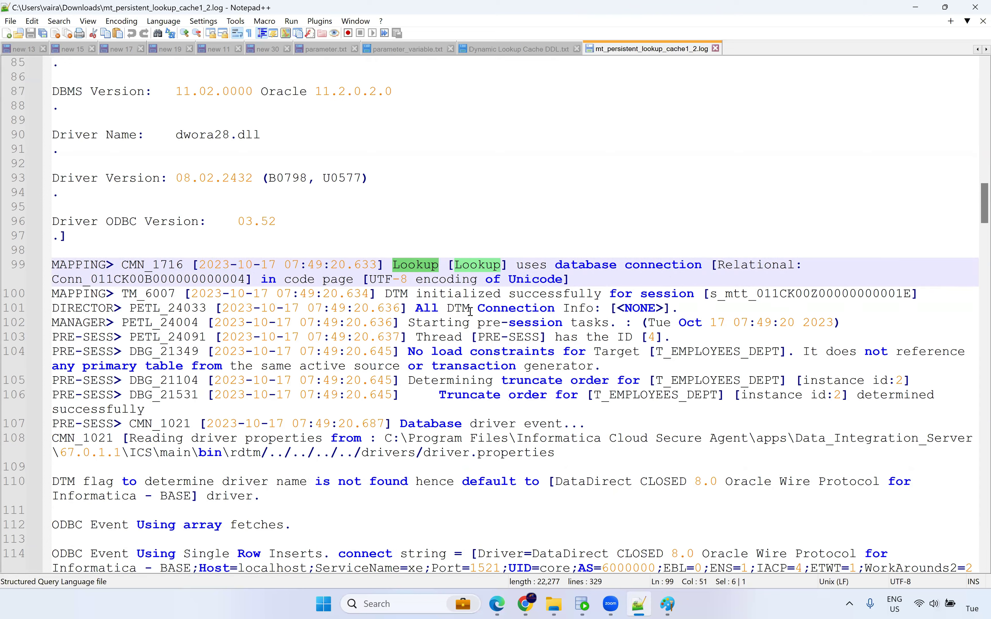
{"action": "left_click_drag", "start_coordinate": [430, 323], "coordinate": [547, 322]}
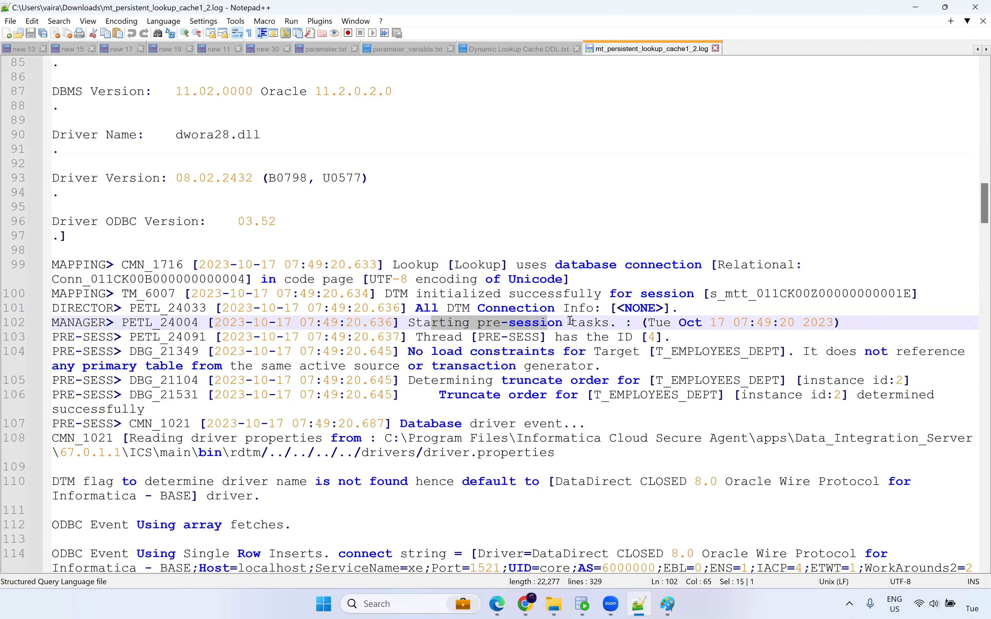
{"action": "scroll", "coordinate": [585, 314], "scroll_direction": "down", "scroll_amount": 1}
{"action": "scroll", "coordinate": [490, 344], "scroll_direction": "down", "scroll_amount": 10}
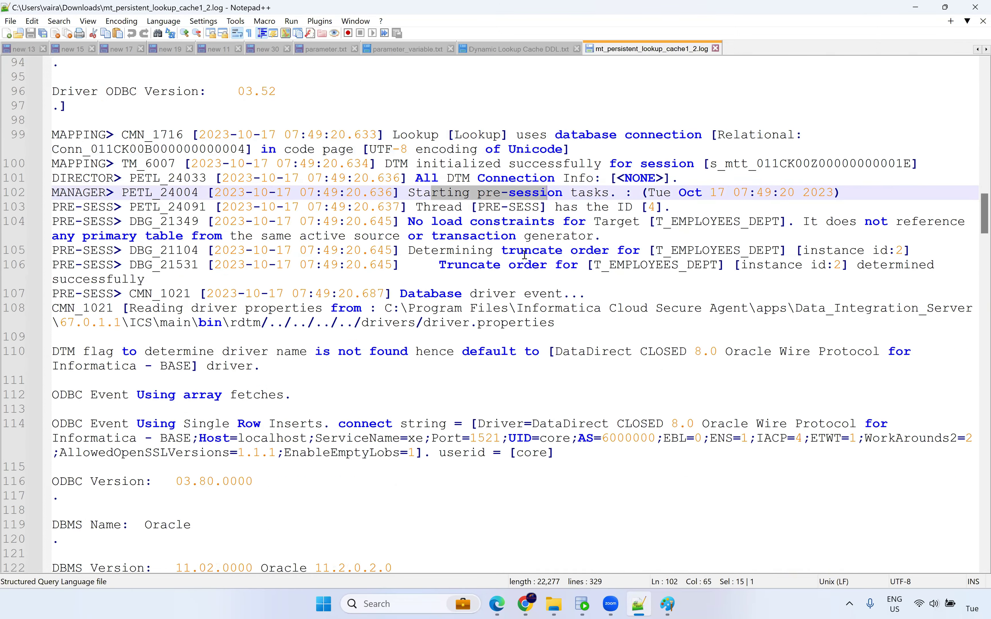
{"action": "scroll", "coordinate": [521, 259], "scroll_direction": "down", "scroll_amount": 1}
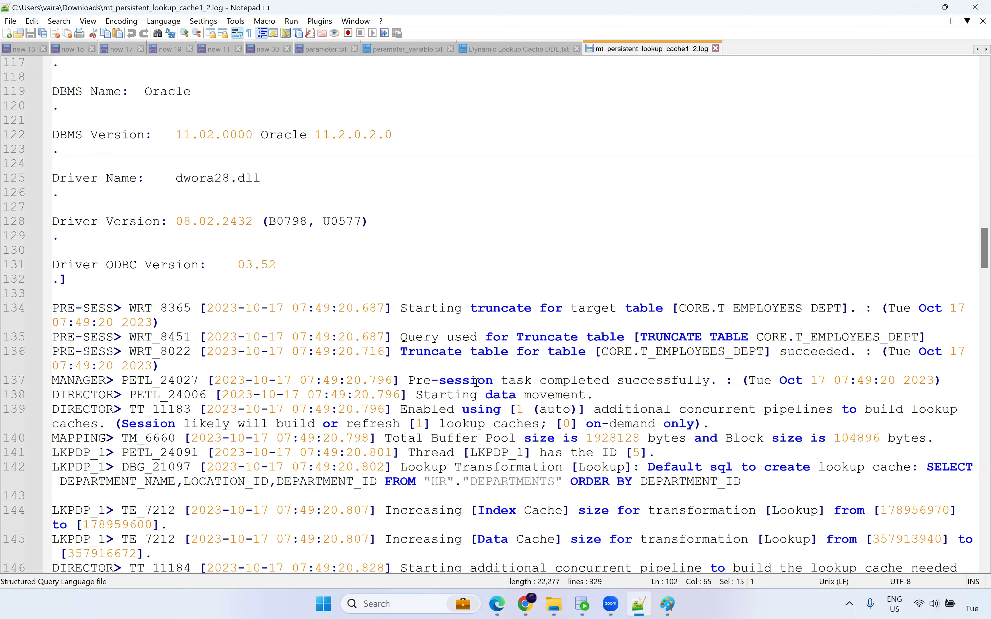
{"action": "scroll", "coordinate": [461, 362], "scroll_direction": "down", "scroll_amount": 2}
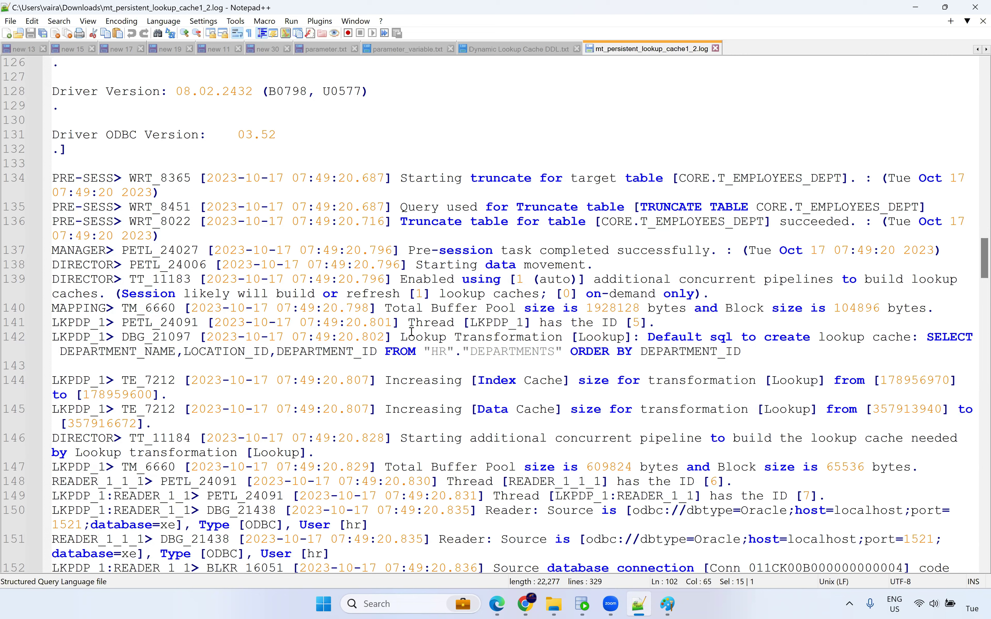
{"action": "left_click_drag", "start_coordinate": [403, 337], "coordinate": [570, 337]}
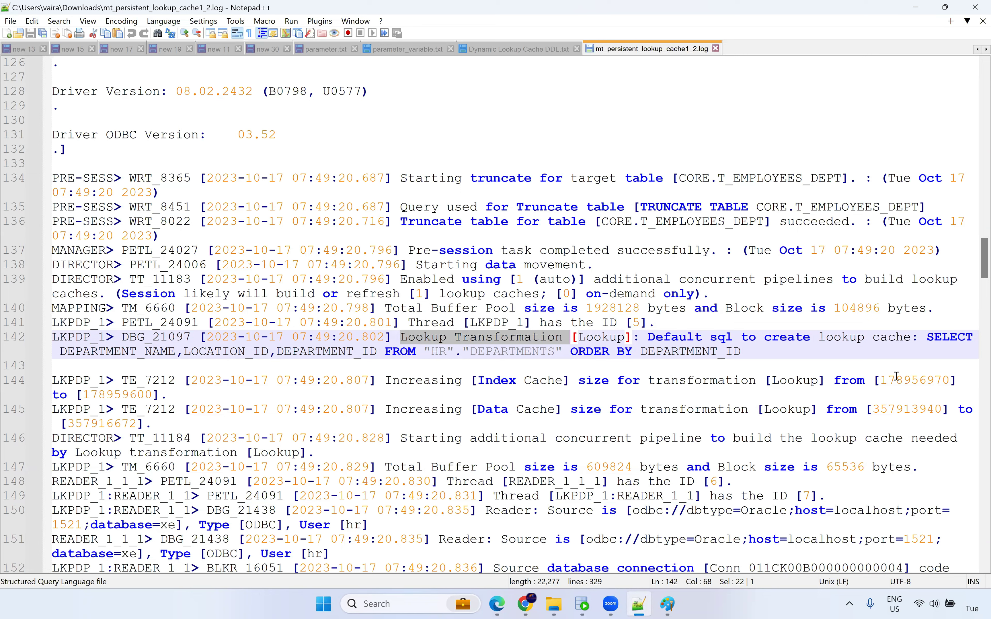
{"action": "left_click_drag", "start_coordinate": [743, 351], "coordinate": [647, 337]}
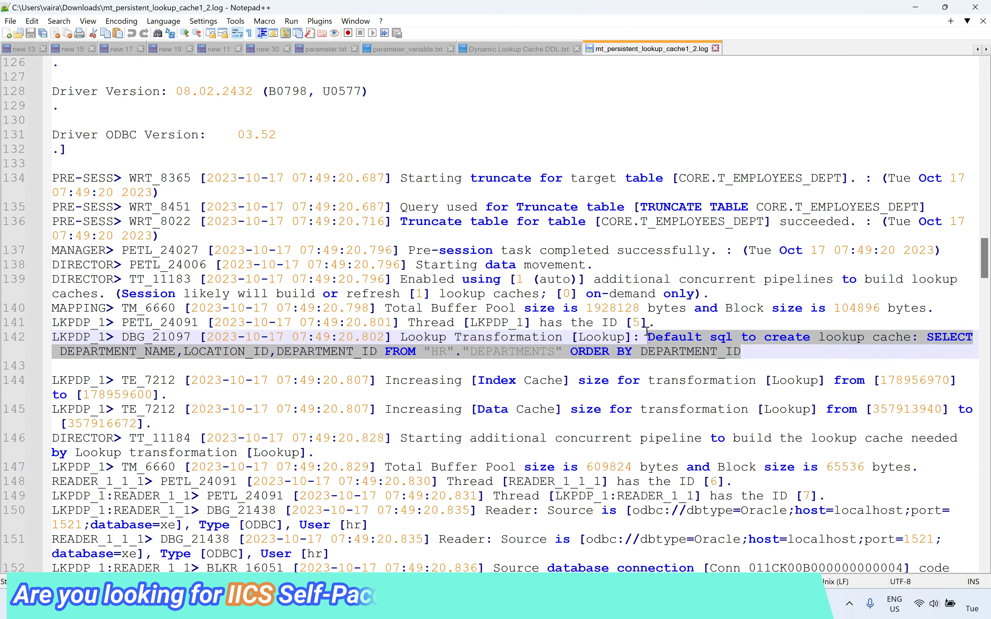
{"action": "left_click", "coordinate": [590, 352]}
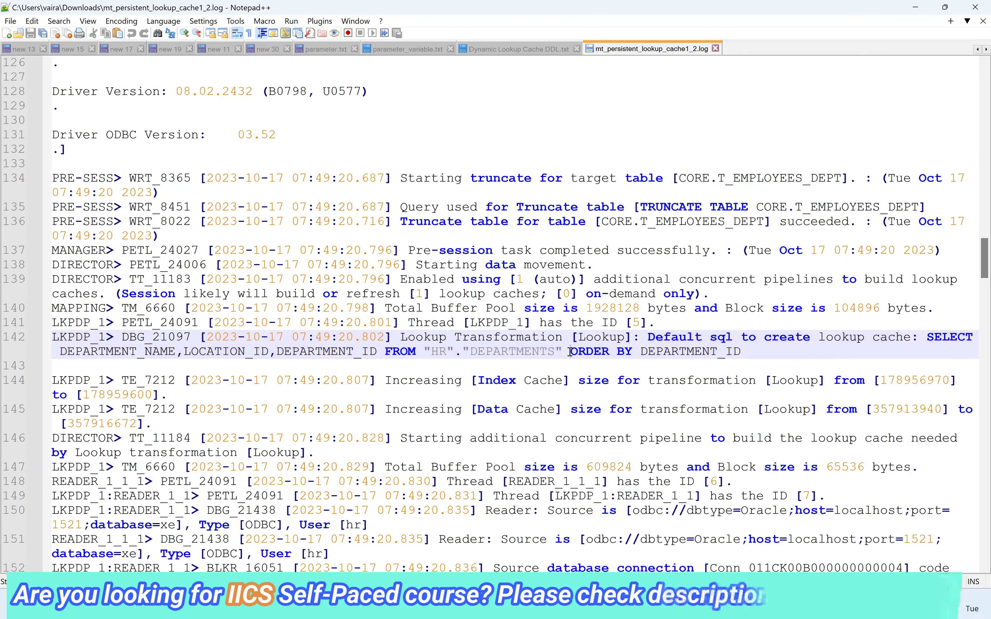
Mark the cache-building SQL SELECT DEPARTMENT_NAME,LOCATION_ID,DEPARTMENT_ID FROM HR.DEPARTMENTS, then scroll on
{"action": "scroll", "coordinate": [589, 355], "scroll_direction": "down", "scroll_amount": 2}
{"action": "left_click", "coordinate": [419, 294]}
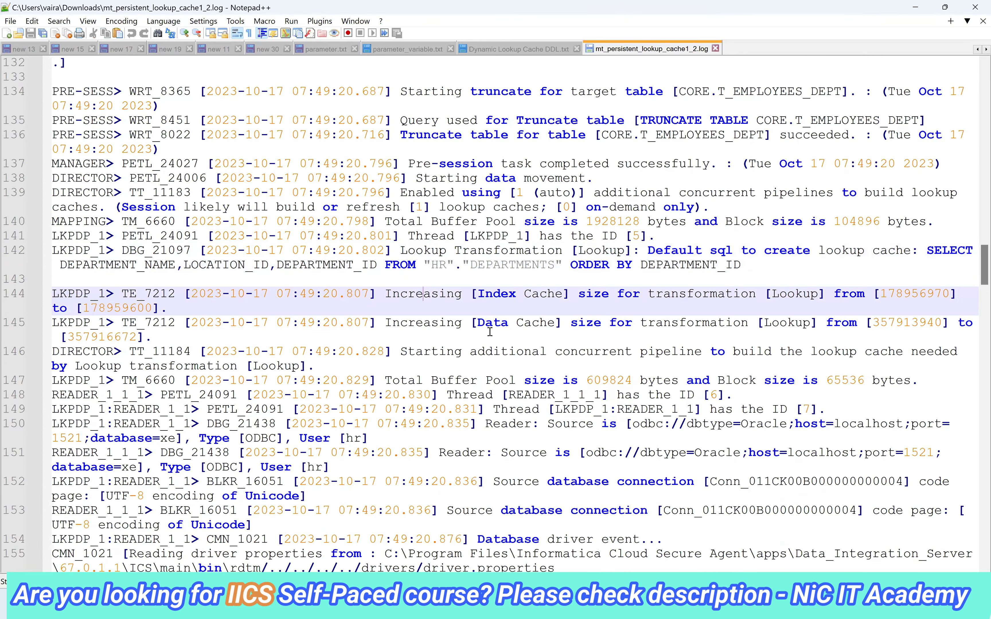
{"action": "left_click_drag", "start_coordinate": [745, 267], "coordinate": [647, 250]}
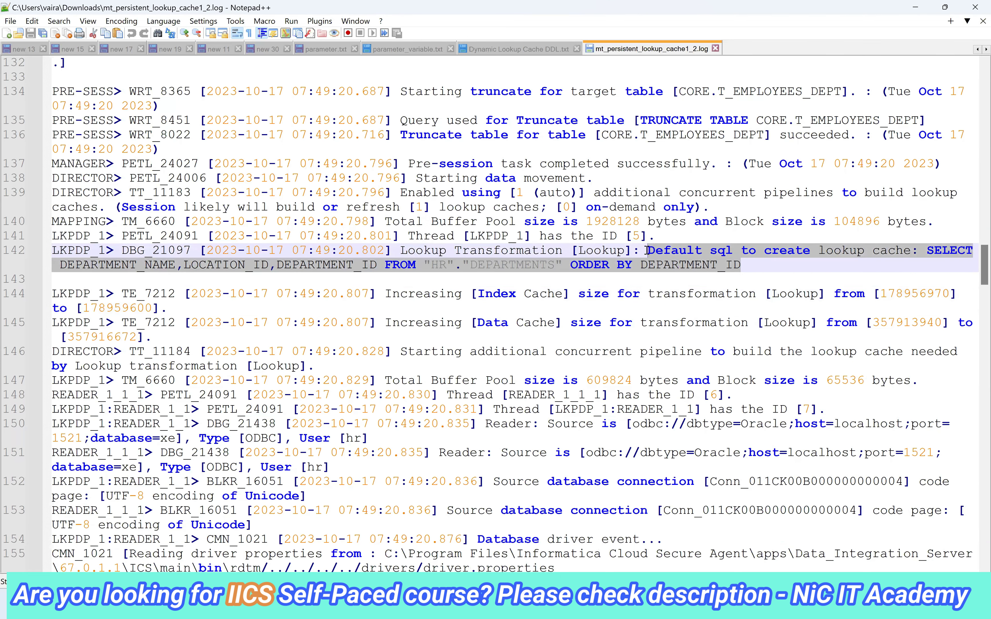
{"action": "scroll", "coordinate": [634, 279], "scroll_direction": "down", "scroll_amount": 1}
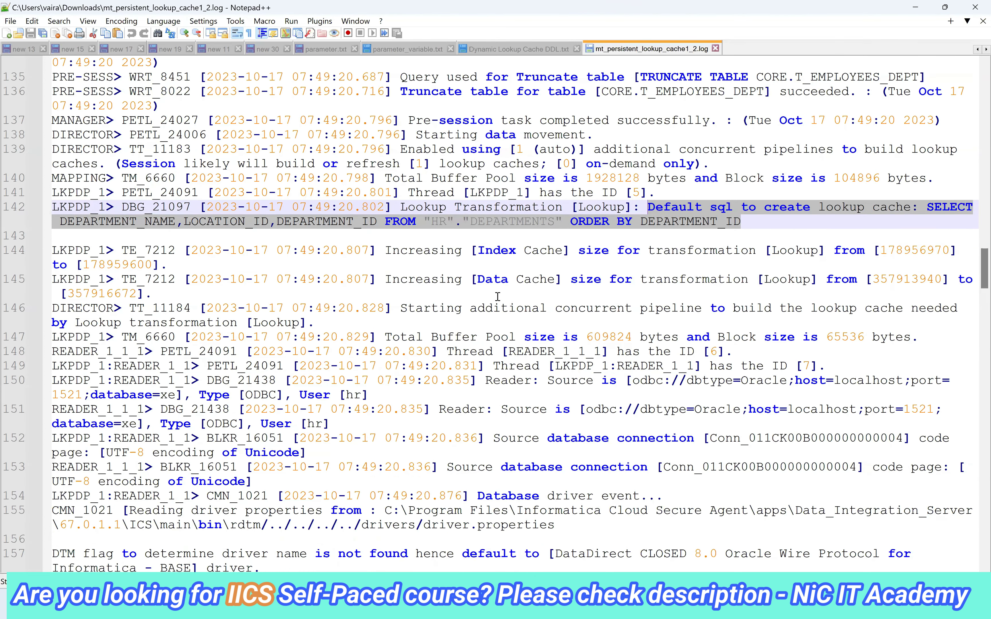
{"action": "scroll", "coordinate": [531, 383], "scroll_direction": "down", "scroll_amount": 3}
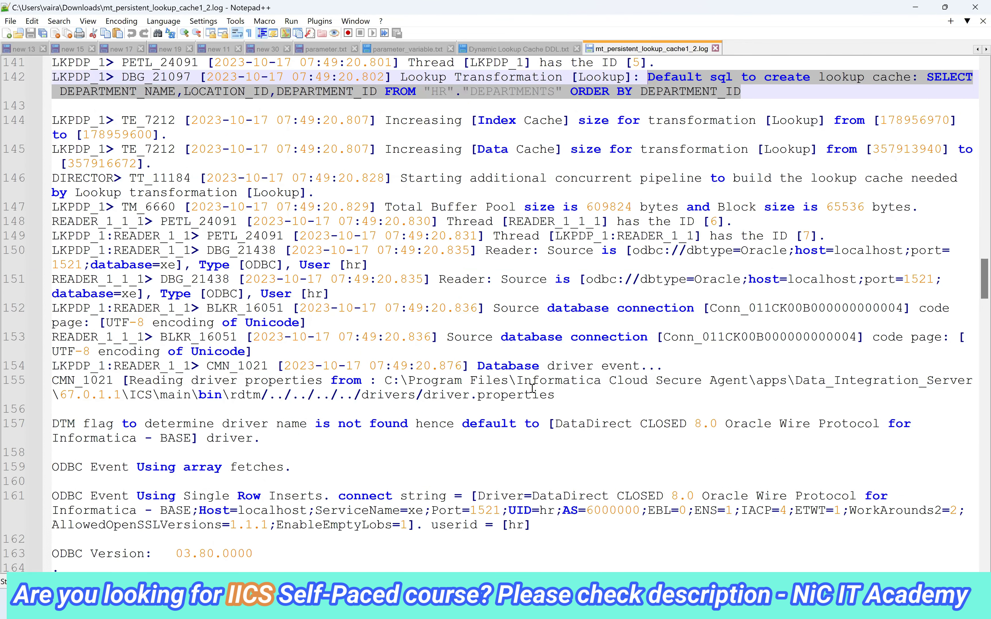
{"action": "scroll", "coordinate": [531, 388], "scroll_direction": "down", "scroll_amount": 8}
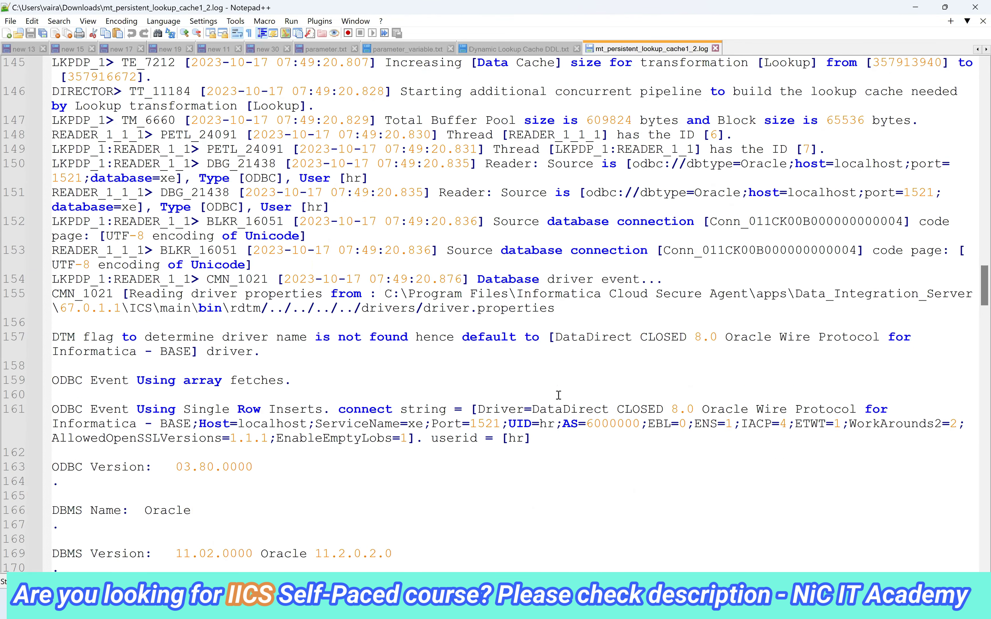
Mark line 191's Lookup cache creation message and the lookup row count of 27
{"action": "scroll", "coordinate": [567, 401], "scroll_direction": "down", "scroll_amount": 3}
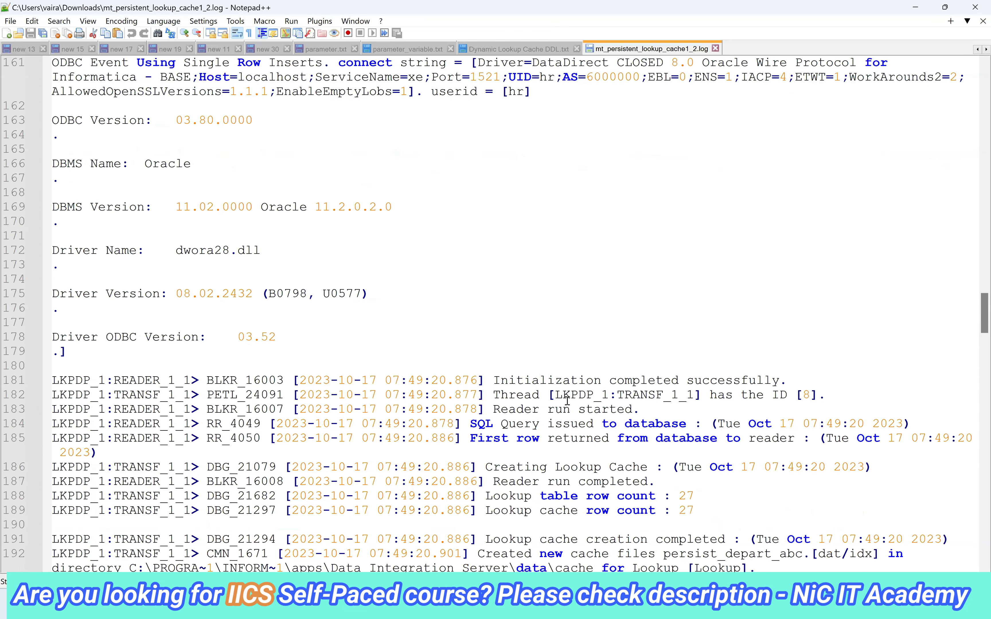
{"action": "scroll", "coordinate": [587, 502], "scroll_direction": "down", "scroll_amount": 3}
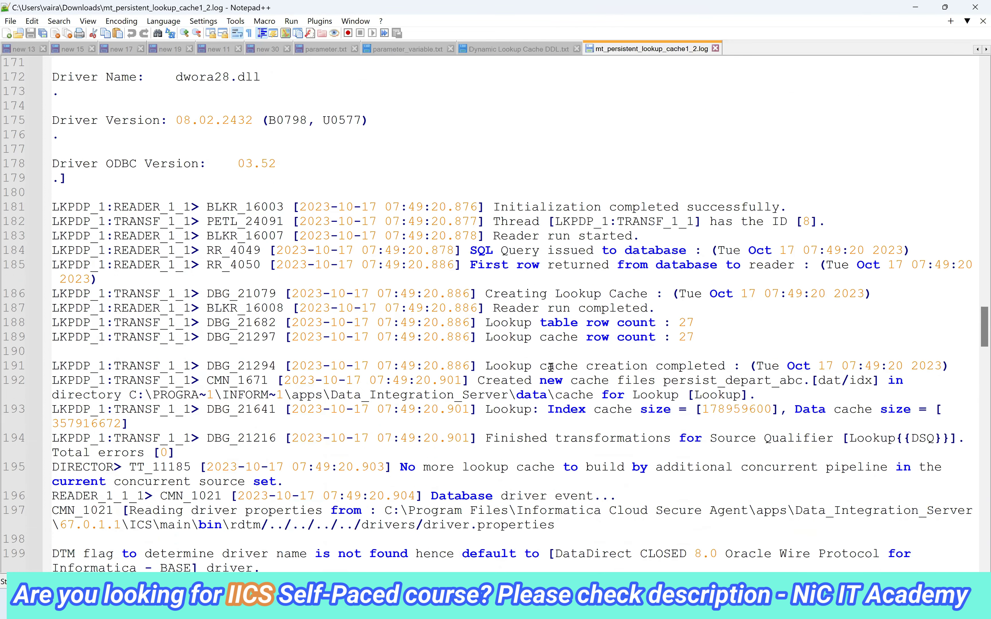
{"action": "left_click", "coordinate": [482, 366]}
{"action": "double_click", "coordinate": [513, 368]}
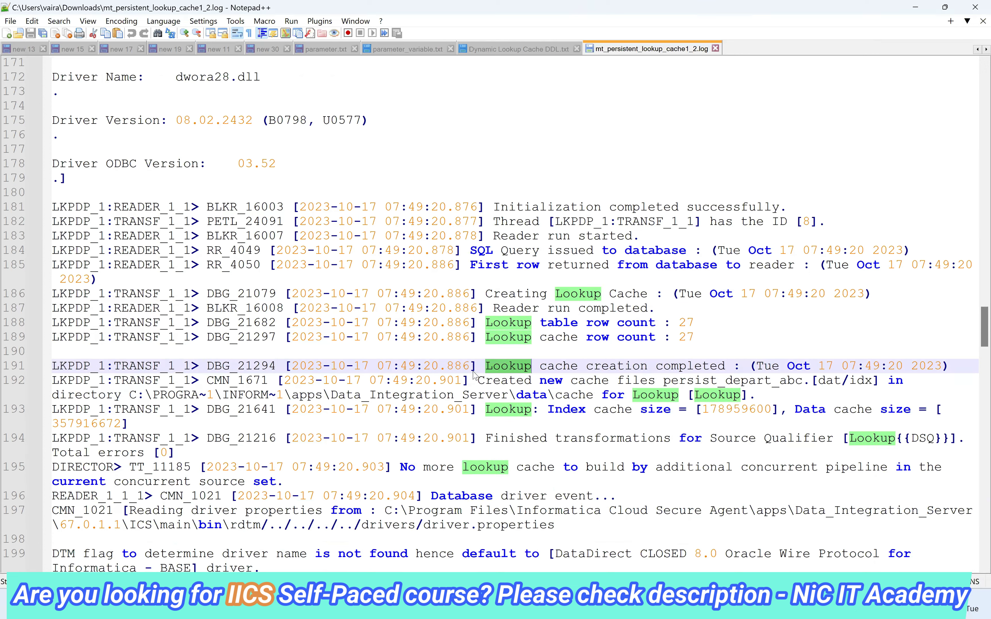
{"action": "left_click_drag", "start_coordinate": [733, 368], "coordinate": [470, 367]}
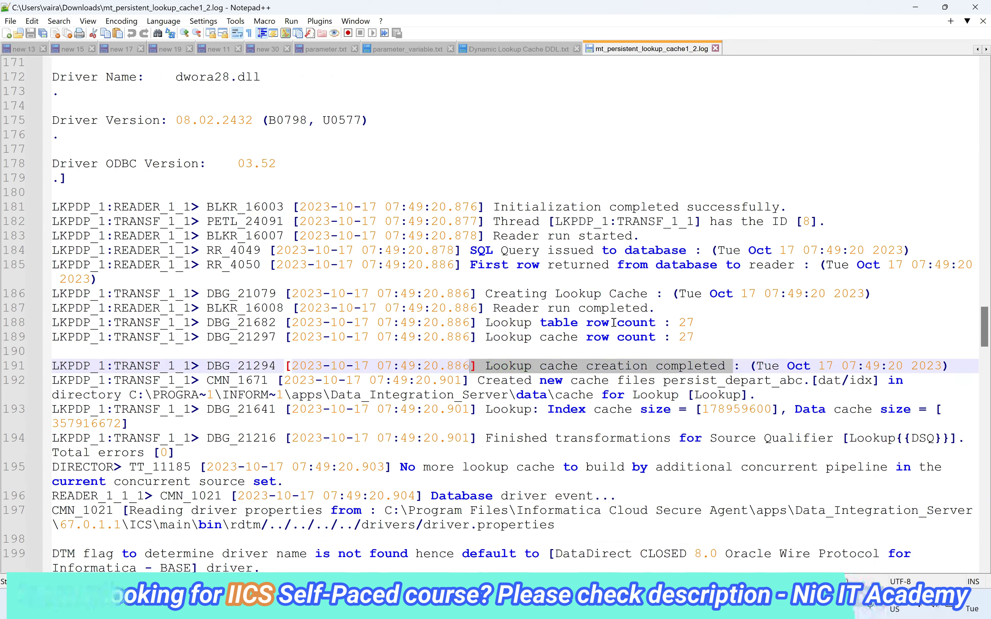
{"action": "left_click_drag", "start_coordinate": [696, 322], "coordinate": [485, 322]}
{"action": "left_click_drag", "start_coordinate": [694, 336], "coordinate": [486, 336]}
Mark the completed cache creation with new file persist_depart_abc and the no-more-cache-to-build line
{"action": "left_click", "coordinate": [485, 365]}
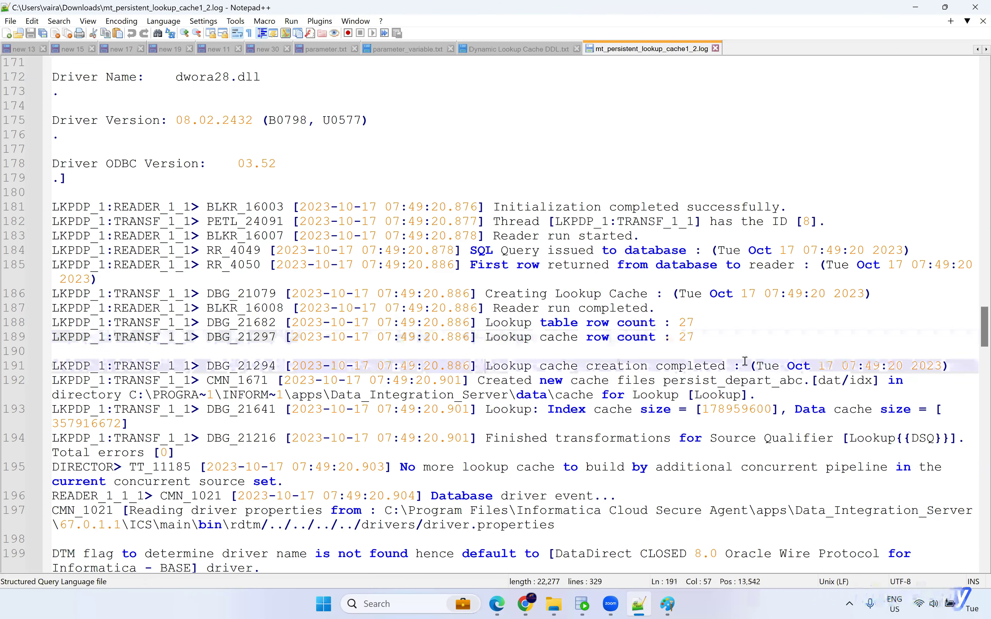
{"action": "left_click", "coordinate": [945, 366], "text": "shift"}
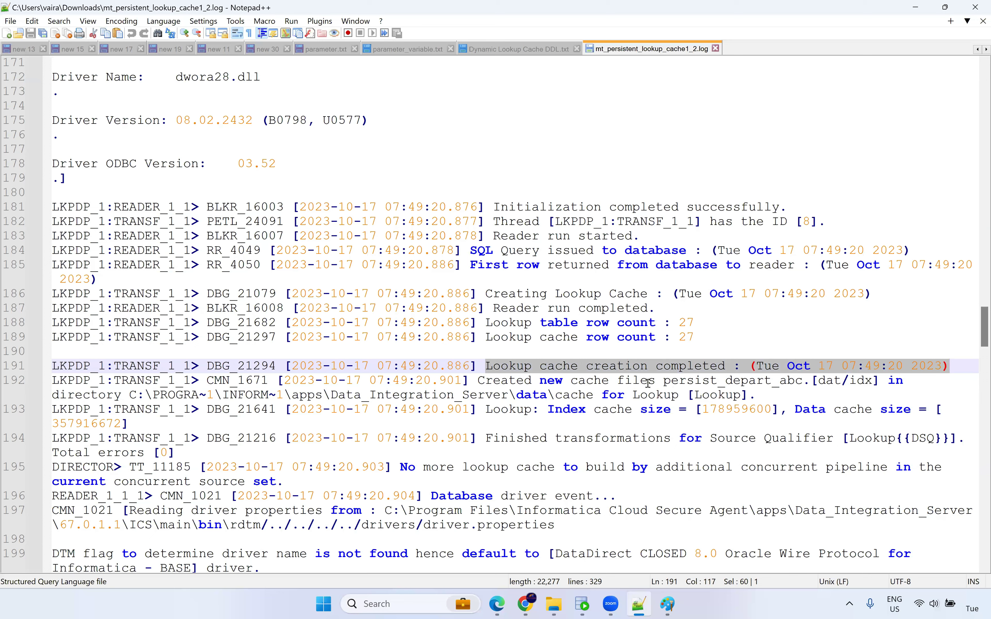
{"action": "left_click_drag", "start_coordinate": [663, 383], "coordinate": [802, 384]}
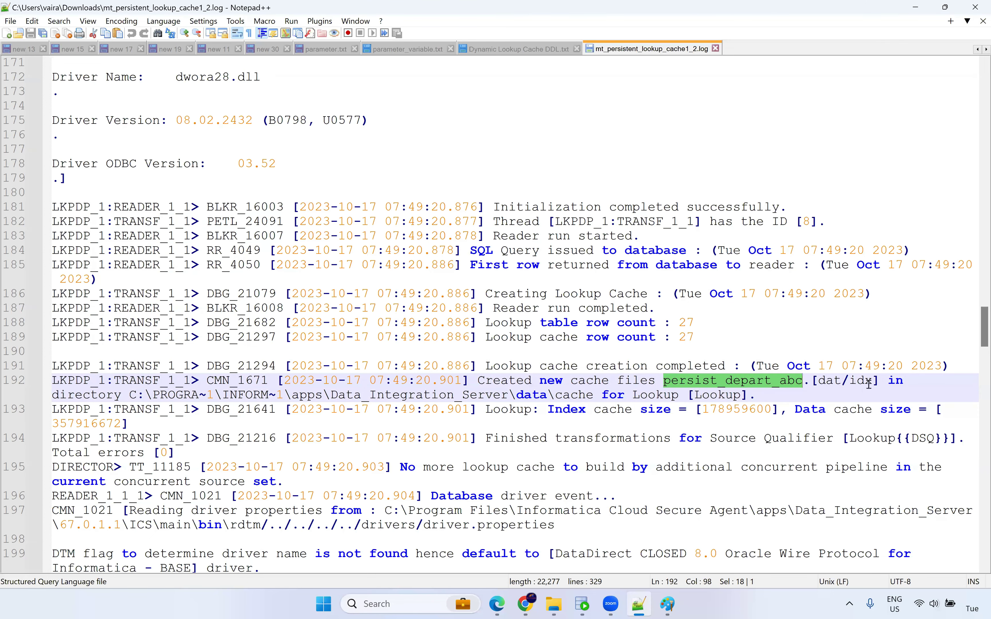
{"action": "scroll", "coordinate": [635, 414], "scroll_direction": "down", "scroll_amount": 2}
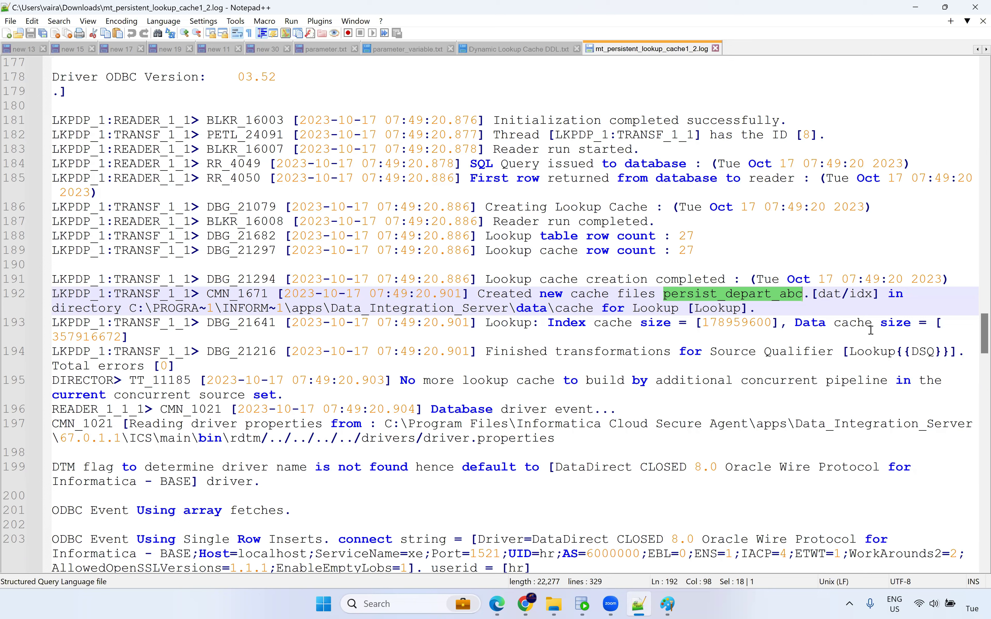
{"action": "double_click", "coordinate": [519, 350]}
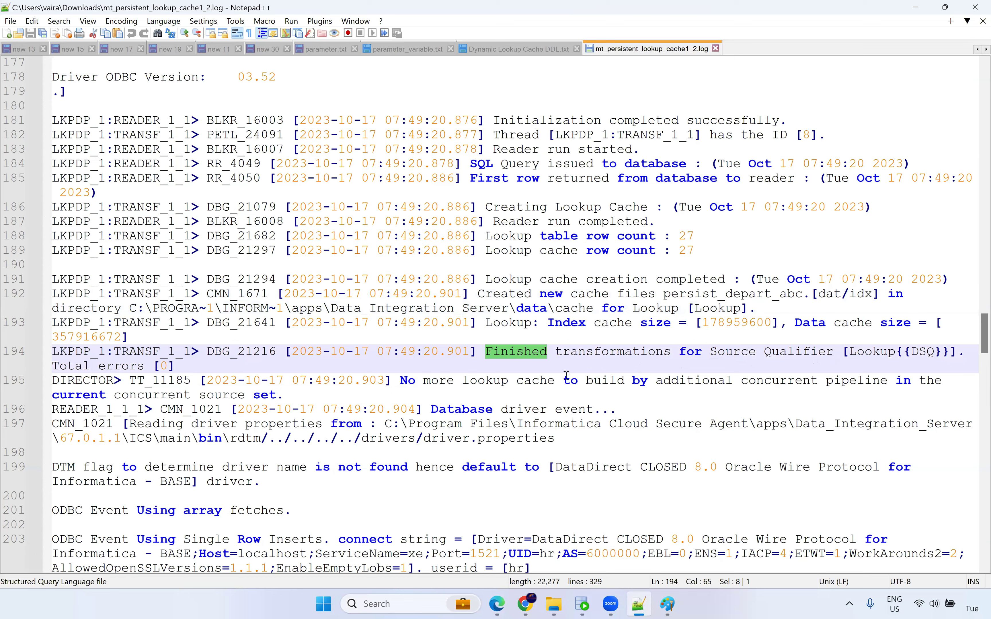
{"action": "left_click_drag", "start_coordinate": [400, 381], "coordinate": [935, 388]}
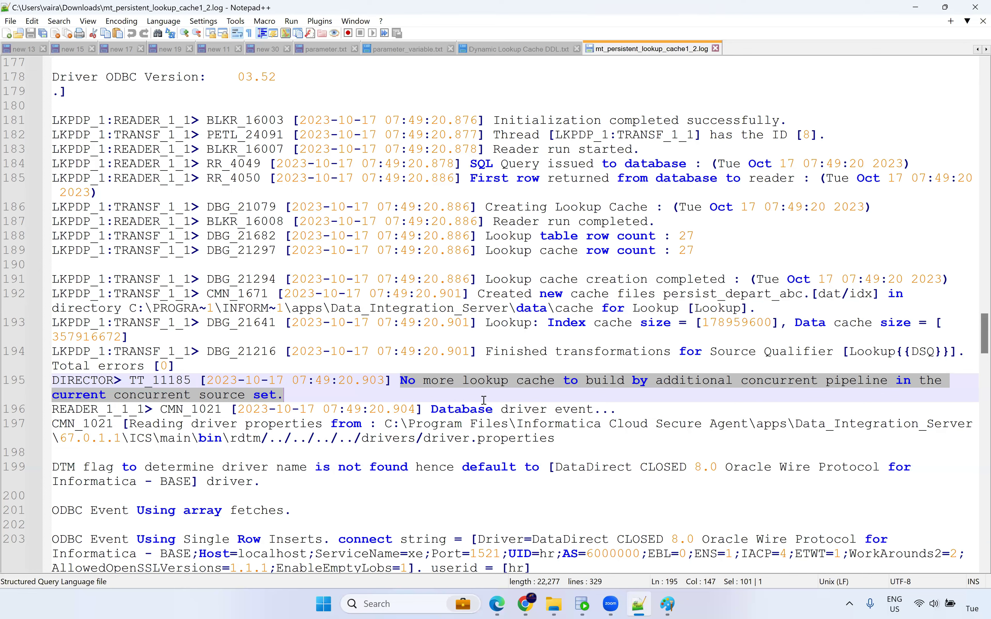
Download the other mapping job's log, mt_persistent_lookup_cache2_2.log, from My Jobs and open it
{"action": "left_click", "coordinate": [527, 604]}
{"action": "left_click", "coordinate": [949, 187]}
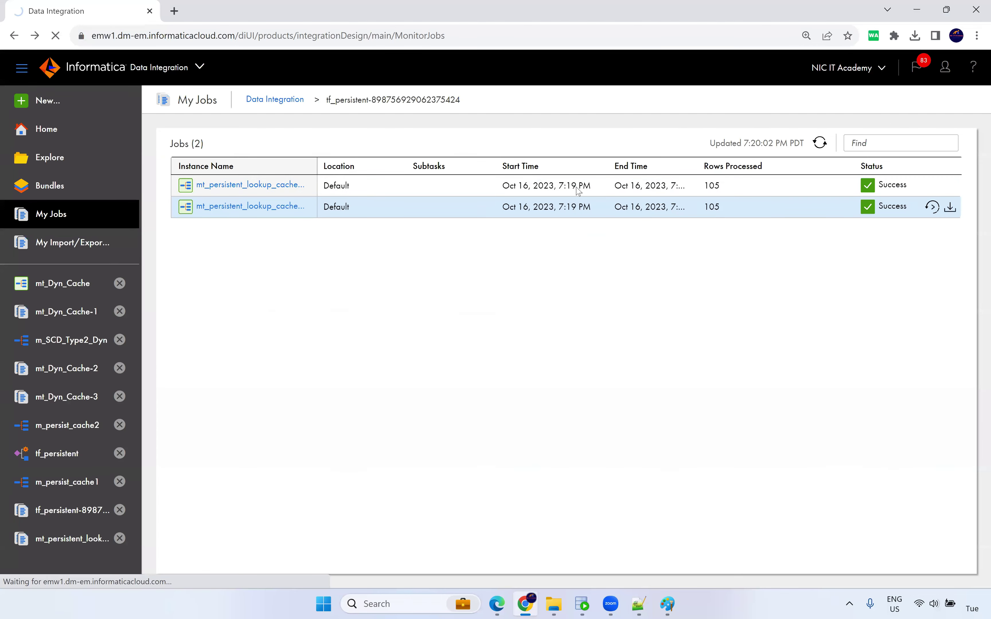
{"action": "left_click", "coordinate": [789, 74]}
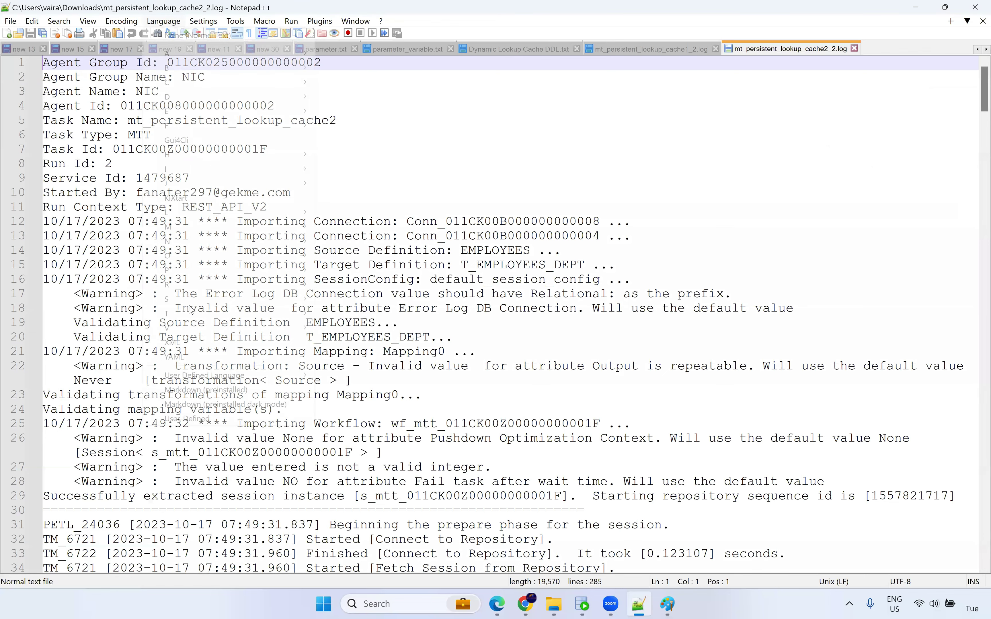
Apply SQL syntax colouring to mt_persistent_lookup_cache2_2.log and scroll down to line 147
{"action": "key", "text": "alt+l"}
{"action": "mouse_move", "coordinate": [192, 299]}
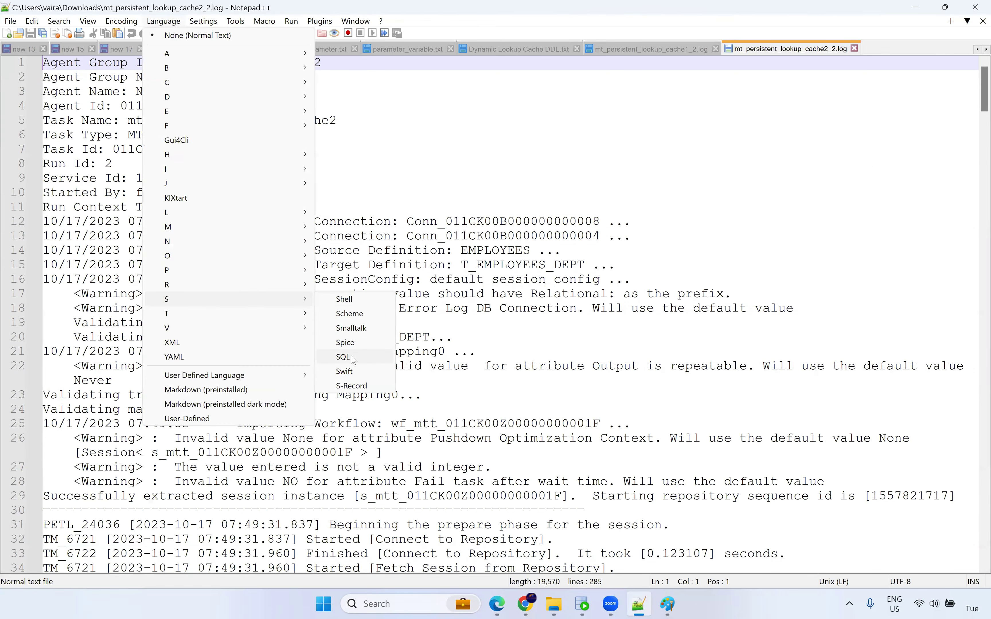
{"action": "left_click", "coordinate": [344, 357]}
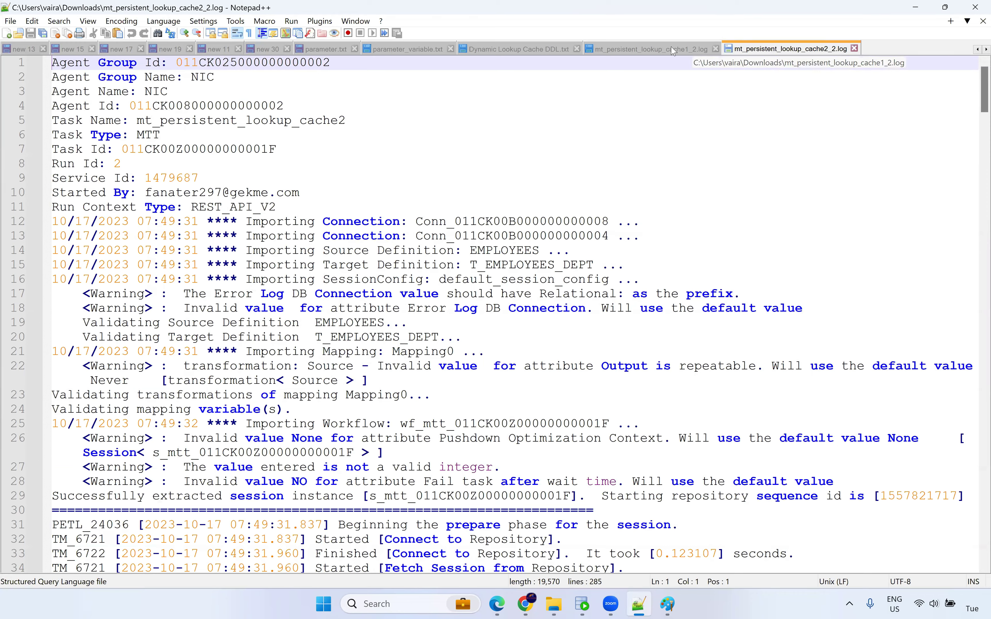
{"action": "scroll", "coordinate": [471, 393], "scroll_direction": "down", "scroll_amount": 4}
{"action": "scroll", "coordinate": [471, 398], "scroll_direction": "down", "scroll_amount": 7}
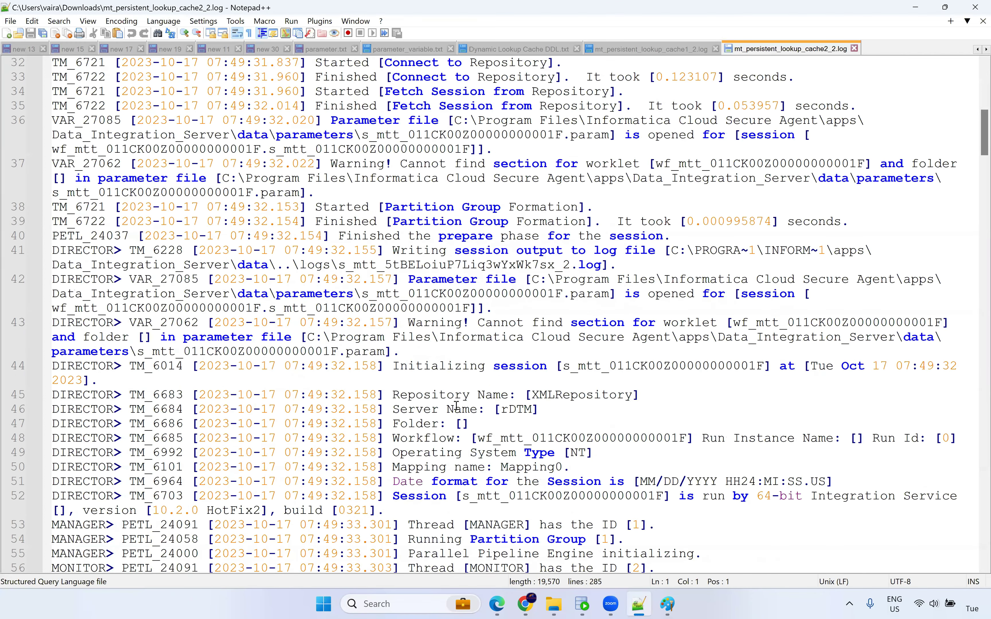
{"action": "scroll", "coordinate": [452, 414], "scroll_direction": "down", "scroll_amount": 8}
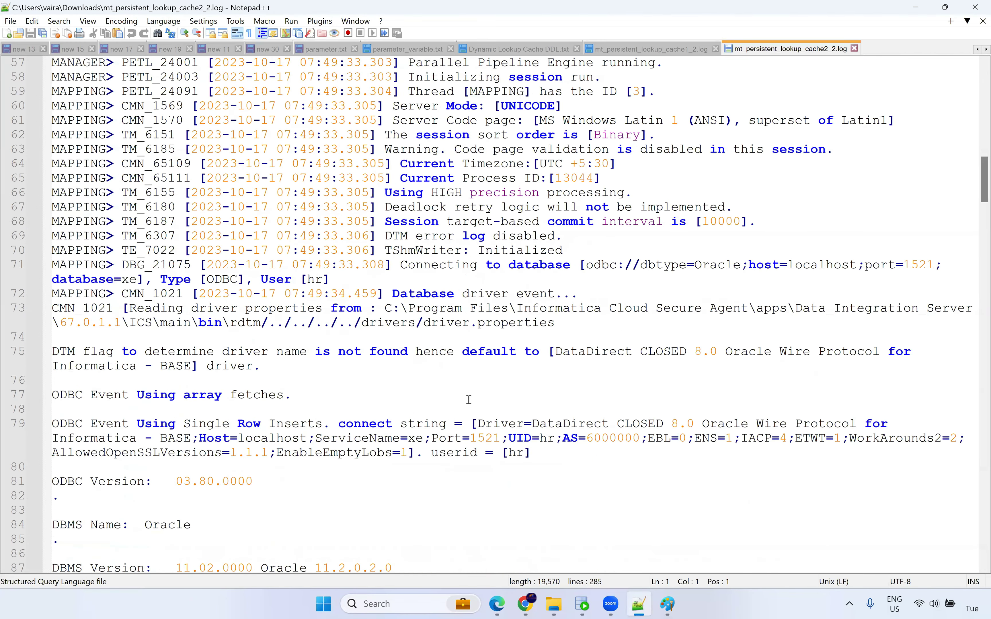
{"action": "scroll", "coordinate": [508, 373], "scroll_direction": "down", "scroll_amount": 10}
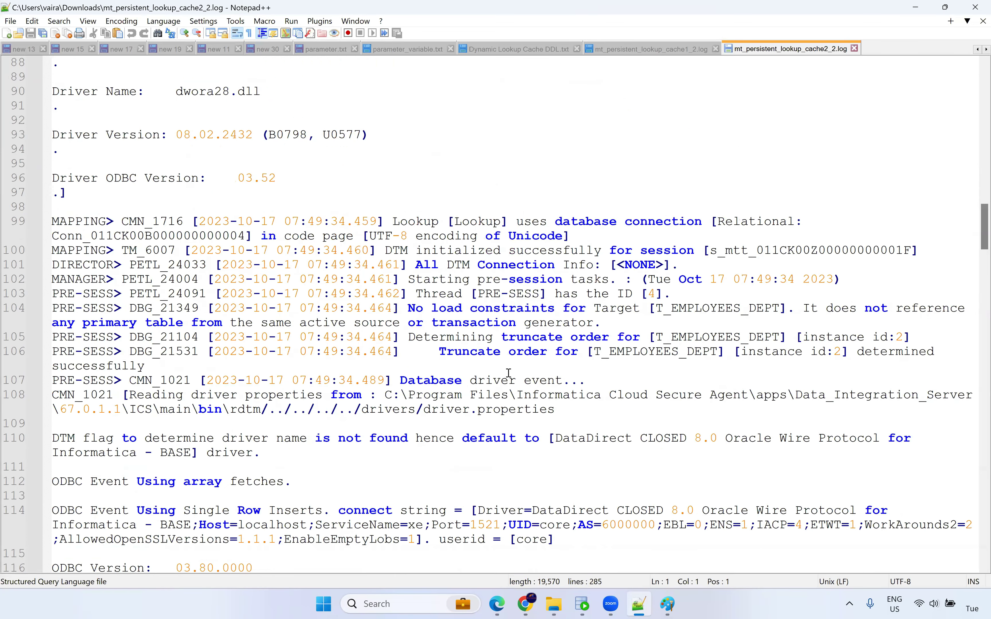
{"action": "scroll", "coordinate": [508, 373], "scroll_direction": "down", "scroll_amount": 4}
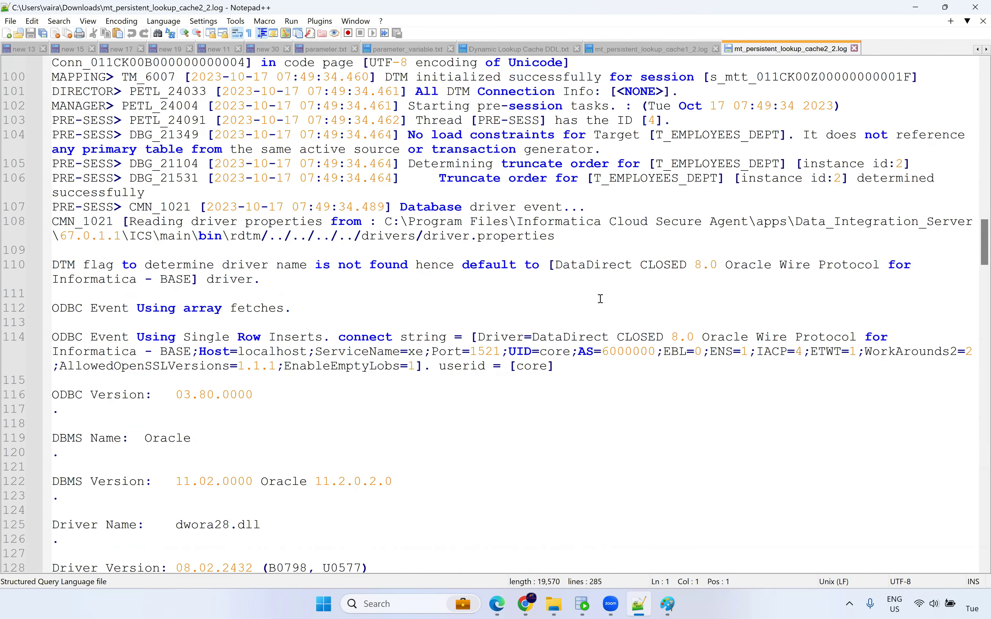
{"action": "scroll", "coordinate": [600, 299], "scroll_direction": "down", "scroll_amount": 15}
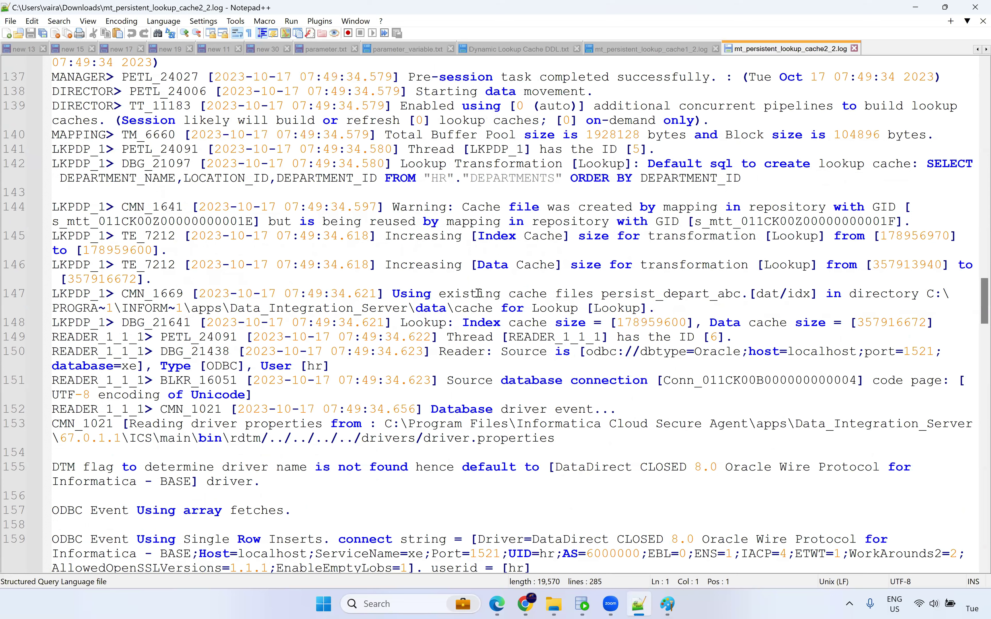
Mark line 147's 'Using existing cache files persist_depart_abc' message and the lookup SQL columns
{"action": "double_click", "coordinate": [415, 293]}
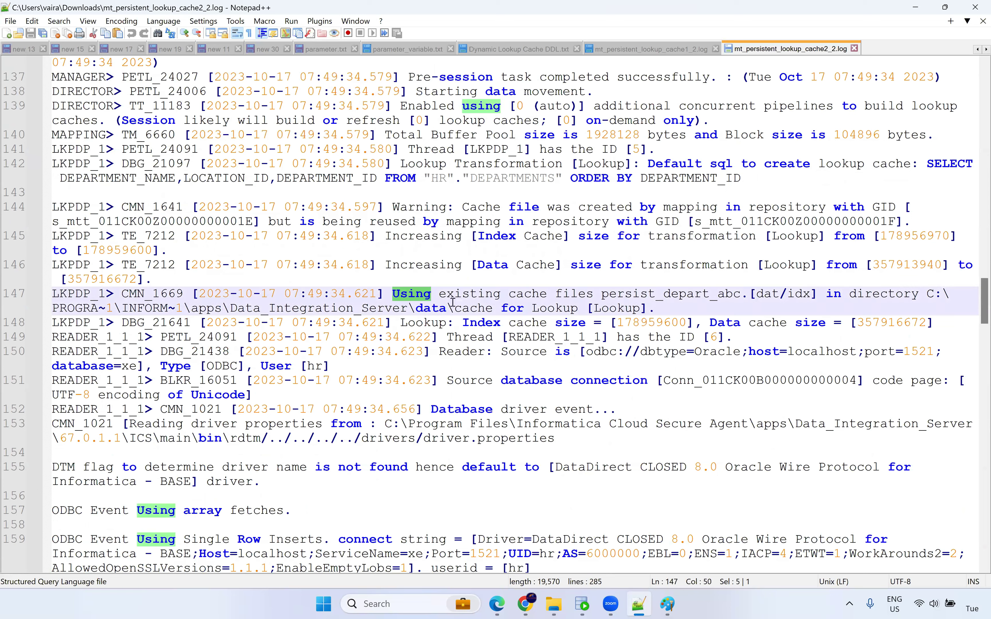
{"action": "double_click", "coordinate": [475, 293]}
{"action": "double_click", "coordinate": [530, 293]}
{"action": "double_click", "coordinate": [587, 294]}
{"action": "left_click", "coordinate": [620, 296]}
{"action": "double_click", "coordinate": [692, 296]}
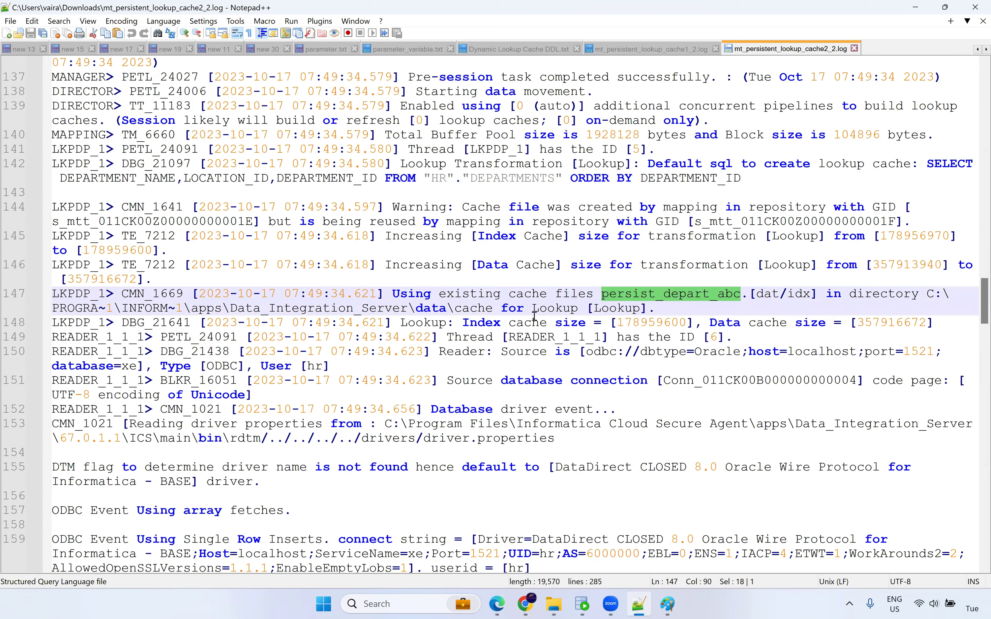
{"action": "left_click_drag", "start_coordinate": [653, 308], "coordinate": [385, 294]}
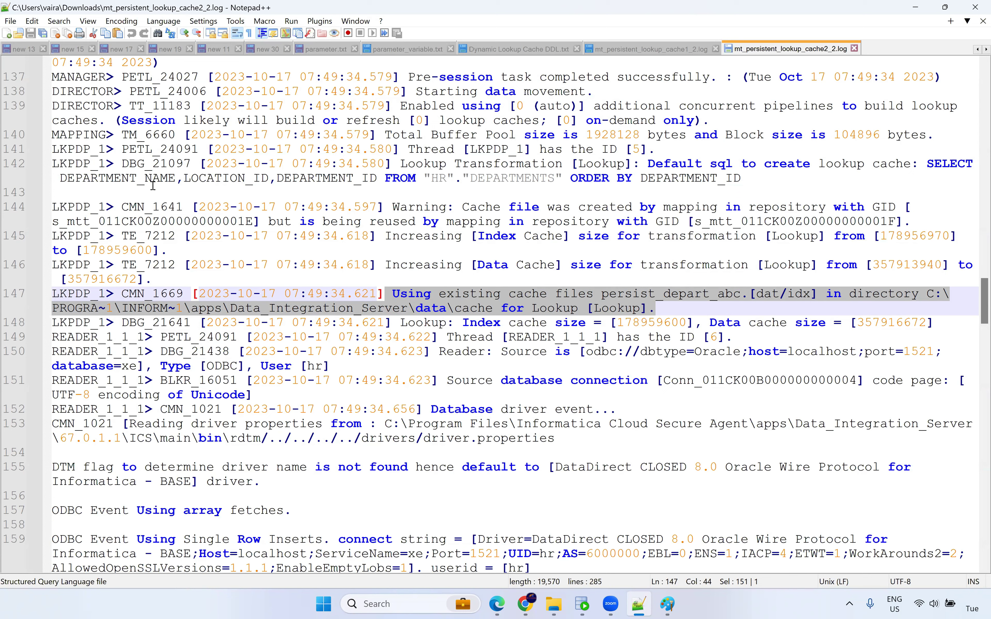
{"action": "left_click_drag", "start_coordinate": [146, 179], "coordinate": [340, 175]}
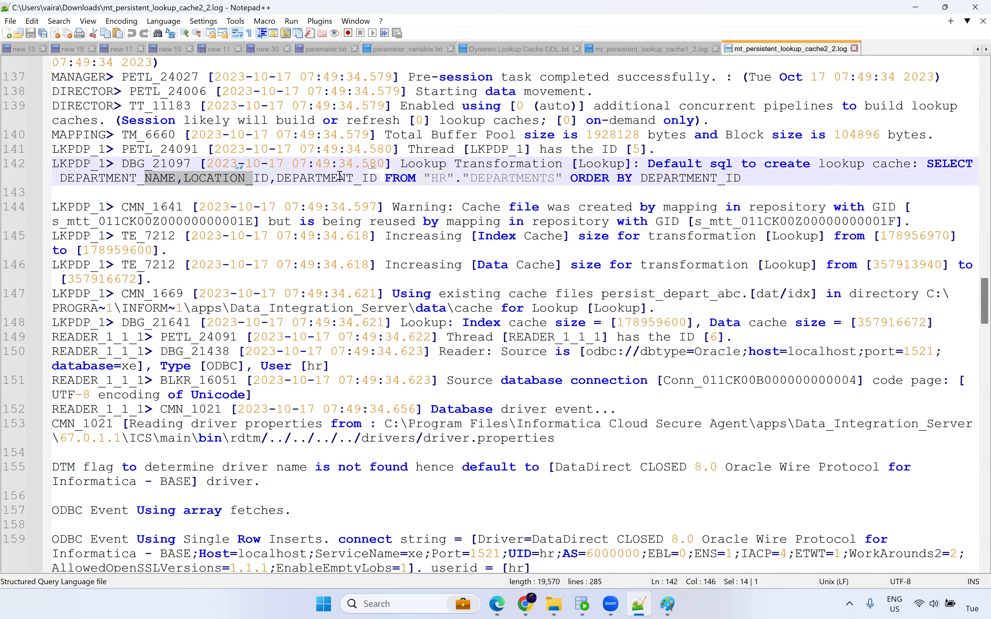